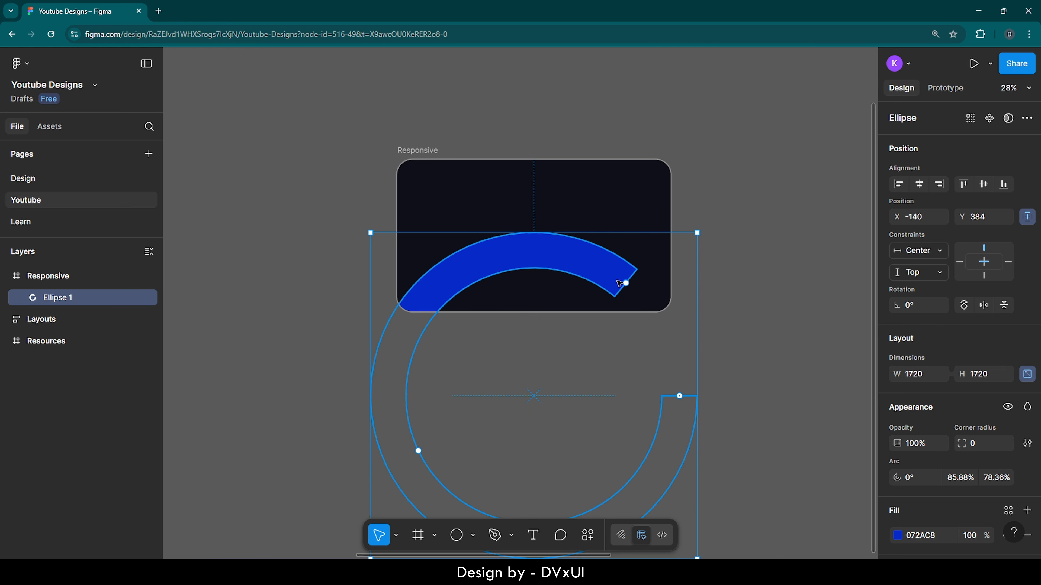
Step: Close the blue ring's arc to a full 100% sweep and set its inner ratio to 56%
{"action": "left_click_drag", "start_coordinate": [625, 283], "coordinate": [678, 394]}
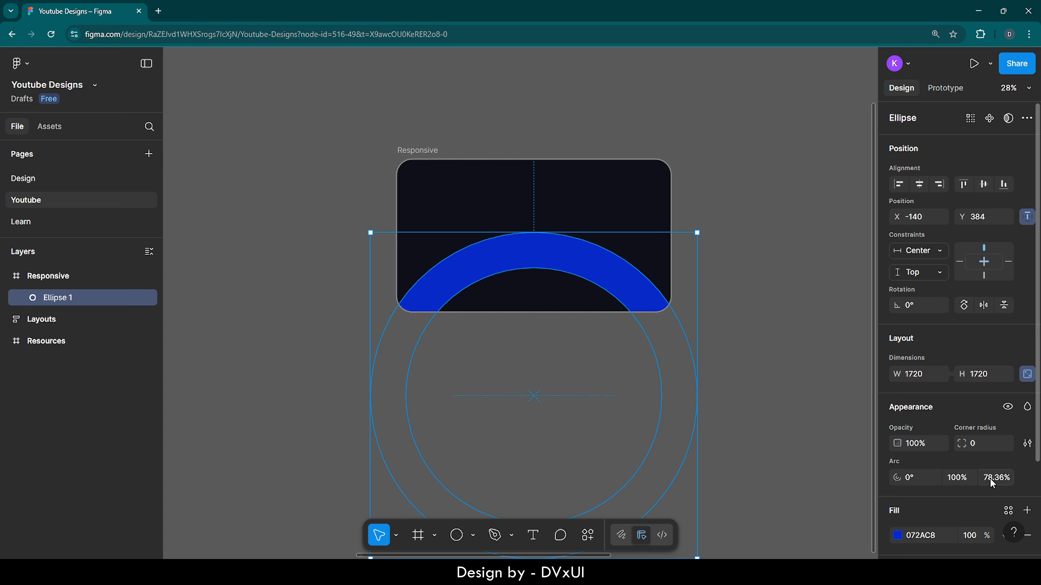
{"action": "scroll", "coordinate": [991, 476], "scroll_direction": "down", "scroll_amount": 1}
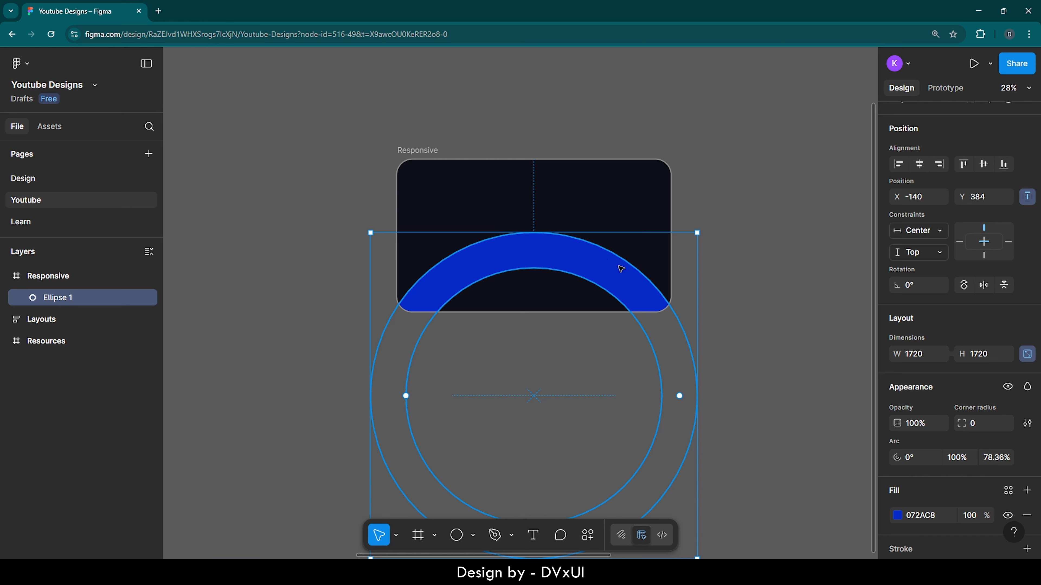
{"action": "left_click", "coordinate": [991, 461]}
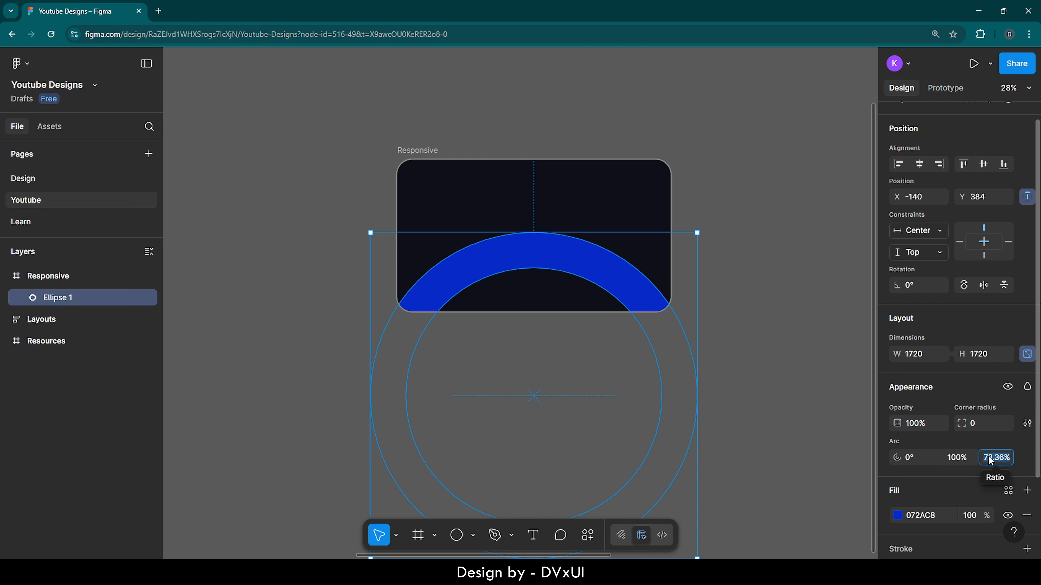
{"action": "type", "text": "56"}
{"action": "key", "text": "Return"}
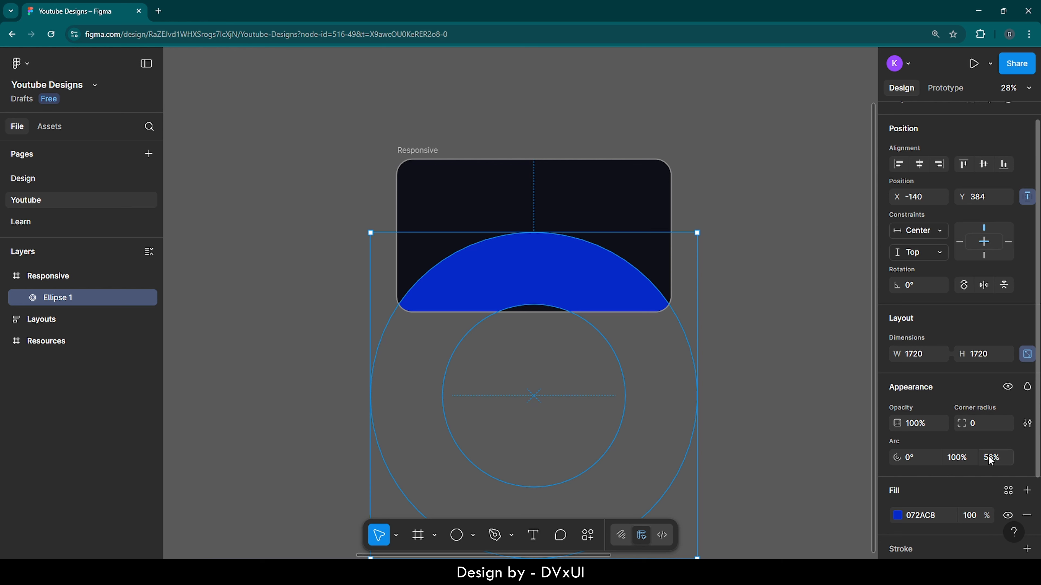
Step: Nudge the blue ring upward in the Responsive frame to a Y position of 244
{"action": "scroll", "coordinate": [569, 256], "scroll_direction": "up", "scroll_amount": 4}
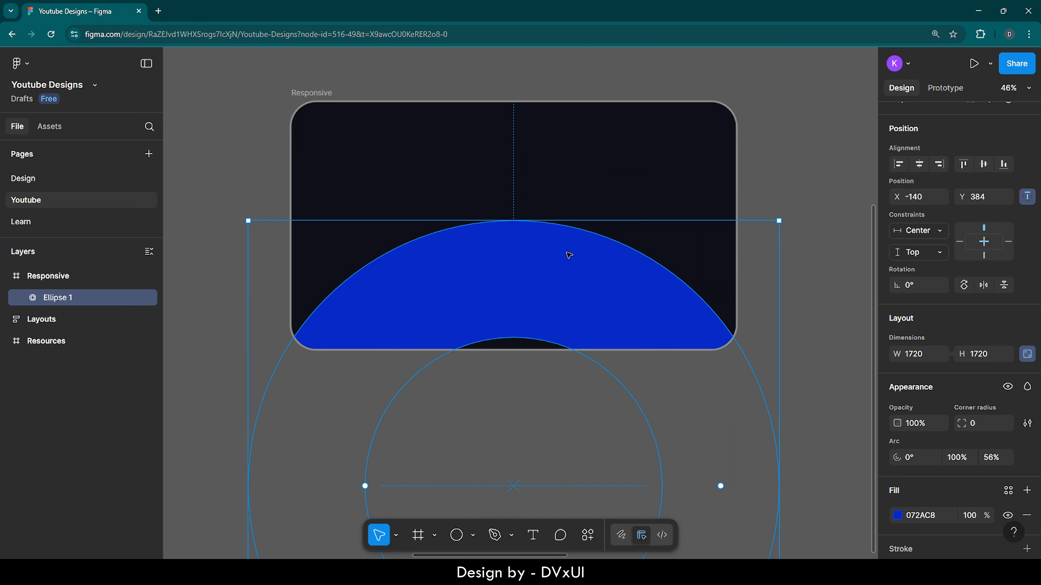
{"action": "key", "text": "shift+Up"}
{"action": "key", "text": "shift+Up"}
{"action": "key", "text": "shift+Up"}
{"action": "key", "text": "shift+Up"}
{"action": "key", "text": "shift+Up"}
{"action": "key", "text": "shift+Up"}
{"action": "key", "text": "shift+Up"}
{"action": "key", "text": "shift+Up"}
{"action": "key", "text": "shift+Up"}
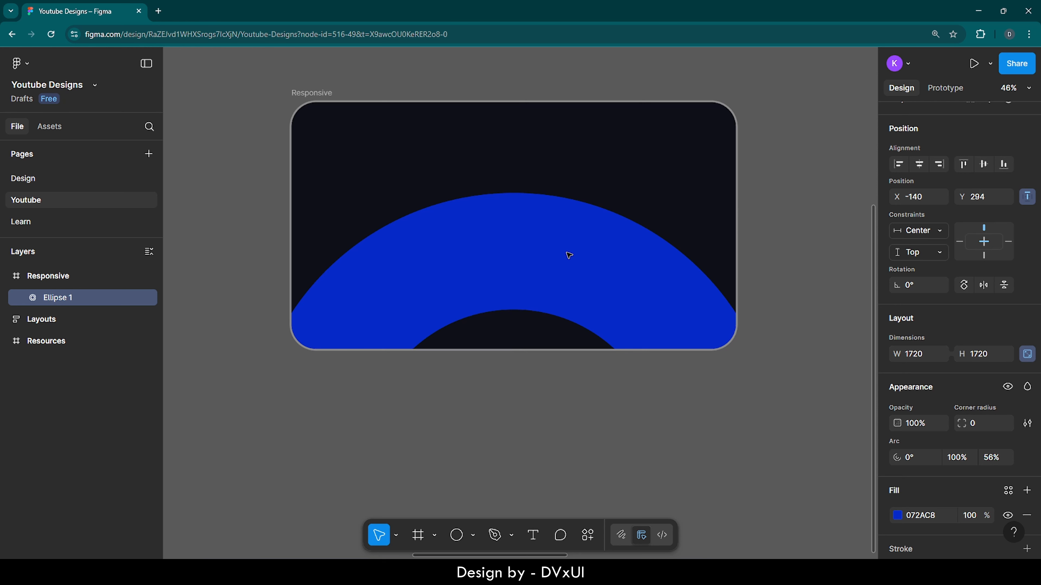
{"action": "key", "text": "shift+Up"}
{"action": "key", "text": "shift+Up"}
{"action": "key", "text": "shift+Up"}
{"action": "key", "text": "shift+Up"}
{"action": "key", "text": "shift+Up"}
{"action": "key", "text": "shift+Up"}
{"action": "key", "text": "shift+Up"}
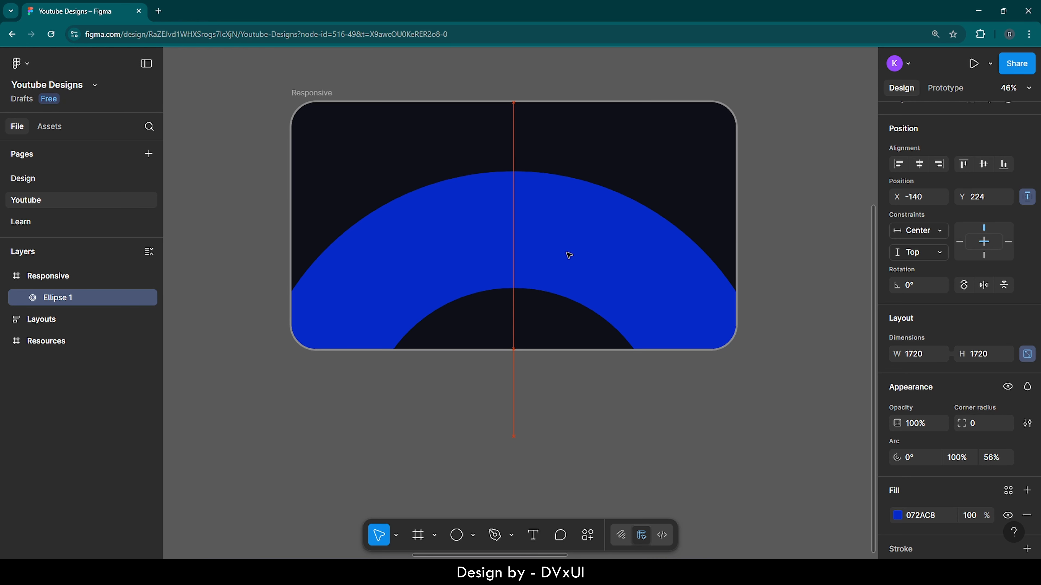
{"action": "key", "text": "shift+Down"}
{"action": "key", "text": "shift+Down"}
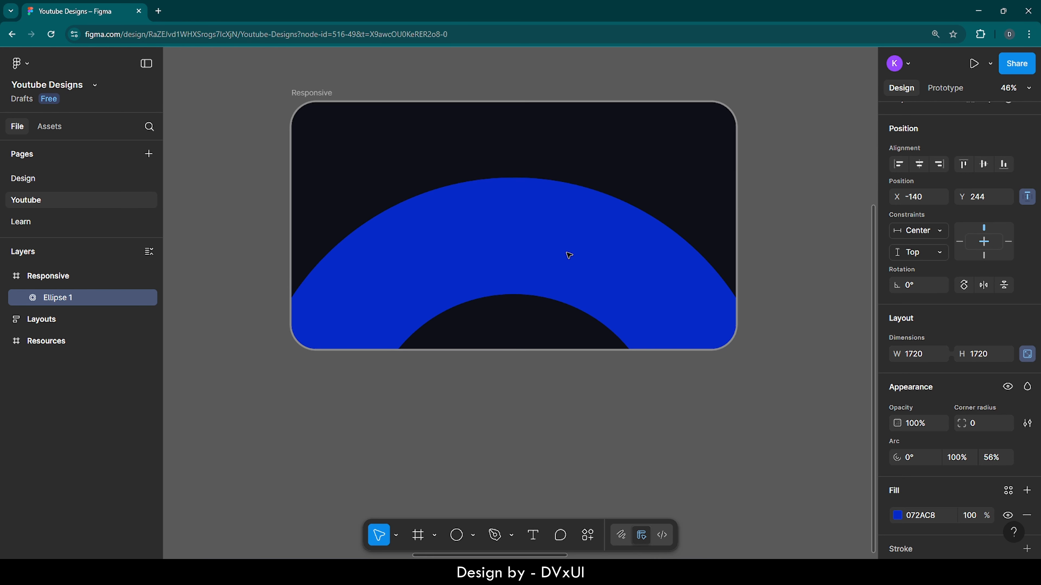
Step: Duplicate the blue ring and shrink the copy about its center to about 1474 by 1474
{"action": "scroll", "coordinate": [520, 142], "scroll_direction": "up", "scroll_amount": 1}
{"action": "scroll", "coordinate": [520, 143], "scroll_direction": "up", "scroll_amount": 3}
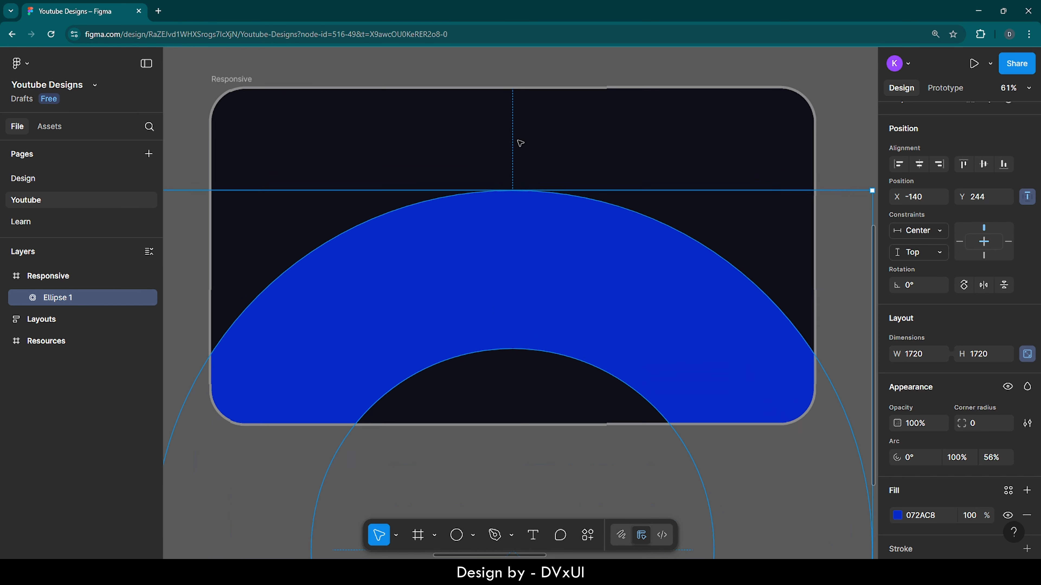
{"action": "scroll", "coordinate": [519, 142], "scroll_direction": "down", "scroll_amount": 2}
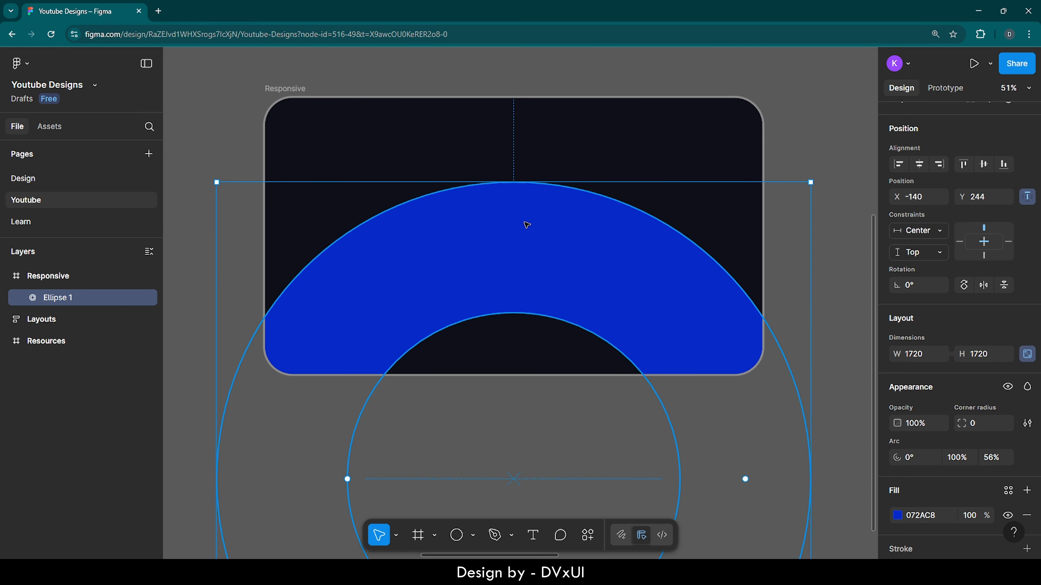
{"action": "key", "text": "ctrl+d"}
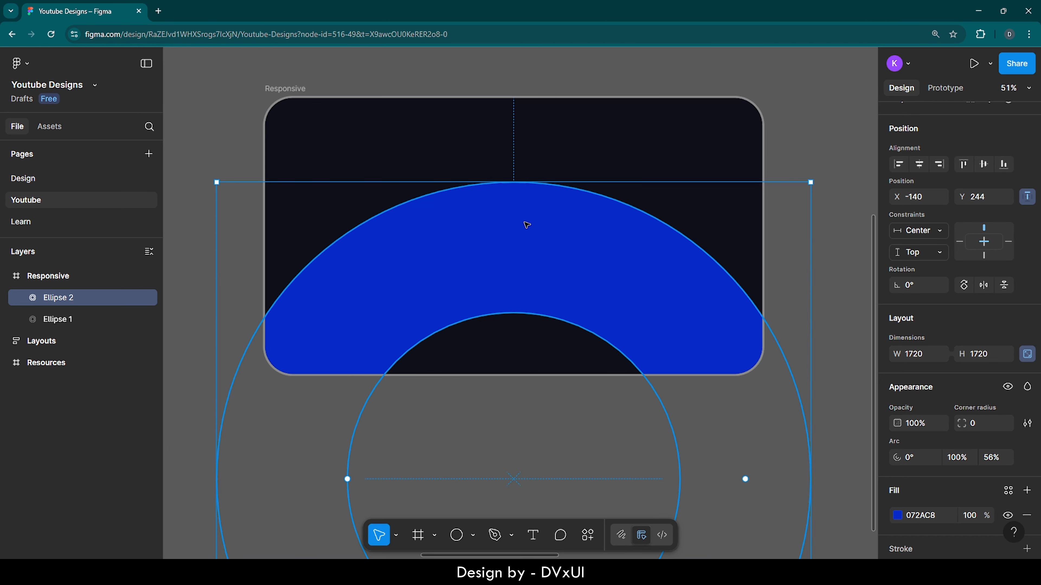
{"action": "left_click_drag", "start_coordinate": [809, 181], "coordinate": [768, 225]}
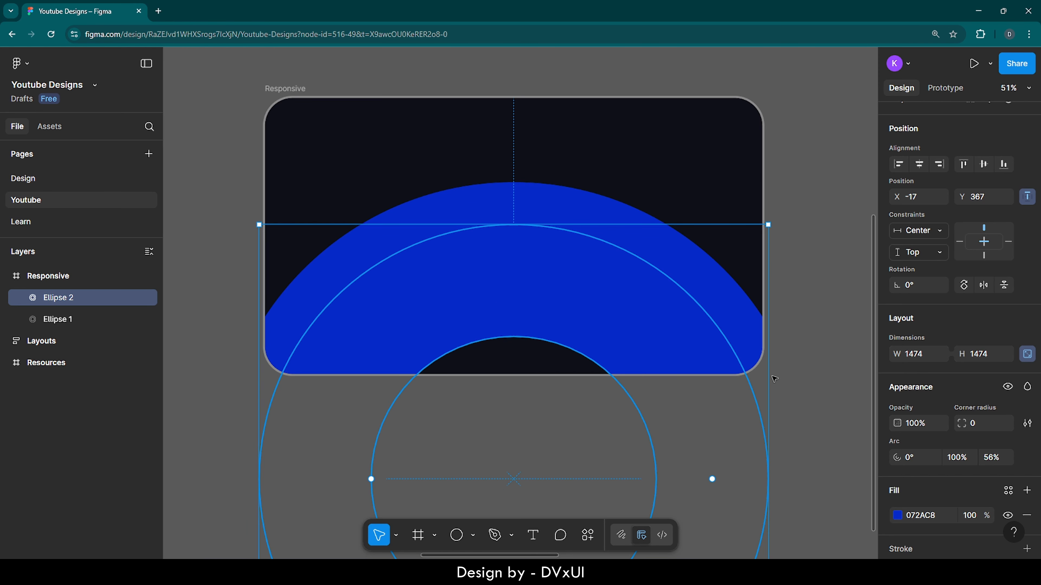
Step: Fill the smaller ring copy with FFFFFF and set its arc ratio to 94% for a thin white band
{"action": "left_click", "coordinate": [927, 517]}
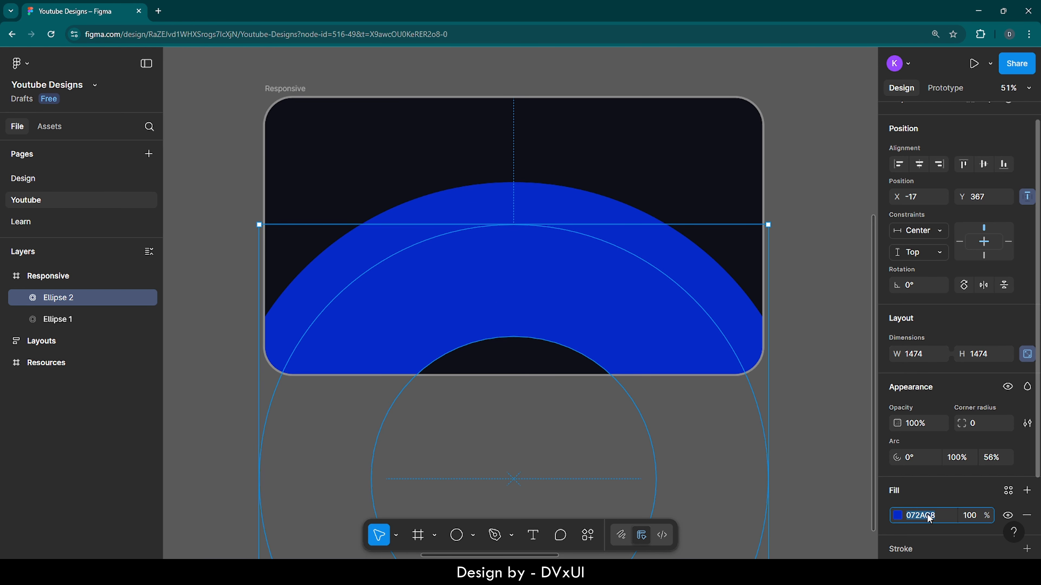
{"action": "type", "text": "ffffff"}
{"action": "key", "text": "Return"}
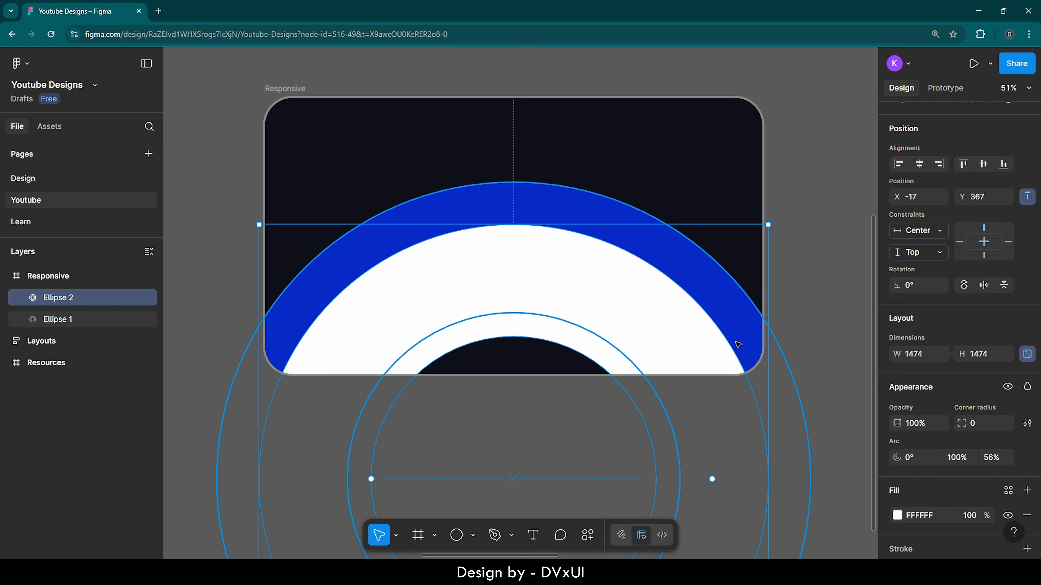
{"action": "left_click", "coordinate": [992, 458]}
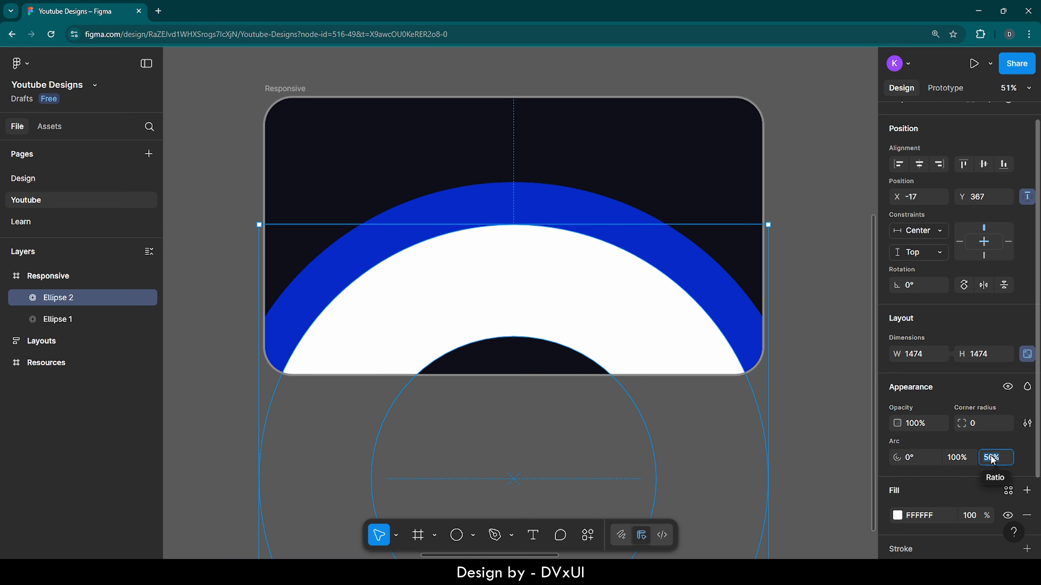
{"action": "type", "text": "94"}
{"action": "key", "text": "Return"}
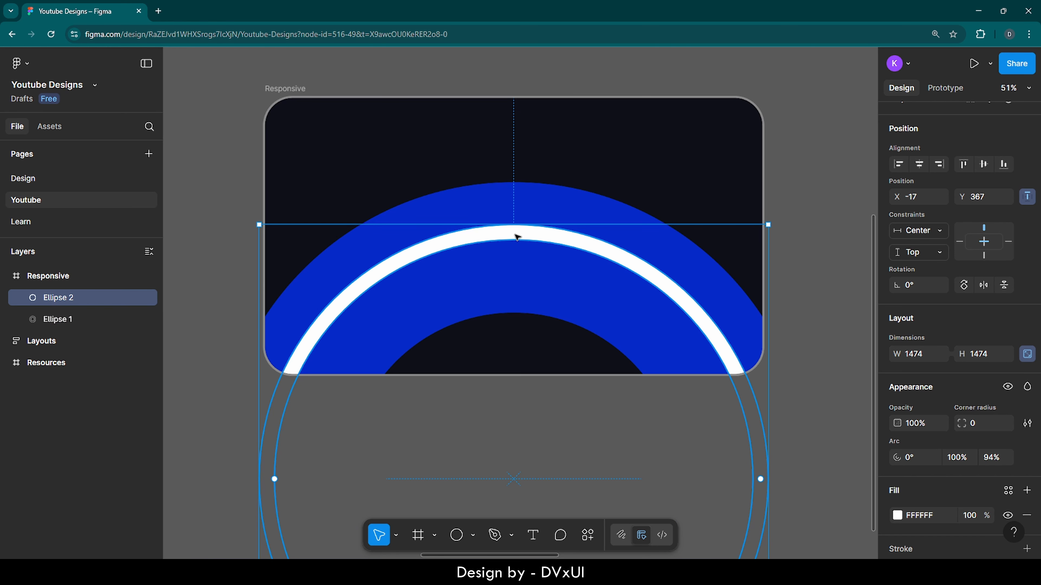
{"action": "left_click", "coordinate": [820, 273]}
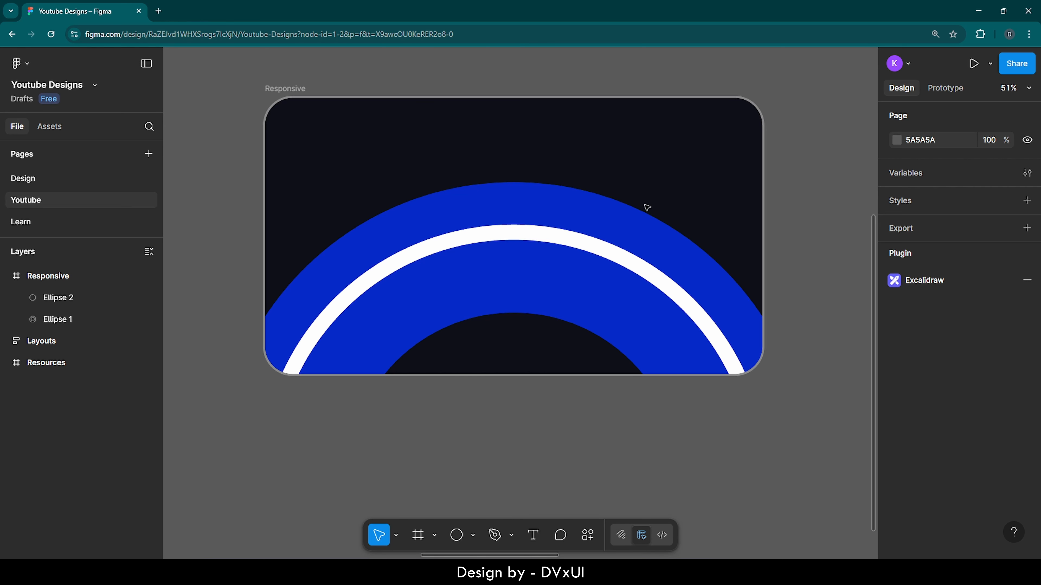
Step: Change the large blue ring's fill to a linear gradient from 072AC8 to 031562
{"action": "left_click", "coordinate": [617, 222]}
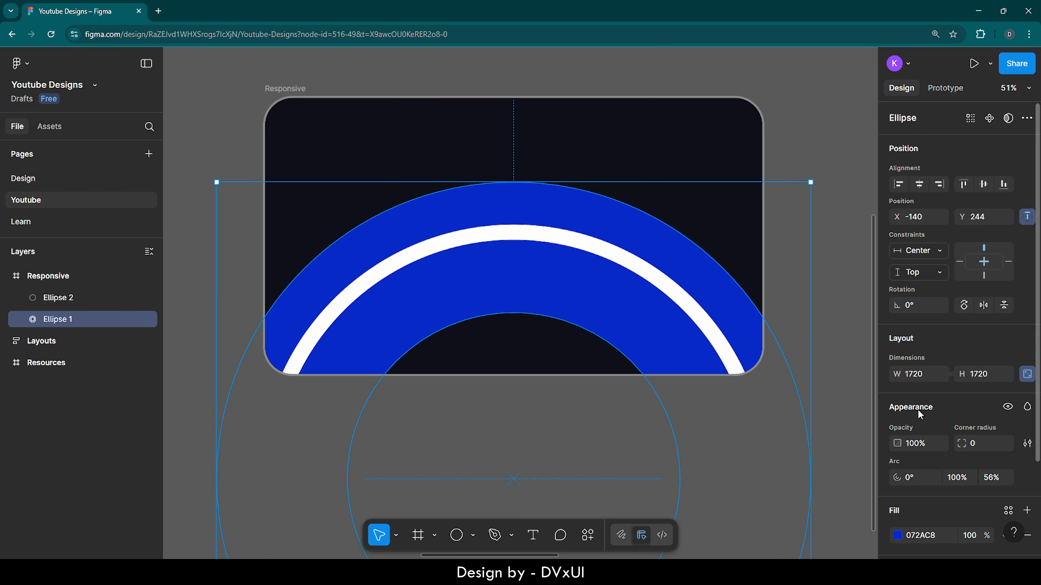
{"action": "scroll", "coordinate": [917, 414], "scroll_direction": "down", "scroll_amount": 5}
{"action": "left_click", "coordinate": [896, 434]}
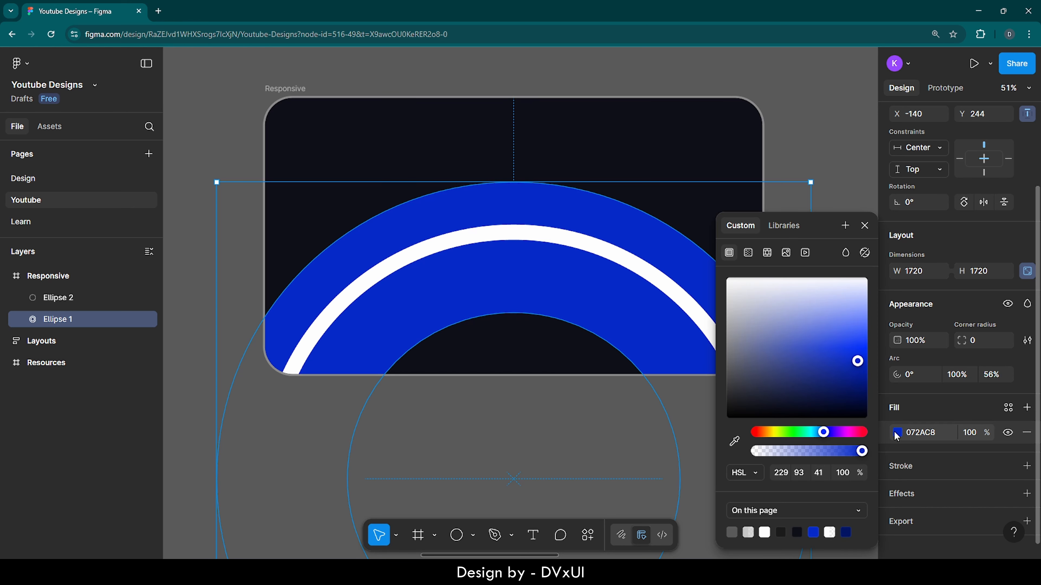
{"action": "left_click", "coordinate": [748, 253]}
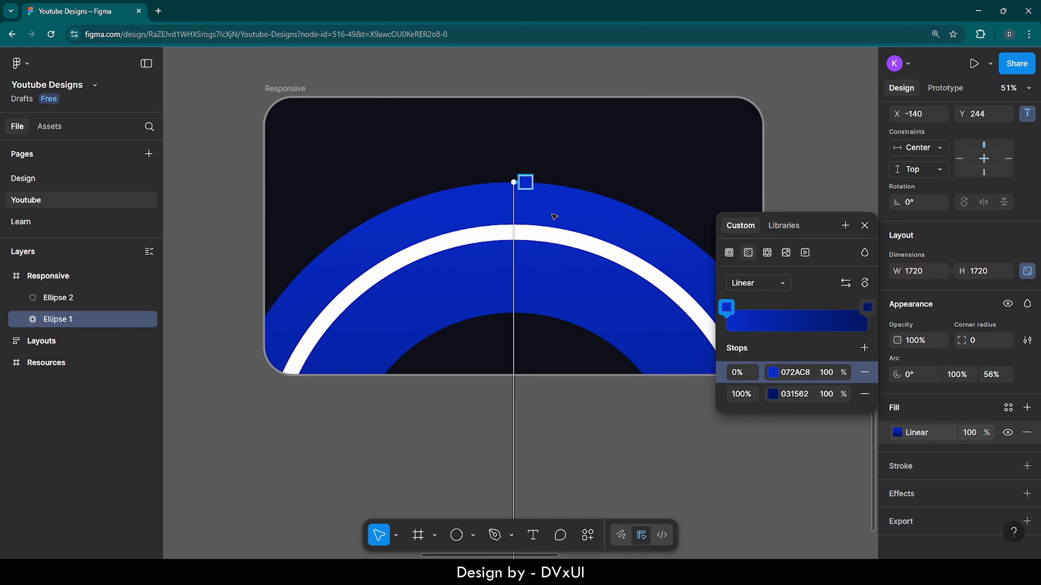
Step: Shorten the blue ring's gradient by moving its dark end up to just below the frame
{"action": "scroll", "coordinate": [514, 311], "scroll_direction": "down", "scroll_amount": 1}
{"action": "scroll", "coordinate": [514, 311], "scroll_direction": "down", "scroll_amount": 3}
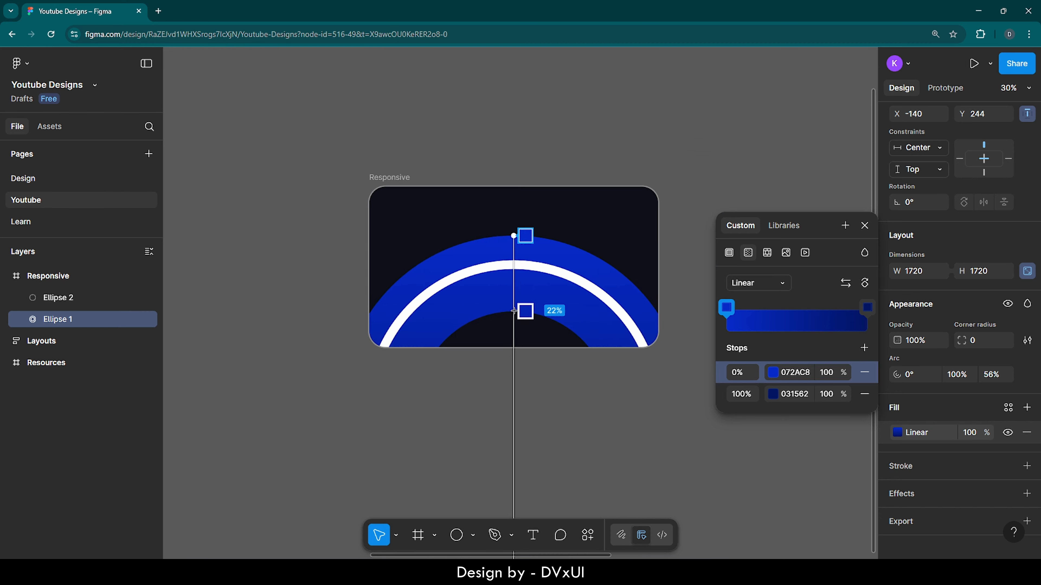
{"action": "scroll", "coordinate": [513, 310], "scroll_direction": "down", "scroll_amount": 3}
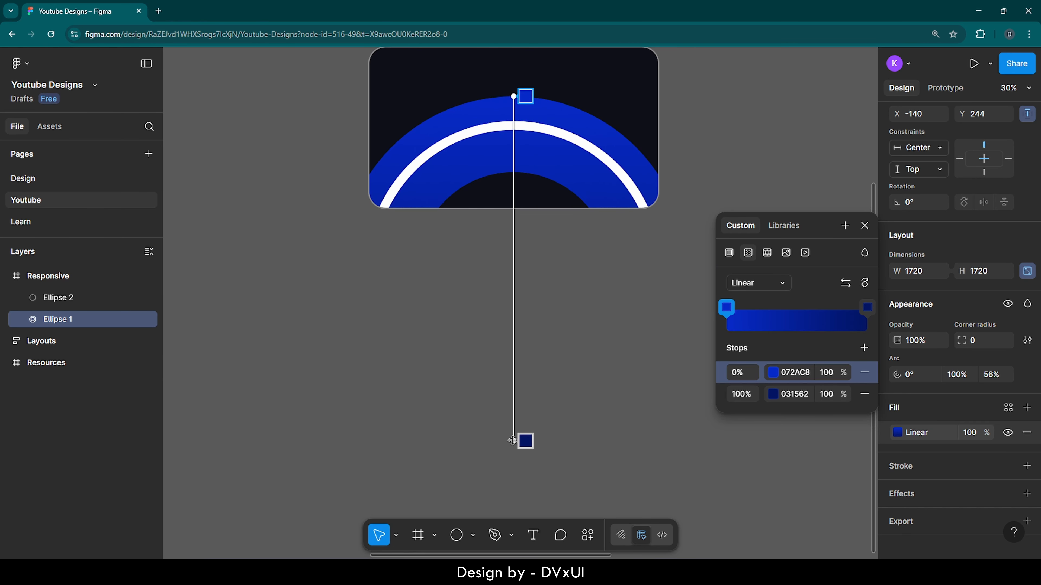
{"action": "left_click_drag", "start_coordinate": [511, 441], "coordinate": [512, 255]}
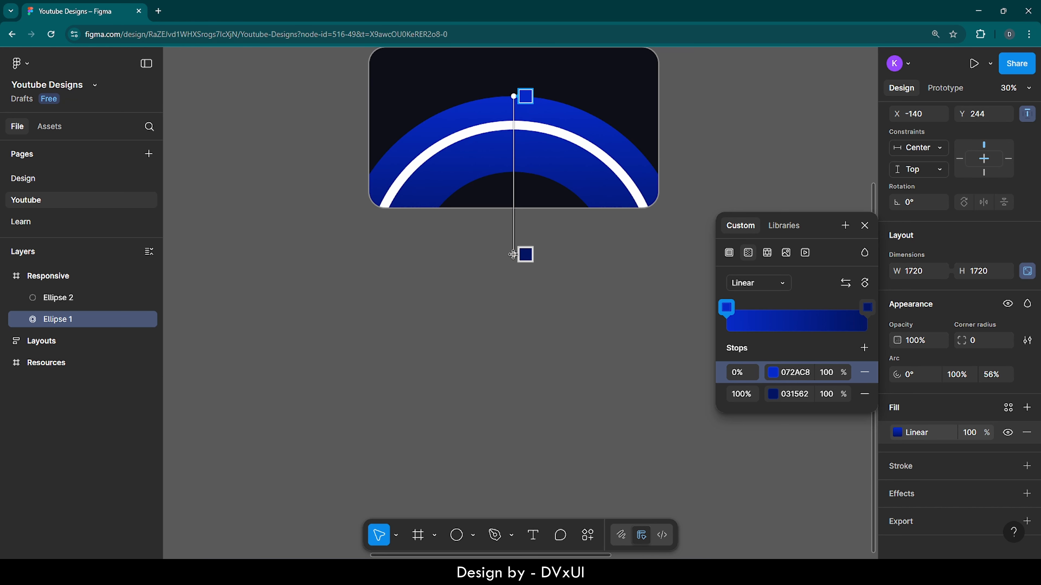
{"action": "scroll", "coordinate": [543, 232], "scroll_direction": "up", "scroll_amount": 3}
{"action": "key", "text": "Escape"}
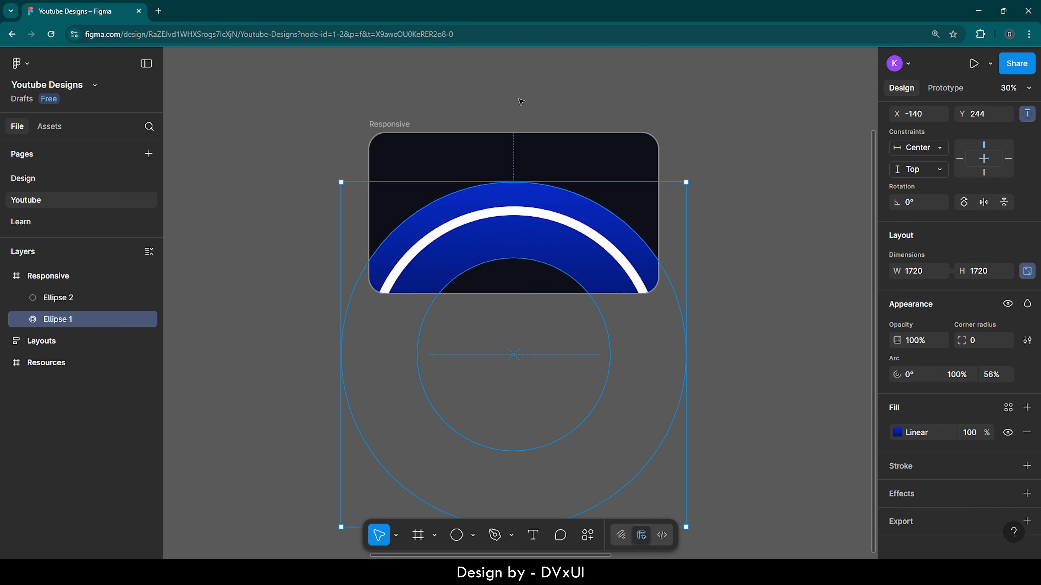
{"action": "key", "text": "Escape"}
Step: Add a Mono Noise effect to both the blue and white rings
{"action": "scroll", "coordinate": [519, 136], "scroll_direction": "up", "scroll_amount": 5}
{"action": "scroll", "coordinate": [520, 136], "scroll_direction": "up", "scroll_amount": 1}
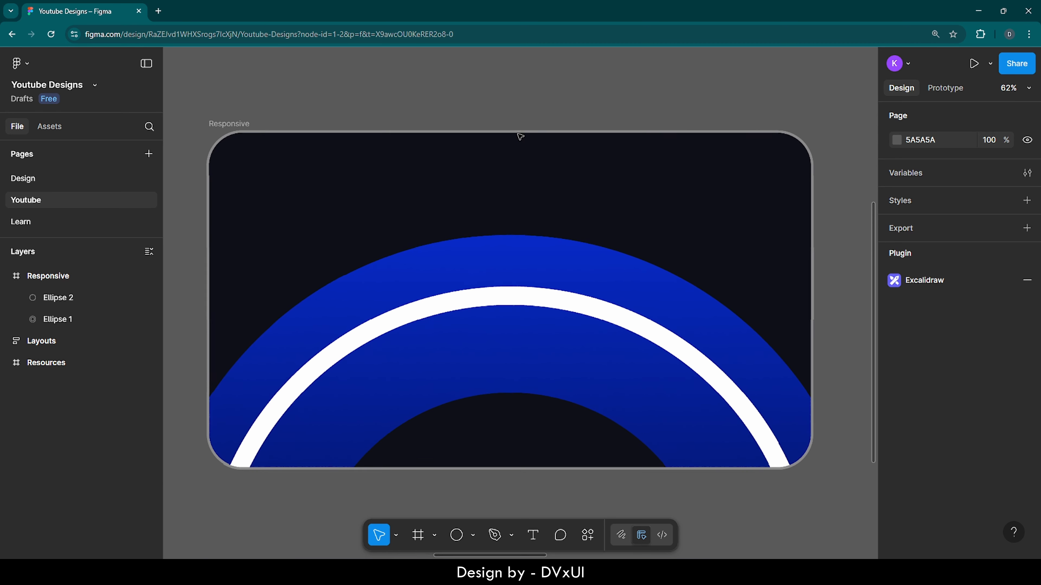
{"action": "scroll", "coordinate": [520, 136], "scroll_direction": "left", "scroll_amount": 1}
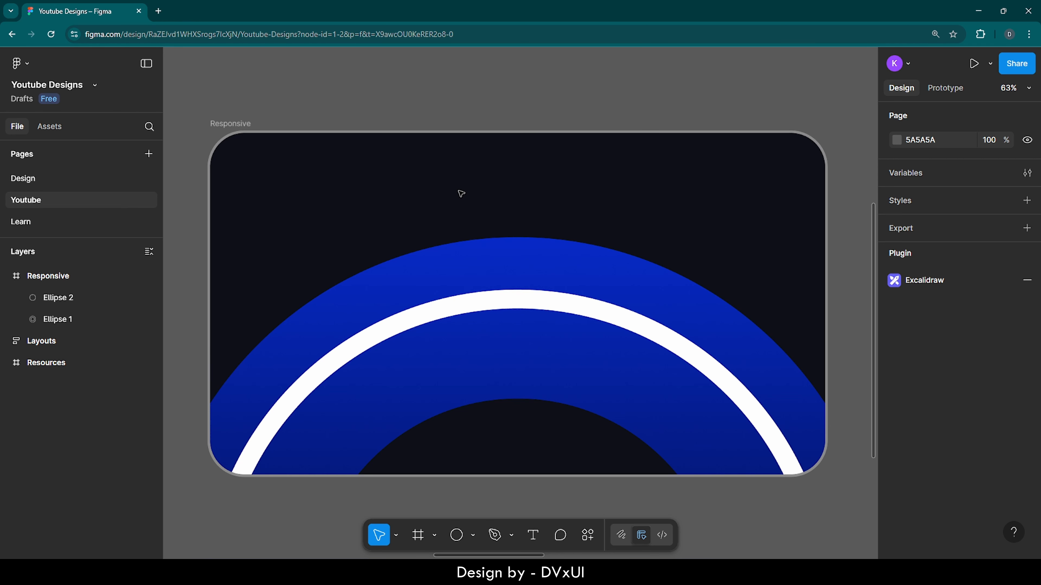
{"action": "left_click_drag", "start_coordinate": [407, 206], "coordinate": [497, 406]}
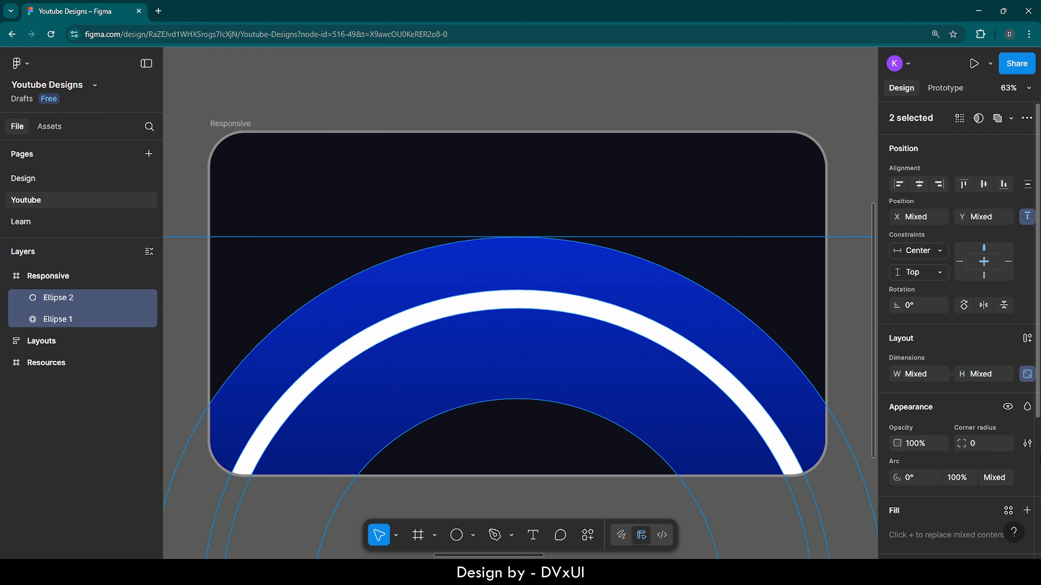
{"action": "scroll", "coordinate": [958, 312], "scroll_direction": "down", "scroll_amount": 5}
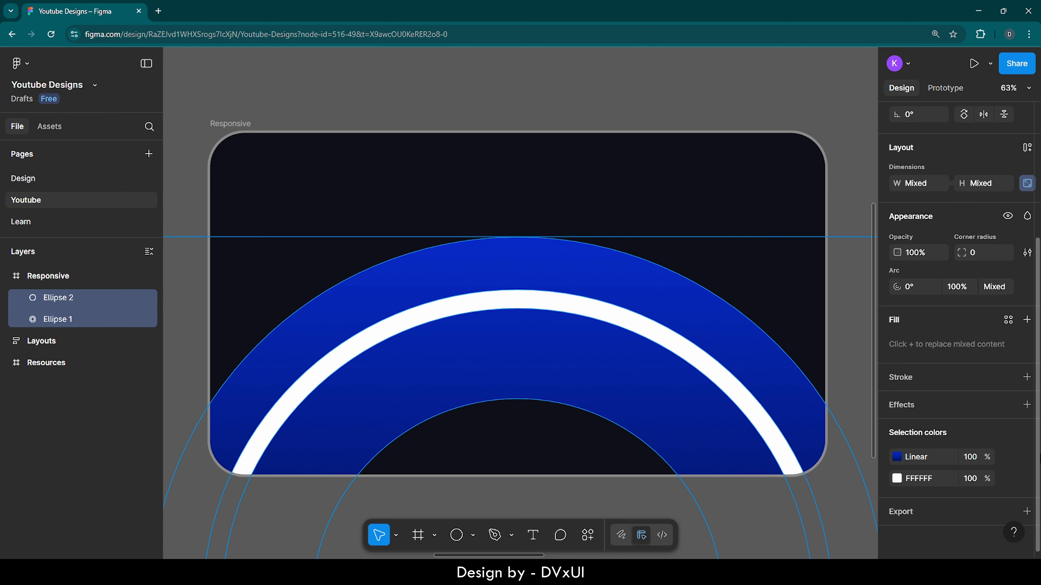
{"action": "left_click", "coordinate": [905, 404]}
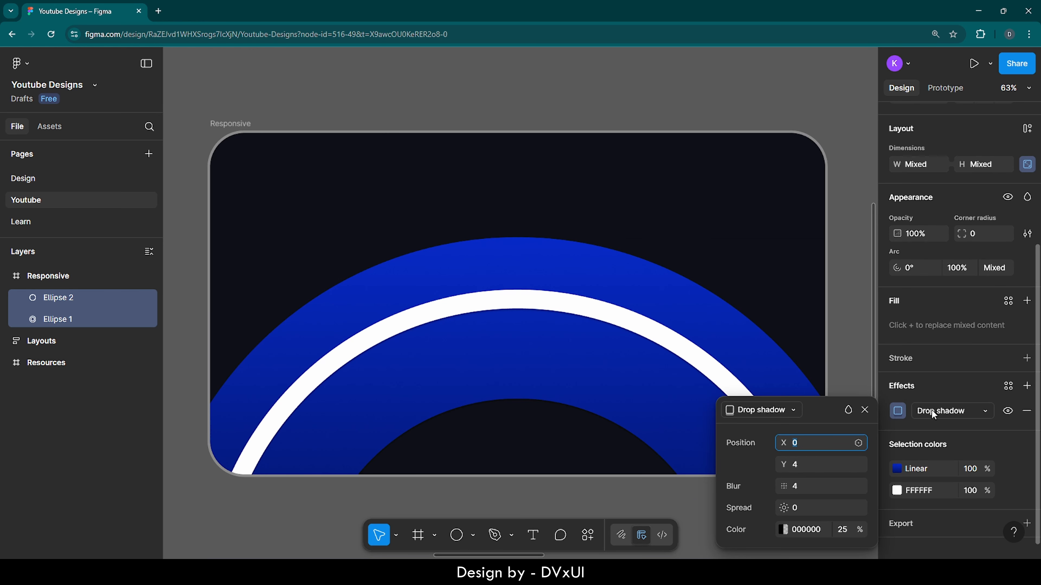
{"action": "left_click", "coordinate": [932, 410]}
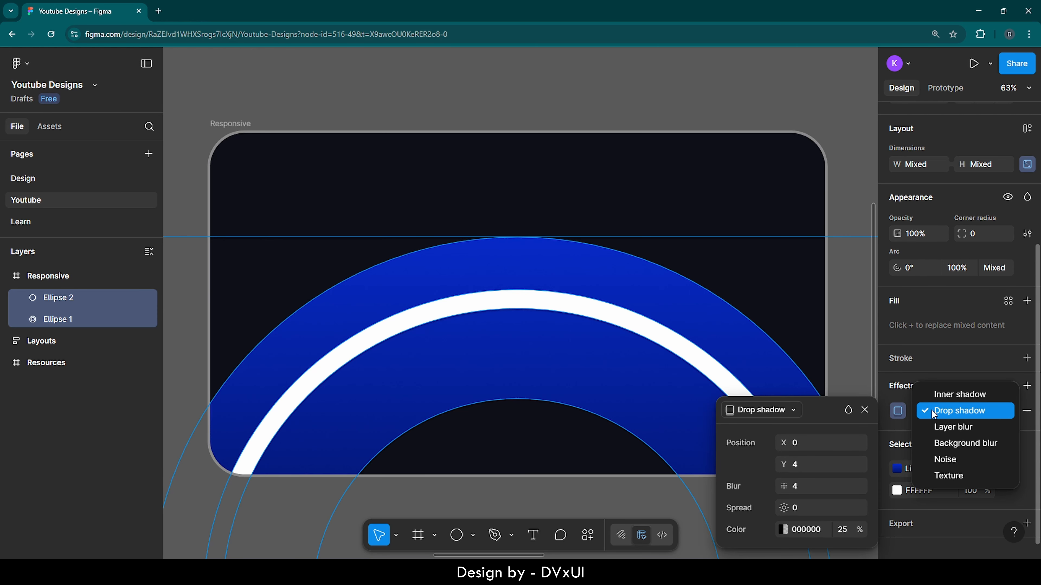
{"action": "left_click", "coordinate": [940, 461]}
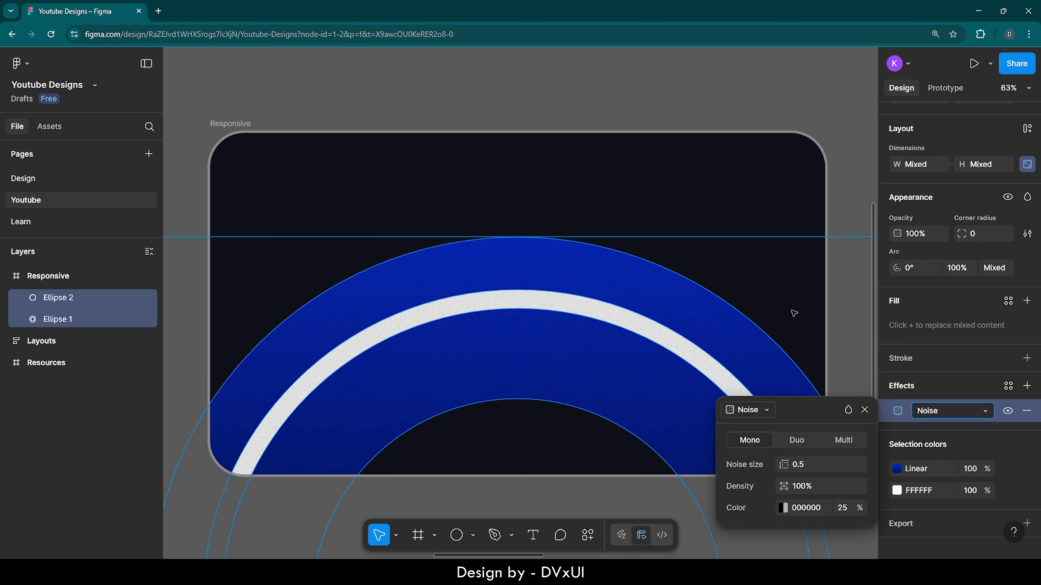
{"action": "left_click", "coordinate": [783, 338]}
Step: Add a uniform Layer blur effect of 244 to the large blue ring, keeping its Noise effect
{"action": "scroll", "coordinate": [736, 342], "scroll_direction": "up", "scroll_amount": 10}
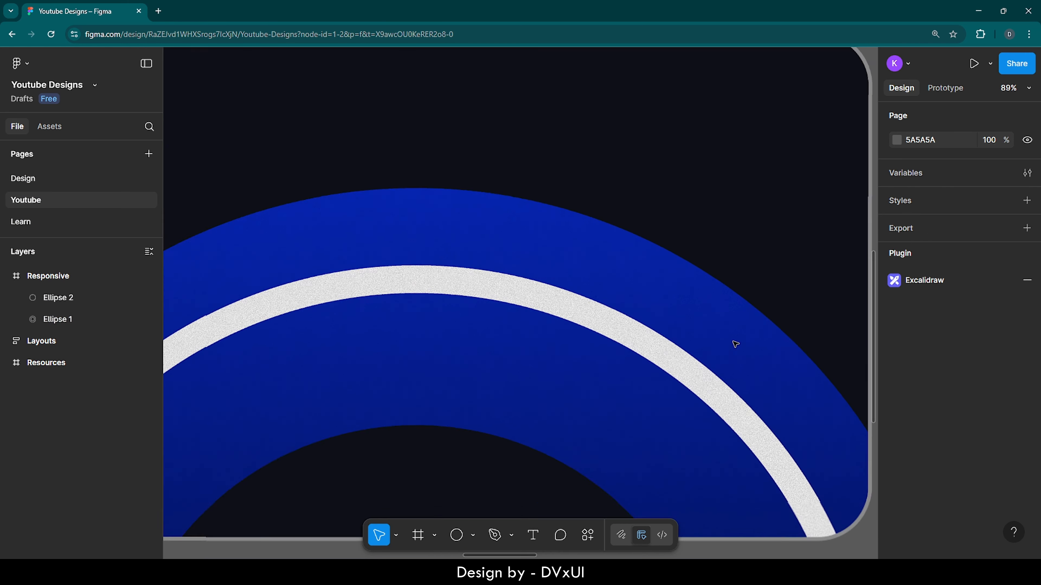
{"action": "scroll", "coordinate": [736, 344], "scroll_direction": "up", "scroll_amount": 1}
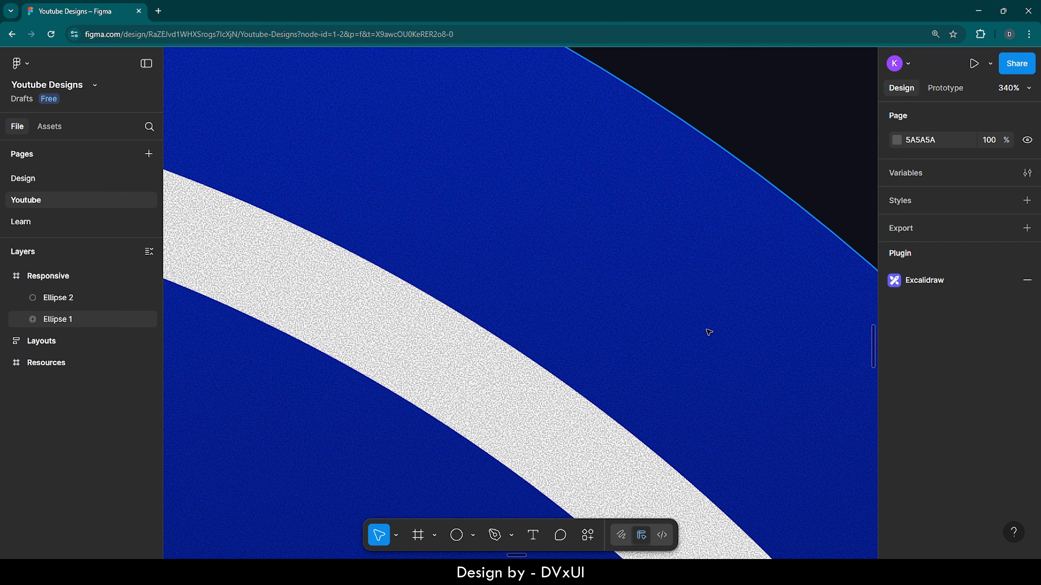
{"action": "scroll", "coordinate": [709, 332], "scroll_direction": "down", "scroll_amount": 10}
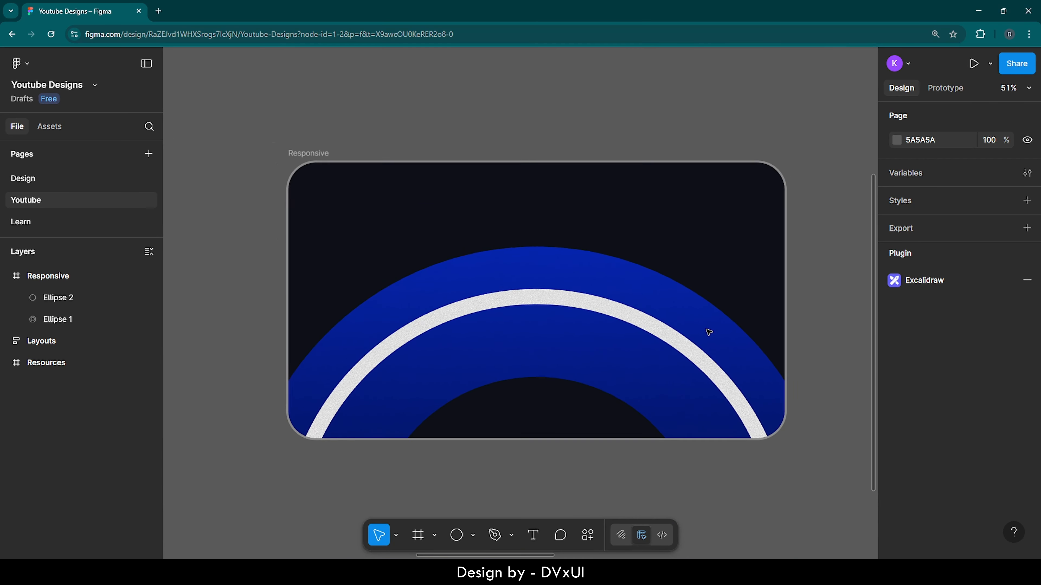
{"action": "left_click", "coordinate": [603, 279]}
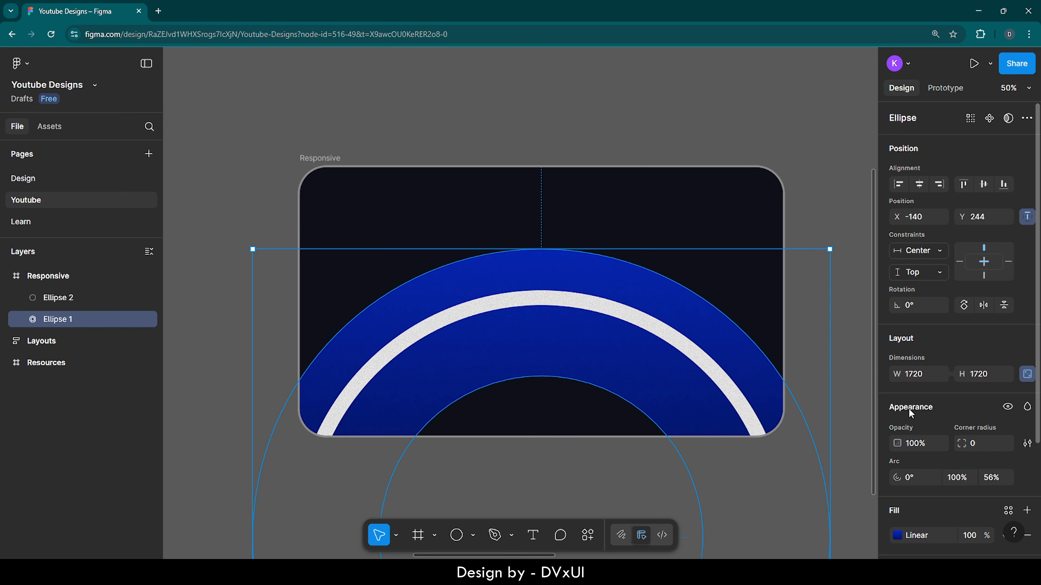
{"action": "scroll", "coordinate": [959, 369], "scroll_direction": "down", "scroll_amount": 4}
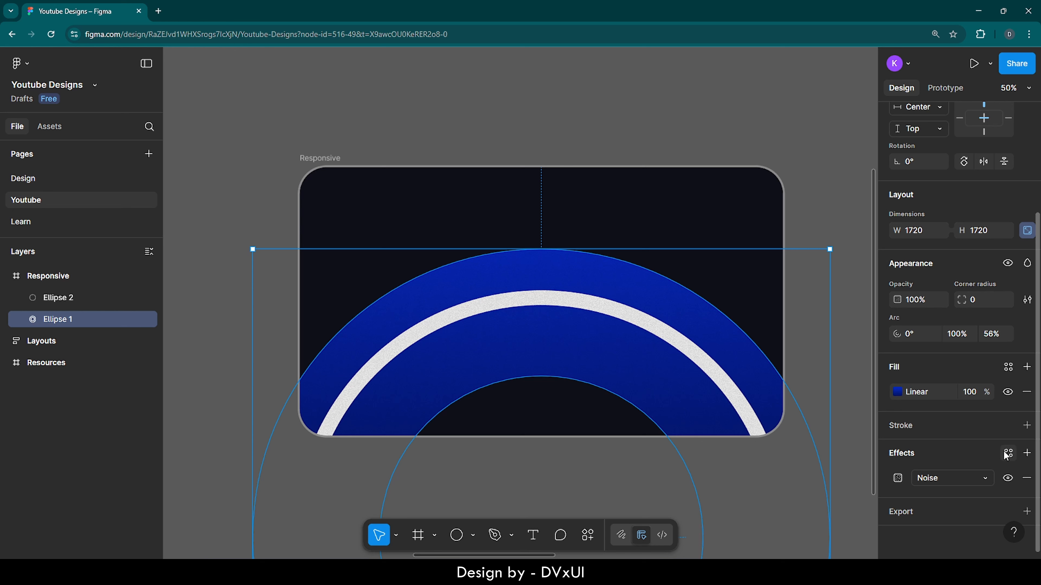
{"action": "left_click", "coordinate": [1026, 453]}
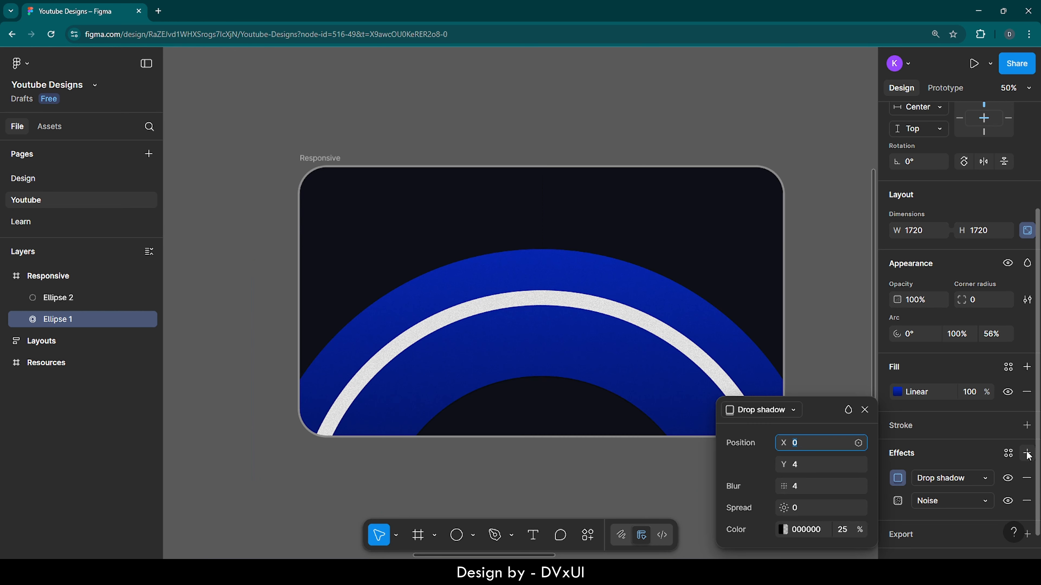
{"action": "left_click", "coordinate": [930, 480]}
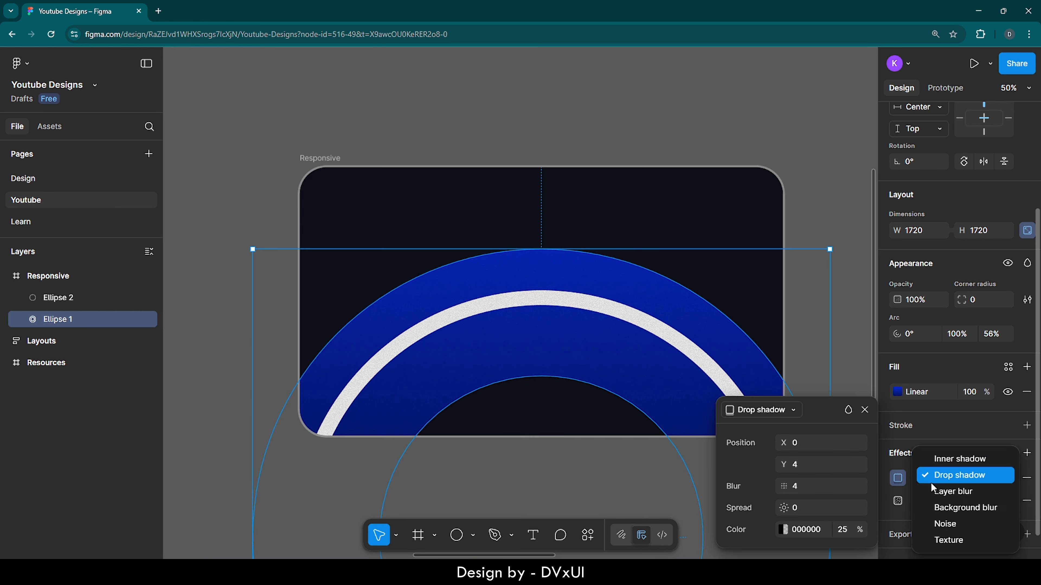
{"action": "left_click", "coordinate": [933, 494]}
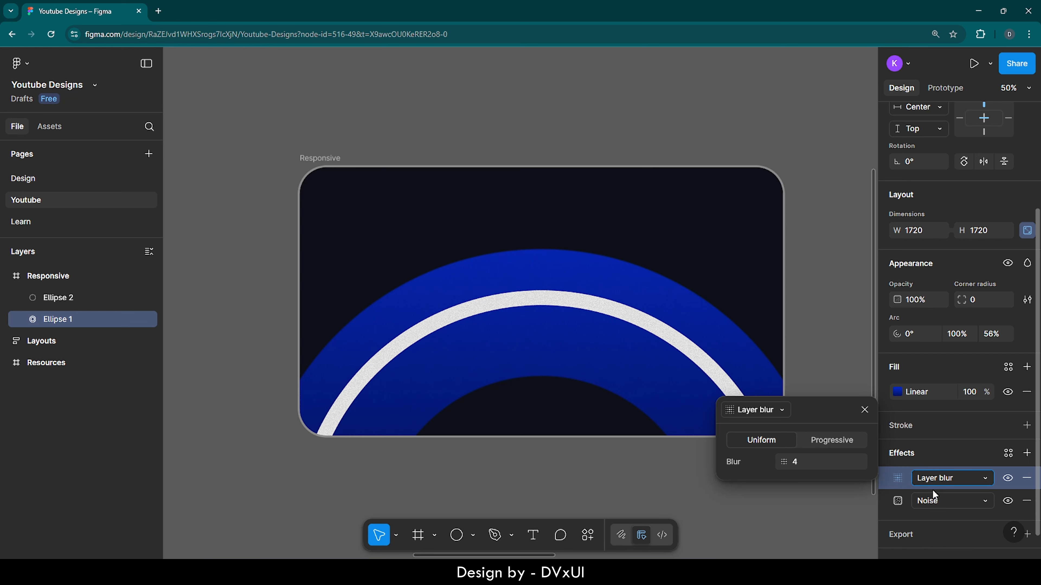
{"action": "left_click", "coordinate": [806, 467]}
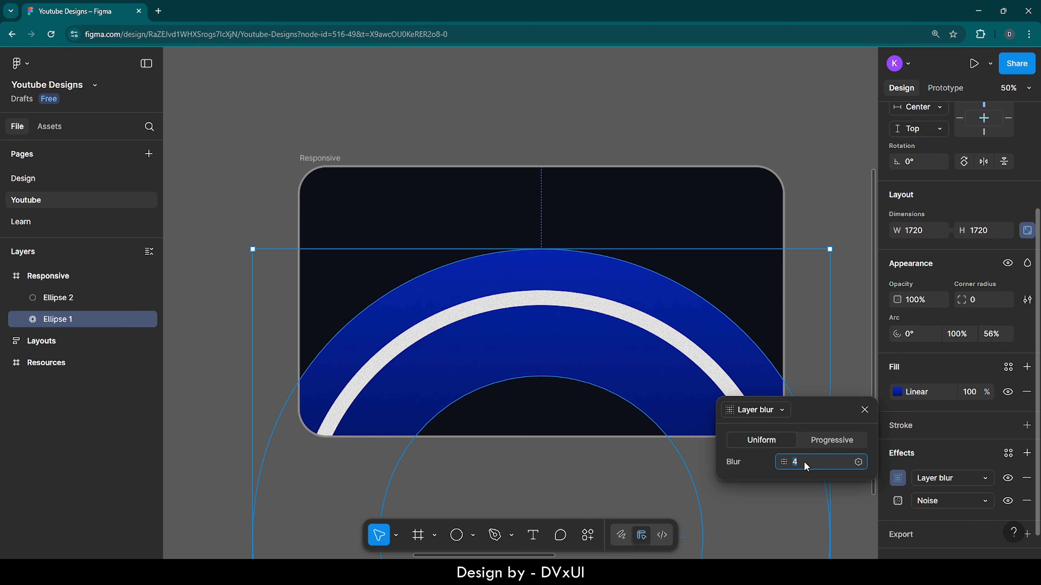
{"action": "key", "text": "Return"}
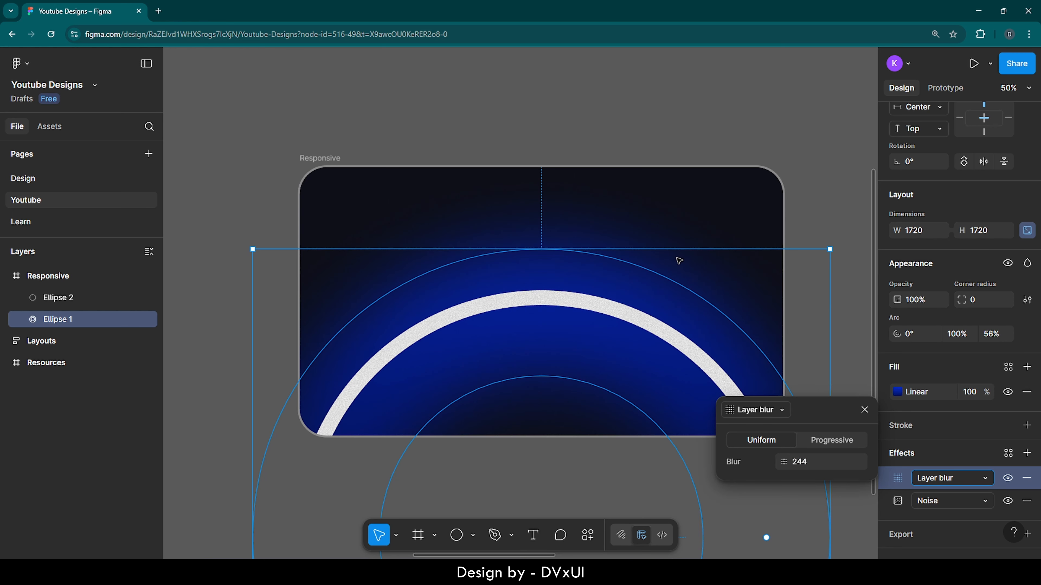
Step: Add a uniform Layer blur effect of 124 to the thin white ring
{"action": "left_click", "coordinate": [557, 299]}
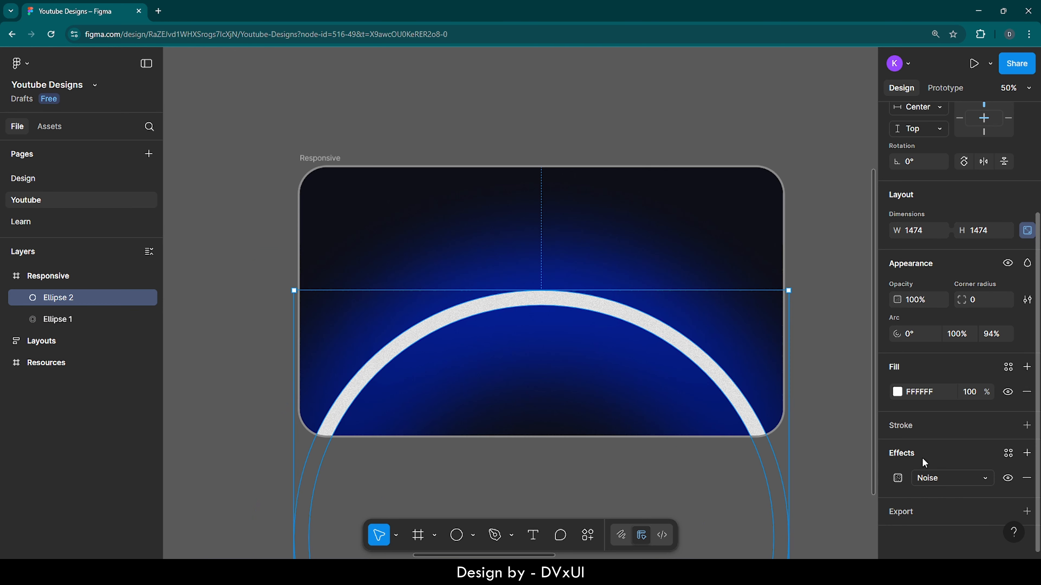
{"action": "left_click", "coordinate": [1025, 453]}
{"action": "left_click", "coordinate": [937, 478]}
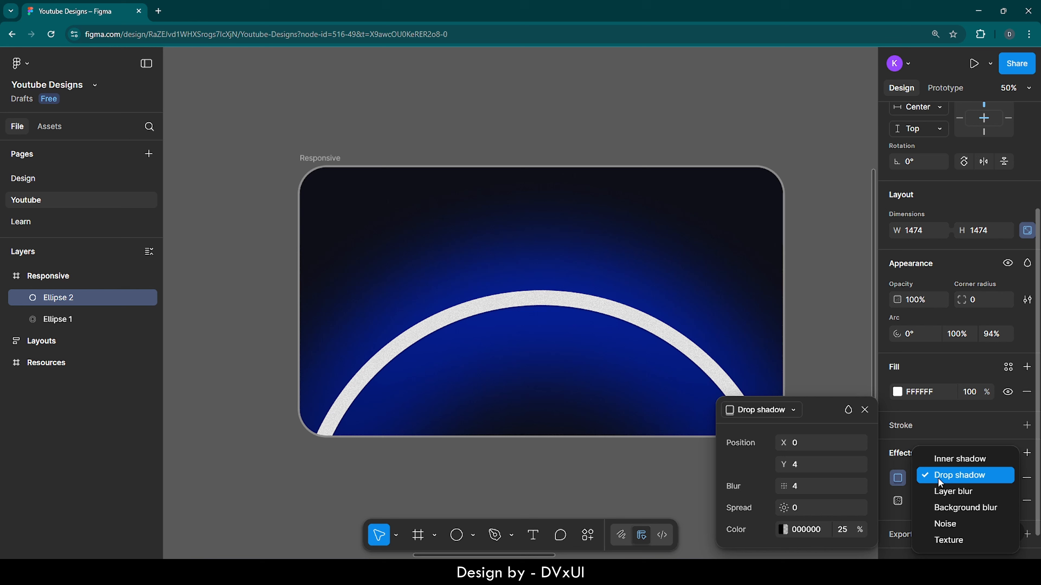
{"action": "left_click", "coordinate": [939, 492]}
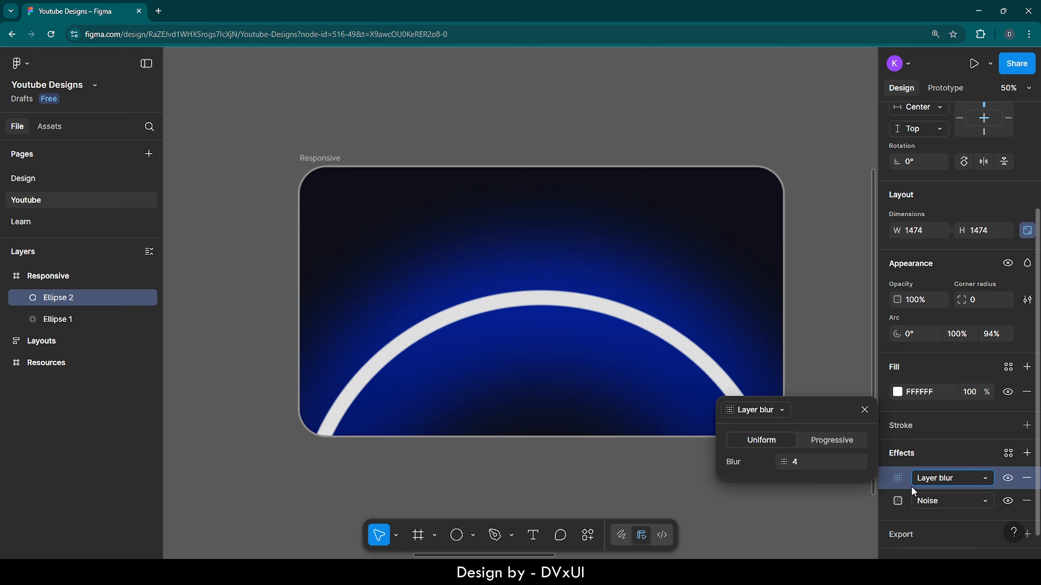
{"action": "left_click", "coordinate": [804, 463]}
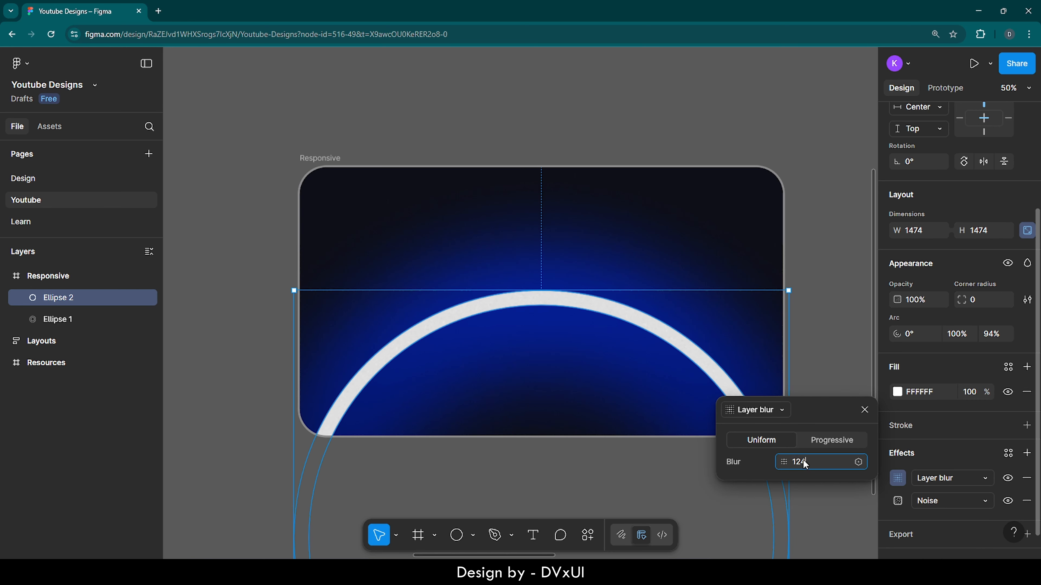
{"action": "type", "text": "124"}
{"action": "key", "text": "Return"}
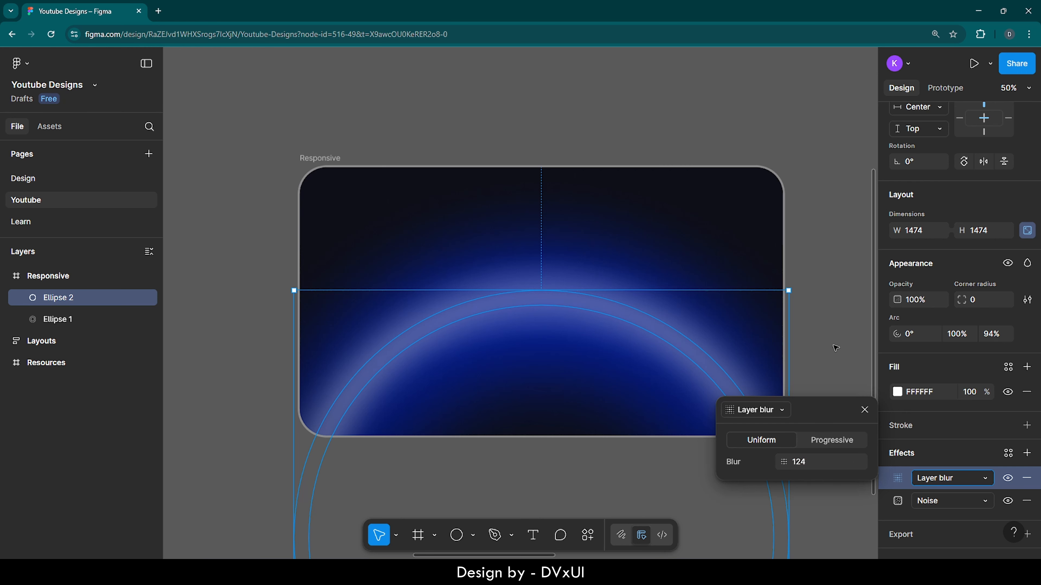
{"action": "left_click", "coordinate": [834, 336]}
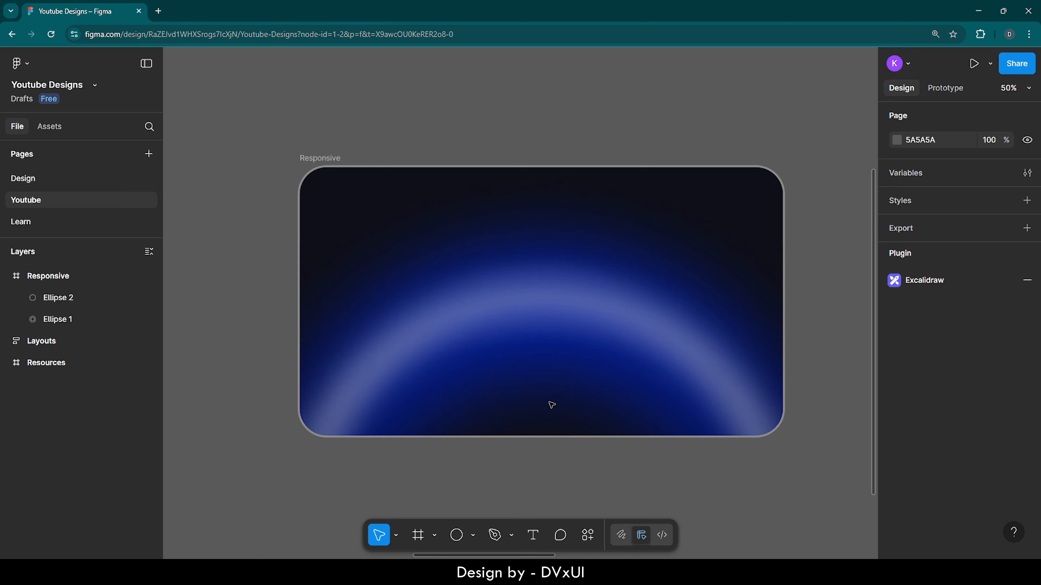
Step: Examine the blurred rings' glow up close and across the whole Responsive frame
{"action": "scroll", "coordinate": [552, 405], "scroll_direction": "up", "scroll_amount": 2}
{"action": "scroll", "coordinate": [552, 405], "scroll_direction": "down", "scroll_amount": 2}
{"action": "scroll", "coordinate": [552, 405], "scroll_direction": "up", "scroll_amount": 1}
{"action": "scroll", "coordinate": [551, 405], "scroll_direction": "up", "scroll_amount": 4}
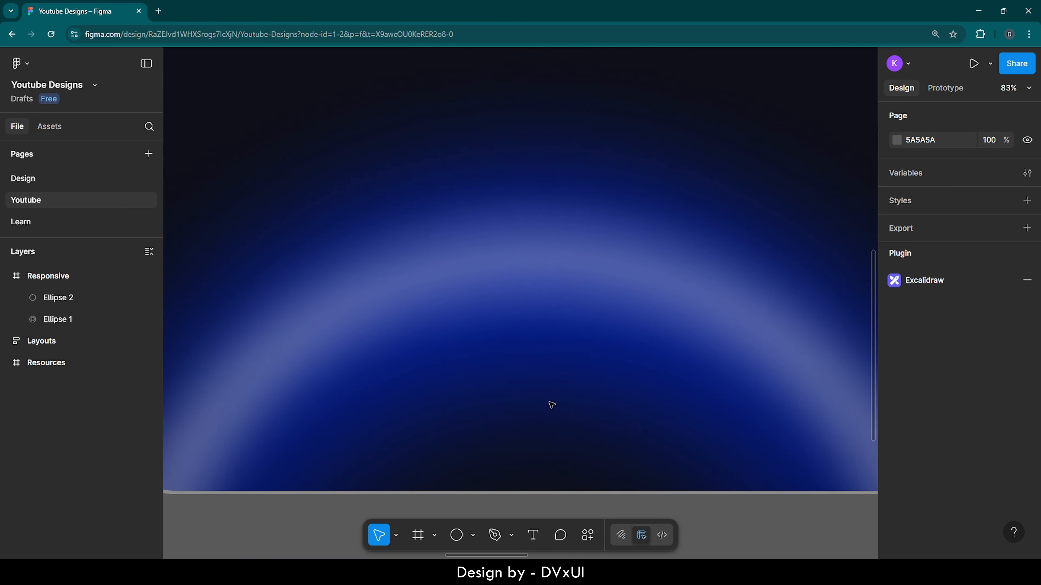
{"action": "scroll", "coordinate": [552, 405], "scroll_direction": "down", "scroll_amount": 5}
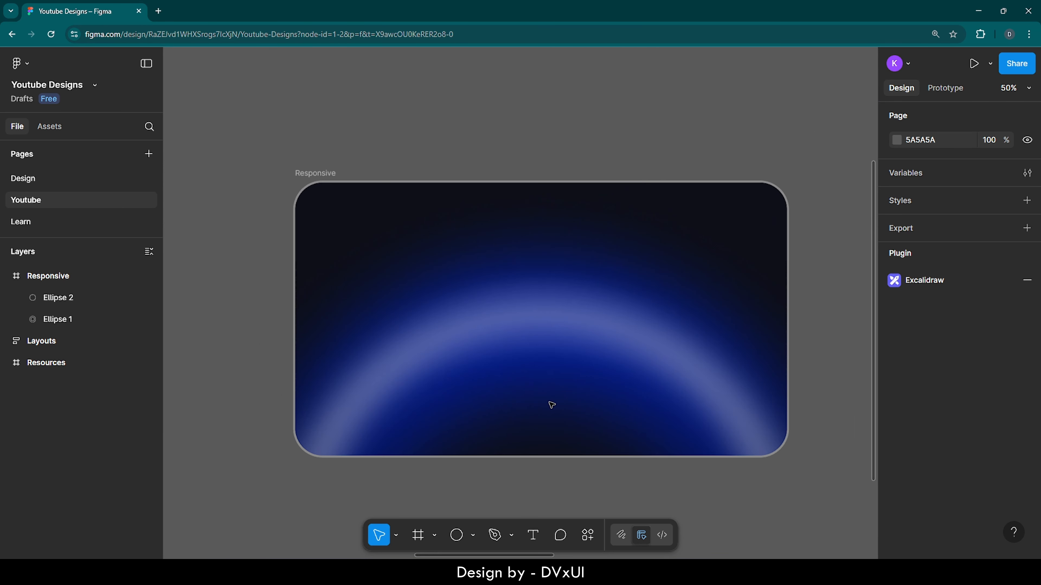
{"action": "scroll", "coordinate": [552, 405], "scroll_direction": "right", "scroll_amount": 2}
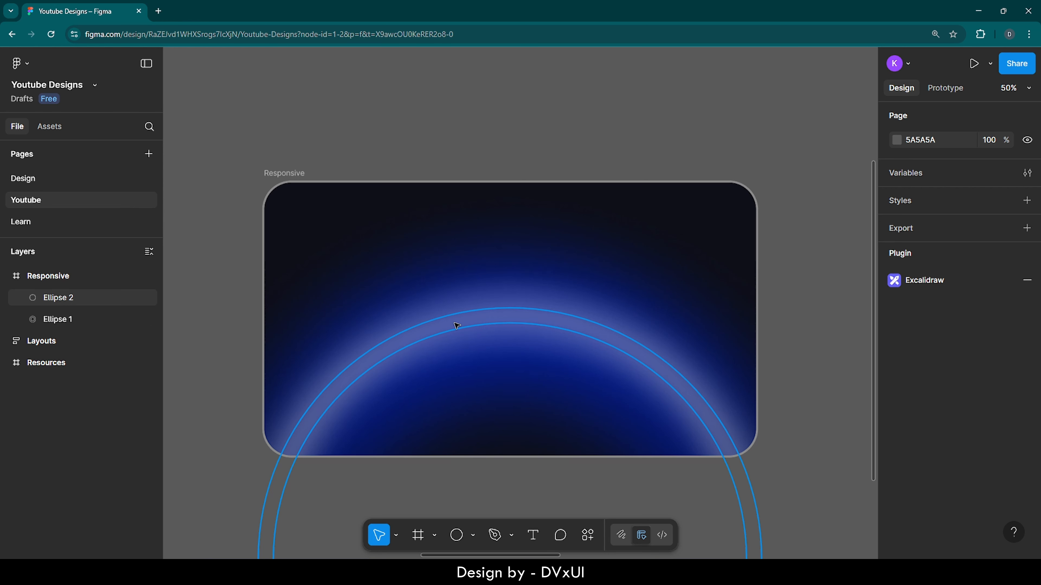
{"action": "left_click", "coordinate": [457, 325]}
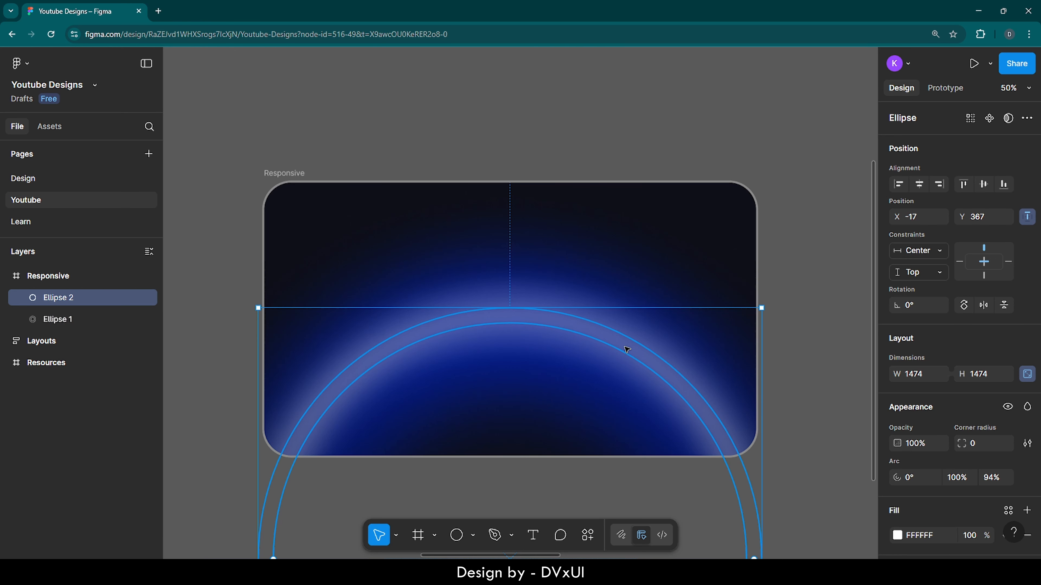
{"action": "left_click", "coordinate": [771, 237]}
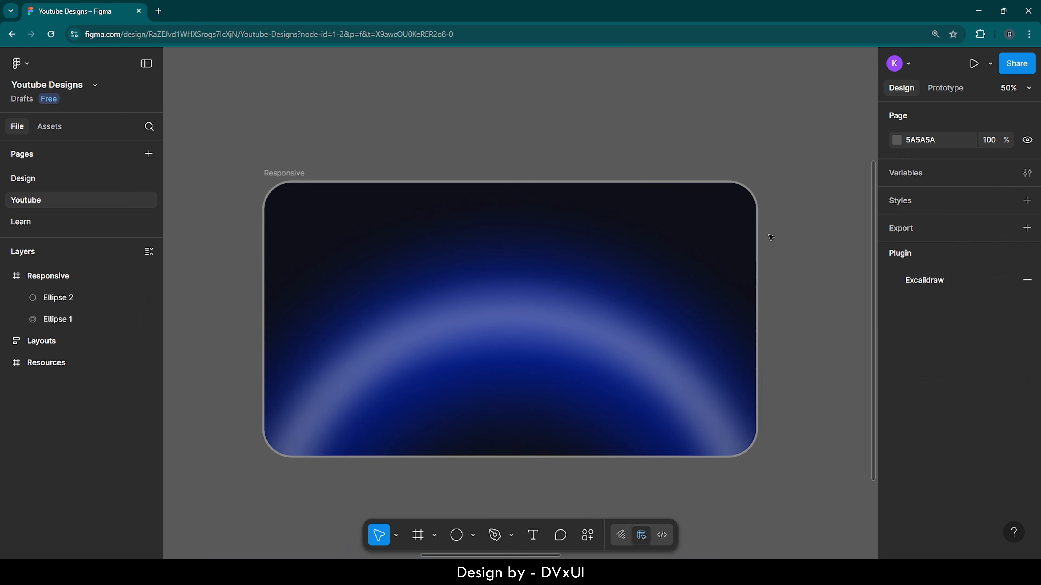
Step: Try narrowing the Responsive frame to 635 wide to test how the rings adapt, and undo the resize
{"action": "left_click", "coordinate": [285, 173]}
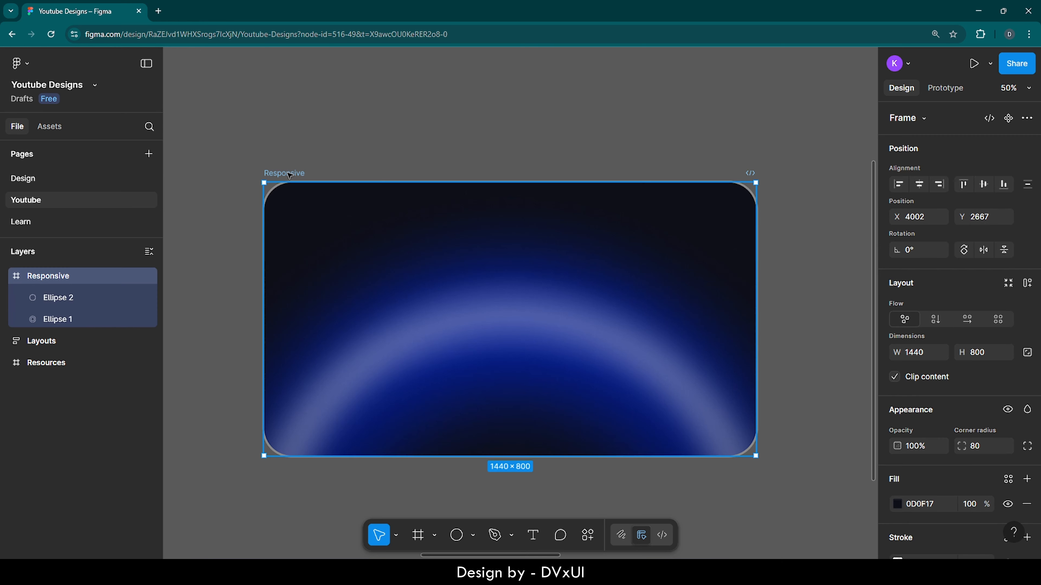
{"action": "left_click_drag", "start_coordinate": [759, 301], "coordinate": [481, 324]}
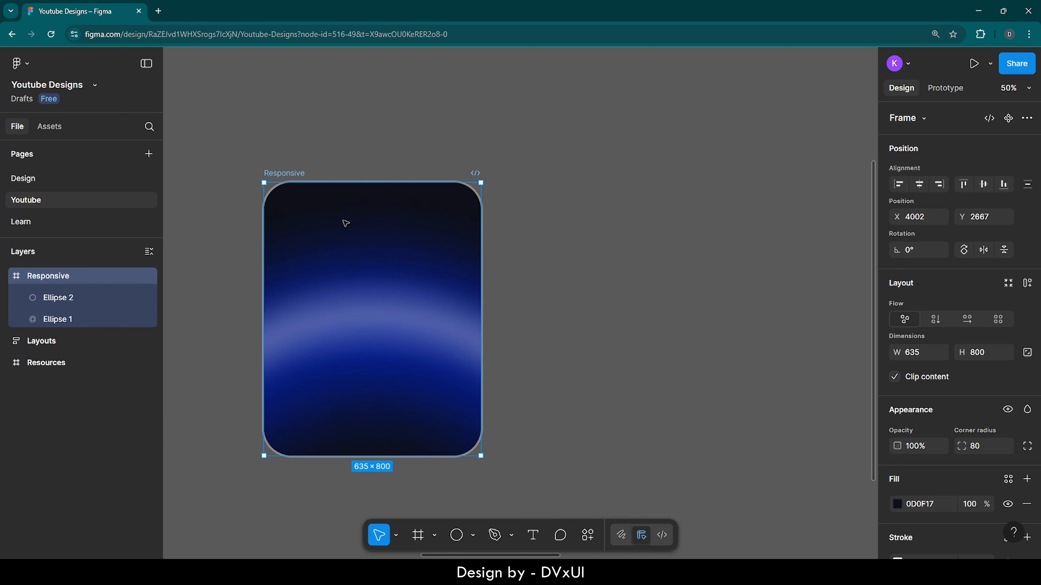
{"action": "key", "text": "ctrl+z"}
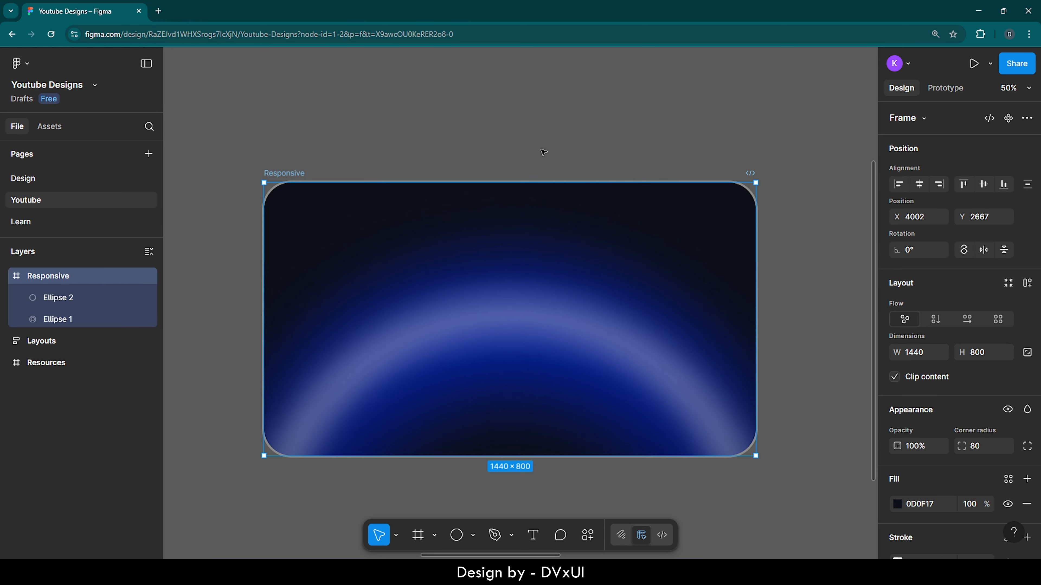
{"action": "left_click", "coordinate": [544, 156]}
Step: Lock both ellipse layers inside the Responsive frame
{"action": "left_click", "coordinate": [289, 175]}
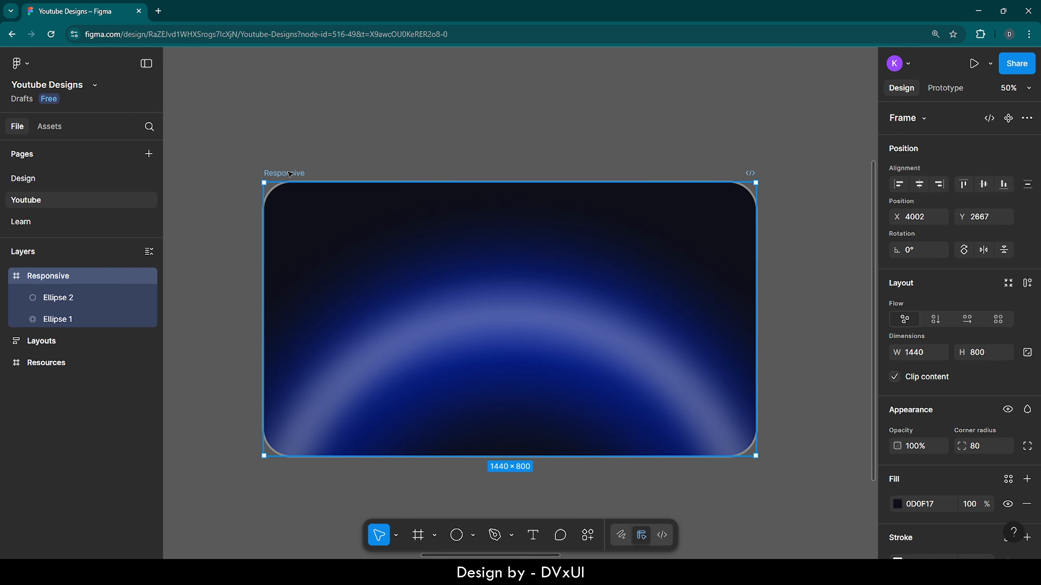
{"action": "key", "text": "shift+2"}
{"action": "left_click", "coordinate": [464, 81]}
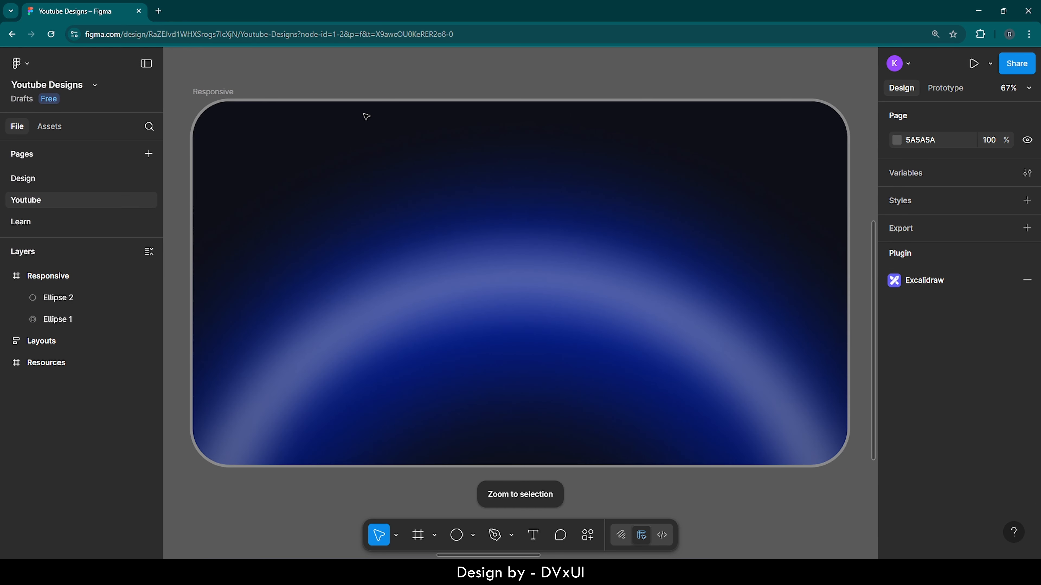
{"action": "left_click", "coordinate": [82, 295]}
{"action": "left_click", "coordinate": [79, 319], "text": "shift"}
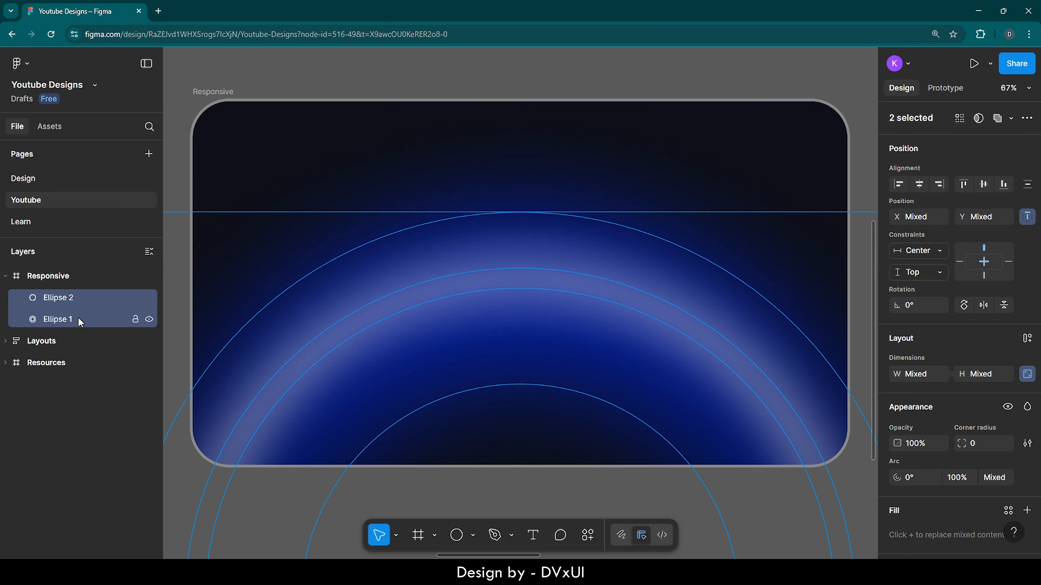
{"action": "left_click", "coordinate": [136, 320]}
{"action": "left_click", "coordinate": [502, 203]}
{"action": "scroll", "coordinate": [502, 202], "scroll_direction": "left", "scroll_amount": 1}
{"action": "scroll", "coordinate": [503, 203], "scroll_direction": "right", "scroll_amount": 1}
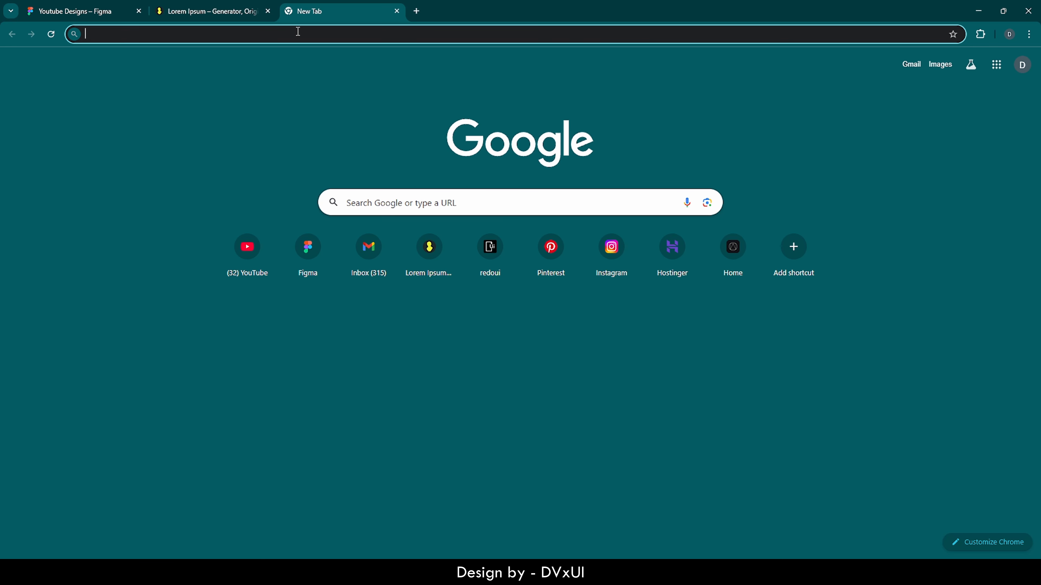
Step: Switch to a new browser tab, open redoui.com and go from its roadmap to the UX Laws & Psychology topic
{"action": "type", "text": "redoui.com"}
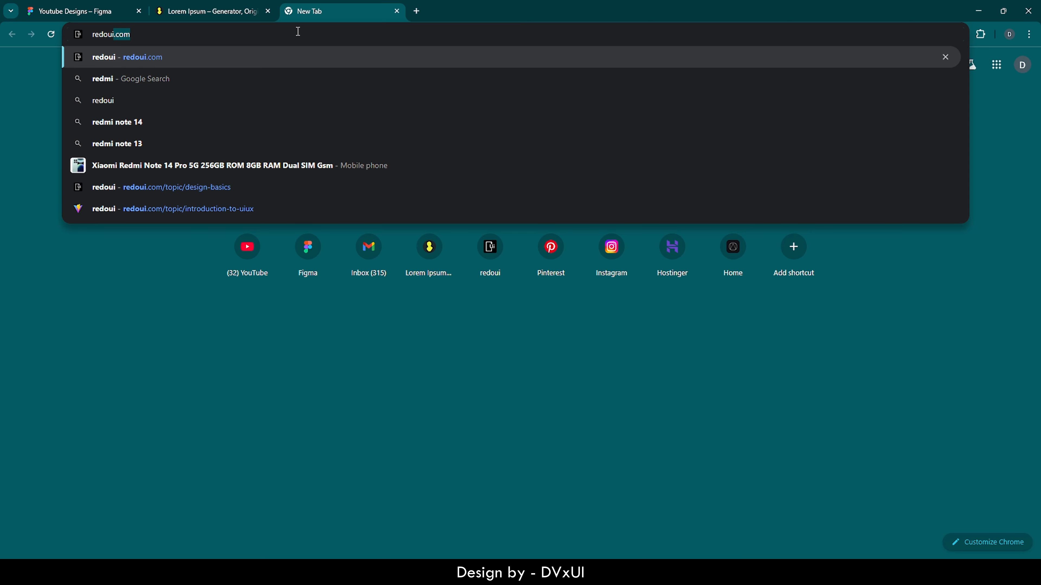
{"action": "key", "text": "Return"}
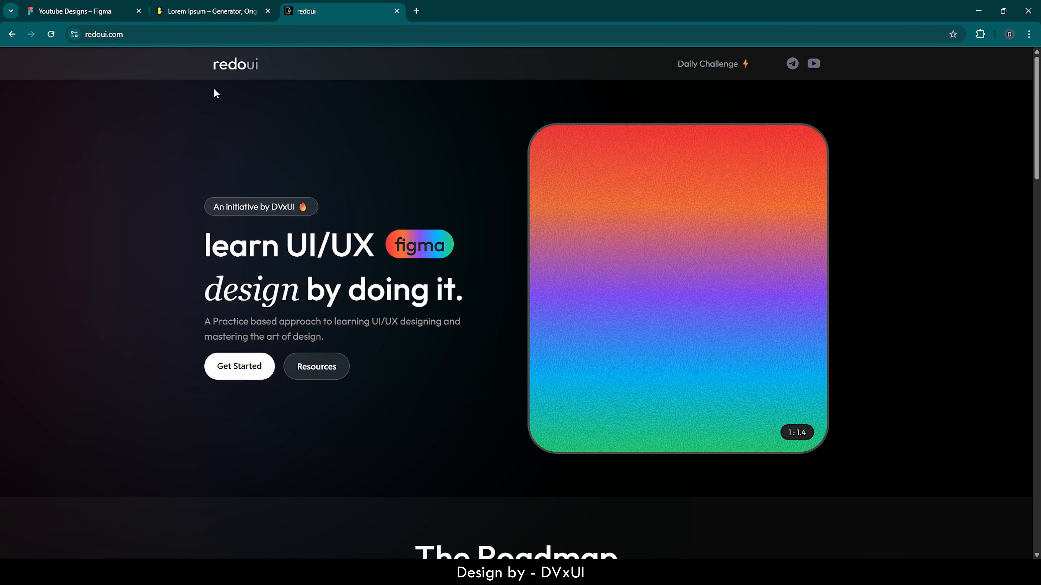
{"action": "scroll", "coordinate": [266, 111], "scroll_direction": "down", "scroll_amount": 6}
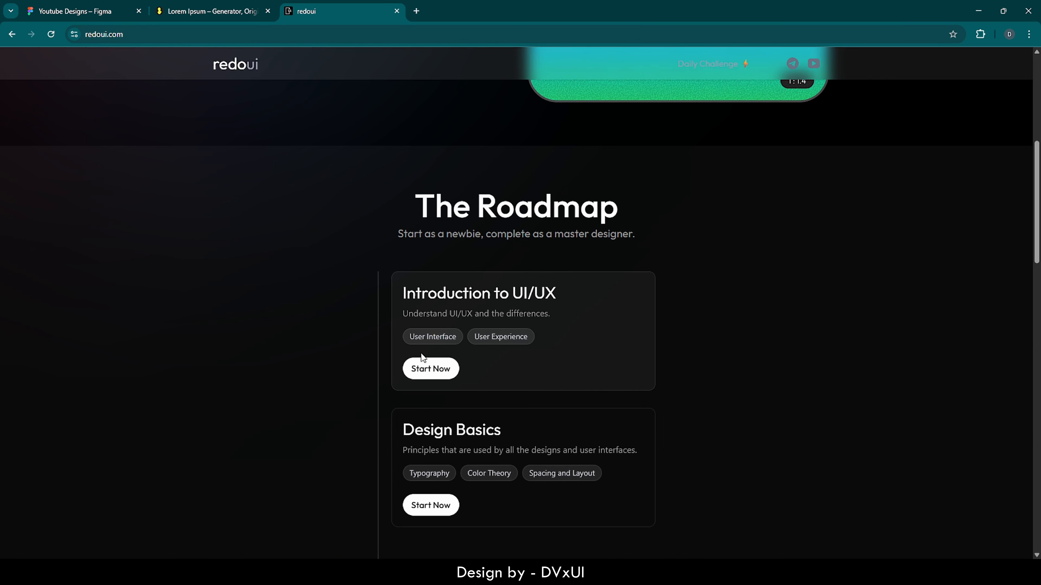
{"action": "scroll", "coordinate": [438, 358], "scroll_direction": "down", "scroll_amount": 1}
{"action": "scroll", "coordinate": [438, 358], "scroll_direction": "down", "scroll_amount": 7}
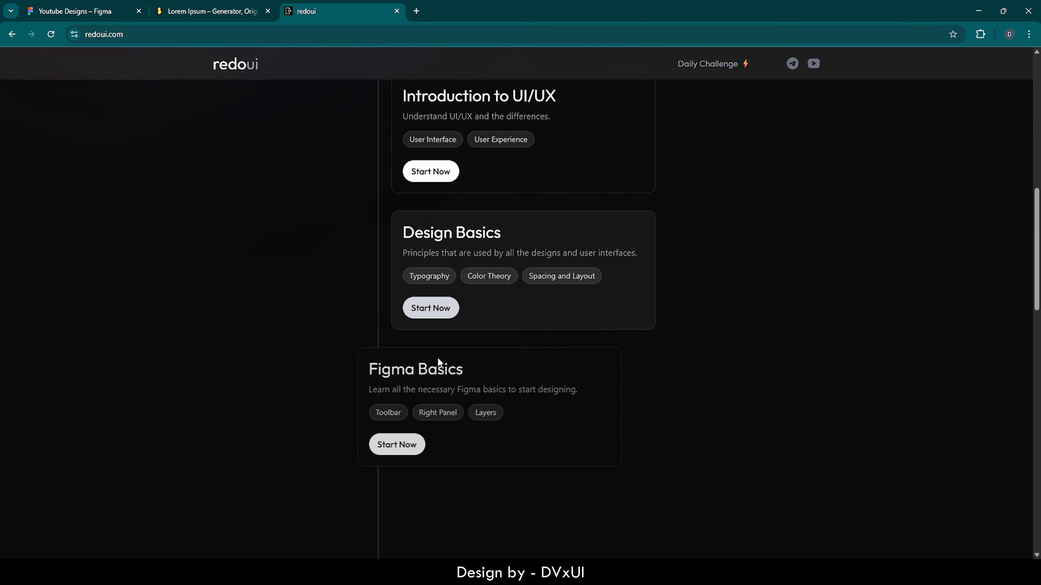
{"action": "scroll", "coordinate": [438, 363], "scroll_direction": "down", "scroll_amount": 3}
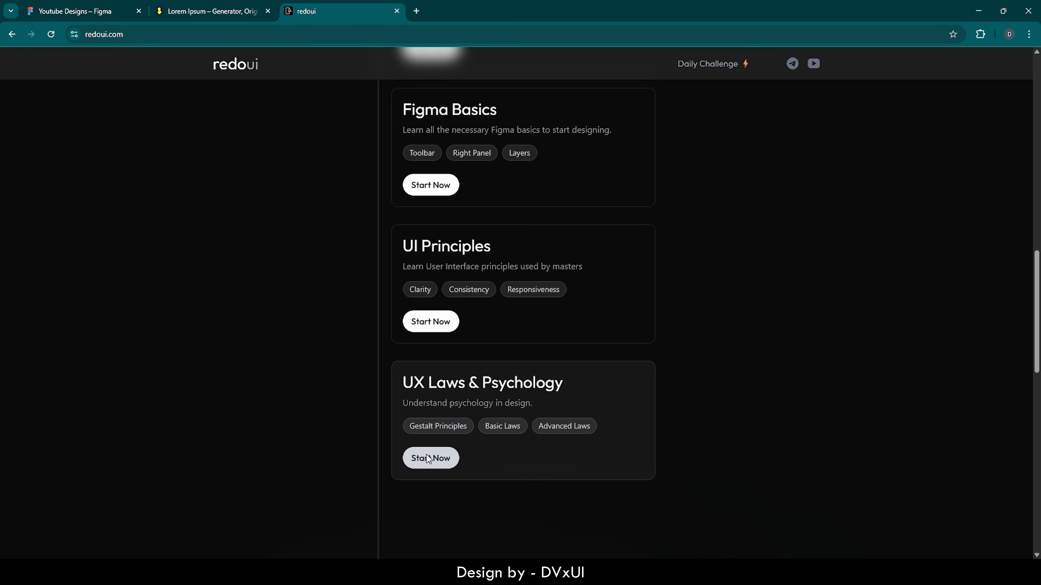
{"action": "left_click", "coordinate": [426, 456]}
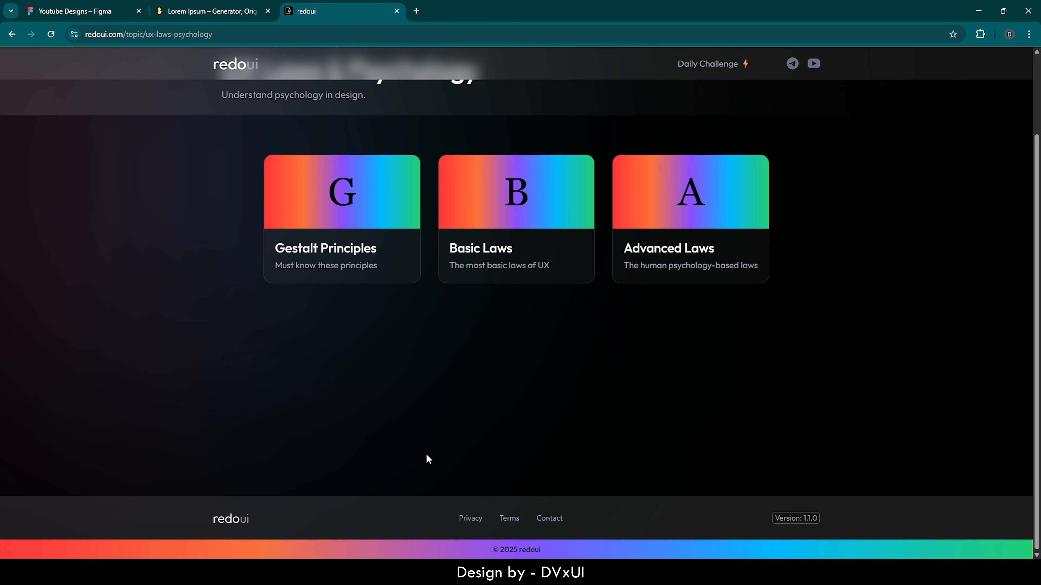
{"action": "scroll", "coordinate": [427, 458], "scroll_direction": "up", "scroll_amount": 1}
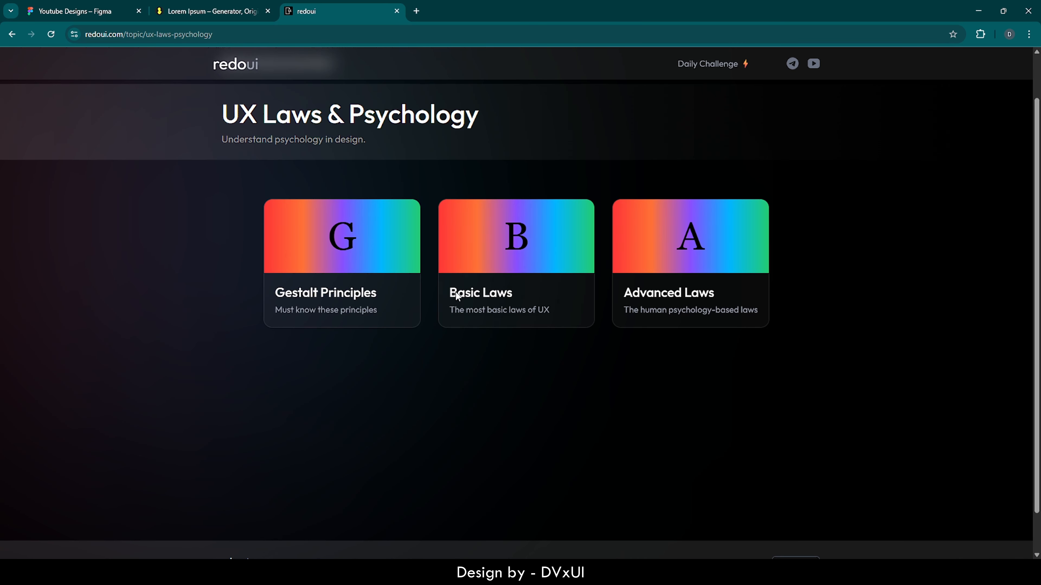
Step: Open the Gestalt Principles lesson on the Law of Proximity, skim it through to its challenge, and open the Daily Challenge
{"action": "left_click", "coordinate": [337, 275]}
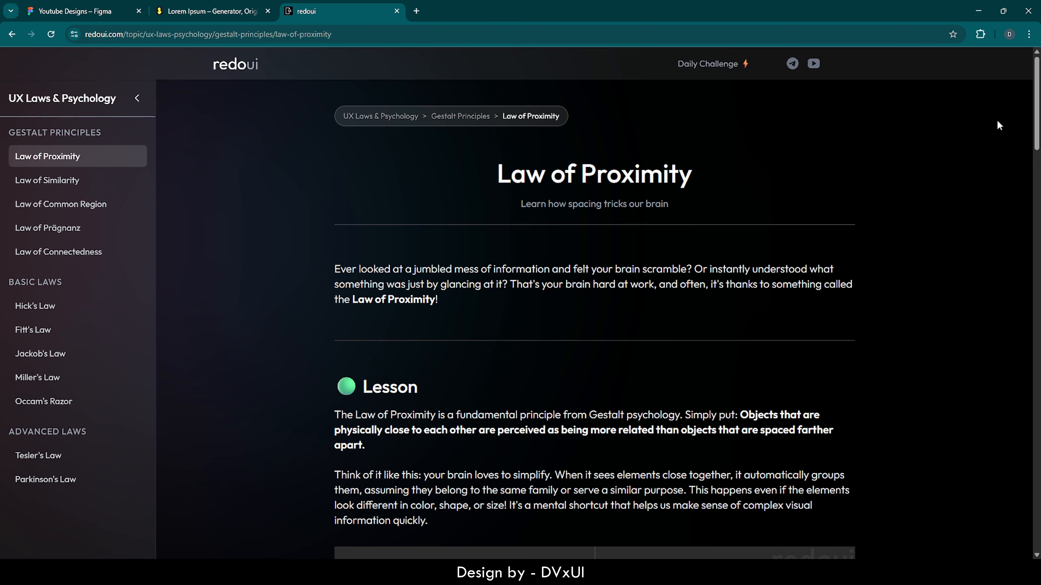
{"action": "left_click_drag", "start_coordinate": [1038, 98], "coordinate": [1038, 478]}
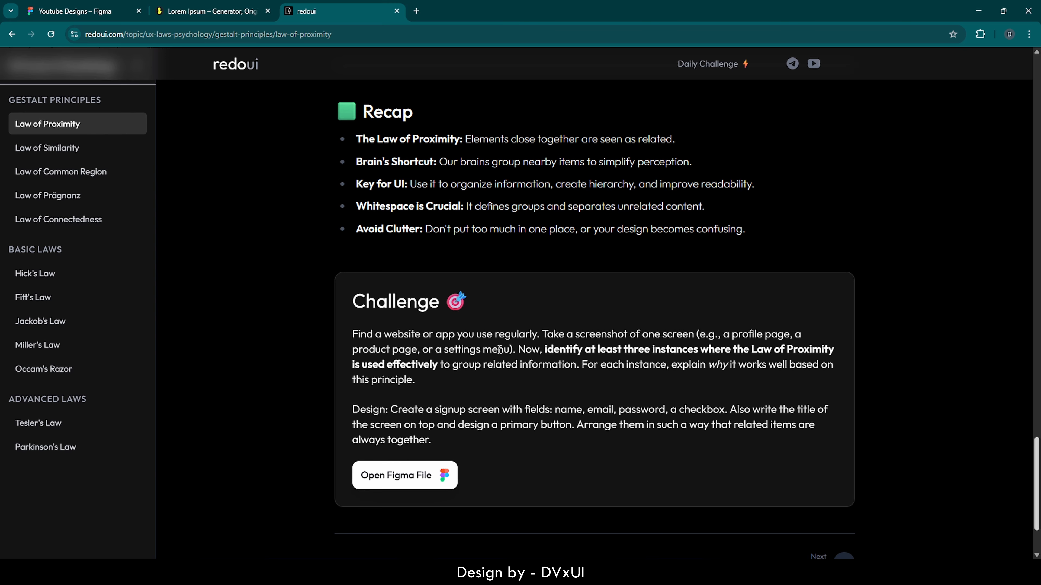
{"action": "scroll", "coordinate": [362, 260], "scroll_direction": "up", "scroll_amount": 8}
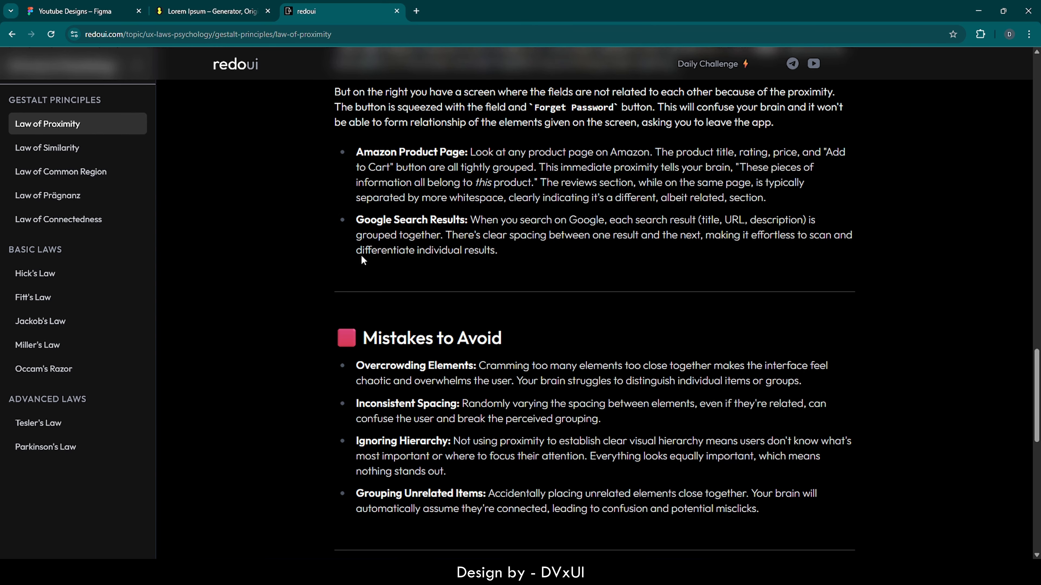
{"action": "scroll", "coordinate": [362, 259], "scroll_direction": "up", "scroll_amount": 10}
{"action": "scroll", "coordinate": [361, 256], "scroll_direction": "up", "scroll_amount": 10}
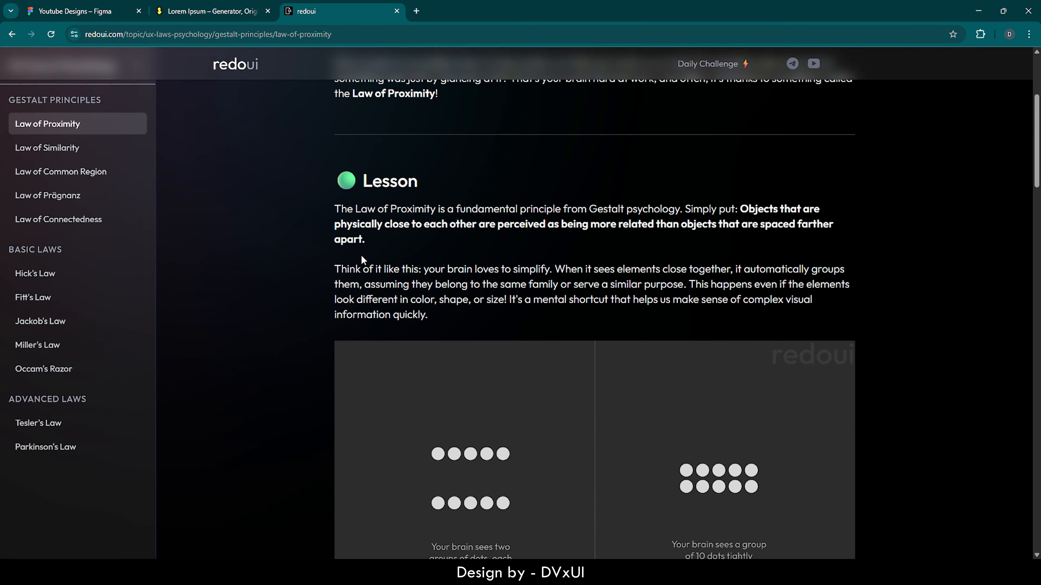
{"action": "left_click", "coordinate": [715, 64]}
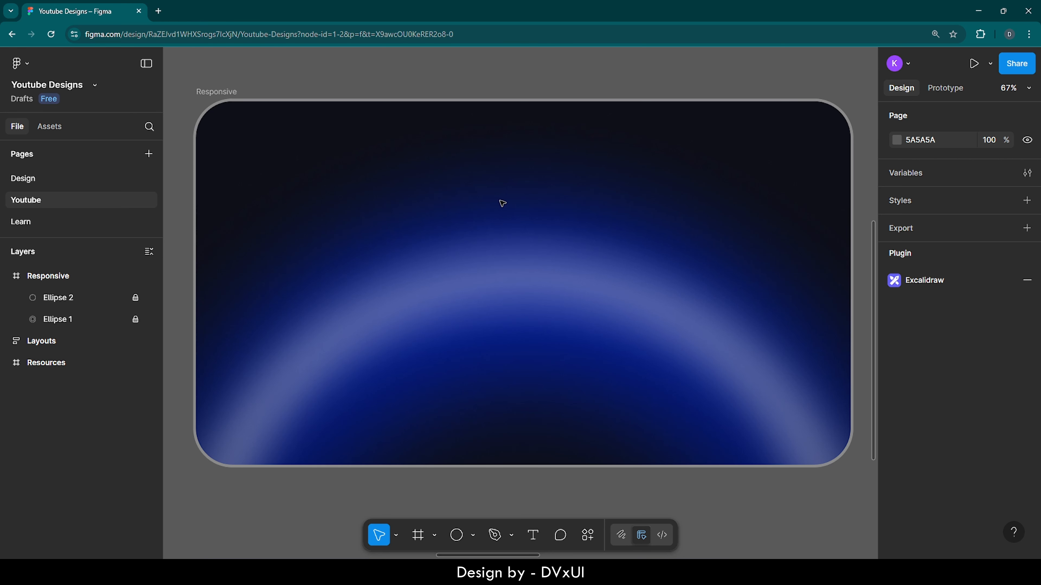
Step: Switch back to the Figma design and add the text "Responsive Section" near the upper middle of the Responsive frame
{"action": "key", "text": "t"}
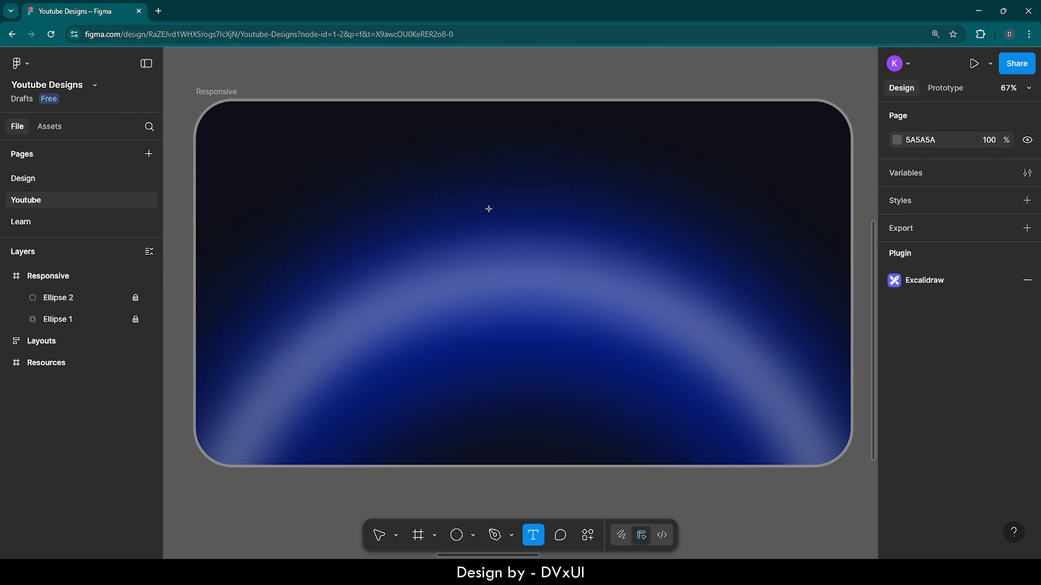
{"action": "left_click", "coordinate": [488, 209]}
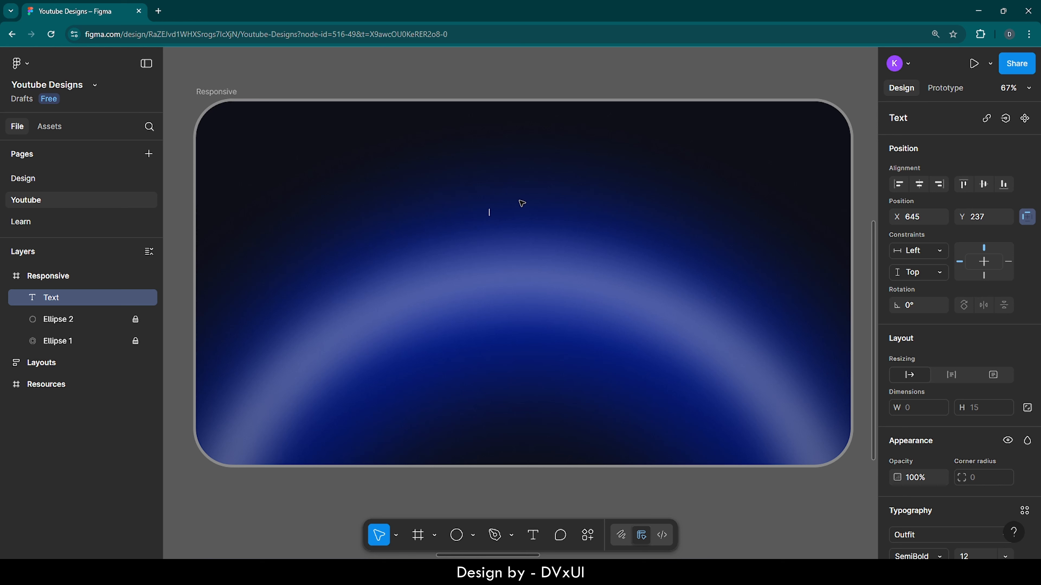
{"action": "type", "text": "Responsive Section"}
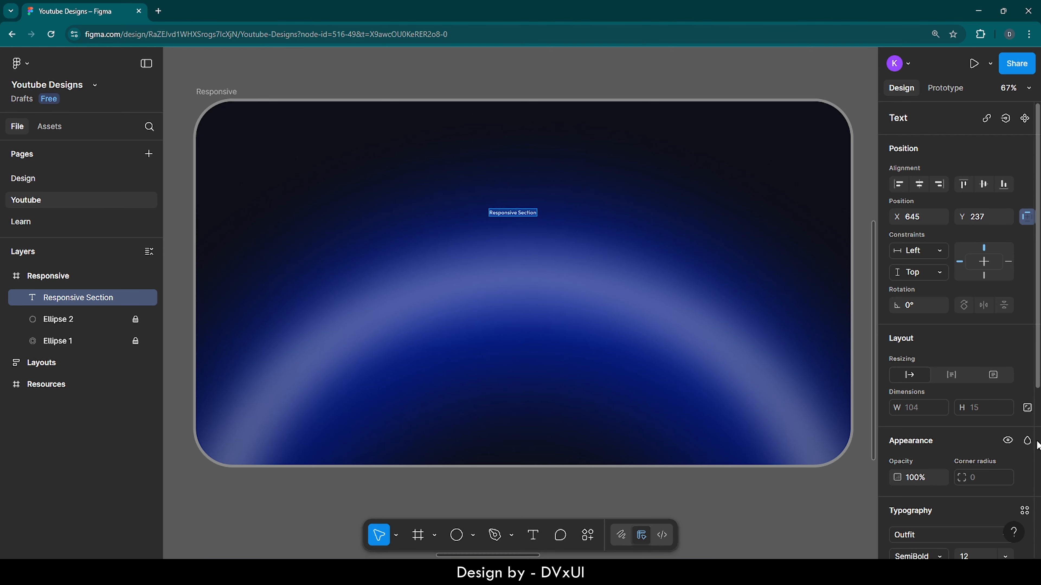
Step: Set the "Responsive Section" text to font size 20 and Regular weight
{"action": "scroll", "coordinate": [1038, 445], "scroll_direction": "down", "scroll_amount": 3}
{"action": "scroll", "coordinate": [1038, 444], "scroll_direction": "down", "scroll_amount": 2}
{"action": "left_click", "coordinate": [982, 359]}
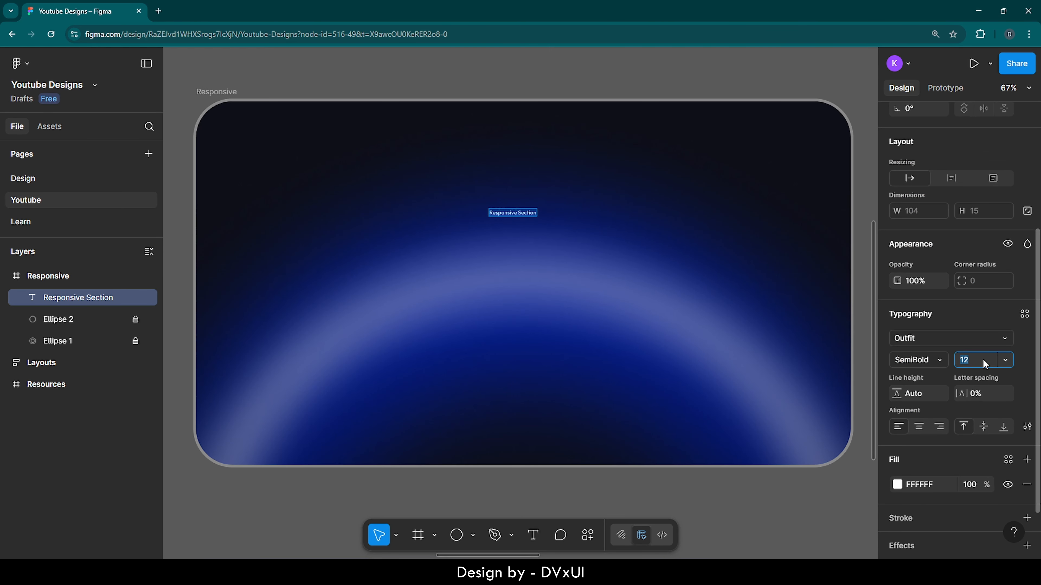
{"action": "type", "text": "20"}
{"action": "key", "text": "Return"}
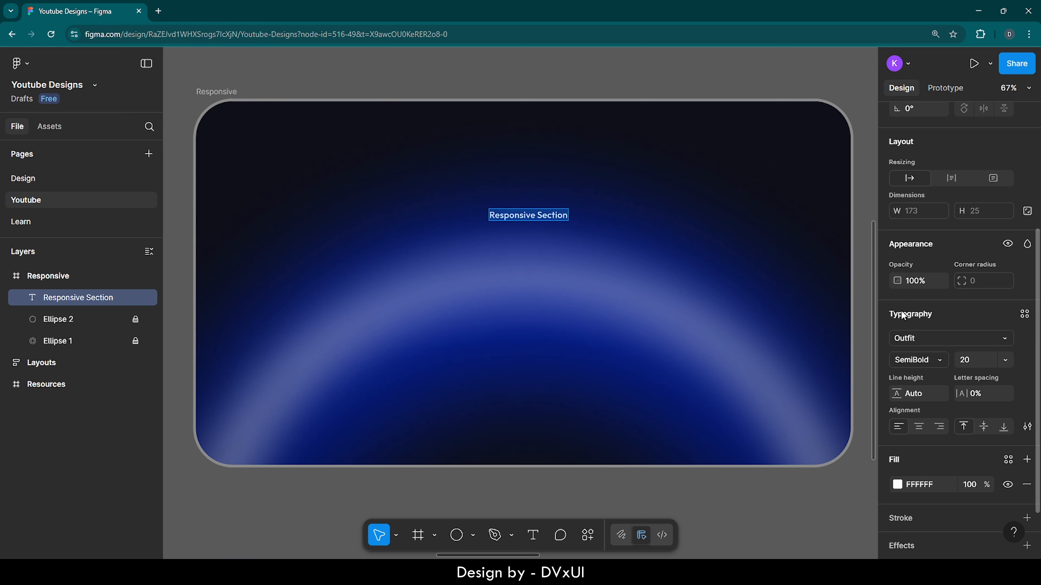
{"action": "left_click", "coordinate": [914, 358]}
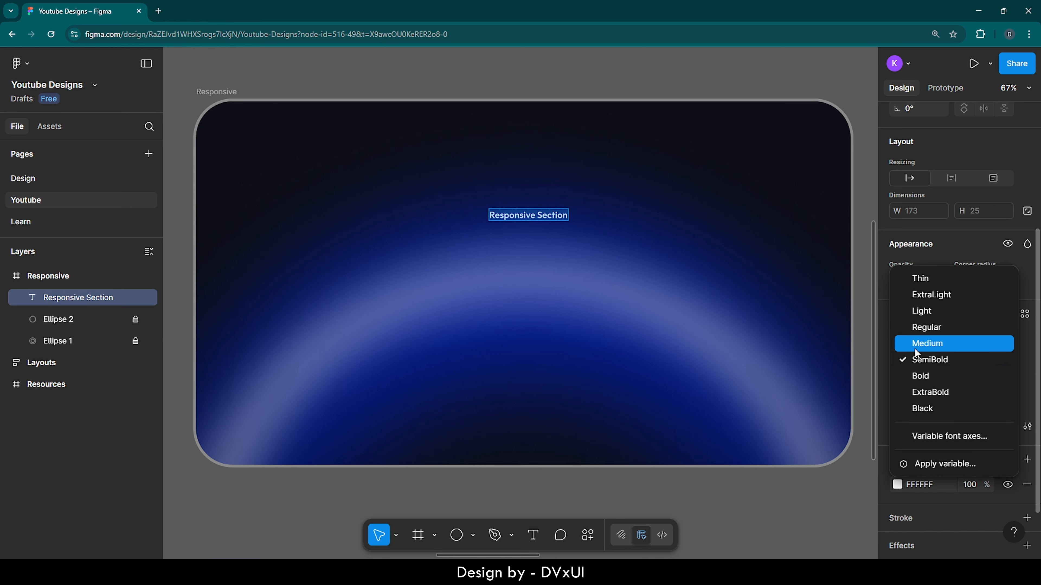
{"action": "left_click", "coordinate": [915, 331]}
{"action": "left_click", "coordinate": [526, 220]}
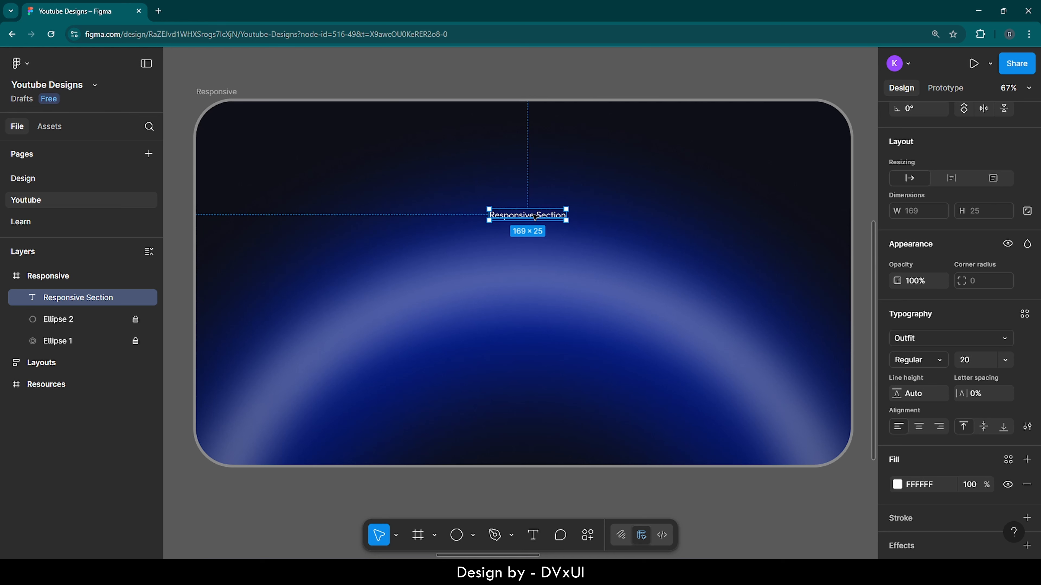
Step: Wrap the "Responsive Section" text in an auto layout frame with 14 horizontal and 8 vertical padding
{"action": "key", "text": "shift+a"}
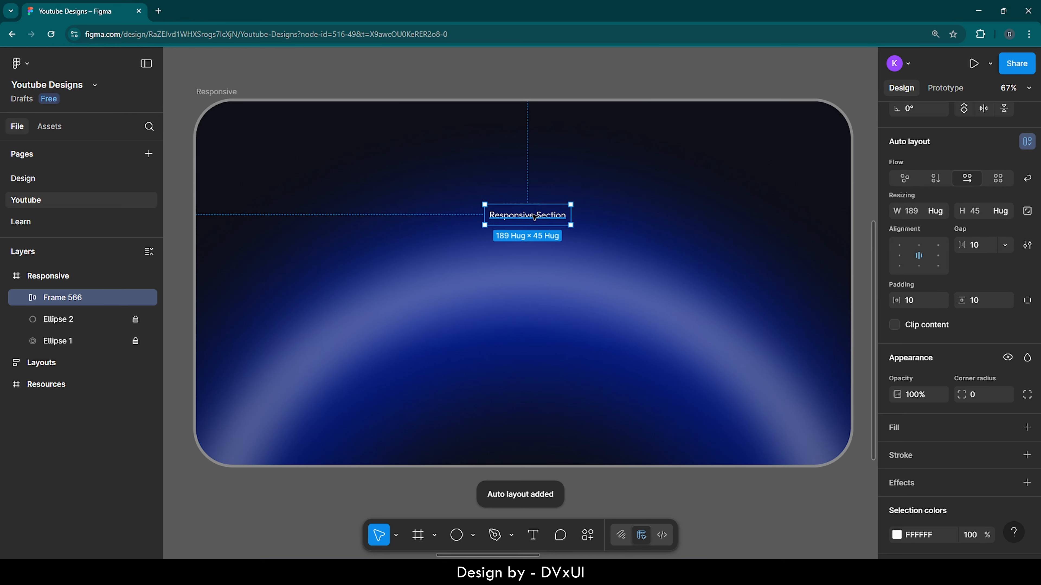
{"action": "key", "text": "ctrl+z"}
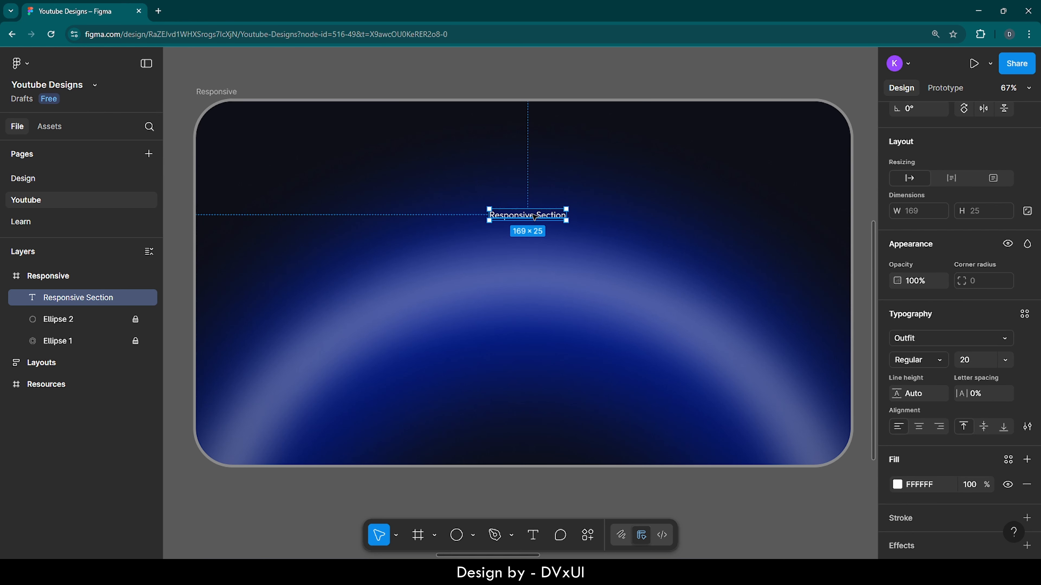
{"action": "right_click", "coordinate": [533, 216]}
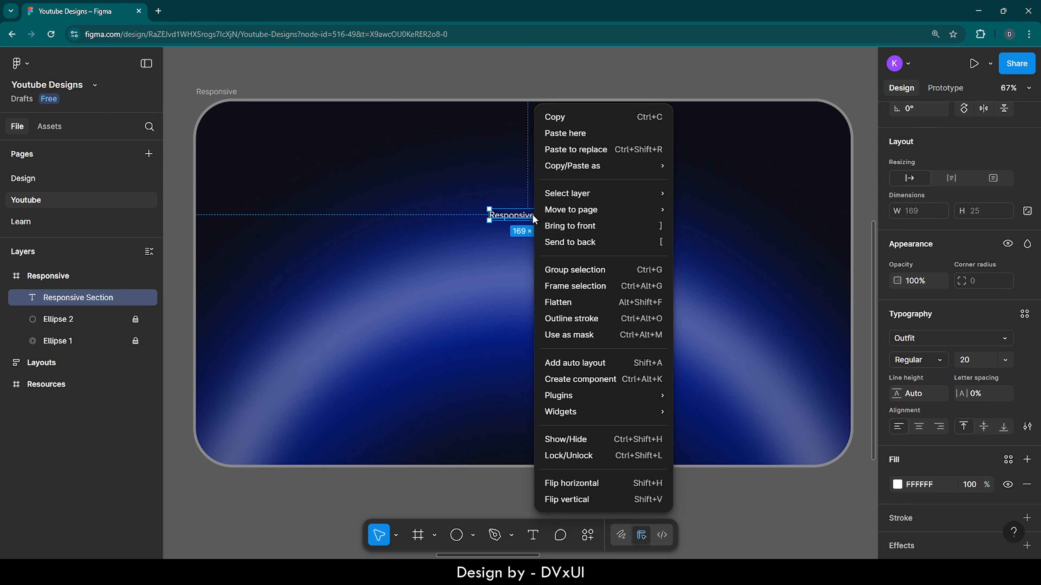
{"action": "left_click", "coordinate": [556, 364]}
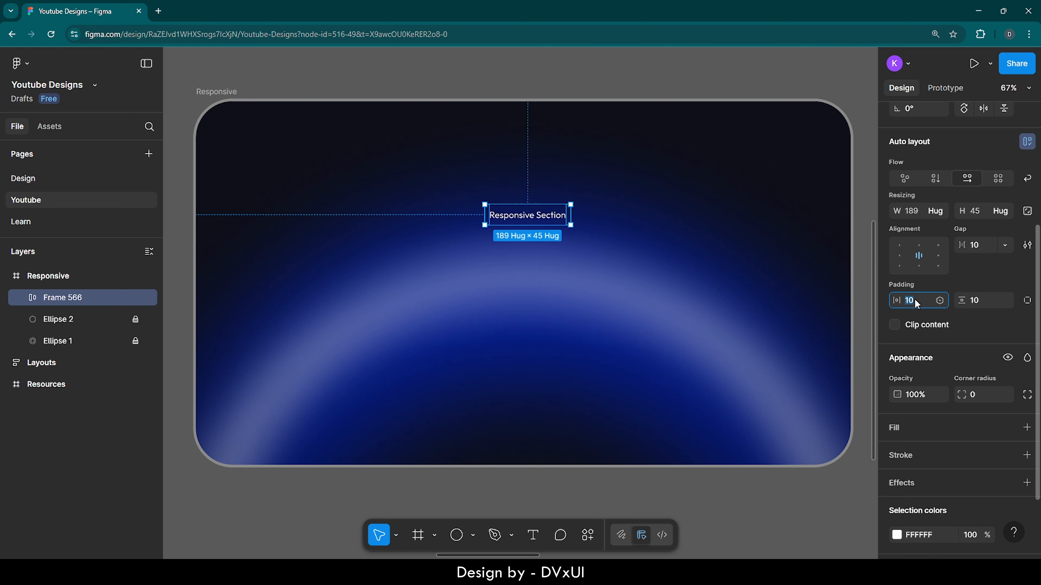
{"action": "type", "text": "14"}
{"action": "key", "text": "Return"}
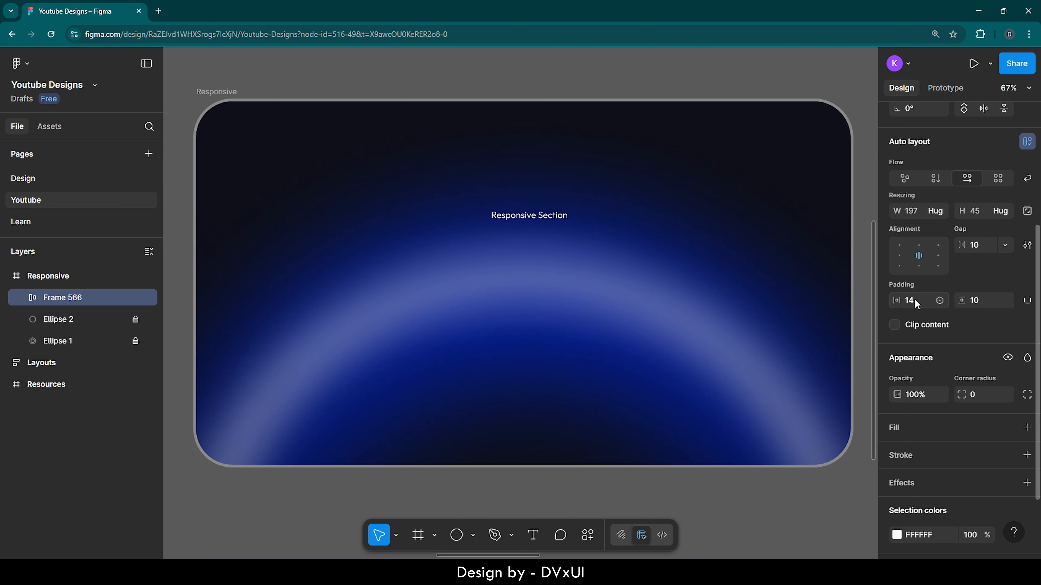
{"action": "left_click", "coordinate": [973, 303]}
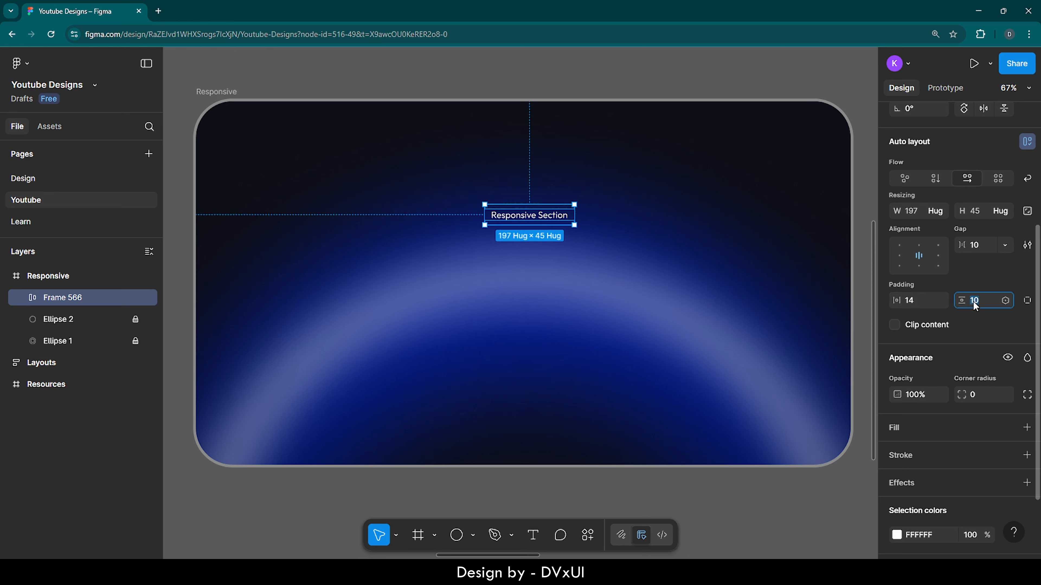
{"action": "left_click", "coordinate": [736, 284]}
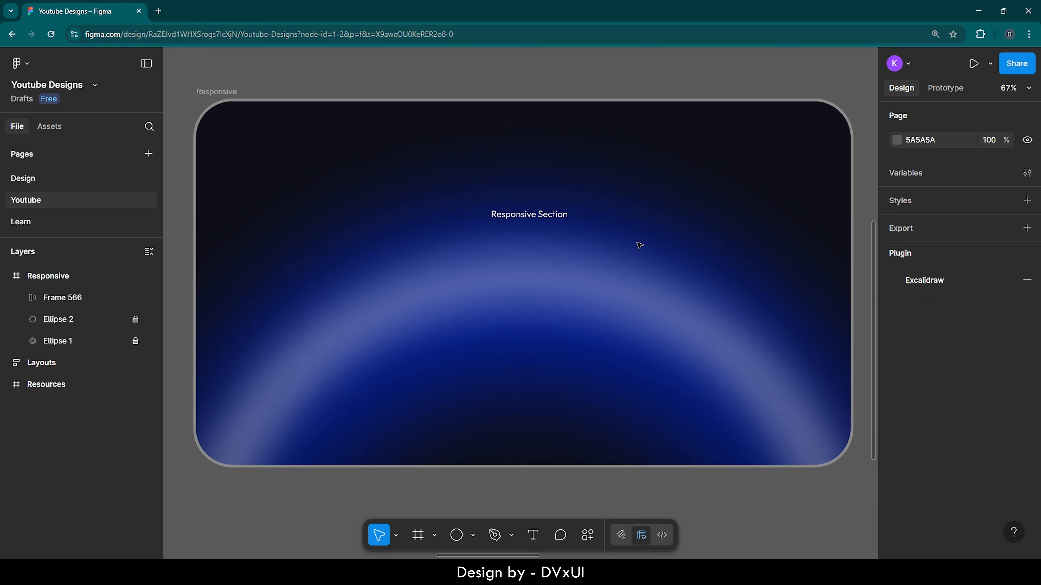
Step: Give the "Responsive Section" auto layout frame a white FFFFFF inside stroke at 30% opacity
{"action": "left_click", "coordinate": [542, 215]}
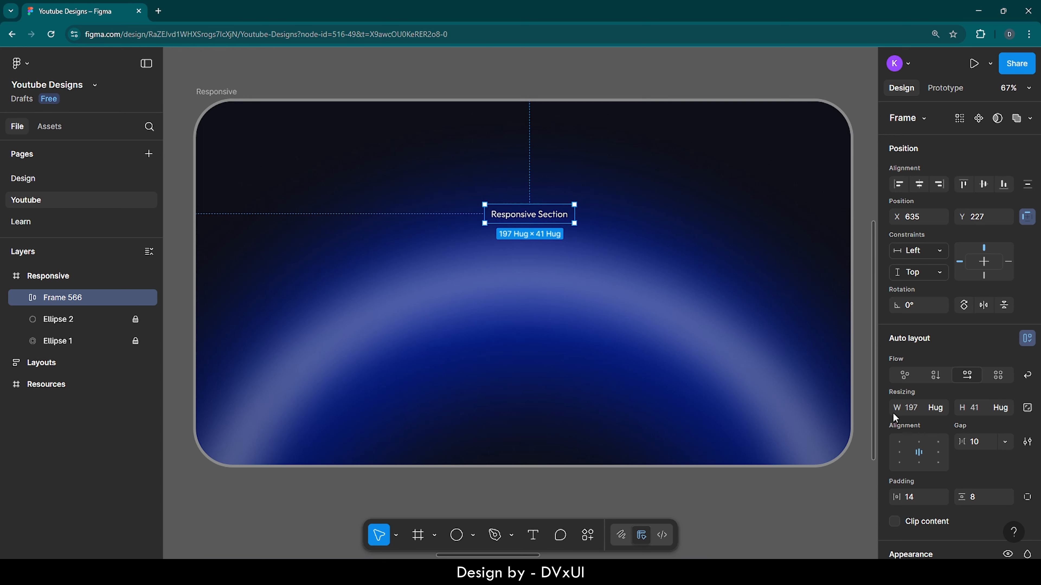
{"action": "scroll", "coordinate": [920, 465], "scroll_direction": "down", "scroll_amount": 5}
{"action": "scroll", "coordinate": [921, 464], "scroll_direction": "down", "scroll_amount": 2}
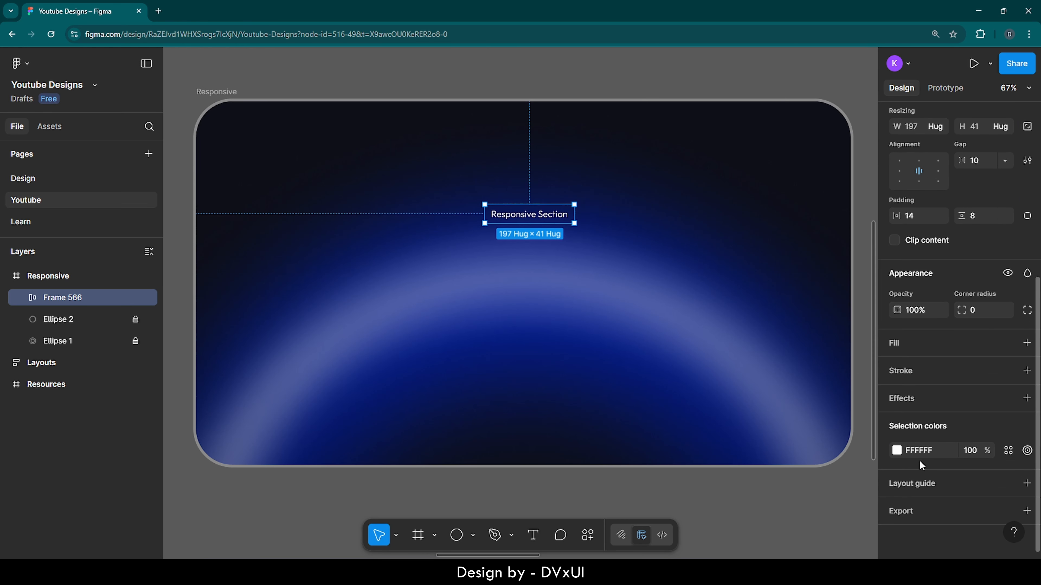
{"action": "left_click", "coordinate": [917, 376]}
{"action": "left_click", "coordinate": [929, 395]}
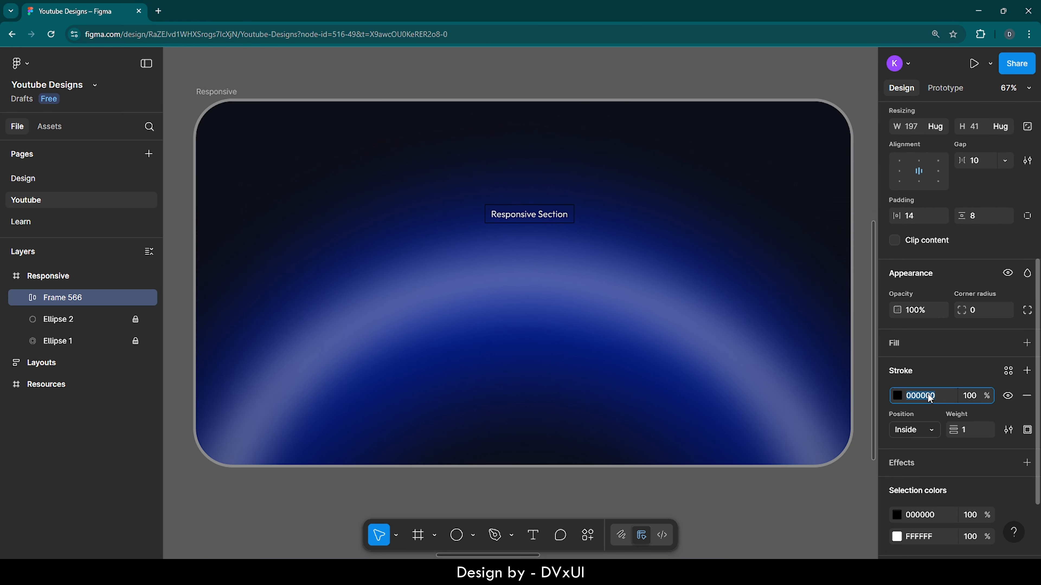
{"action": "type", "text": "FFFFFF"}
{"action": "key", "text": "Return"}
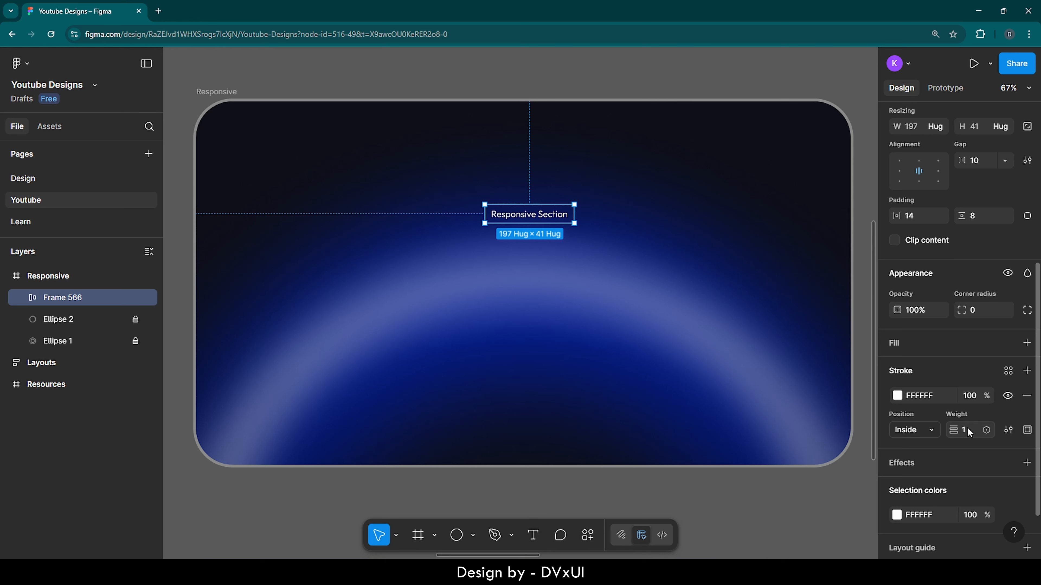
{"action": "left_click", "coordinate": [974, 397]}
{"action": "type", "text": "30"}
{"action": "key", "text": "Return"}
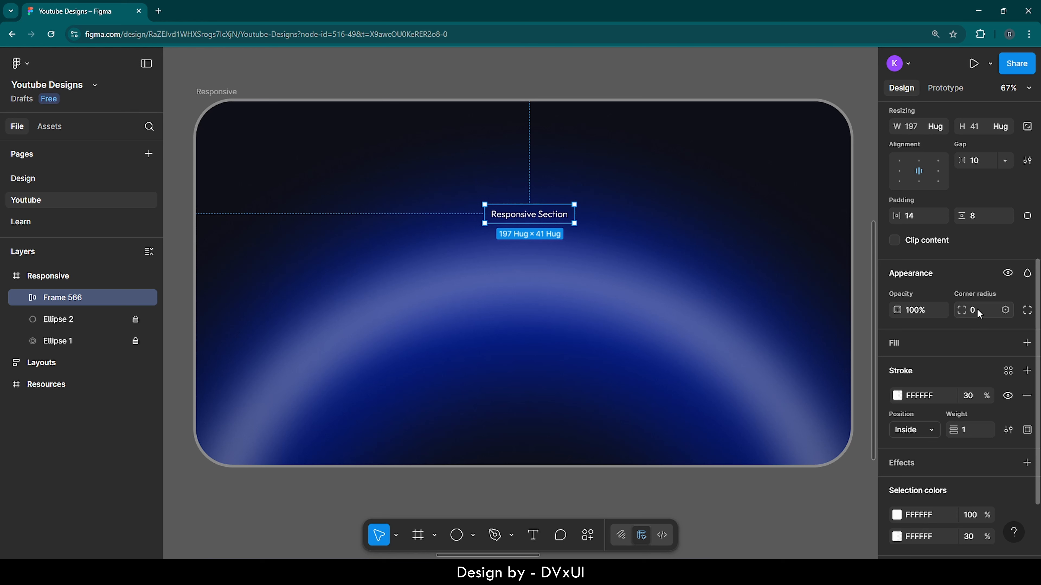
Step: Round the corners of the "Responsive Section" auto layout frame to a radius of 30
{"action": "left_click", "coordinate": [976, 310]}
{"action": "type", "text": "20"}
{"action": "key", "text": "Return"}
{"action": "left_click", "coordinate": [945, 374]}
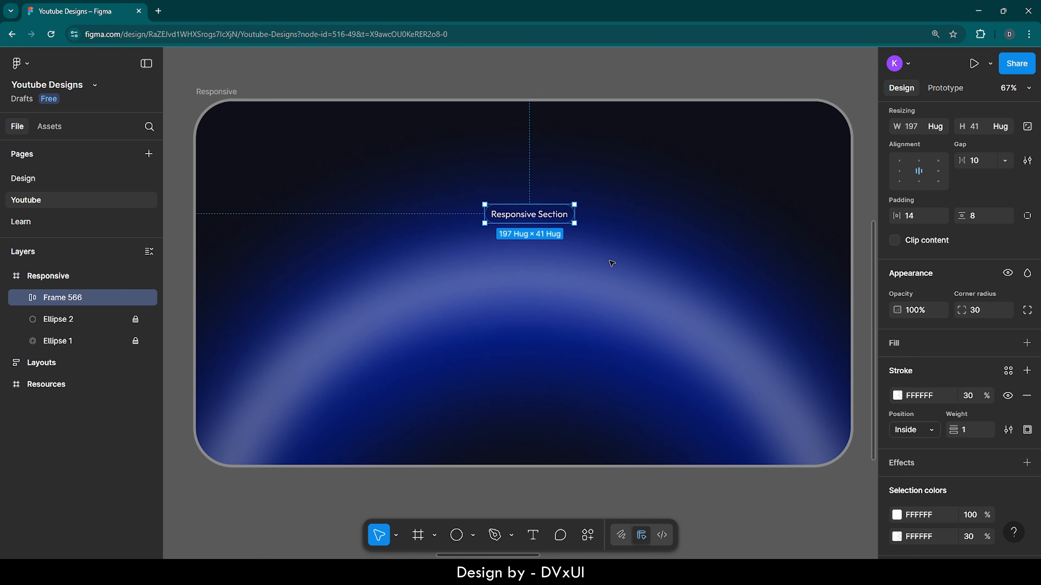
{"action": "left_click", "coordinate": [611, 263]}
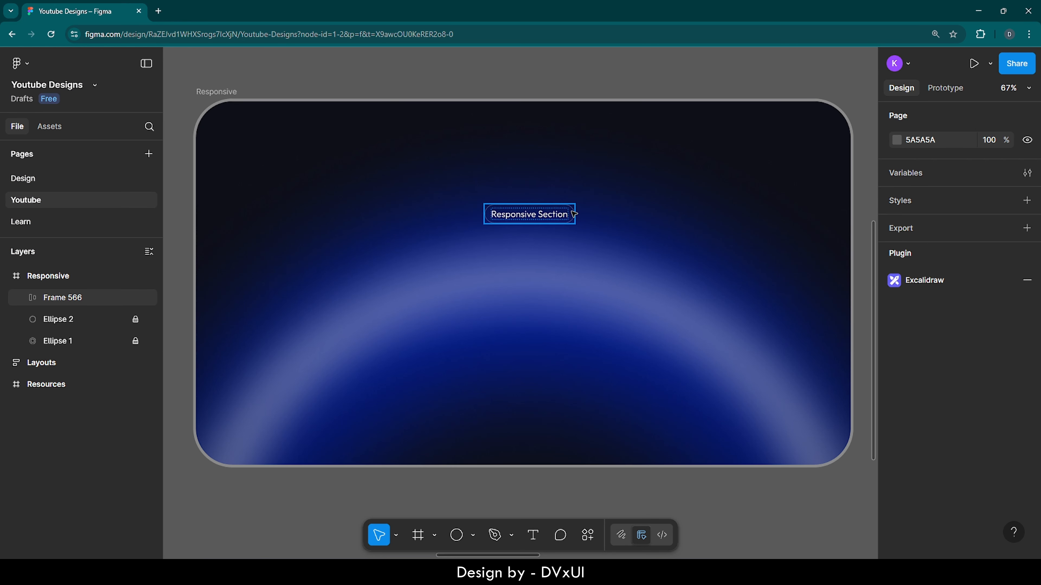
Step: Set the stroke weight of the "Responsive Section" pill to 2
{"action": "left_click", "coordinate": [562, 215]}
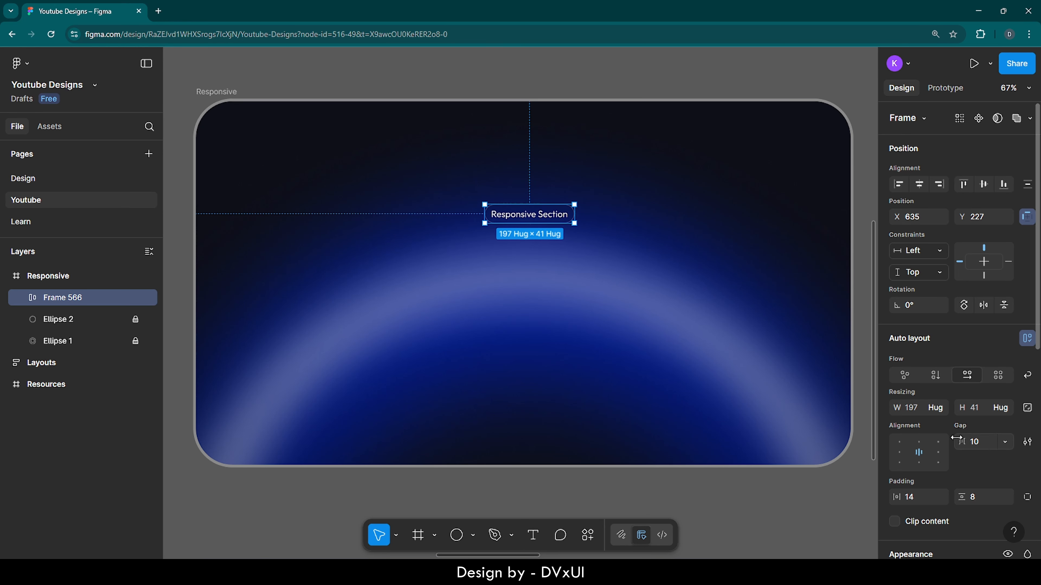
{"action": "scroll", "coordinate": [972, 502], "scroll_direction": "down", "scroll_amount": 4}
{"action": "scroll", "coordinate": [974, 504], "scroll_direction": "down", "scroll_amount": 2}
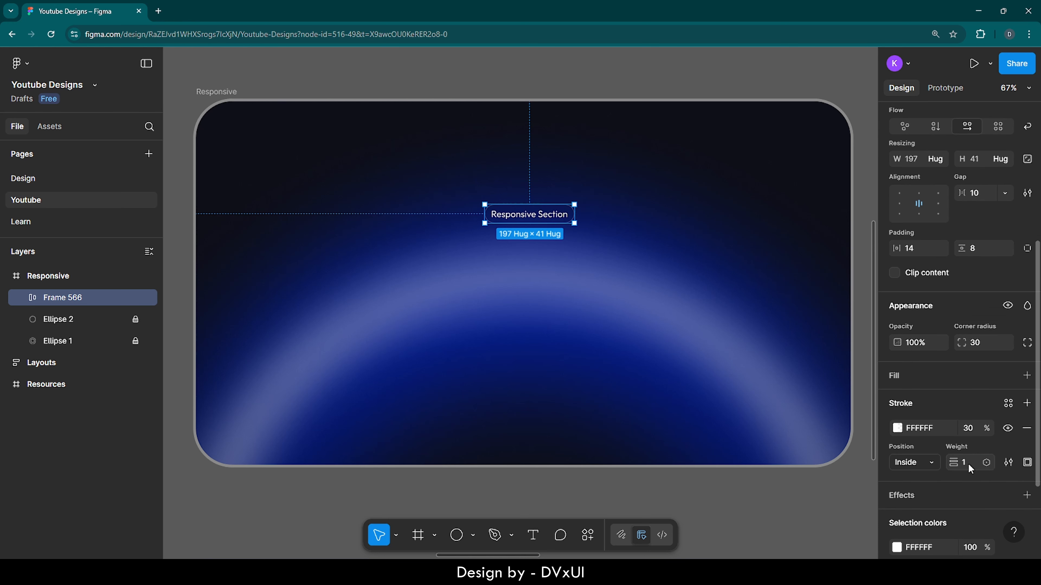
{"action": "left_click", "coordinate": [615, 277]}
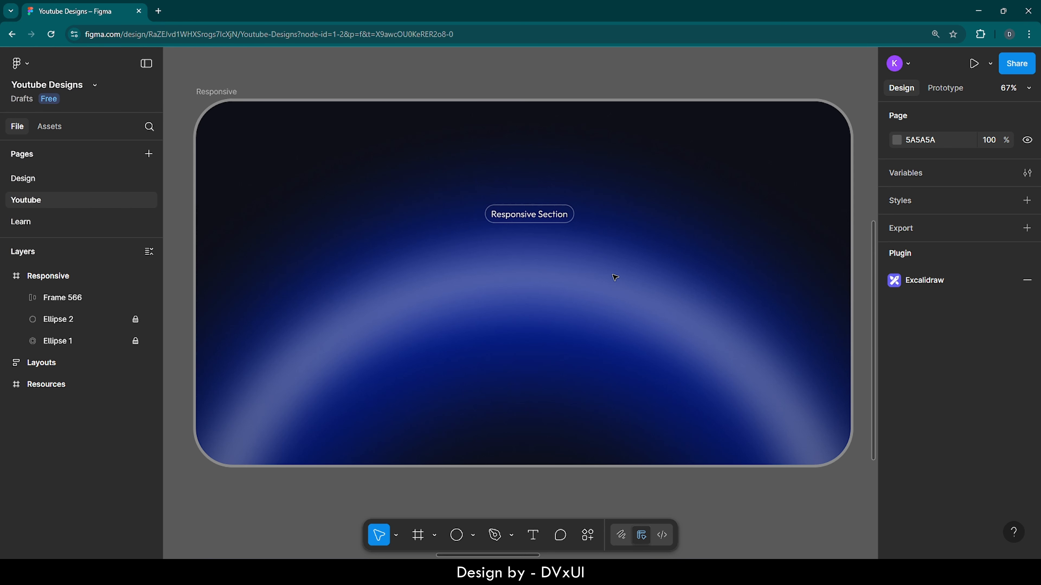
Step: Center the "Responsive Section" pill horizontally in the Responsive frame and raise it to Y 74
{"action": "left_click", "coordinate": [529, 217]}
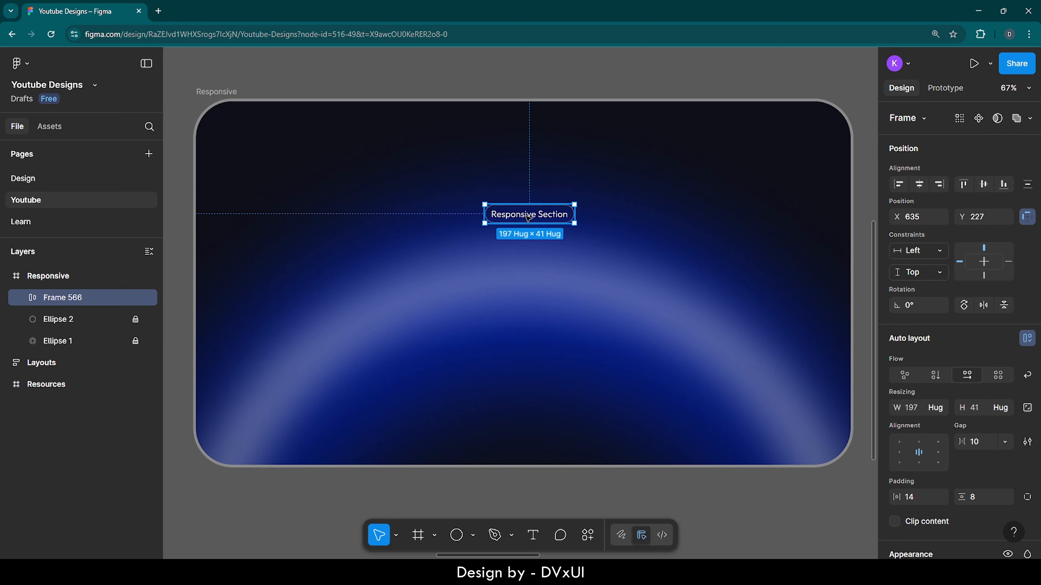
{"action": "left_click", "coordinate": [920, 184]}
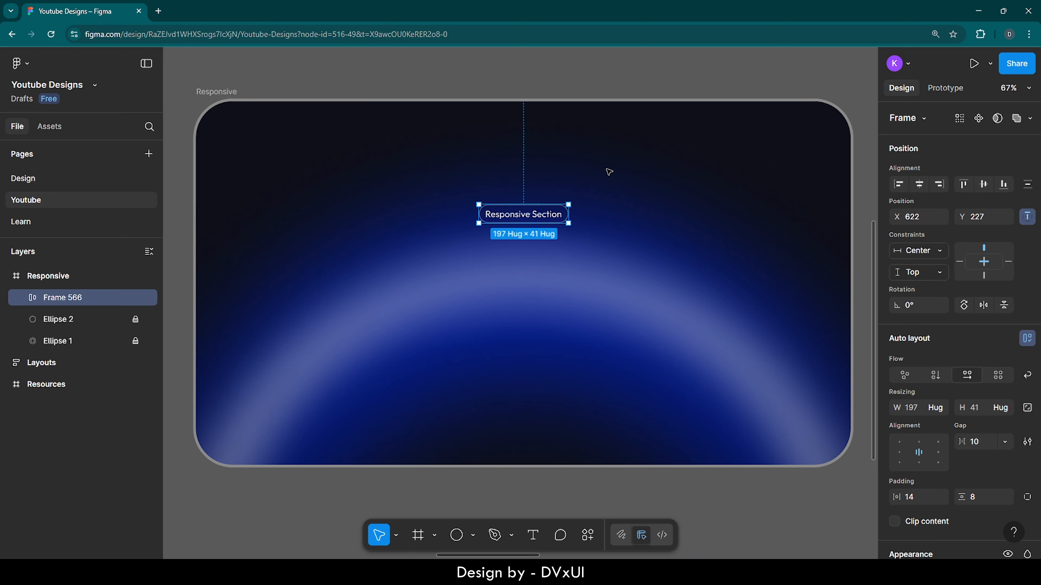
{"action": "key", "text": "shift+Up"}
{"action": "key", "text": "shift+Up"}
{"action": "key", "text": "shift+Up"}
{"action": "key", "text": "shift+Up"}
{"action": "key", "text": "shift+Up"}
{"action": "key", "text": "shift+Up"}
{"action": "key", "text": "shift+Up"}
{"action": "key", "text": "shift+Up"}
{"action": "key", "text": "shift+Up"}
{"action": "key", "text": "shift+Up"}
{"action": "key", "text": "shift+Up"}
{"action": "key", "text": "shift+Up"}
{"action": "key", "text": "shift+Up"}
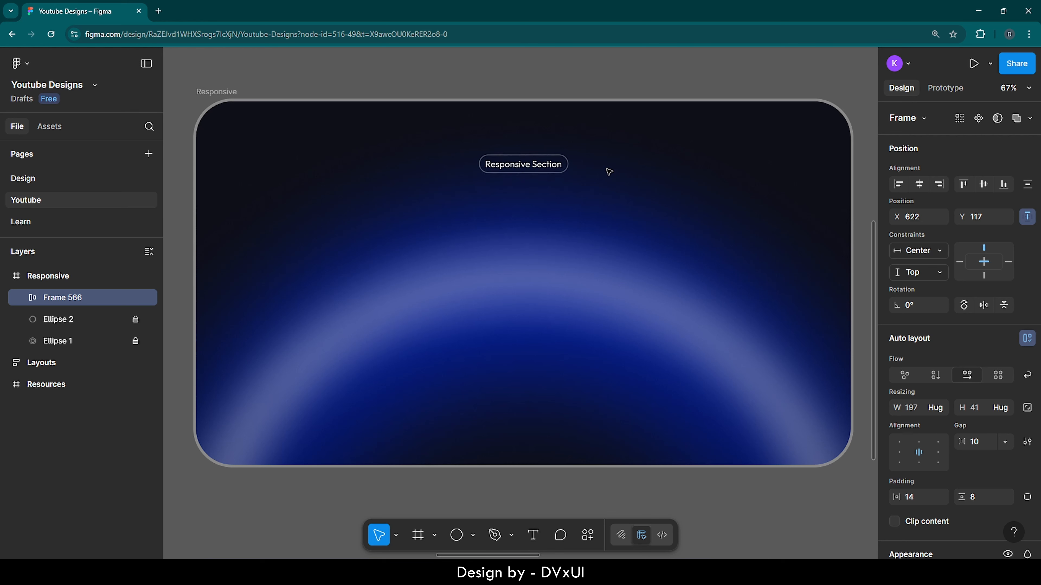
{"action": "key", "text": "alt"}
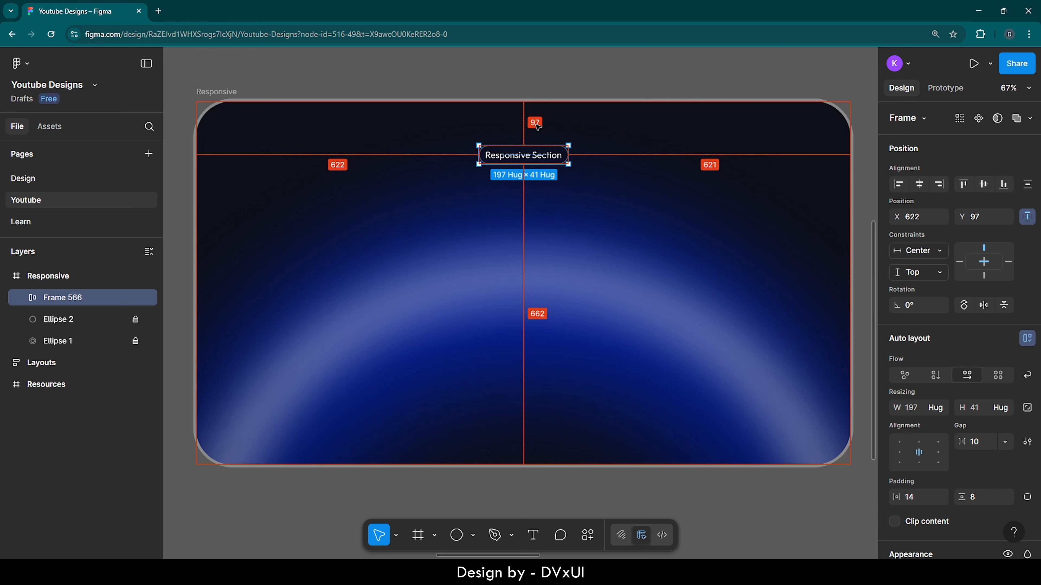
{"action": "left_click_drag", "start_coordinate": [537, 125], "coordinate": [522, 117]}
{"action": "key", "text": "Up"}
{"action": "key", "text": "Up"}
{"action": "key", "text": "Up"}
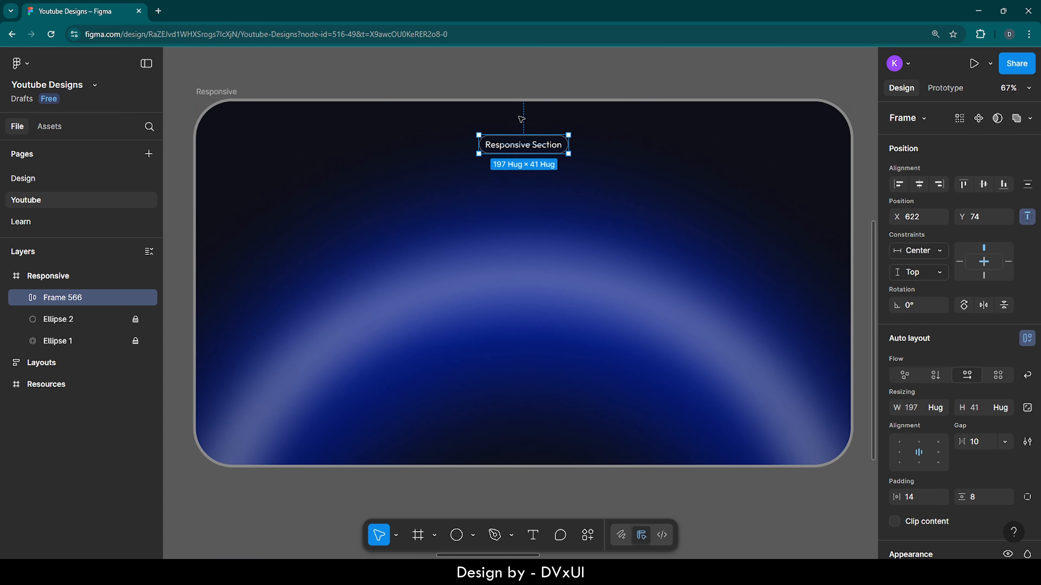
{"action": "left_click", "coordinate": [619, 127]}
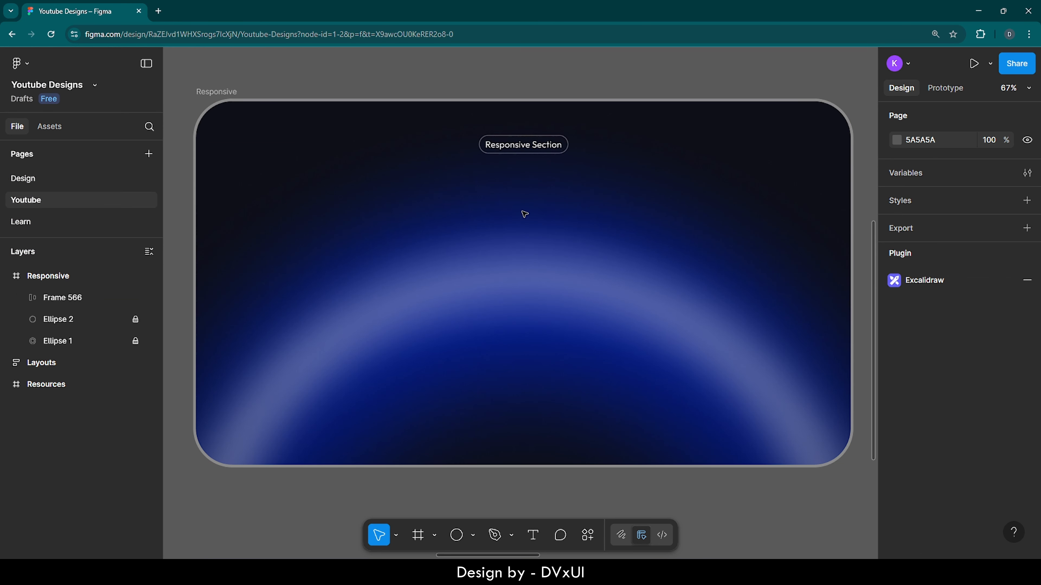
Step: Add the text "Our Reviews" below the "Responsive Section" pill and select all of its characters
{"action": "key", "text": "t"}
{"action": "left_click", "coordinate": [471, 208]}
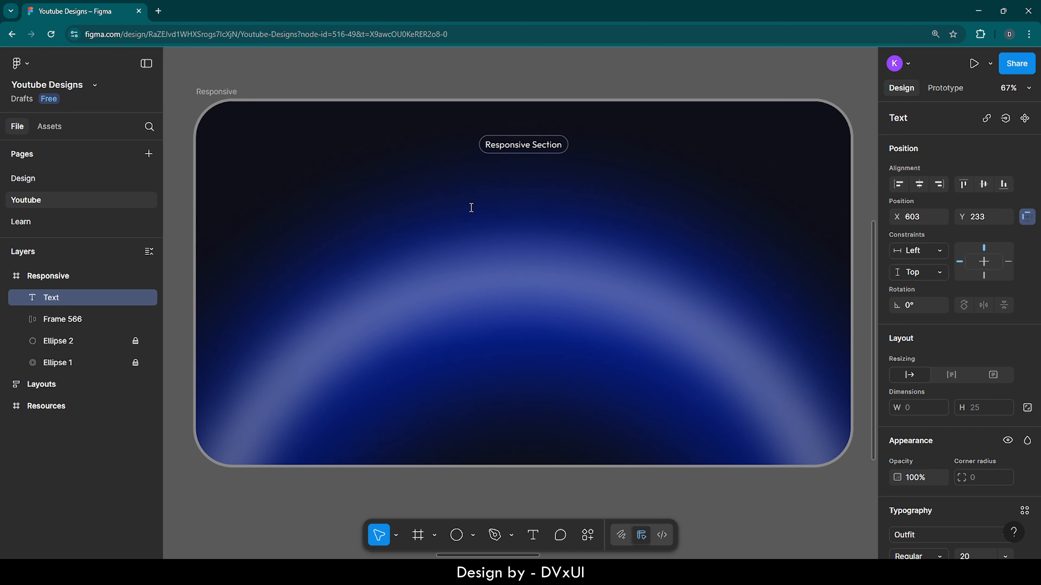
{"action": "type", "text": "Our Reviews"}
{"action": "key", "text": "ctrl+a"}
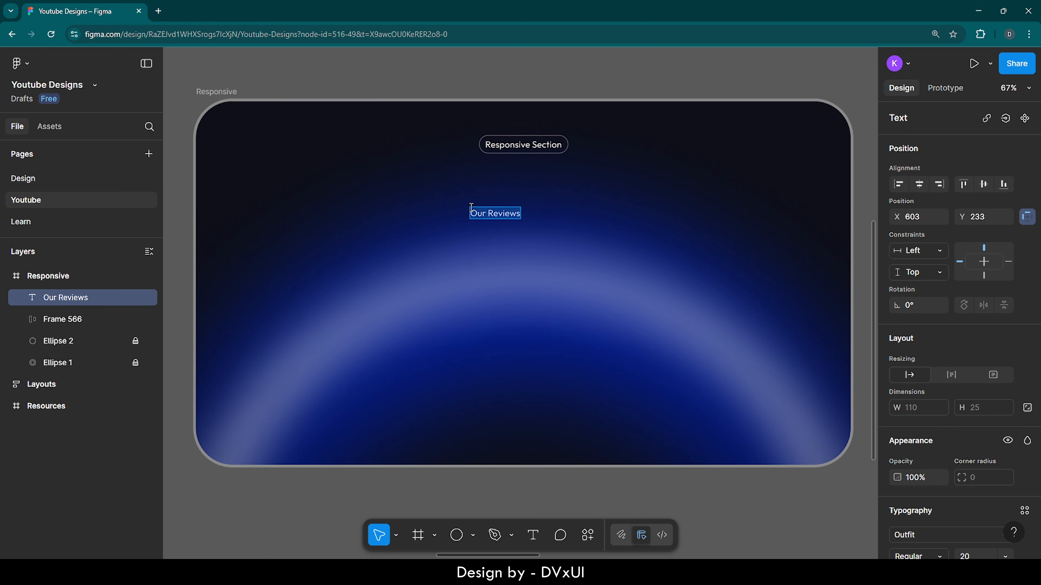
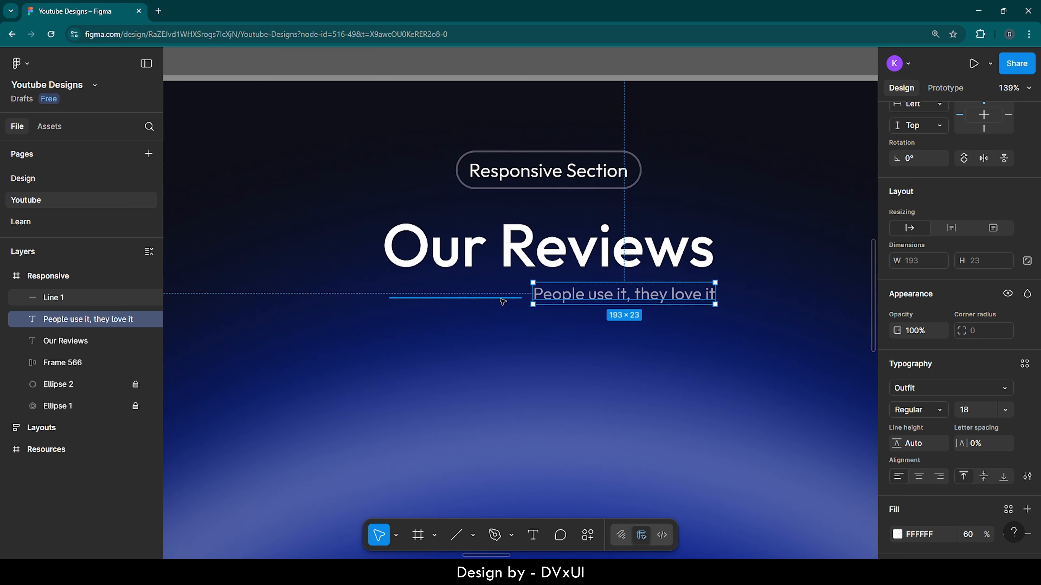
Step: Wrap the line and the "People use it, they love it" text in a horizontal auto layout with its items aligned to the center
{"action": "left_click", "coordinate": [503, 302], "text": "shift"}
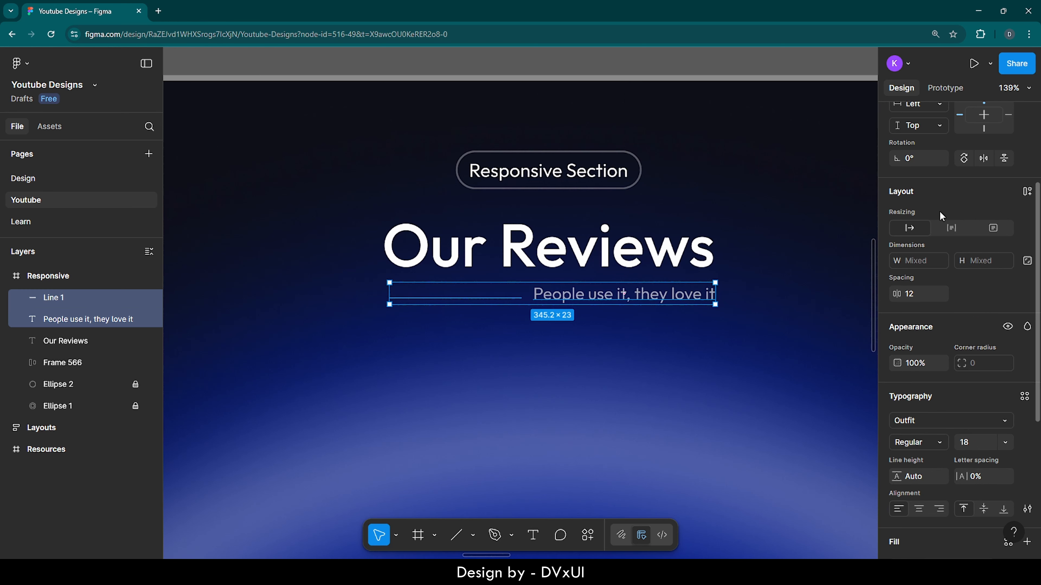
{"action": "left_click", "coordinate": [1027, 192]}
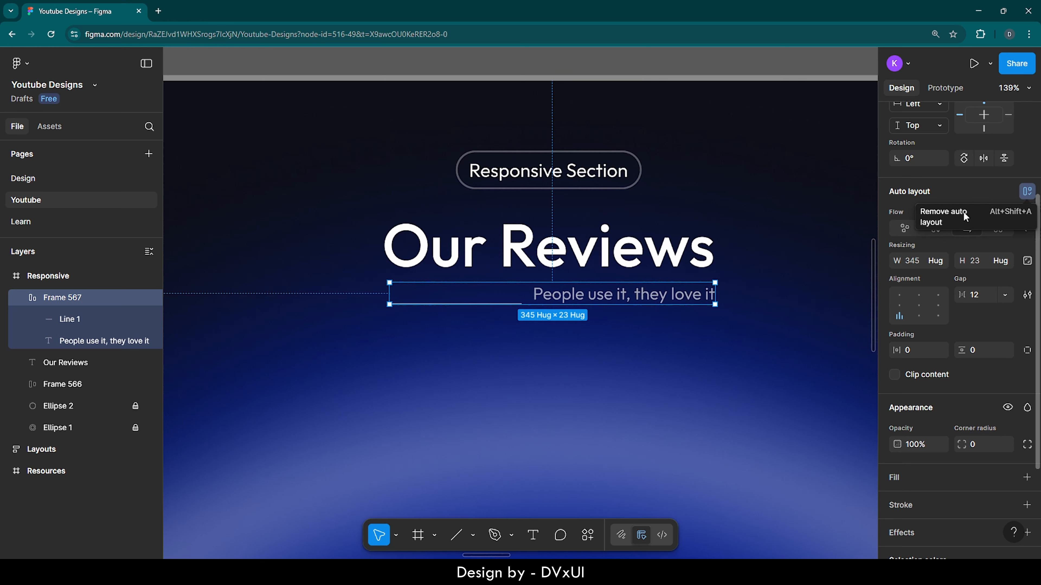
{"action": "left_click", "coordinate": [534, 347]}
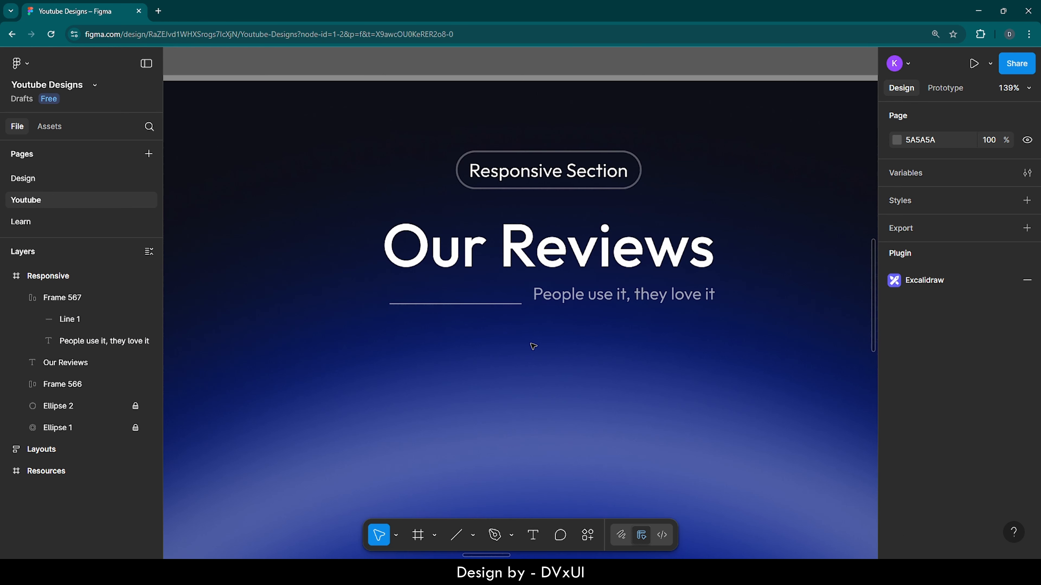
{"action": "left_click", "coordinate": [518, 306]}
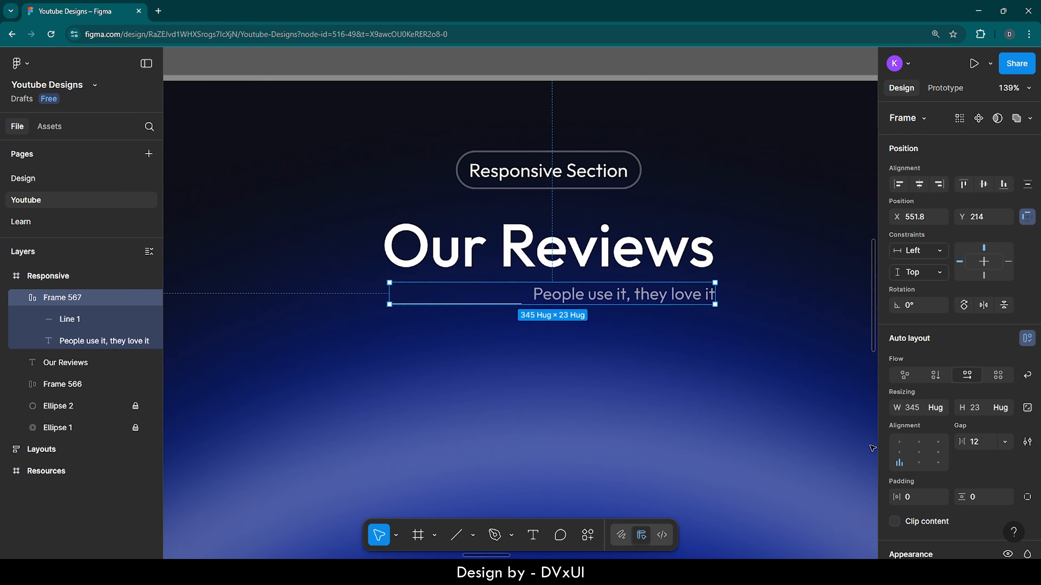
{"action": "scroll", "coordinate": [898, 453], "scroll_direction": "down", "scroll_amount": 1}
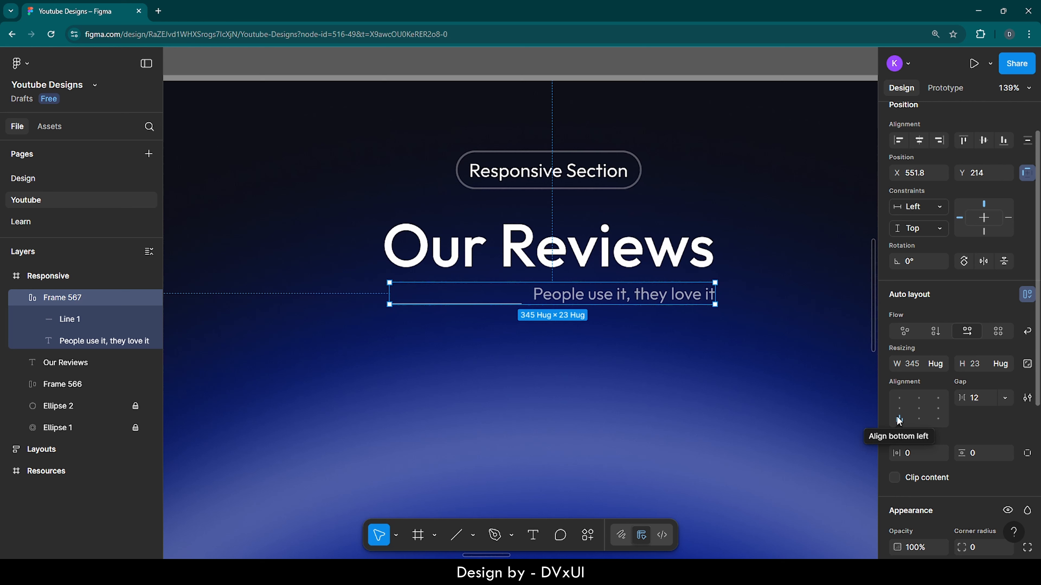
{"action": "left_click", "coordinate": [919, 410]}
{"action": "key", "text": "Escape"}
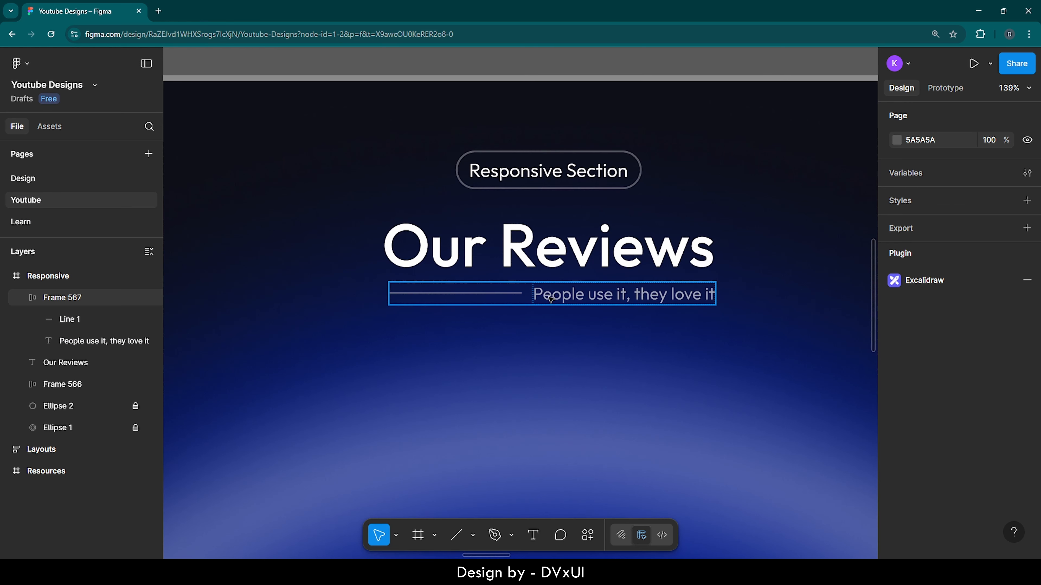
Step: Wrap the "Our Reviews" heading and the line-and-tagline row beneath it in a vertical auto layout
{"action": "left_click", "coordinate": [550, 300]}
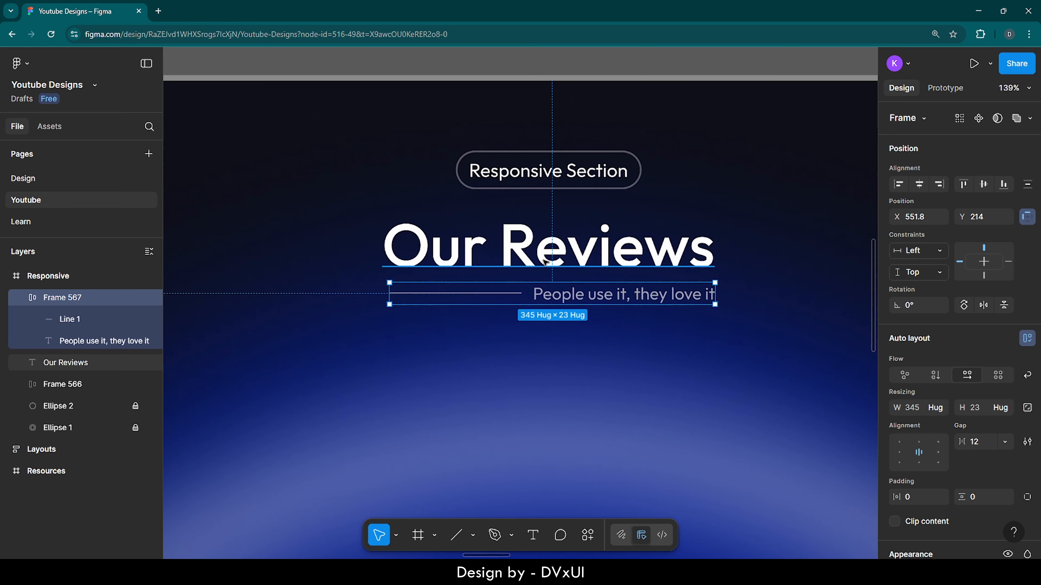
{"action": "left_click", "coordinate": [545, 262], "text": "shift"}
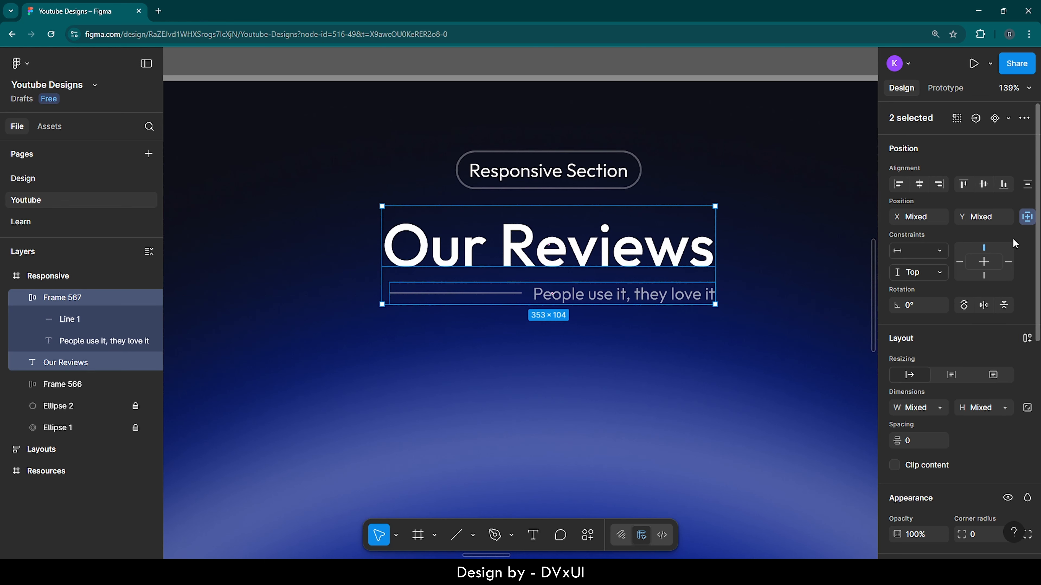
{"action": "scroll", "coordinate": [1012, 246], "scroll_direction": "down", "scroll_amount": 2}
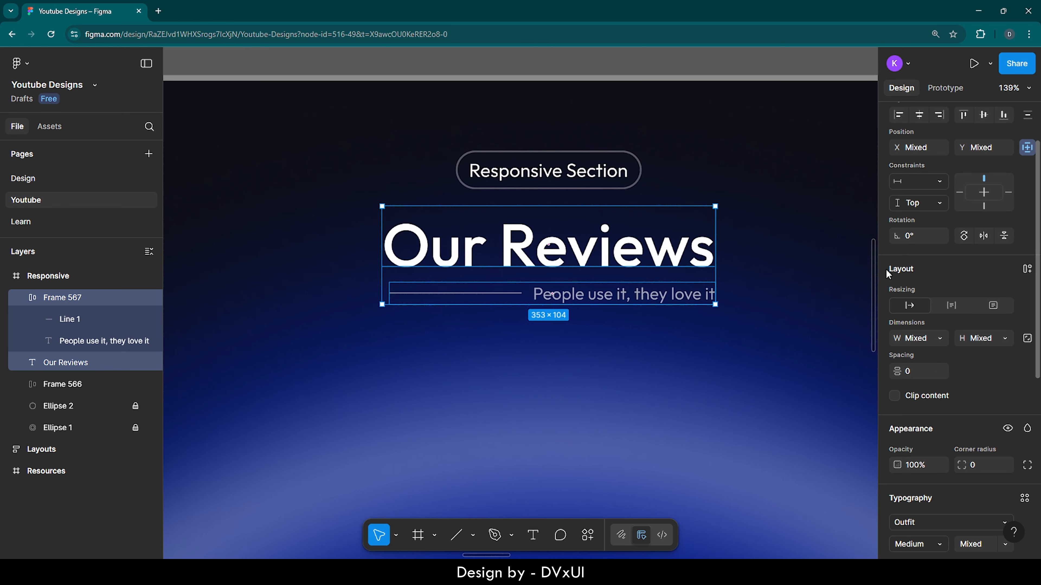
{"action": "left_click", "coordinate": [1026, 270]}
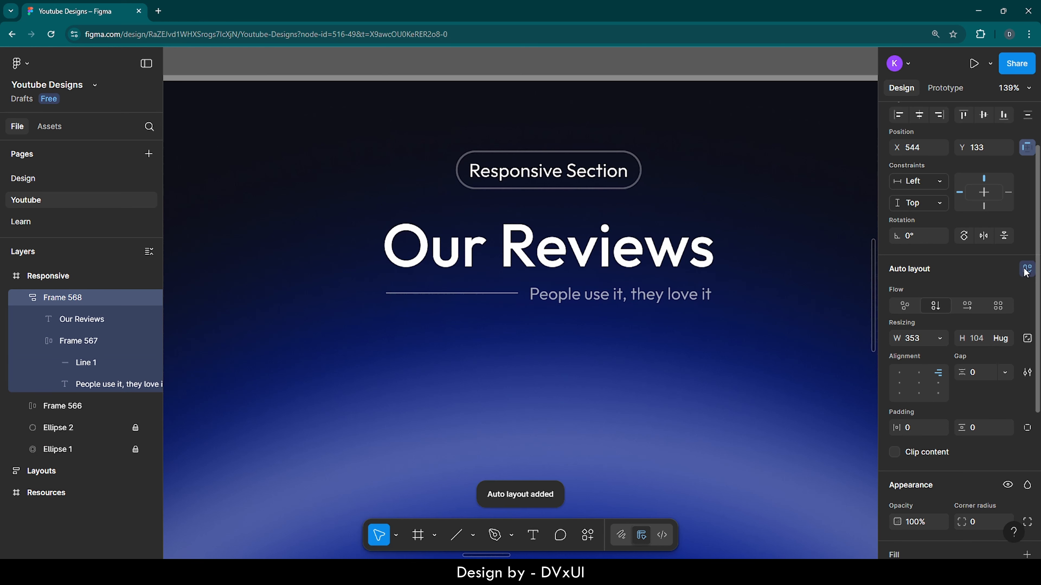
{"action": "scroll", "coordinate": [925, 272], "scroll_direction": "down", "scroll_amount": 2}
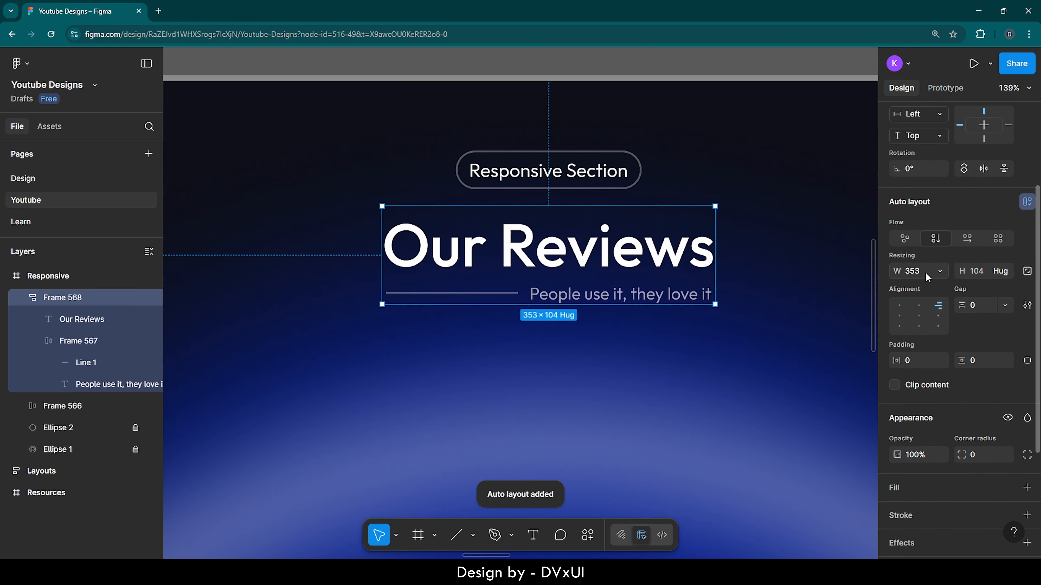
{"action": "double_click", "coordinate": [662, 255]}
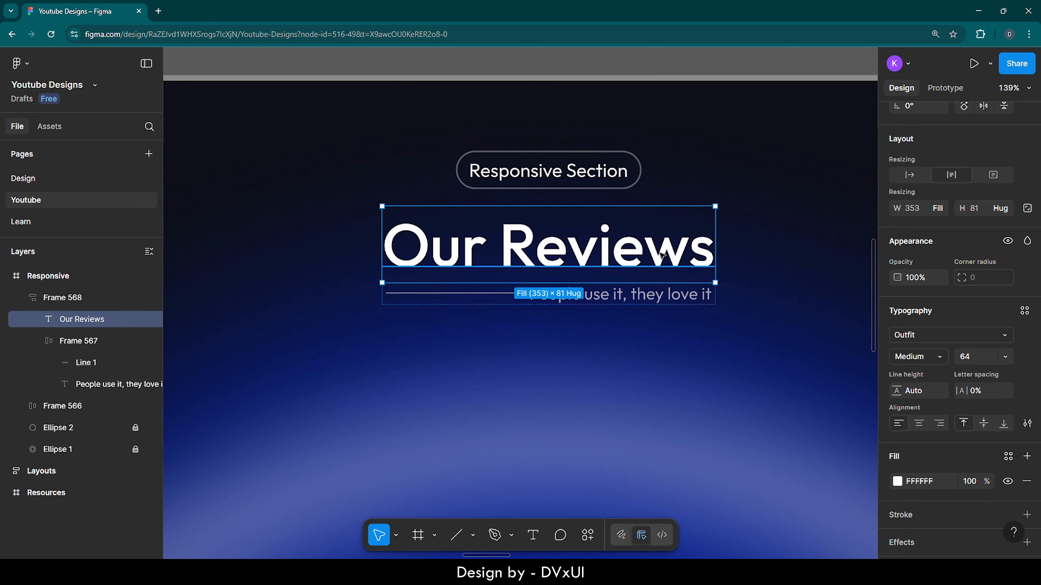
{"action": "scroll", "coordinate": [920, 323], "scroll_direction": "up", "scroll_amount": 2}
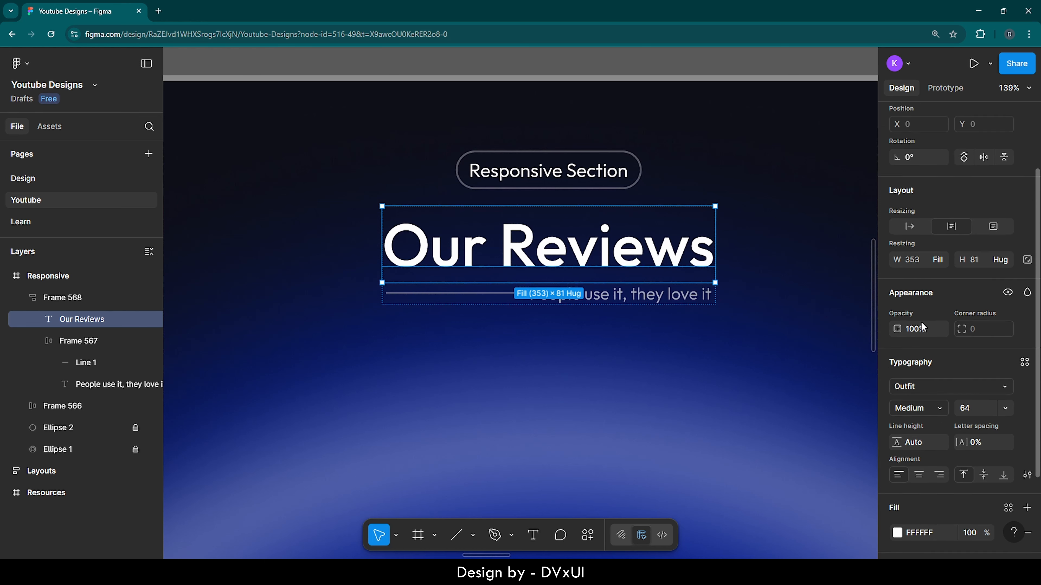
{"action": "scroll", "coordinate": [921, 321], "scroll_direction": "up", "scroll_amount": 2}
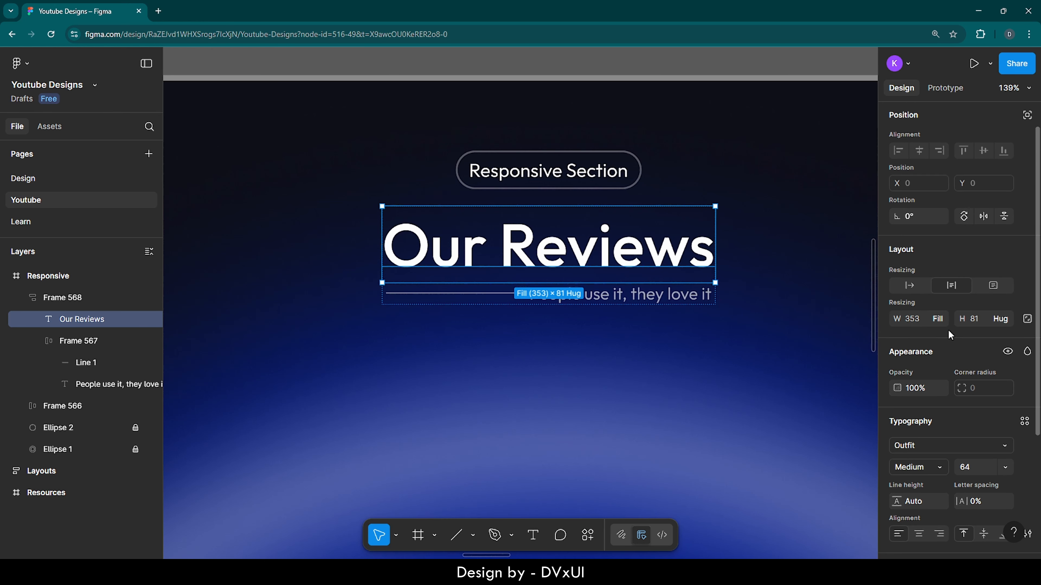
{"action": "left_click", "coordinate": [625, 320]}
Step: Set the gap between the "Our Reviews" heading and the tagline row to 2
{"action": "left_click", "coordinate": [543, 306]}
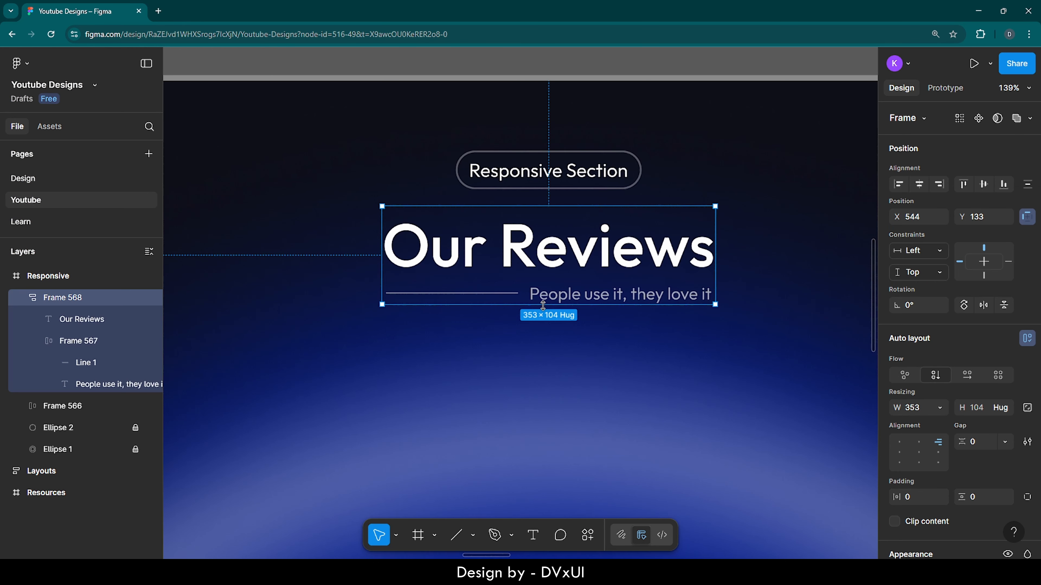
{"action": "scroll", "coordinate": [978, 400], "scroll_direction": "down", "scroll_amount": 2}
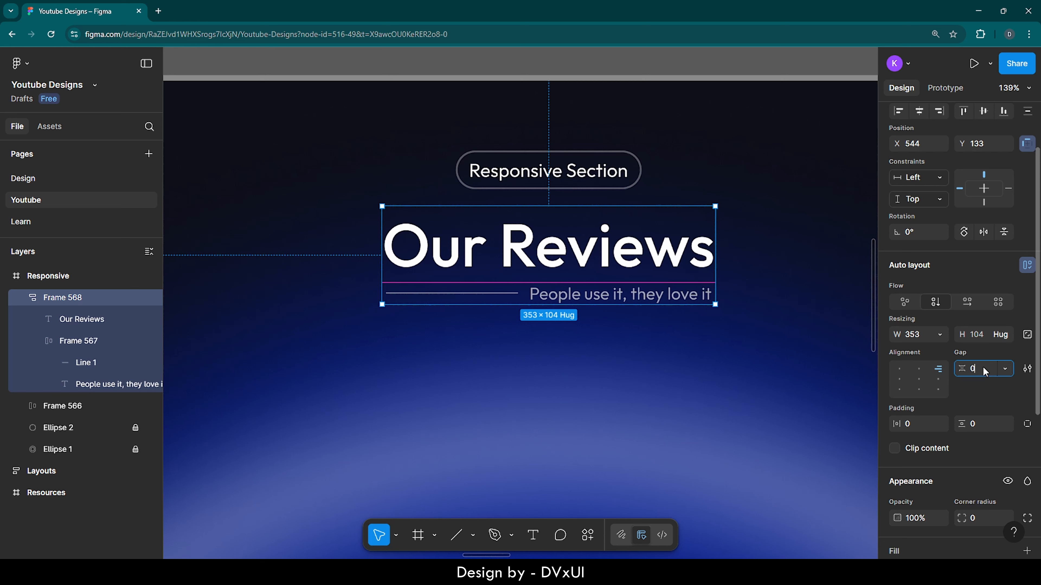
{"action": "key", "text": "Return"}
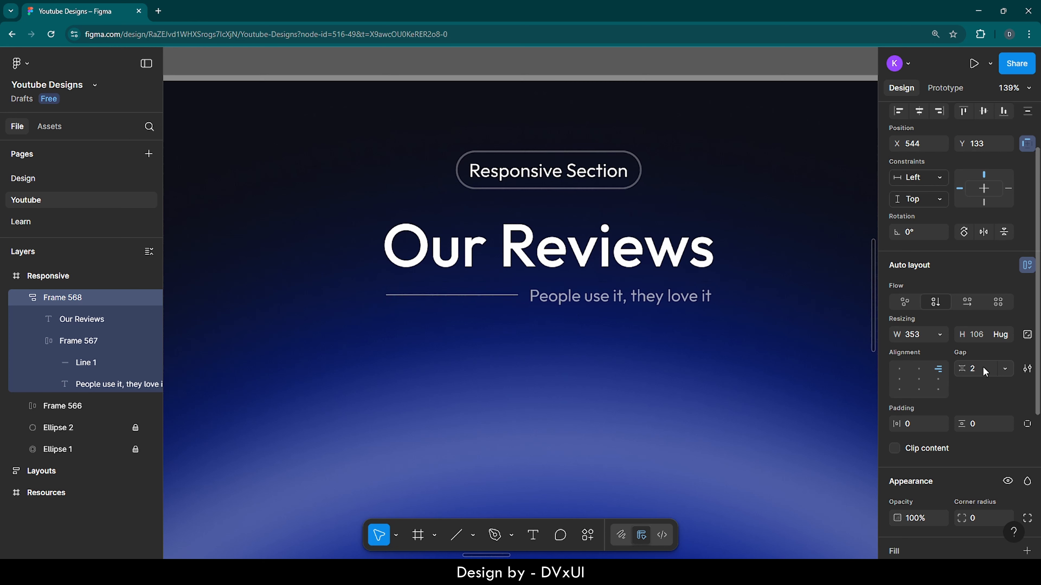
Step: Wrap the "Responsive Section" pill and the "Our Reviews" heading group together in a vertical auto layout
{"action": "left_click", "coordinate": [556, 158]}
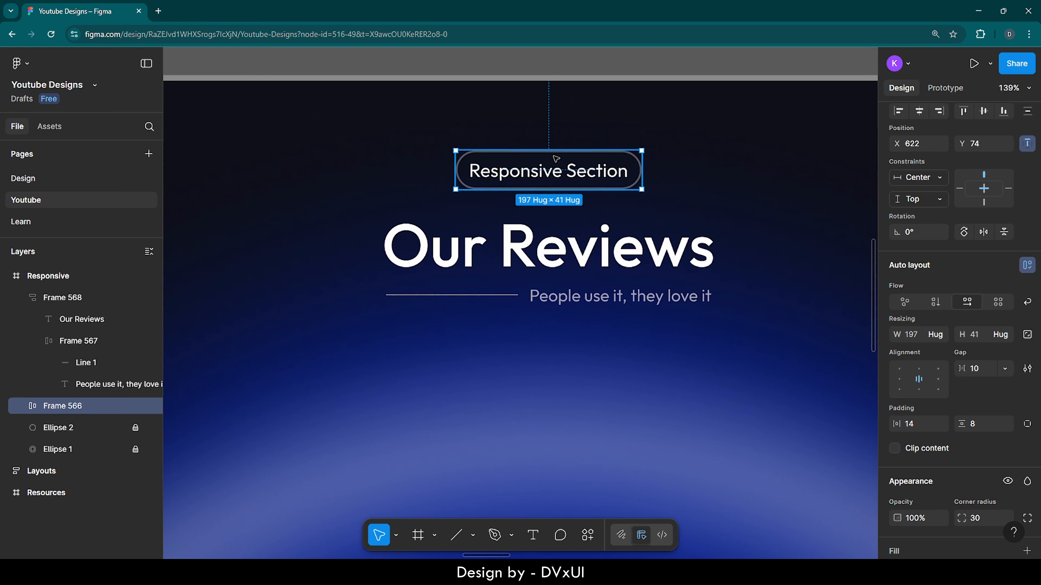
{"action": "left_click", "coordinate": [615, 246], "text": "shift"}
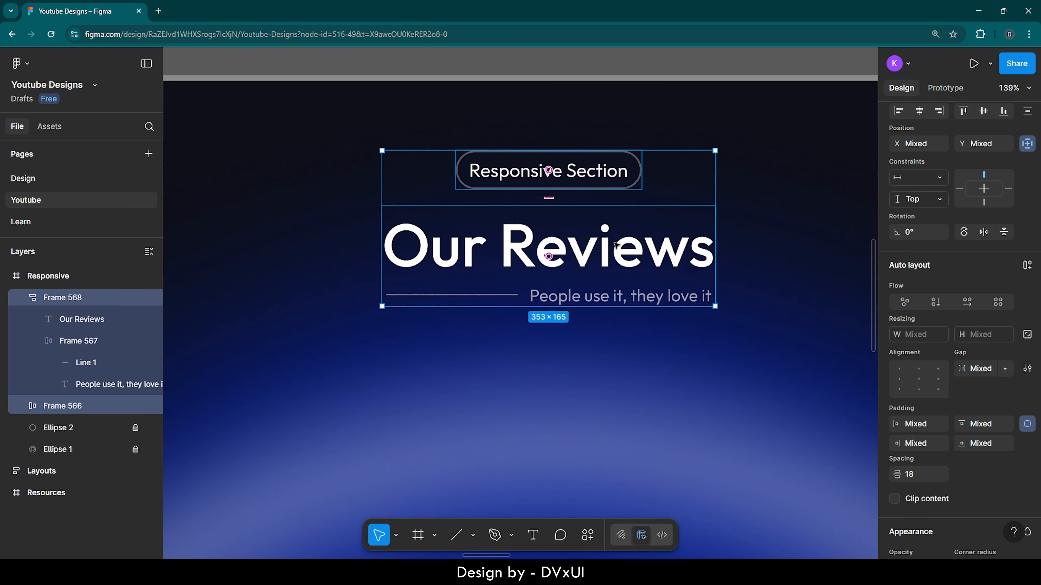
{"action": "left_click", "coordinate": [1026, 267]}
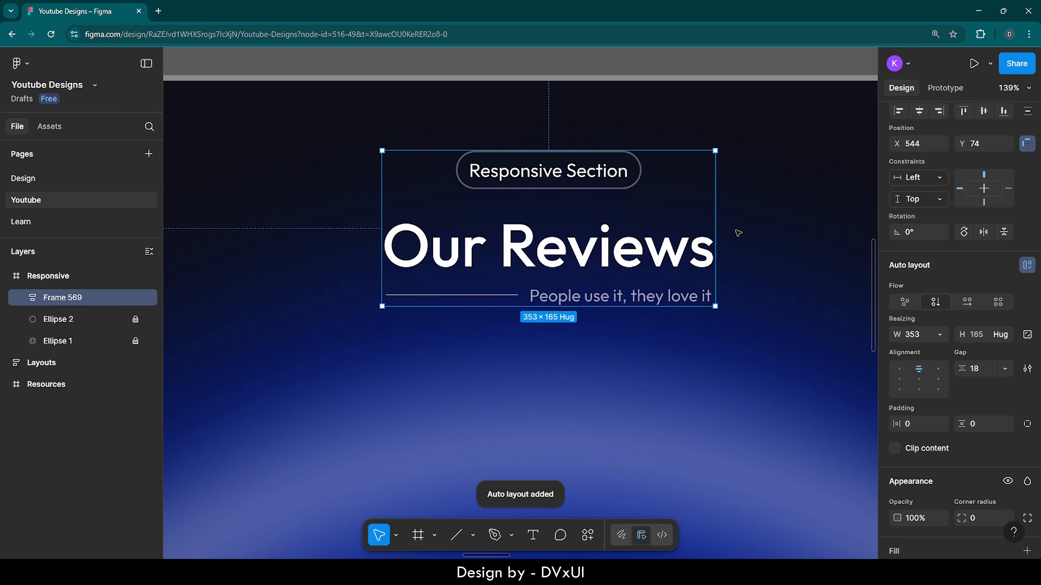
Step: Set the gap between the "Responsive Section" pill and the heading group to 12
{"action": "scroll", "coordinate": [930, 369], "scroll_direction": "down", "scroll_amount": 1}
{"action": "left_click", "coordinate": [978, 331]}
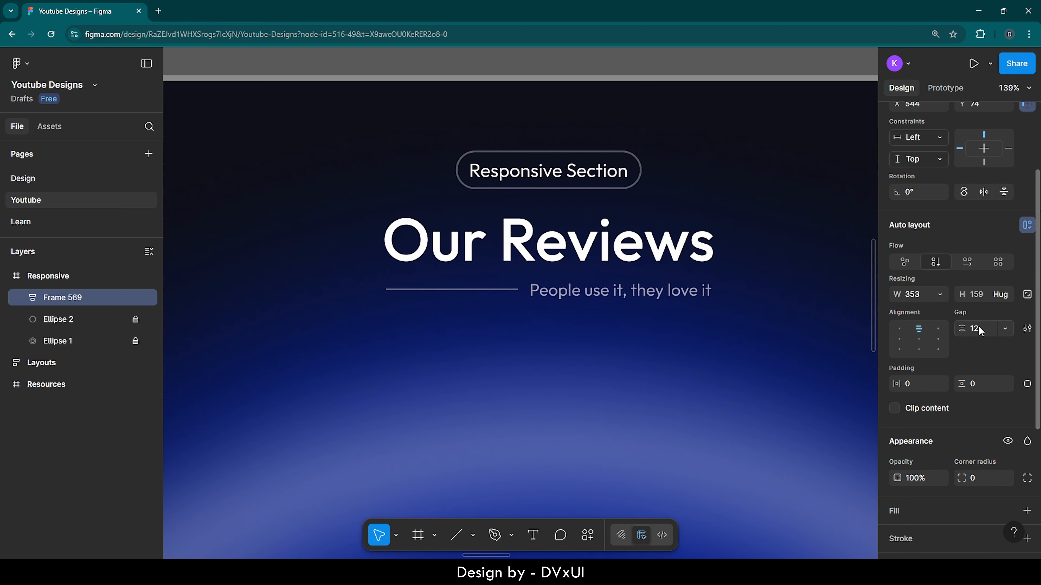
{"action": "key", "text": "Return"}
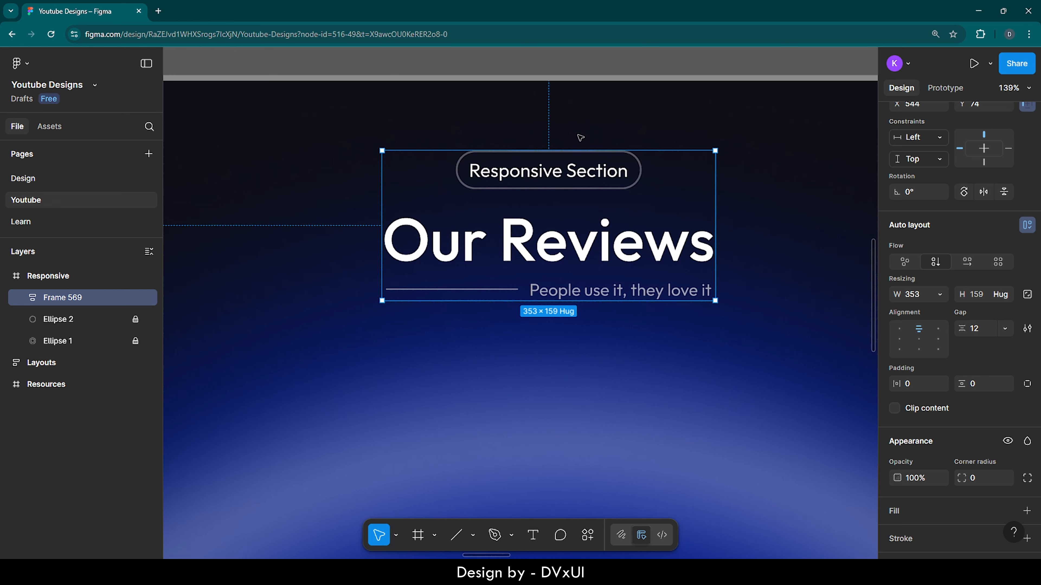
{"action": "key", "text": "alt"}
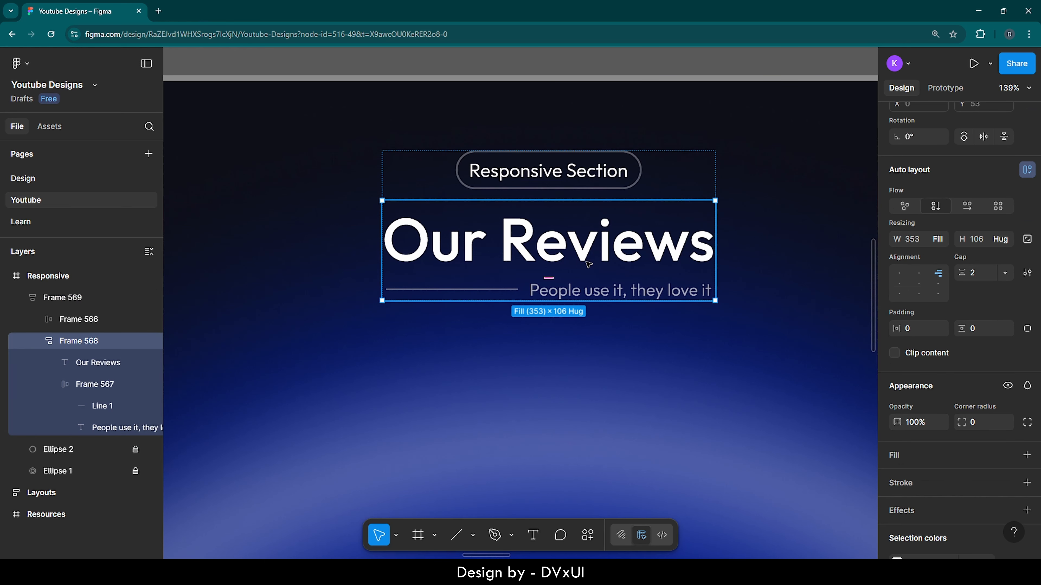
{"action": "left_click", "coordinate": [572, 353]}
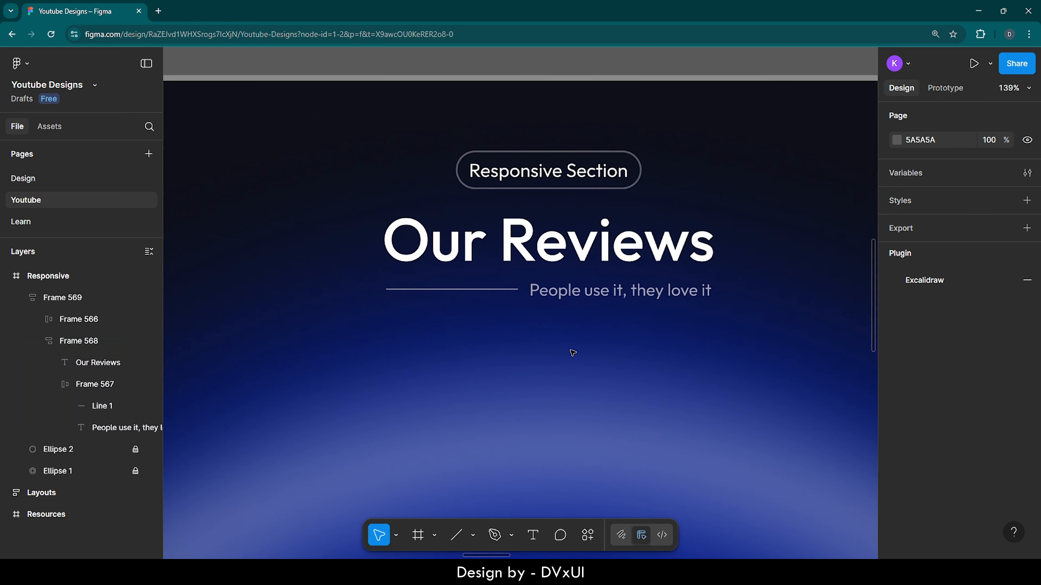
Step: Rename the auto layout frame holding the heading and tagline as "Text/review" and collapse its layers
{"action": "left_click", "coordinate": [429, 172]}
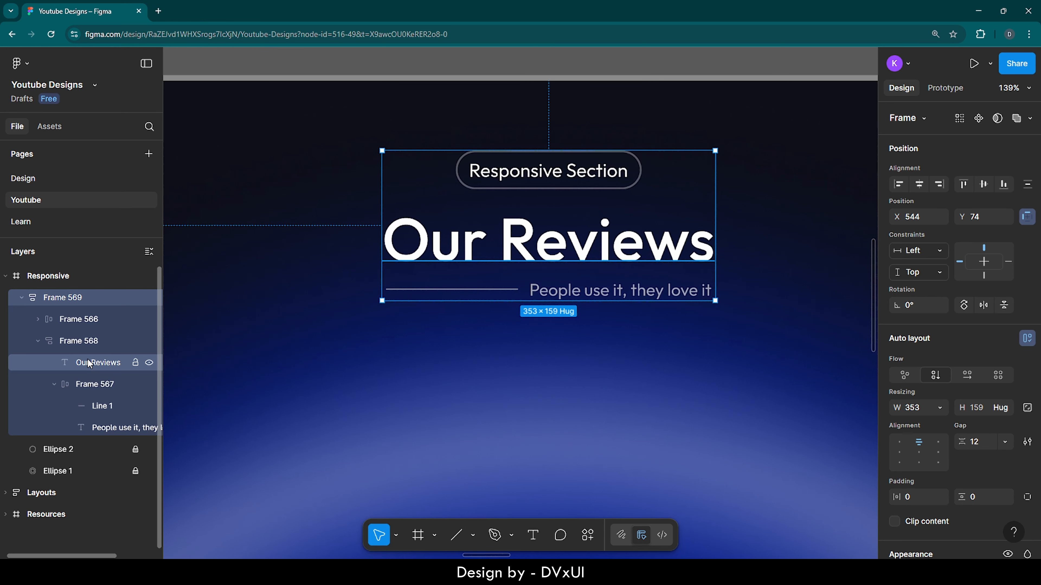
{"action": "double_click", "coordinate": [80, 342]}
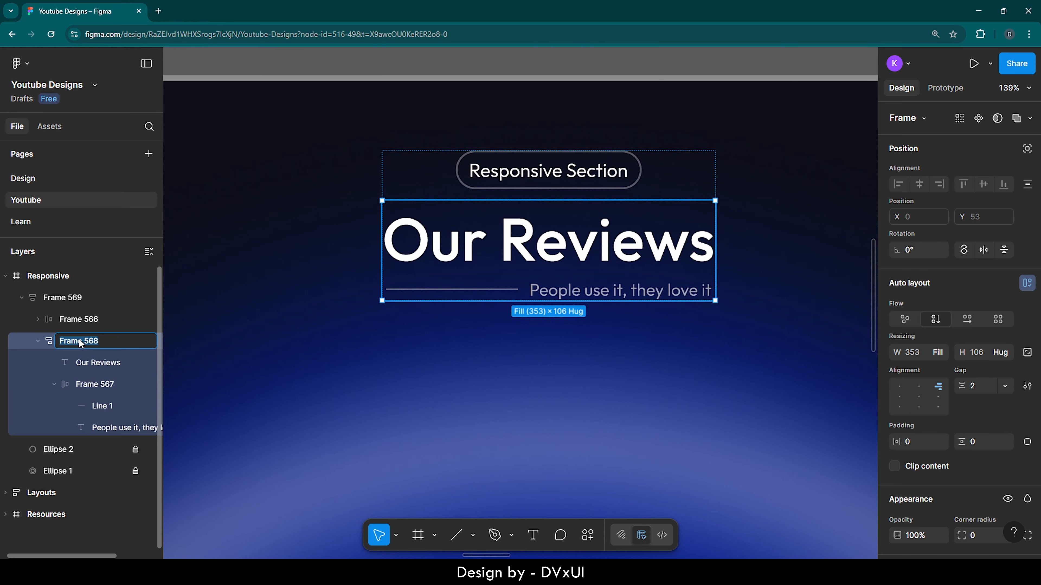
{"action": "key", "text": "BackSpace"}
{"action": "type", "text": "Text"}
{"action": "type", "text": "- conta"}
{"action": "key", "text": "BackSpace"}
{"action": "key", "text": "BackSpace"}
{"action": "key", "text": "BackSpace"}
{"action": "key", "text": "BackSpace"}
{"action": "key", "text": "BackSpace"}
{"action": "type", "text": "rev"}
{"action": "left_click", "coordinate": [38, 341]}
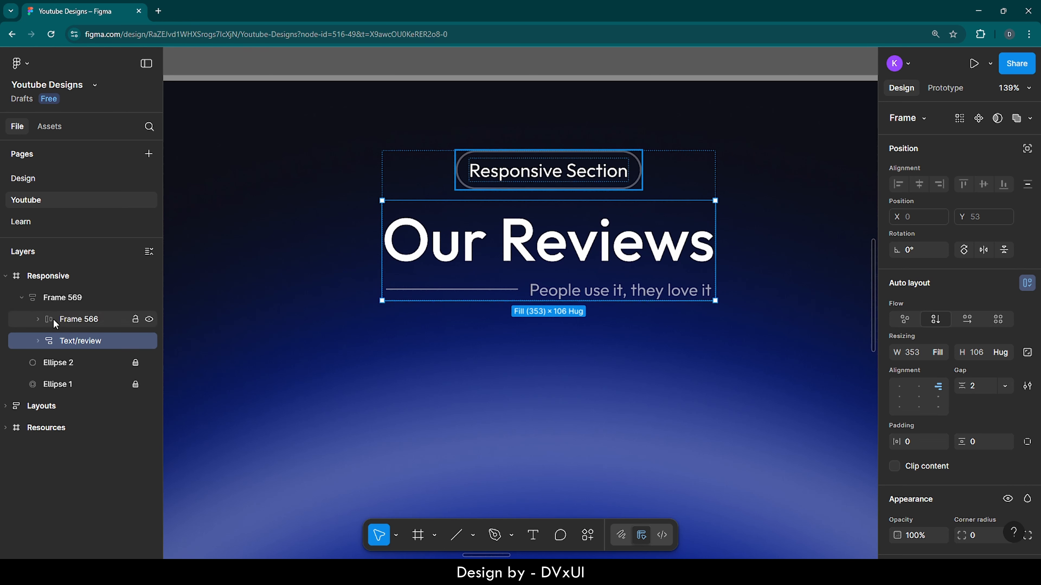
Step: Rename the "Responsive Section" pill's frame as "Text/responsive"
{"action": "left_click", "coordinate": [68, 322]}
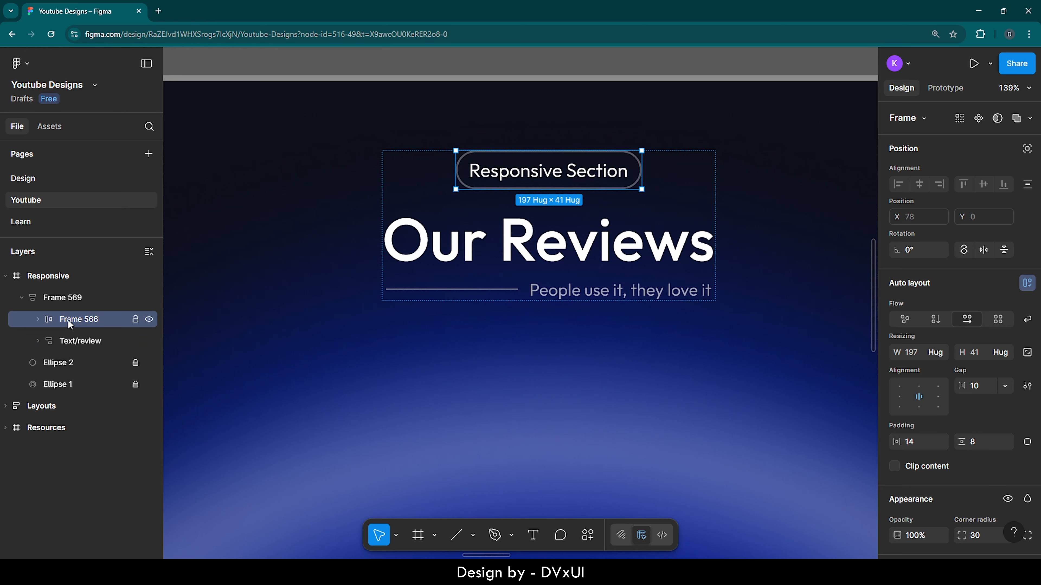
{"action": "double_click", "coordinate": [86, 319]}
{"action": "key", "text": "BackSpace"}
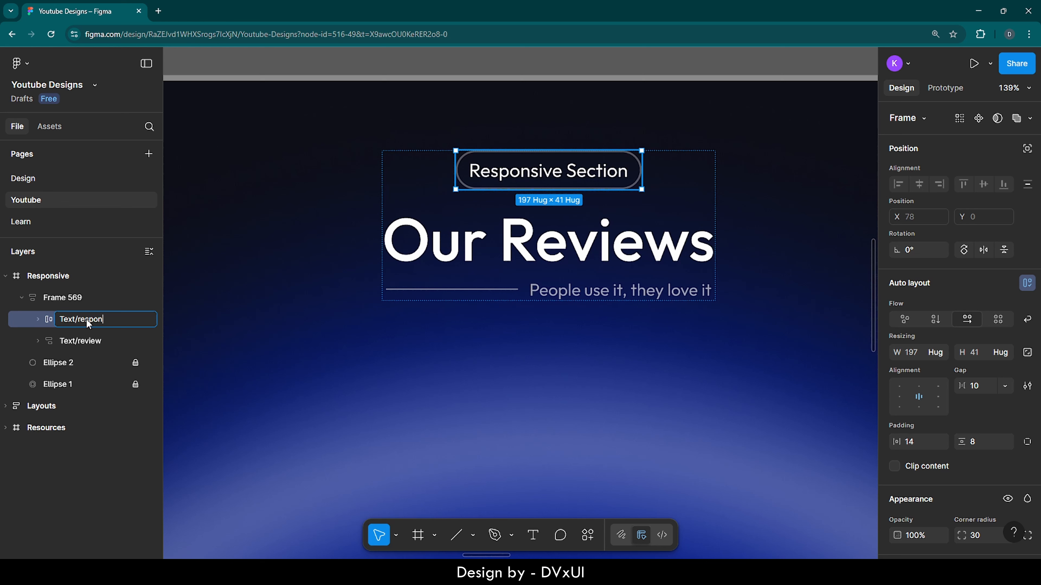
Step: Rename the parent auto layout frame containing the pill and heading group as "Main Text"
{"action": "double_click", "coordinate": [73, 296]}
{"action": "type", "text": "Main Text"}
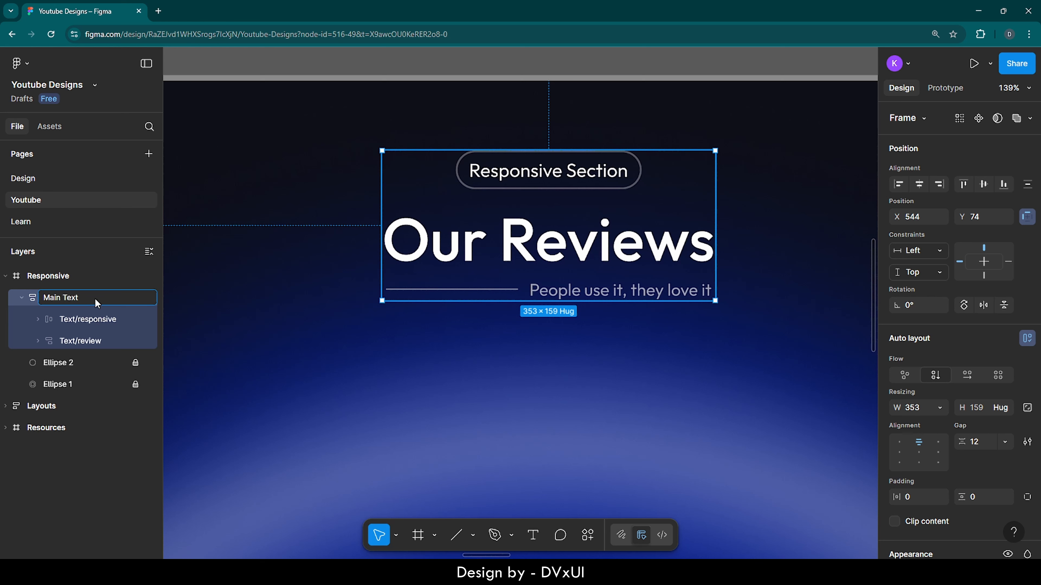
{"action": "left_click", "coordinate": [214, 321]}
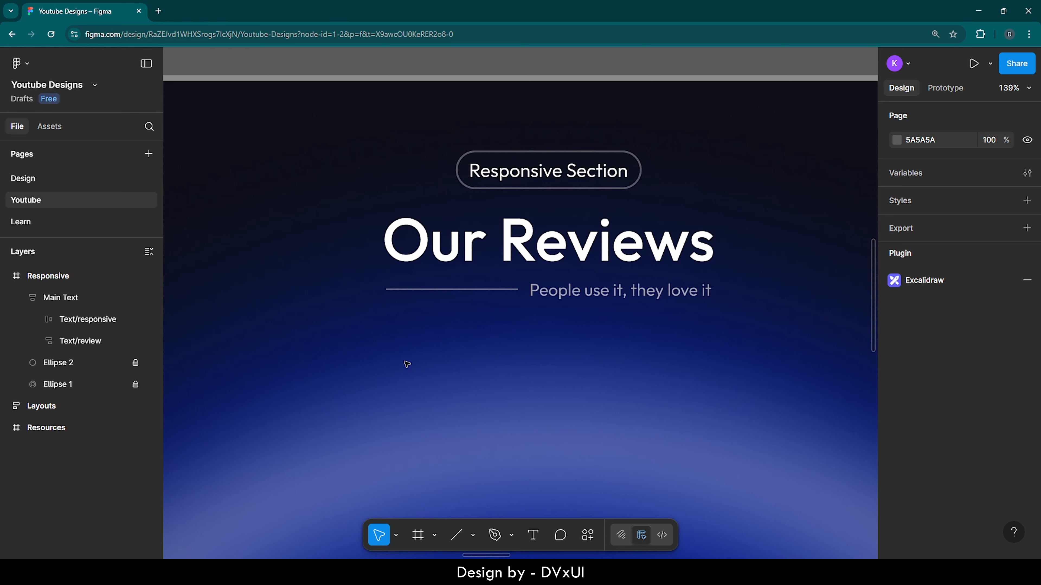
Step: Try narrowing the Responsive frame to a width of about 897 to test how its contents adapt, and undo the resize
{"action": "key", "text": "shift+1"}
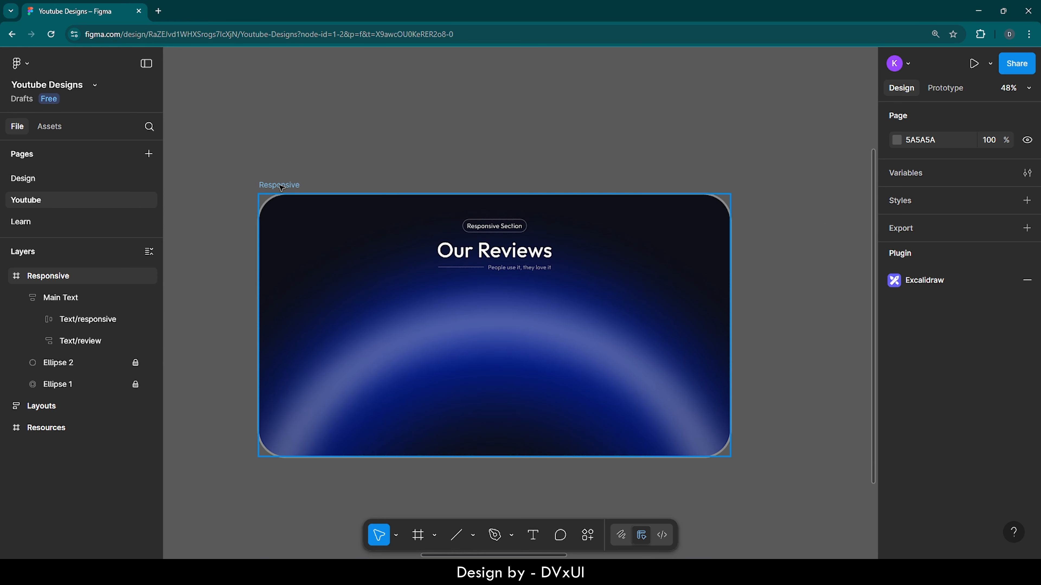
{"action": "left_click", "coordinate": [281, 186]}
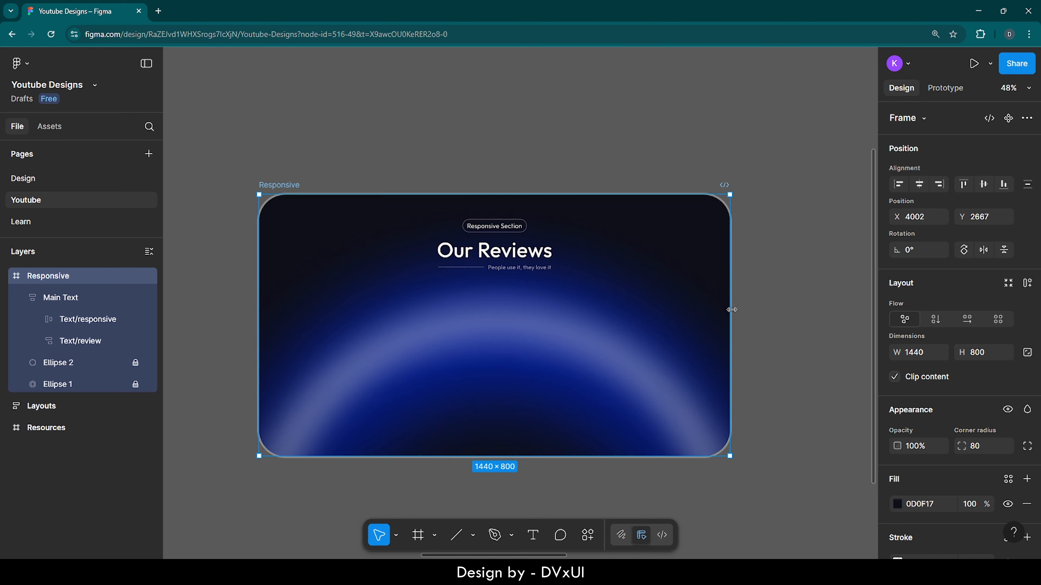
{"action": "left_click_drag", "start_coordinate": [732, 309], "coordinate": [556, 315]}
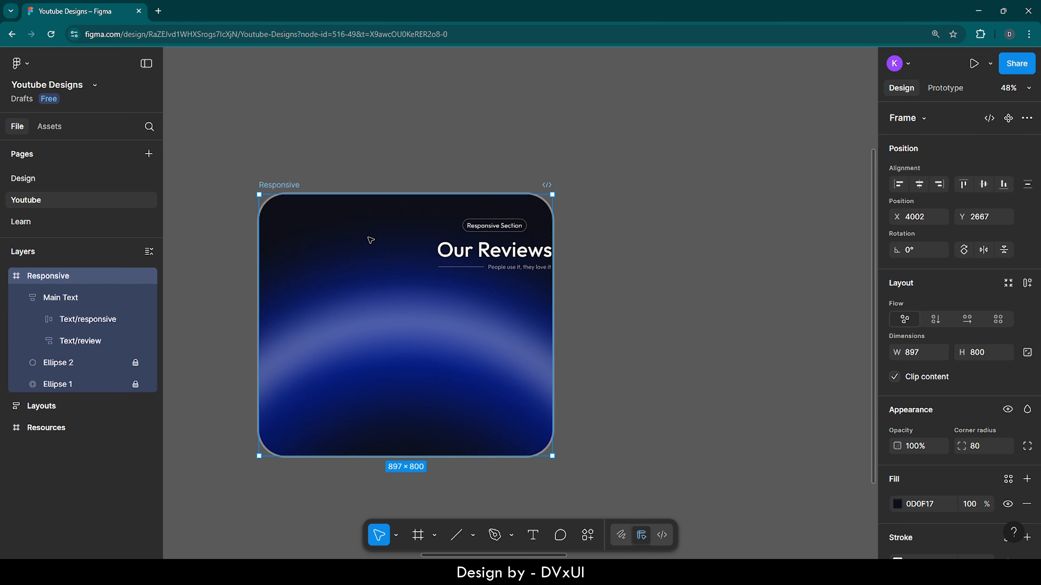
{"action": "key", "text": "ctrl+z"}
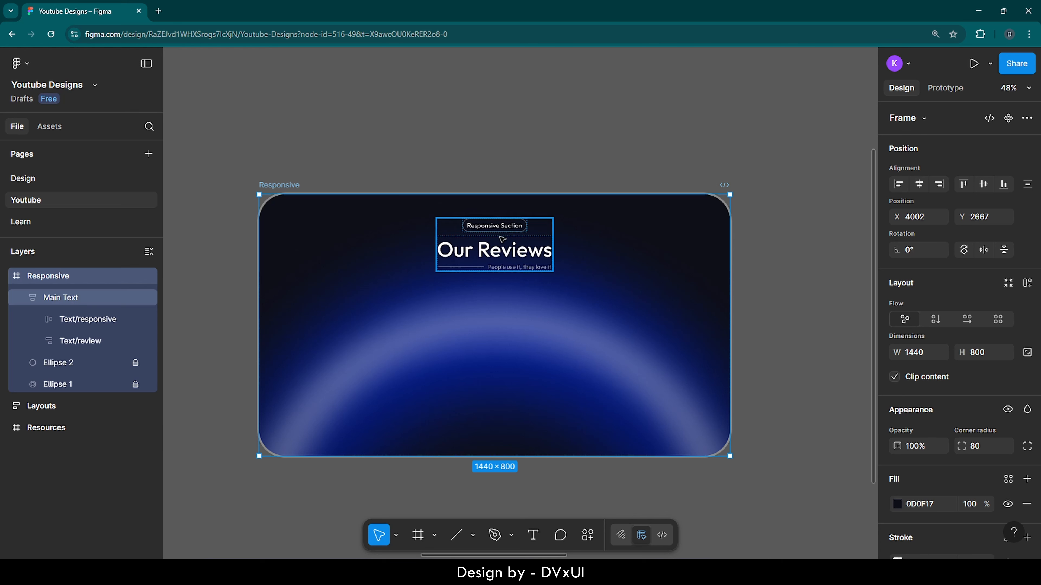
Step: Set the Main Text frame's horizontal constraint to Left + Right
{"action": "left_click", "coordinate": [502, 239]}
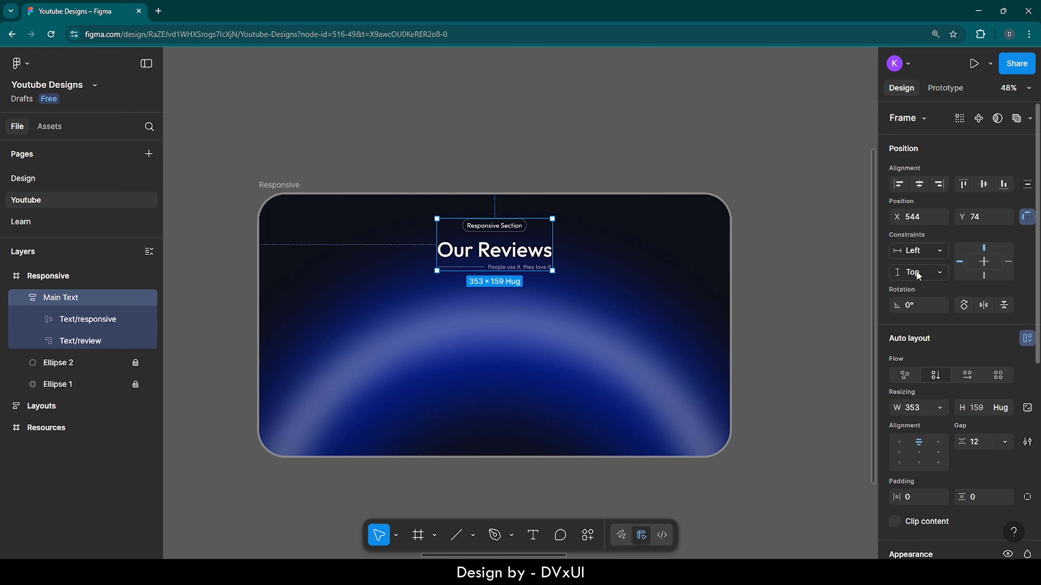
{"action": "left_click", "coordinate": [908, 257]}
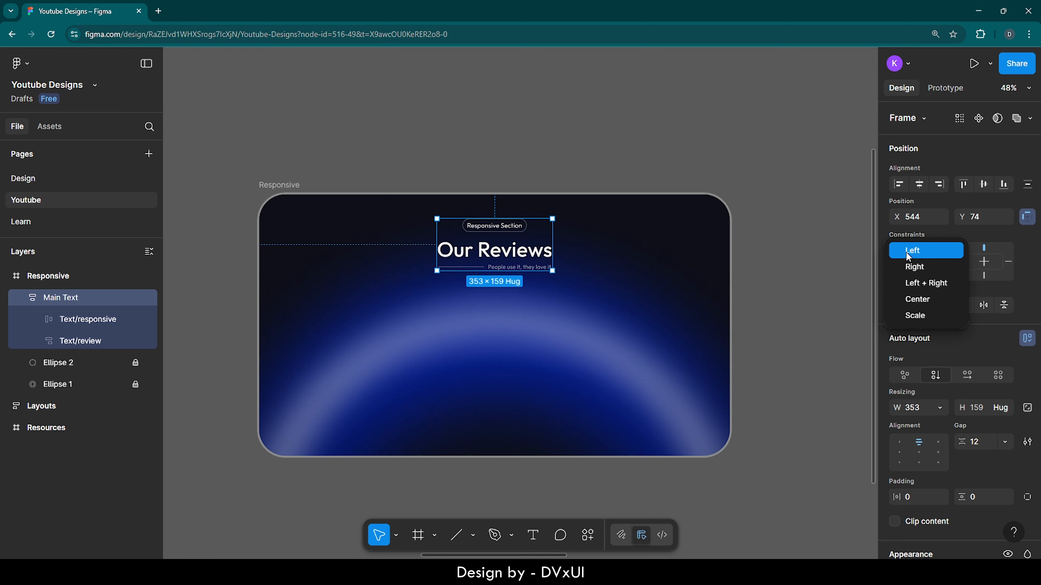
{"action": "left_click", "coordinate": [910, 282]}
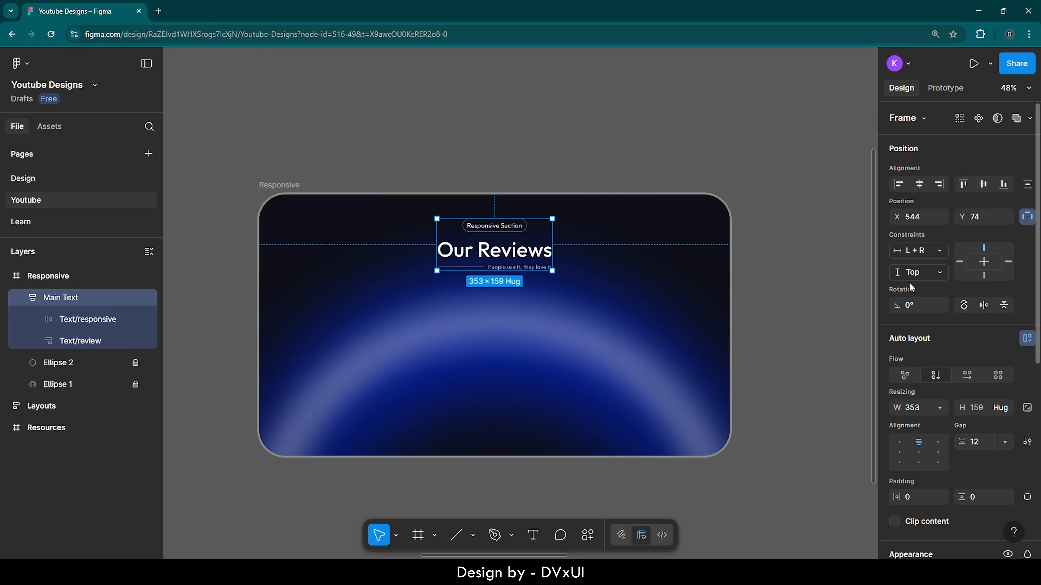
Step: Narrow the Responsive frame to a width of about 1143 to test the constraint, and restore it to 1440
{"action": "left_click", "coordinate": [710, 261]}
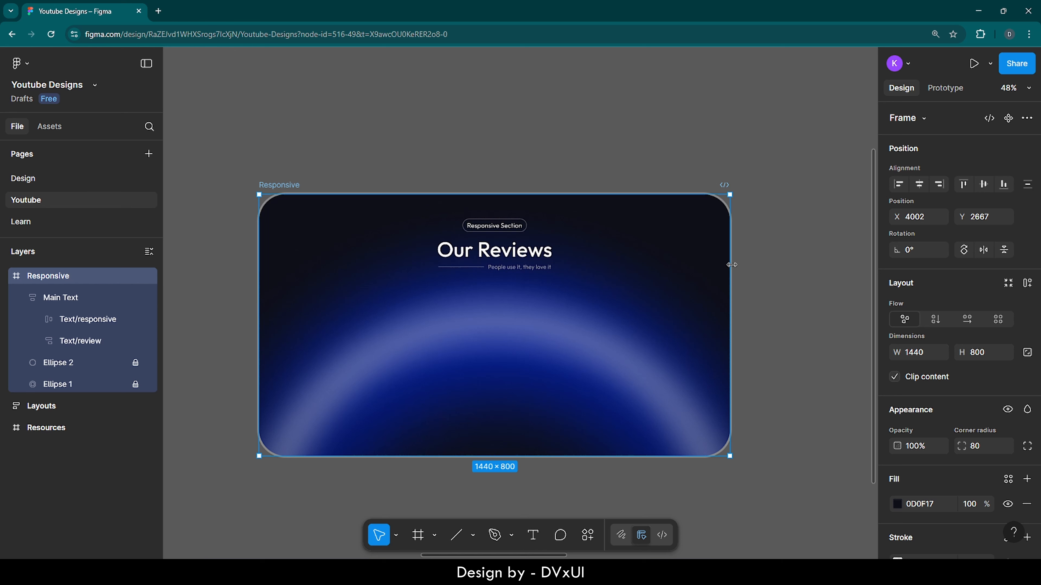
{"action": "left_click_drag", "start_coordinate": [731, 265], "coordinate": [632, 270]}
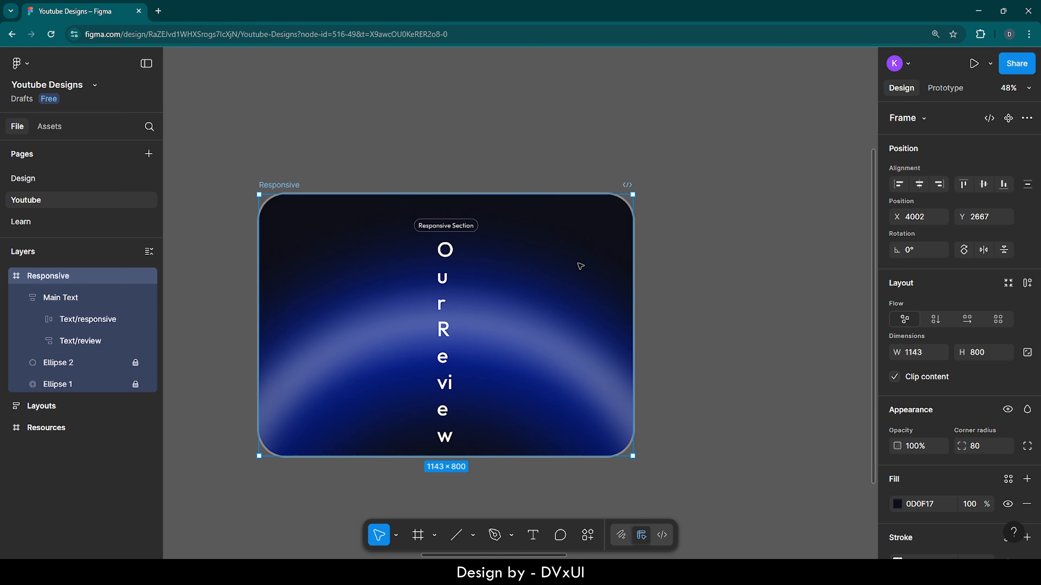
{"action": "left_click_drag", "start_coordinate": [632, 261], "coordinate": [729, 251]}
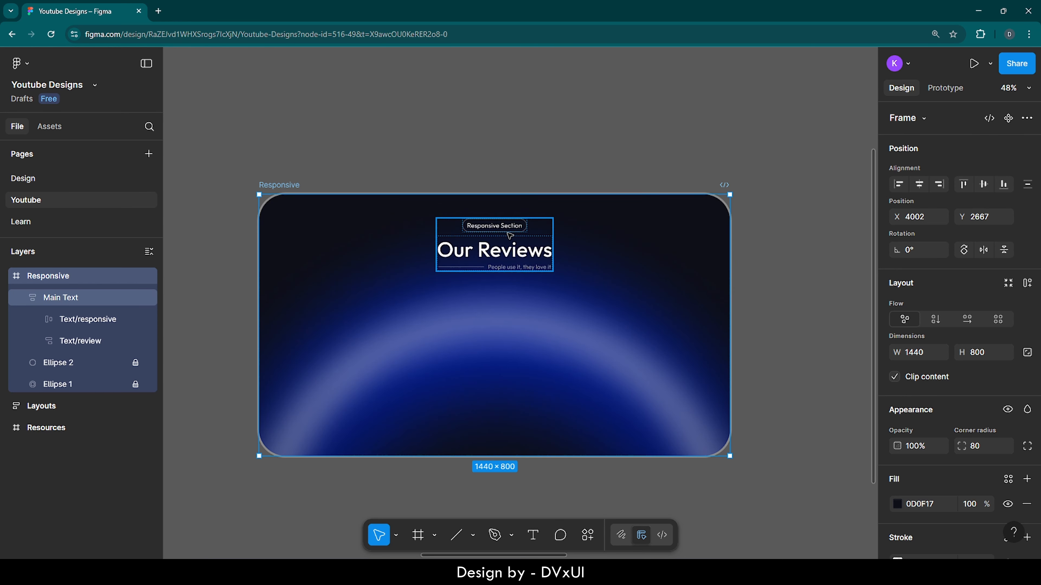
Step: Set the Main Text frame's horizontal constraint to Center and deselect it
{"action": "left_click", "coordinate": [510, 235]}
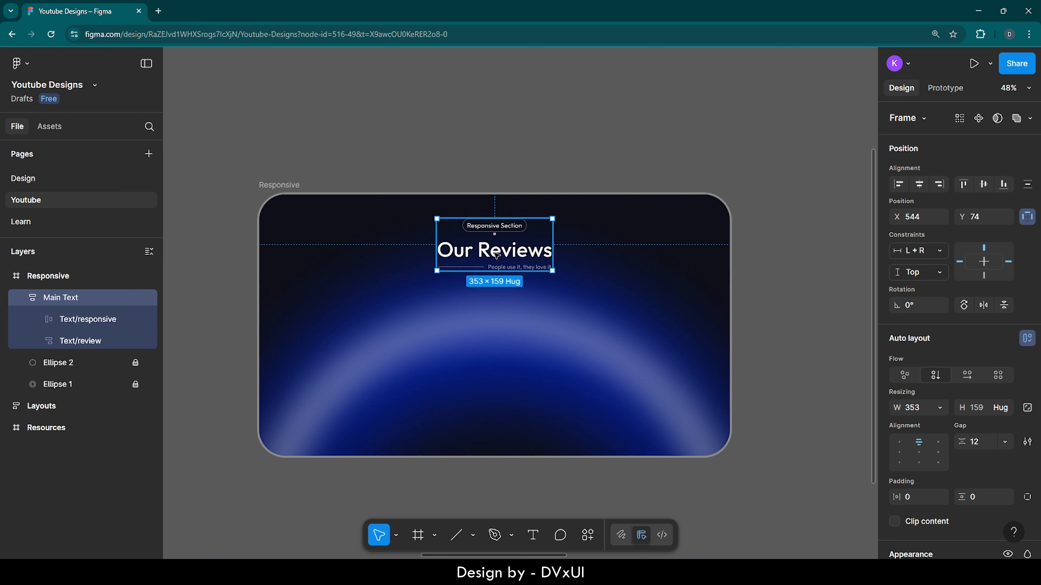
{"action": "left_click", "coordinate": [928, 254]}
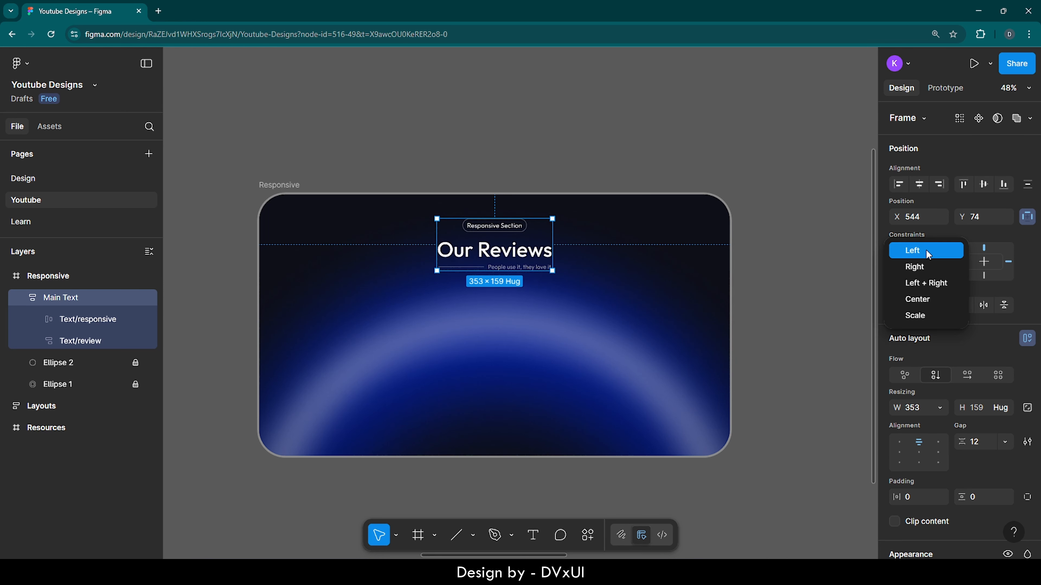
{"action": "left_click", "coordinate": [916, 299]}
{"action": "left_click", "coordinate": [817, 286]}
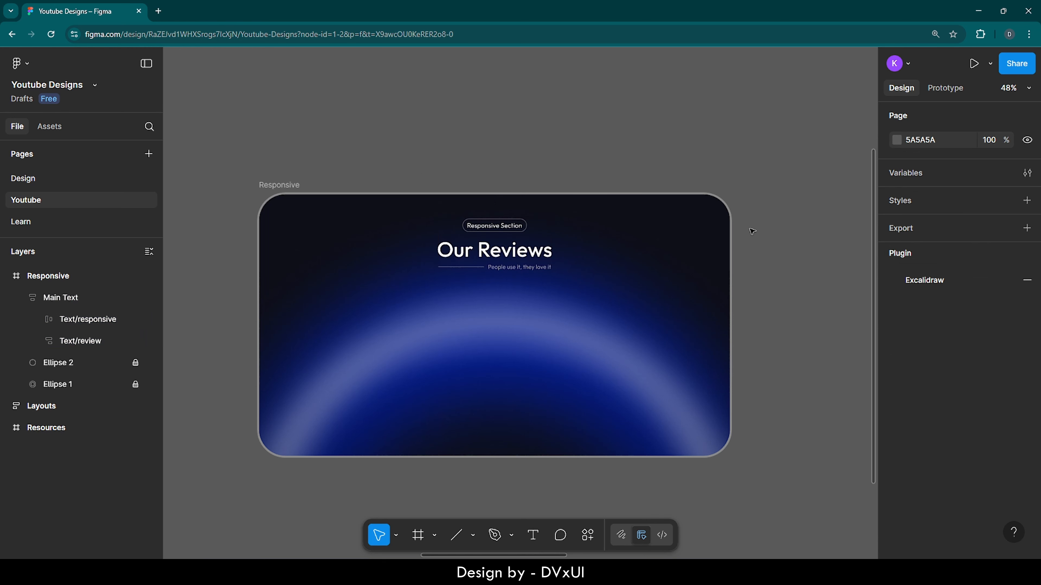
Step: Test how the centered text adapts by narrowing the Responsive frame, and undo the resize
{"action": "left_click", "coordinate": [284, 191]}
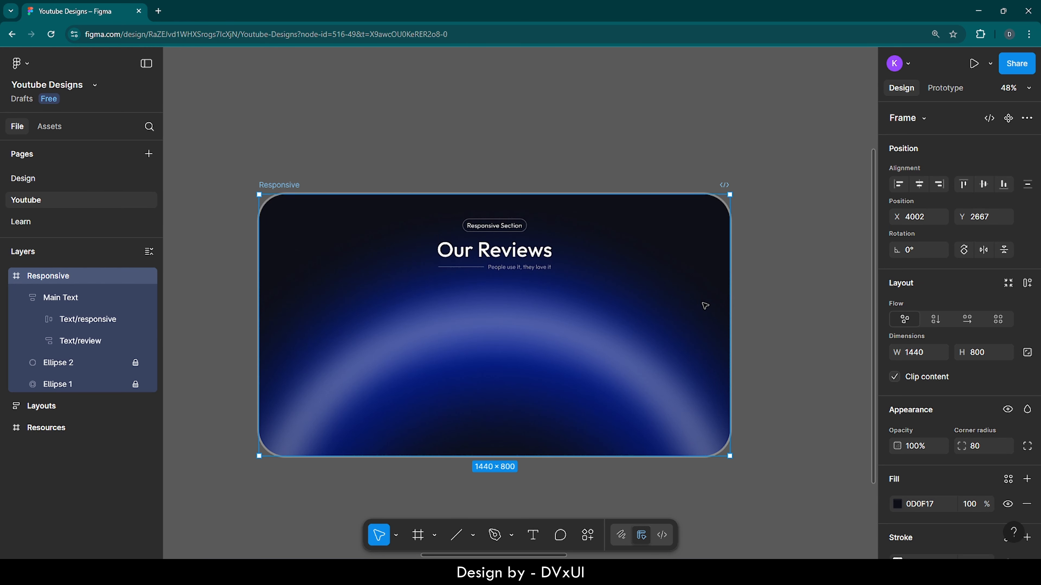
{"action": "left_click_drag", "start_coordinate": [728, 302], "coordinate": [419, 322]}
{"action": "key", "text": "ctrl+z"}
{"action": "left_click", "coordinate": [549, 355]}
Step: Add a layout guide of 16 columns to the Responsive frame
{"action": "scroll", "coordinate": [514, 375], "scroll_direction": "up", "scroll_amount": 2}
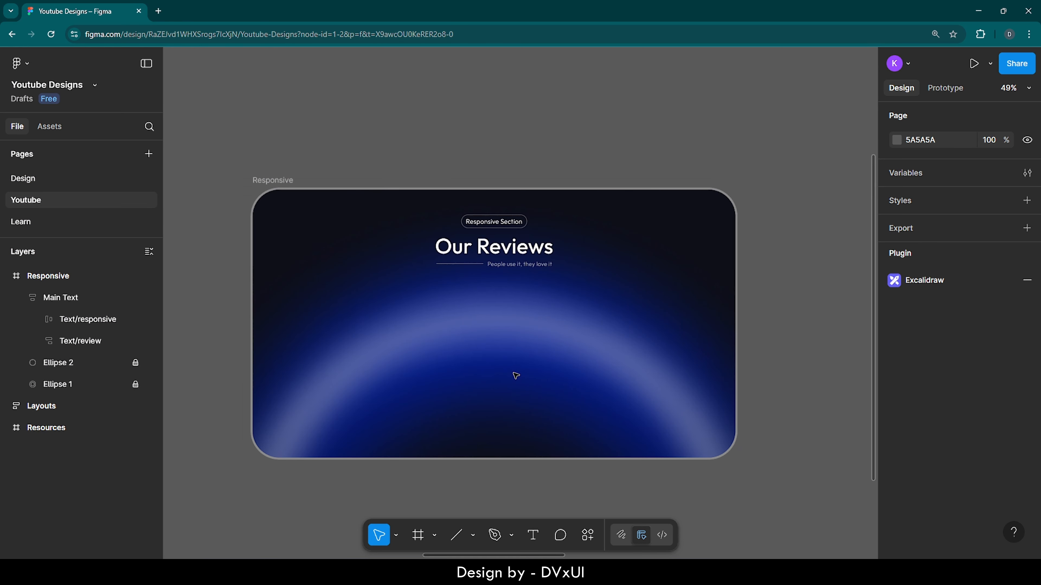
{"action": "scroll", "coordinate": [515, 375], "scroll_direction": "down", "scroll_amount": 1}
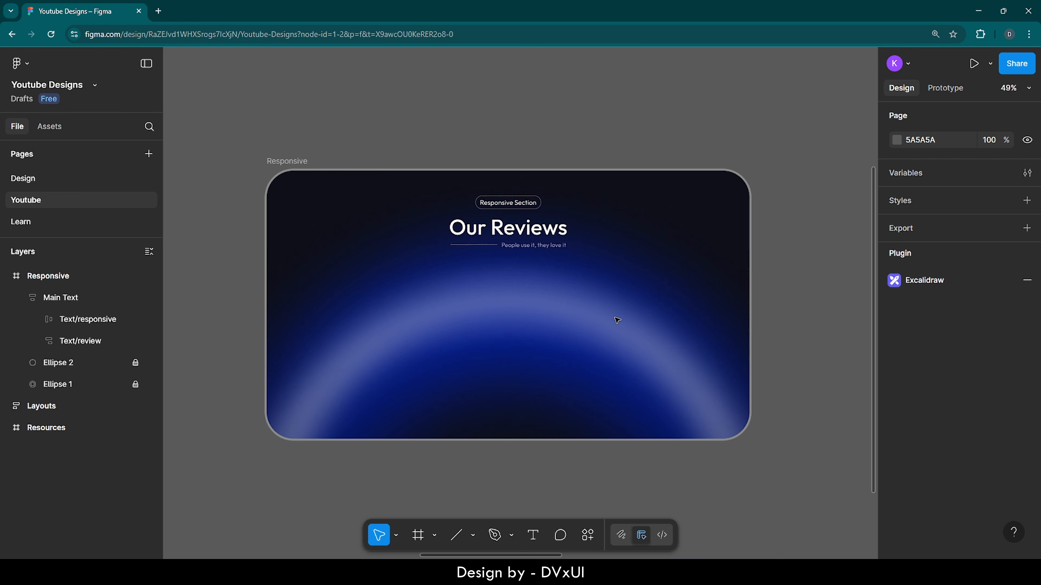
{"action": "scroll", "coordinate": [616, 319], "scroll_direction": "down", "scroll_amount": 1}
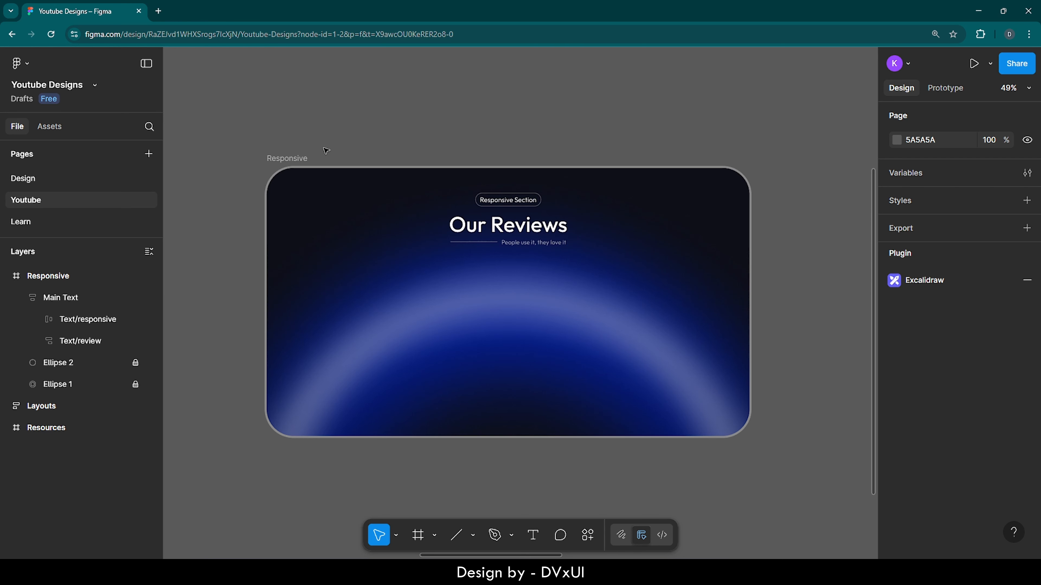
{"action": "left_click", "coordinate": [286, 158]}
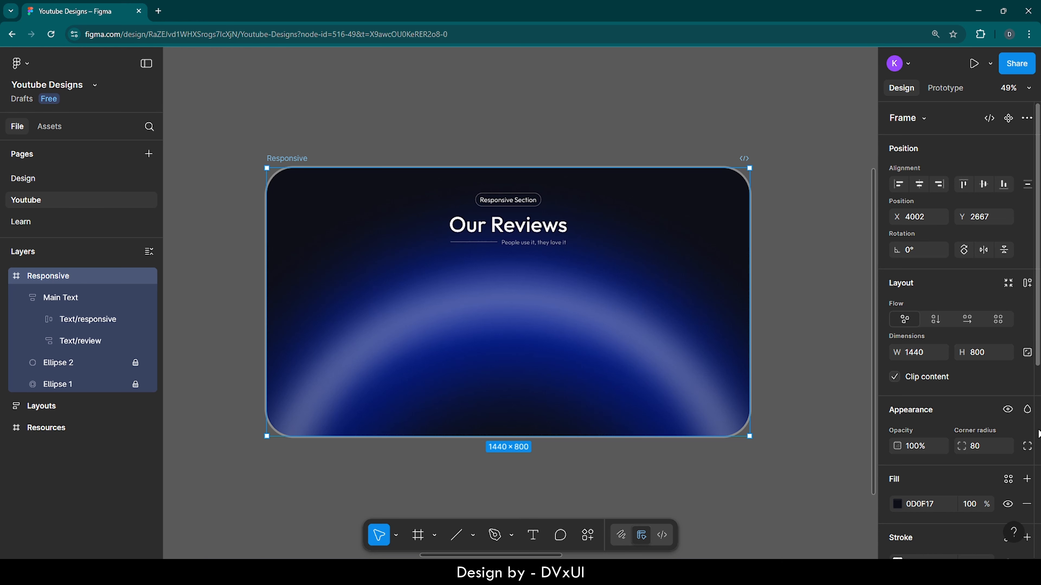
{"action": "scroll", "coordinate": [1038, 433], "scroll_direction": "down", "scroll_amount": 6}
{"action": "left_click", "coordinate": [915, 480]}
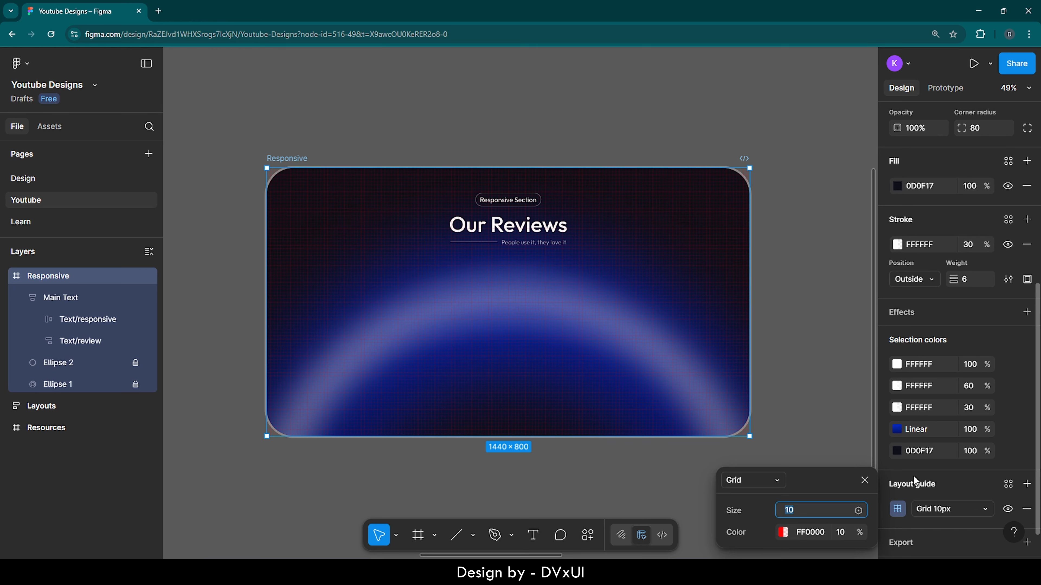
{"action": "scroll", "coordinate": [902, 477], "scroll_direction": "down", "scroll_amount": 1}
{"action": "left_click", "coordinate": [769, 483]}
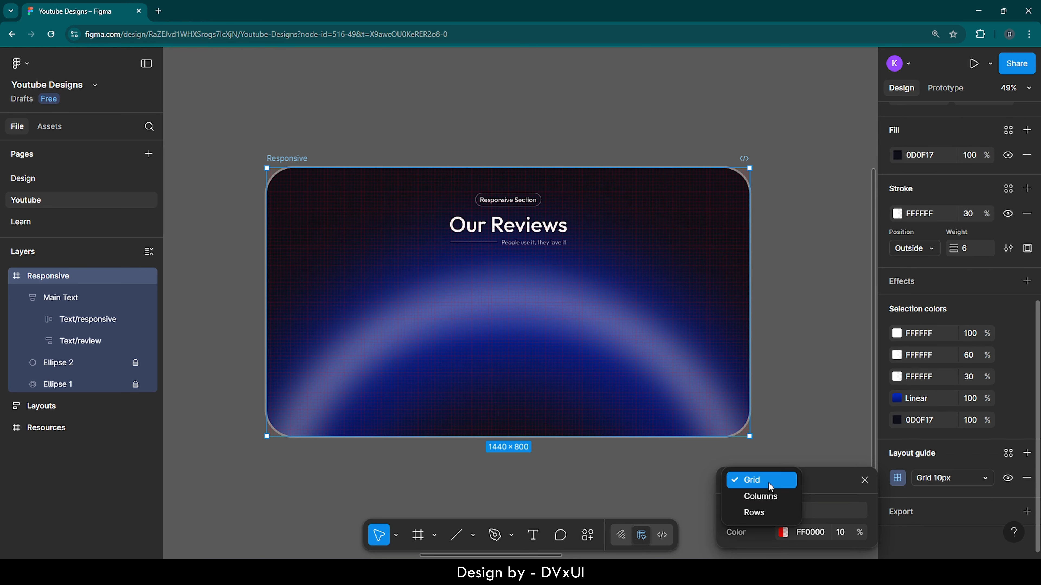
{"action": "left_click", "coordinate": [769, 496]}
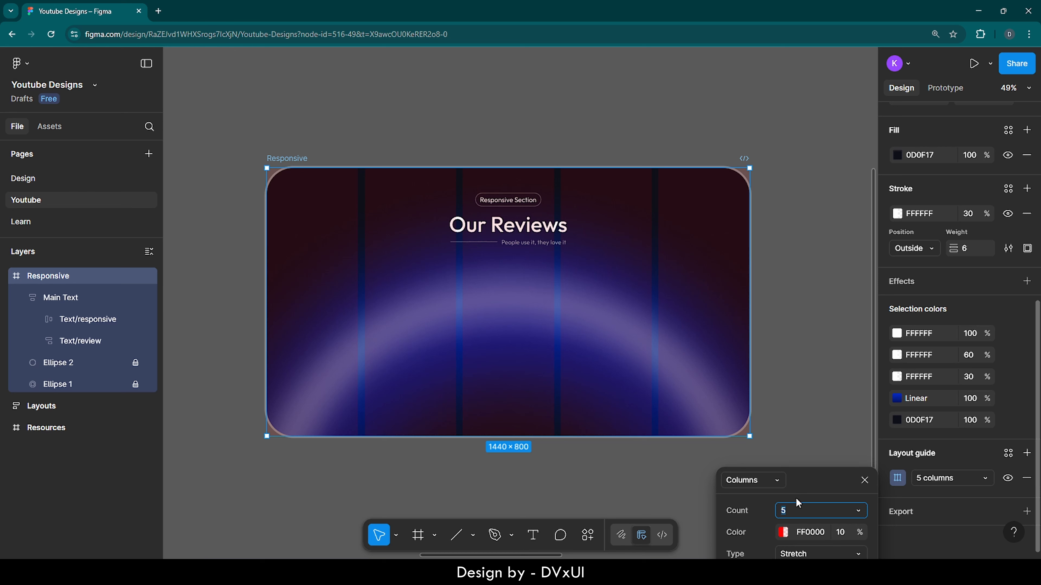
{"action": "type", "text": "16"}
{"action": "key", "text": "Return"}
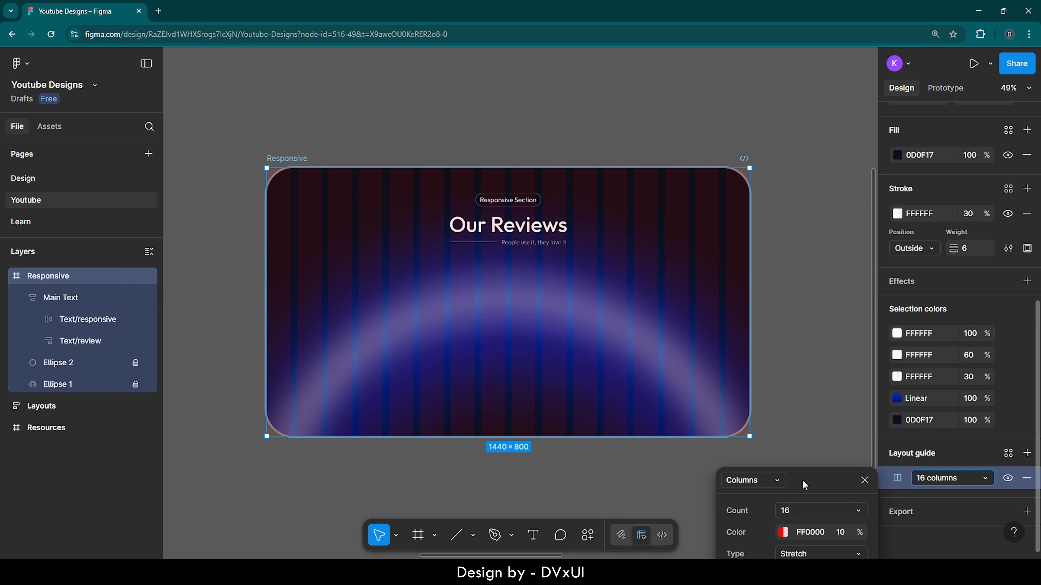
Step: Set the column guide's margin to 120 and close its settings
{"action": "left_click_drag", "start_coordinate": [804, 485], "coordinate": [802, 372]}
{"action": "left_click", "coordinate": [812, 487]}
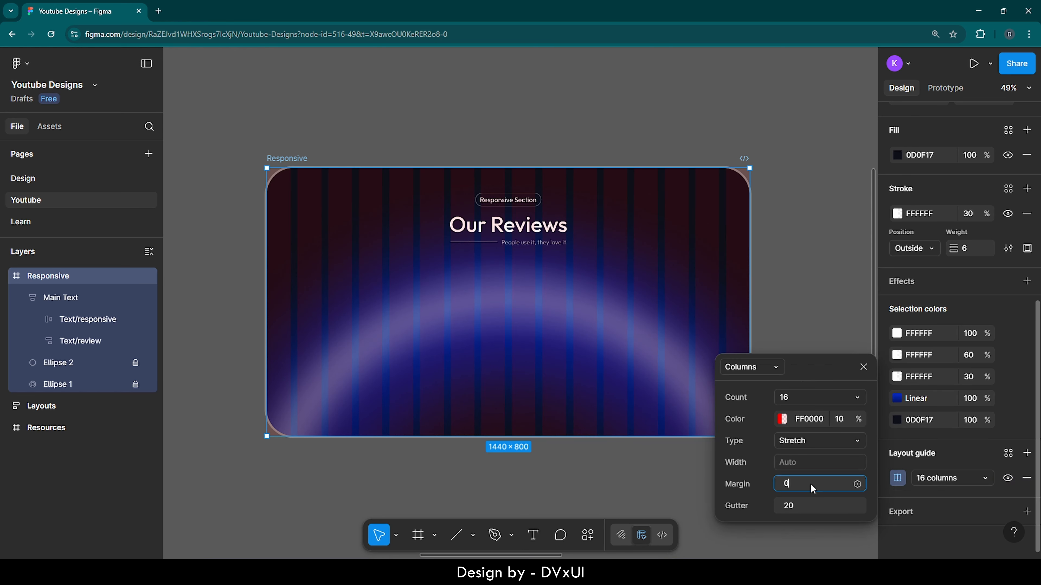
{"action": "type", "text": "120"}
{"action": "key", "text": "Return"}
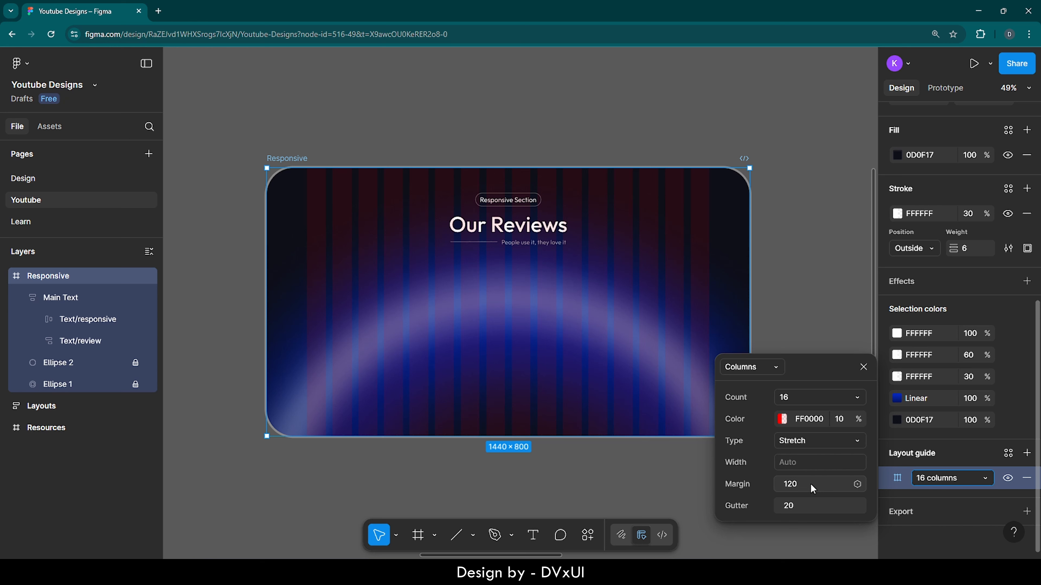
{"action": "left_click", "coordinate": [863, 367]}
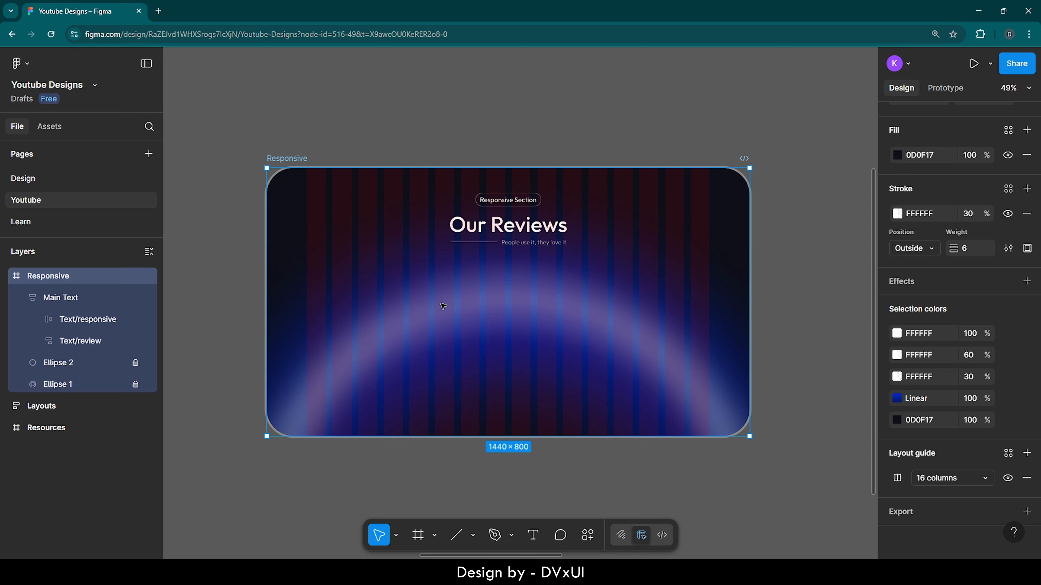
Step: Try drawing a 210 × 210 frame with a white fill below the tagline, and delete it
{"action": "key", "text": "f"}
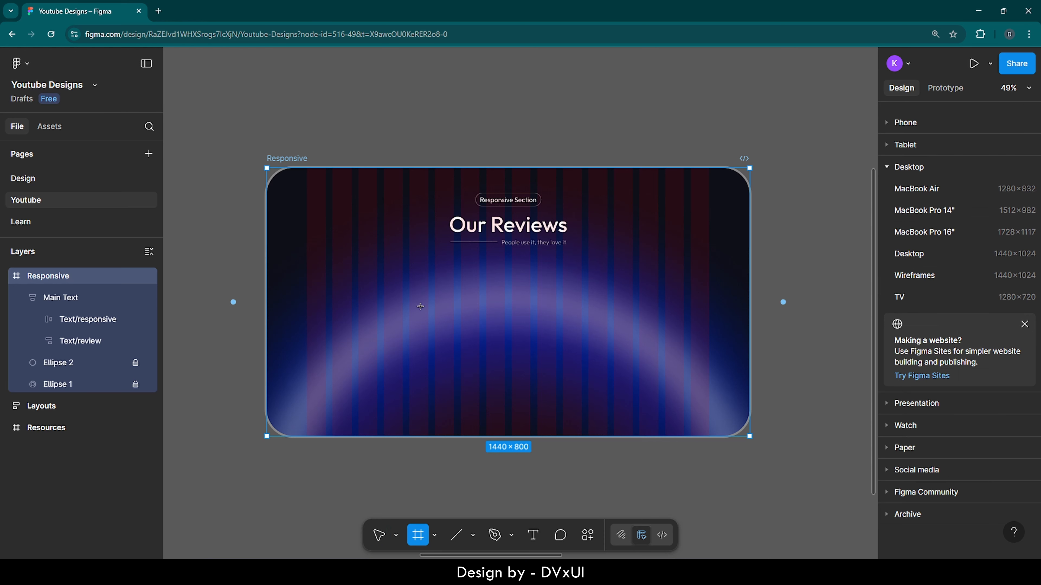
{"action": "left_click_drag", "start_coordinate": [380, 280], "coordinate": [450, 351]}
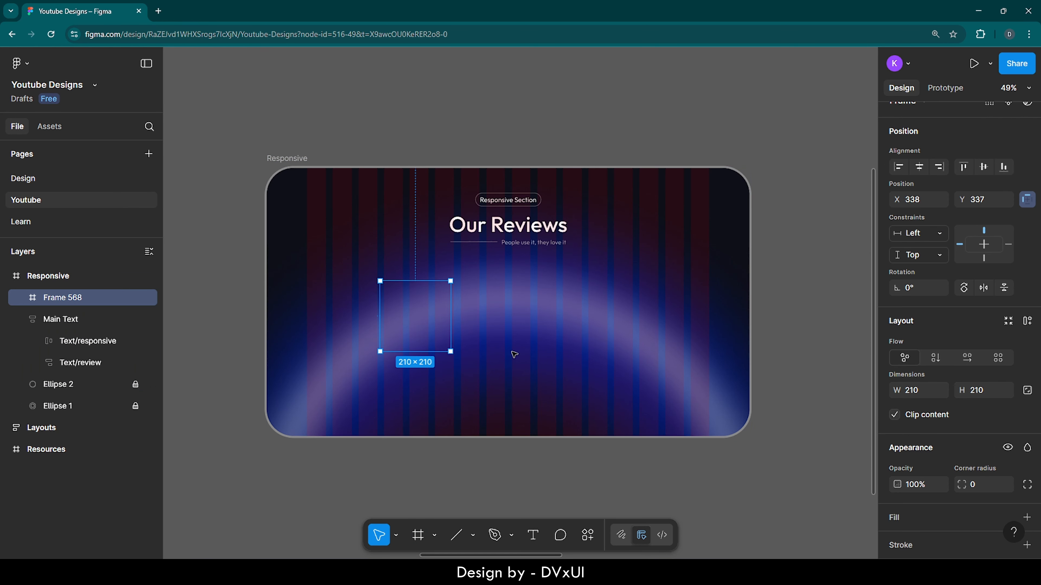
{"action": "left_click", "coordinate": [895, 516]}
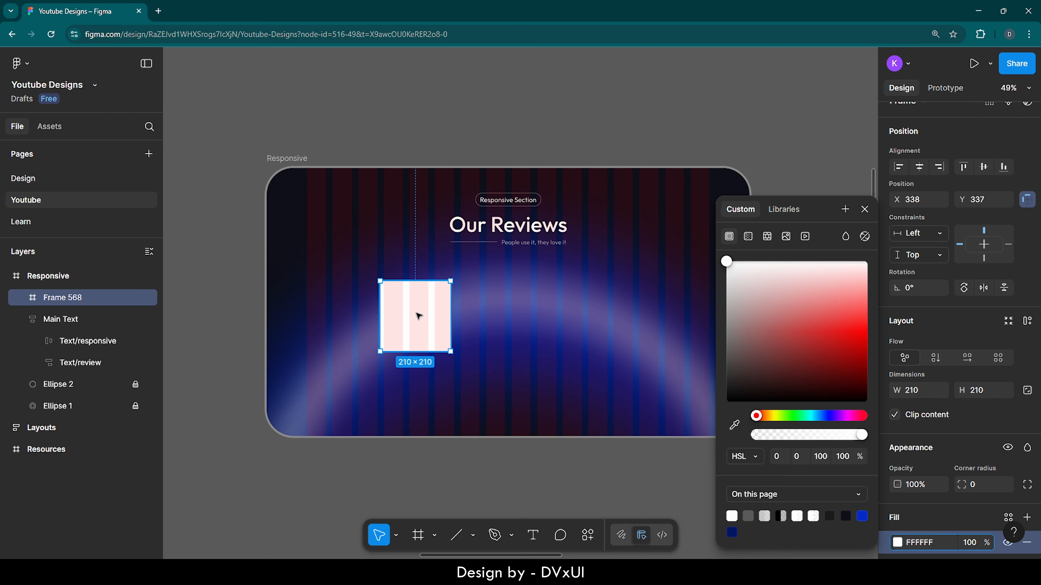
{"action": "key", "text": "Delete"}
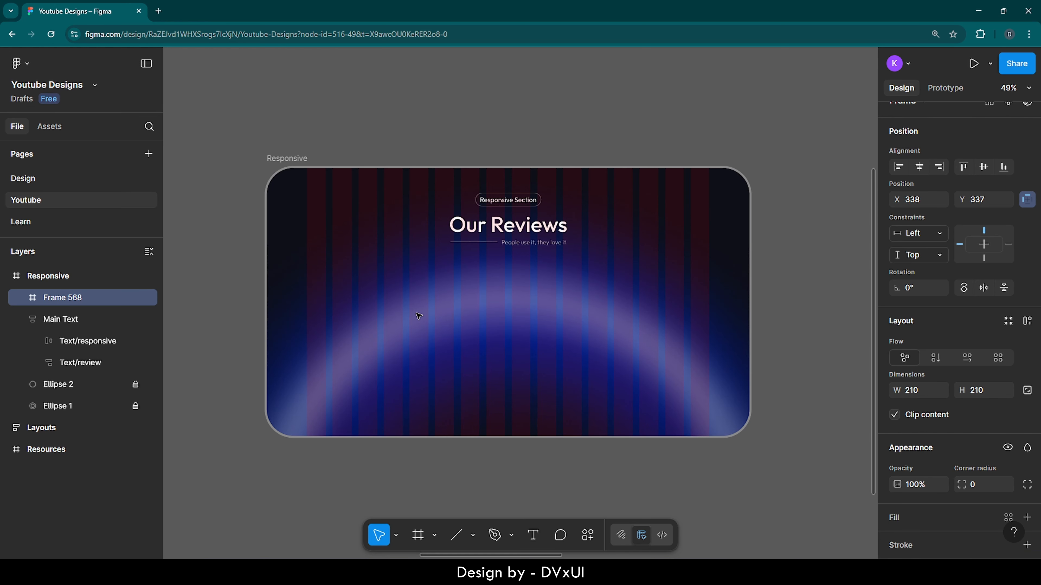
{"action": "scroll", "coordinate": [418, 316], "scroll_direction": "up", "scroll_amount": 5}
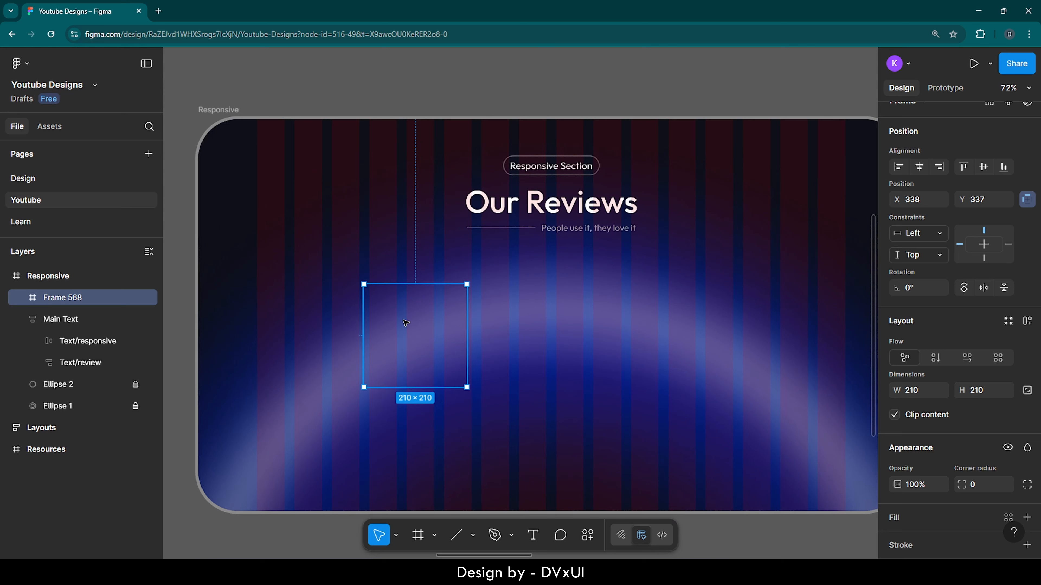
{"action": "key", "text": "Delete"}
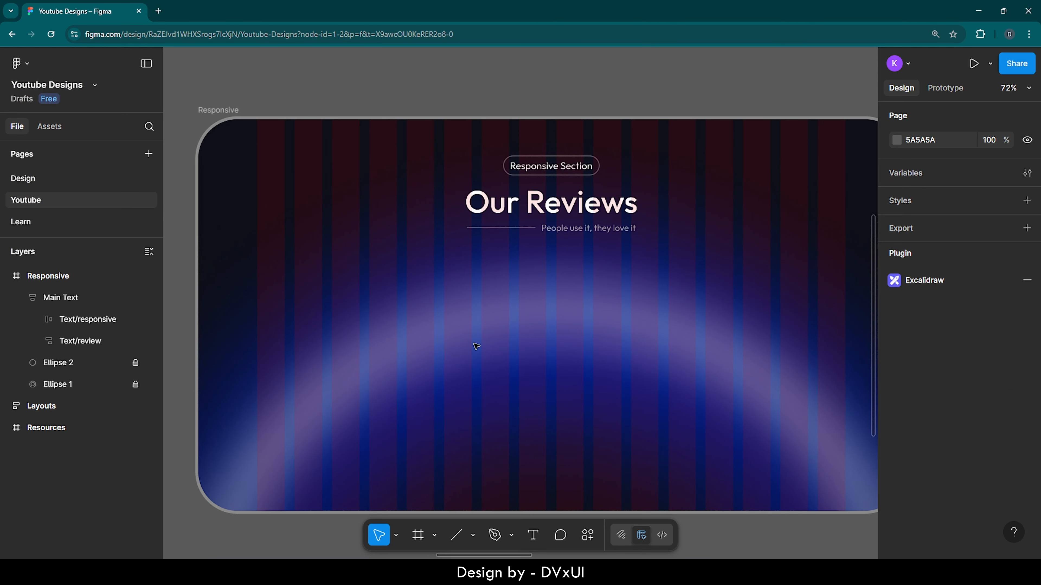
Step: Add a text layer reading "Lorem" over the glowing ring below the heading
{"action": "key", "text": "t"}
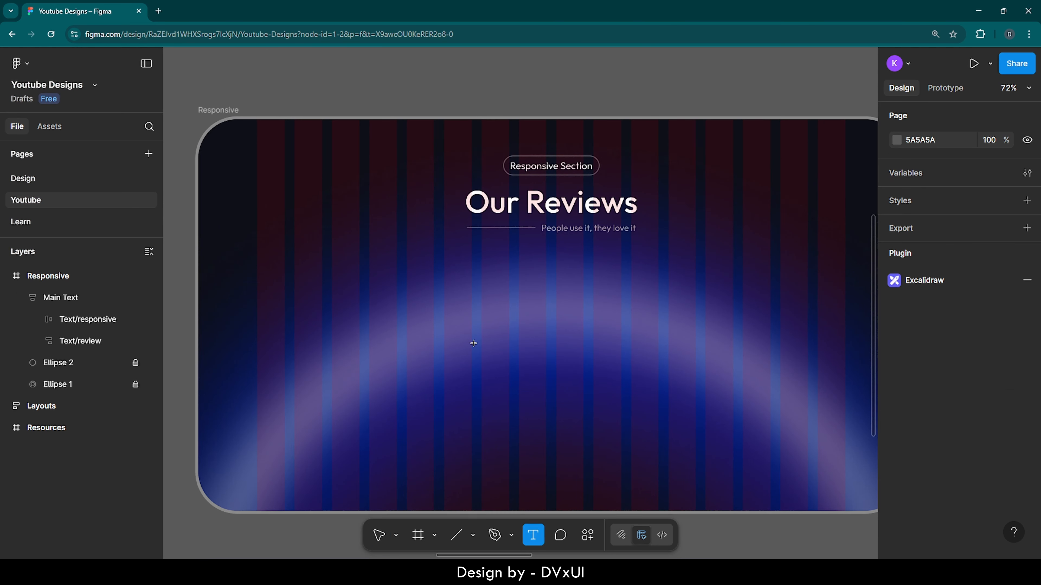
{"action": "left_click", "coordinate": [448, 318]}
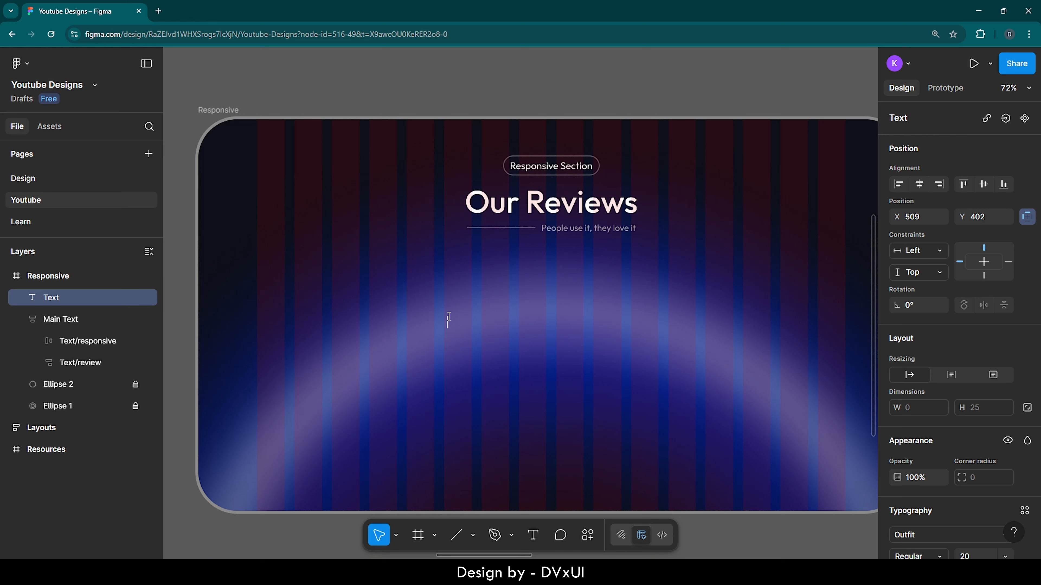
{"action": "type", "text": "Lorem"}
Step: Open the loremipsum.io generator in a new browser tab and copy its opening passage up to "voluptate velit"
{"action": "left_click", "coordinate": [157, 10]}
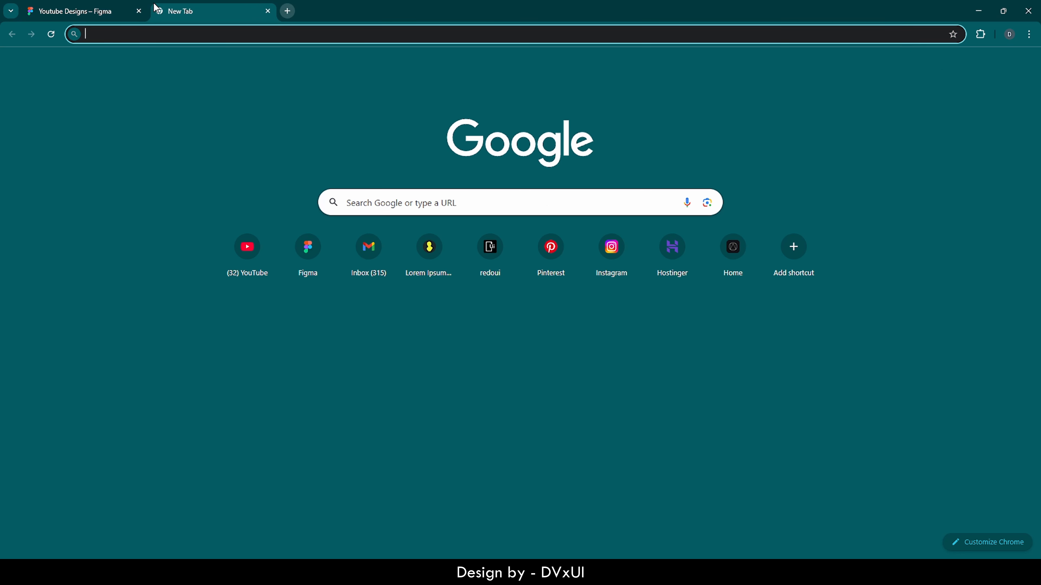
{"action": "type", "text": "lorem"}
{"action": "key", "text": "Return"}
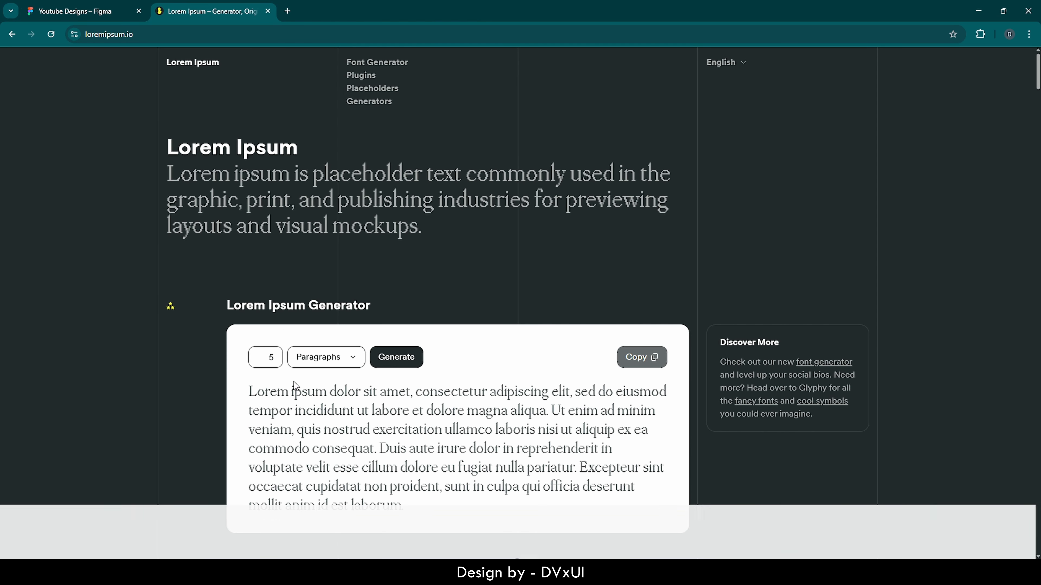
{"action": "left_click_drag", "start_coordinate": [249, 384], "coordinate": [330, 457]}
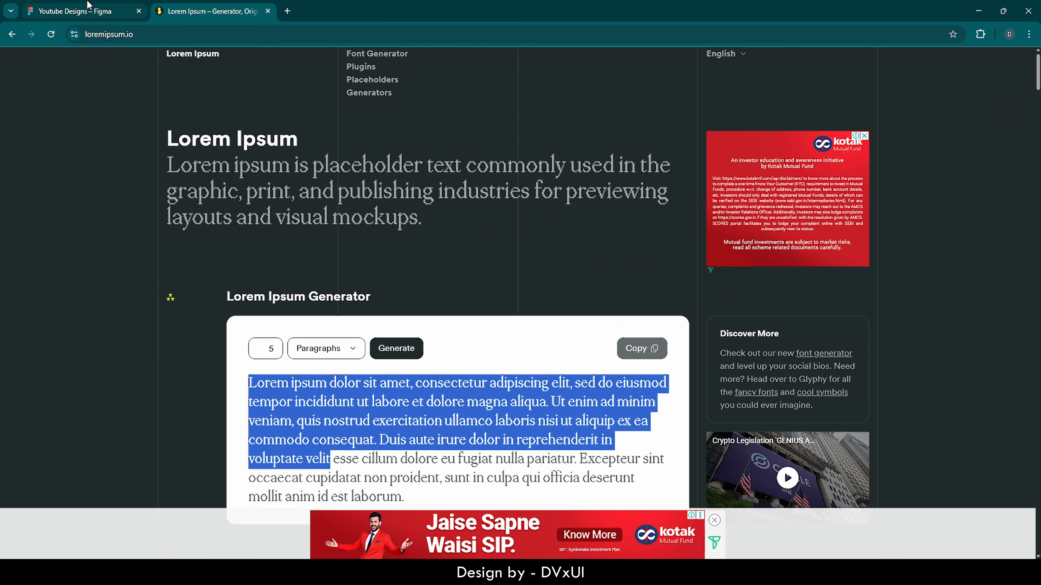
Step: Switch back to Figma, replace the draft text with the copied passage, and narrow its text box to a width of about 1095
{"action": "left_click", "coordinate": [76, 11]}
{"action": "key", "text": "BackSpace"}
{"action": "key", "text": "BackSpace"}
{"action": "key", "text": "BackSpace"}
{"action": "key", "text": "BackSpace"}
{"action": "key", "text": "BackSpace"}
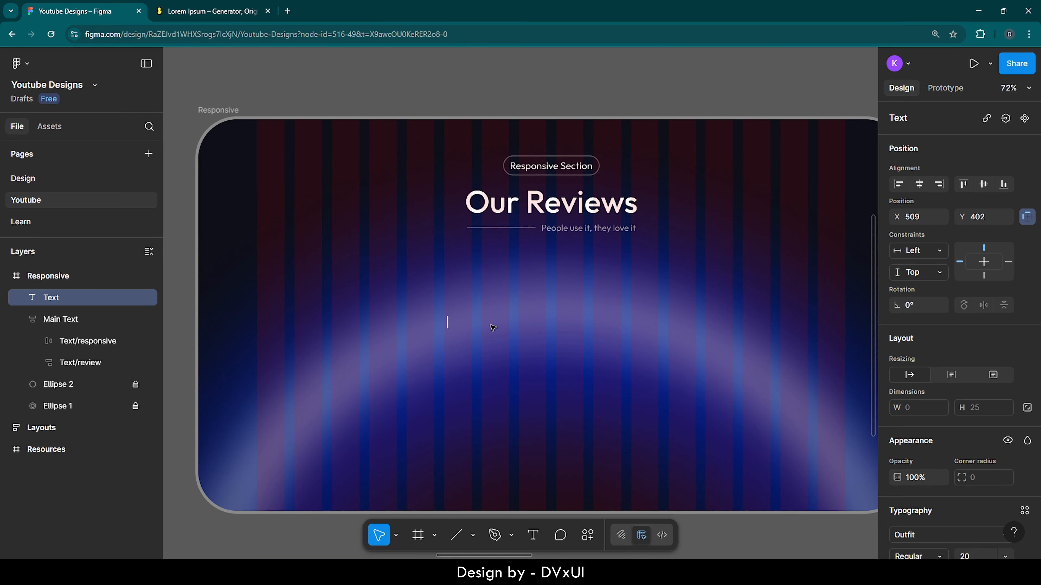
{"action": "key", "text": "ctrl+v"}
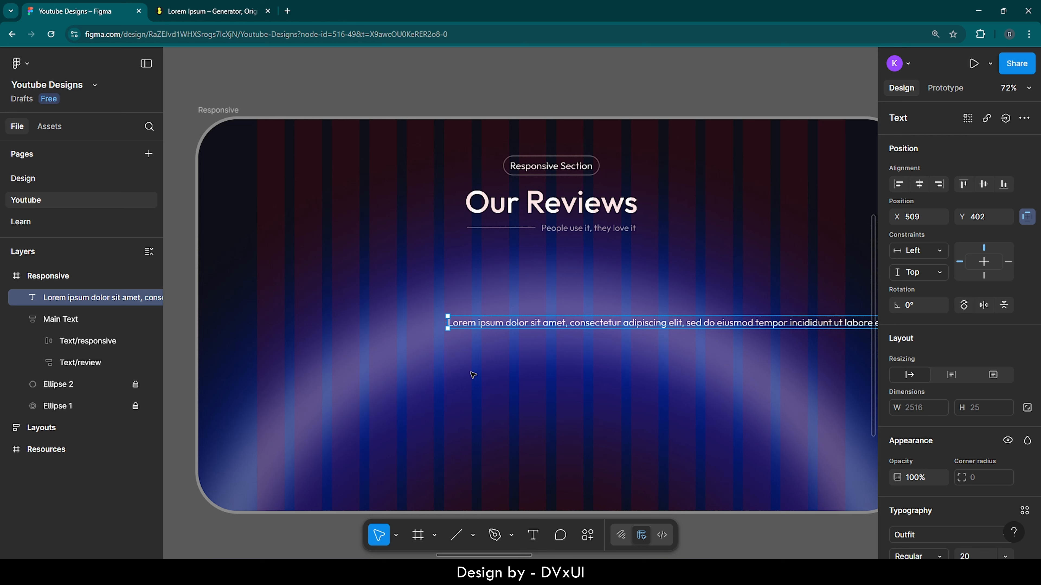
{"action": "left_click_drag", "start_coordinate": [446, 320], "coordinate": [701, 316]}
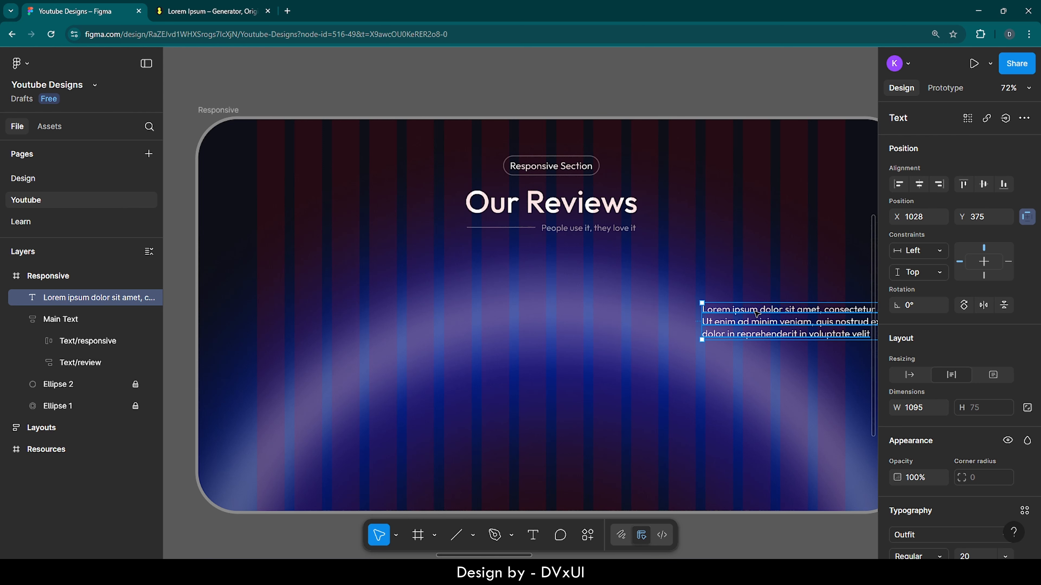
Step: Move the lorem ipsum passage into the section left of centre below the heading and narrow its text box to about 477
{"action": "left_click_drag", "start_coordinate": [807, 313], "coordinate": [397, 326]}
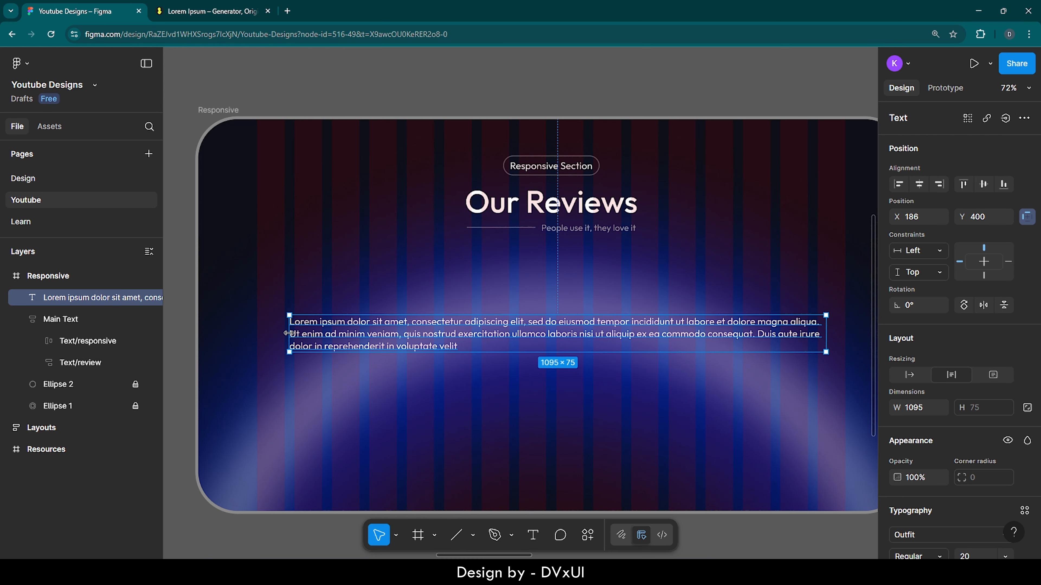
{"action": "left_click_drag", "start_coordinate": [289, 334], "coordinate": [595, 334]}
{"action": "left_click_drag", "start_coordinate": [679, 340], "coordinate": [422, 330]}
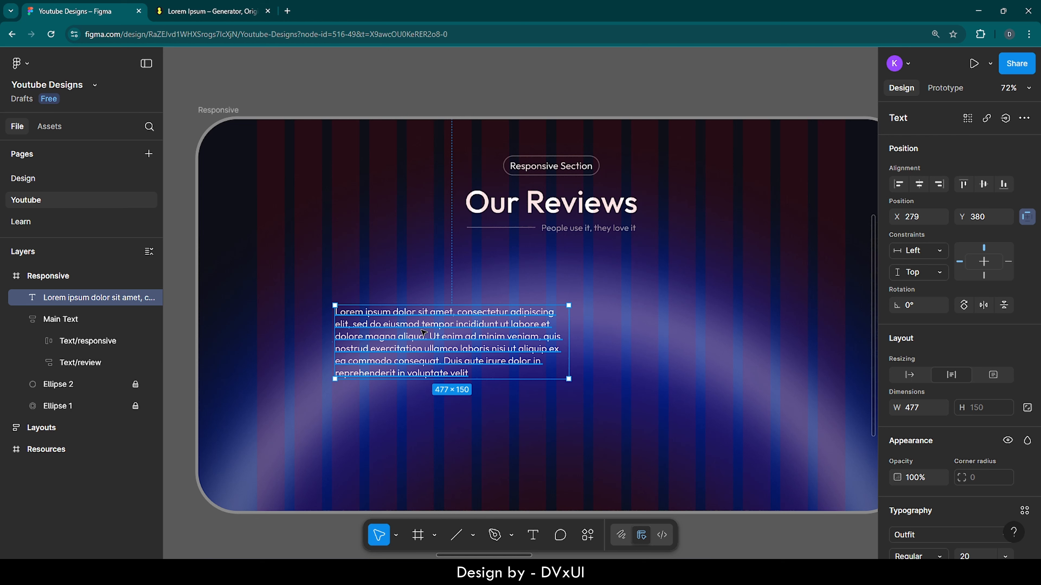
Step: Narrow the passage's text box further and set its width to exactly 280
{"action": "double_click", "coordinate": [423, 333]}
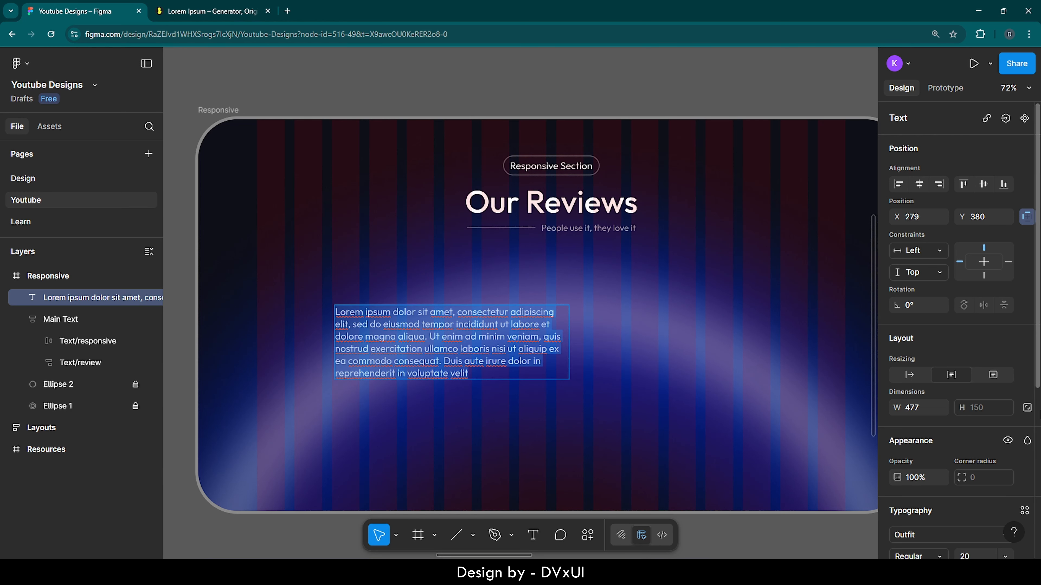
{"action": "scroll", "coordinate": [942, 377], "scroll_direction": "down", "scroll_amount": 6}
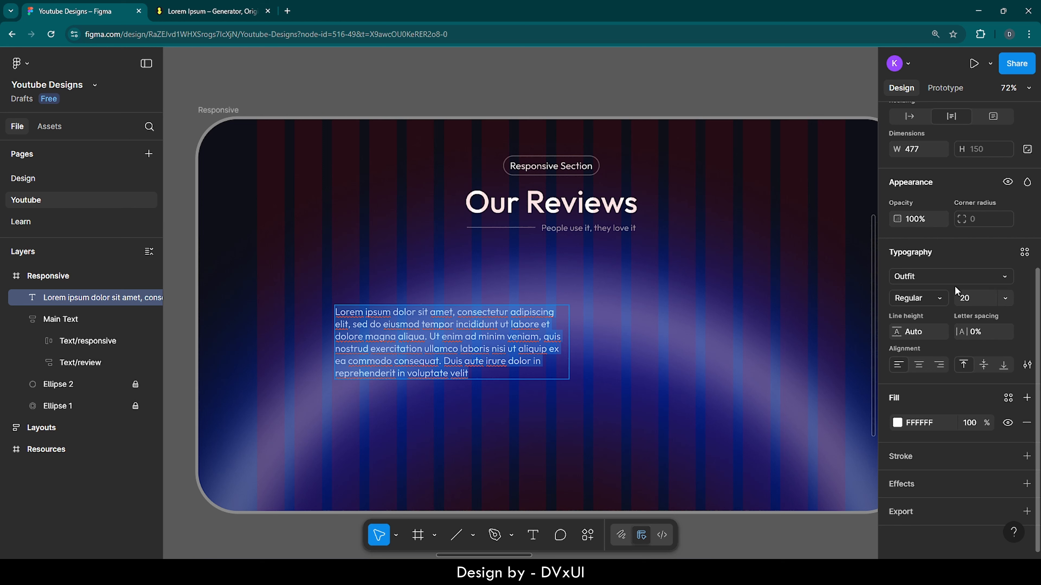
{"action": "left_click", "coordinate": [972, 298]}
{"action": "left_click_drag", "start_coordinate": [569, 328], "coordinate": [501, 329]}
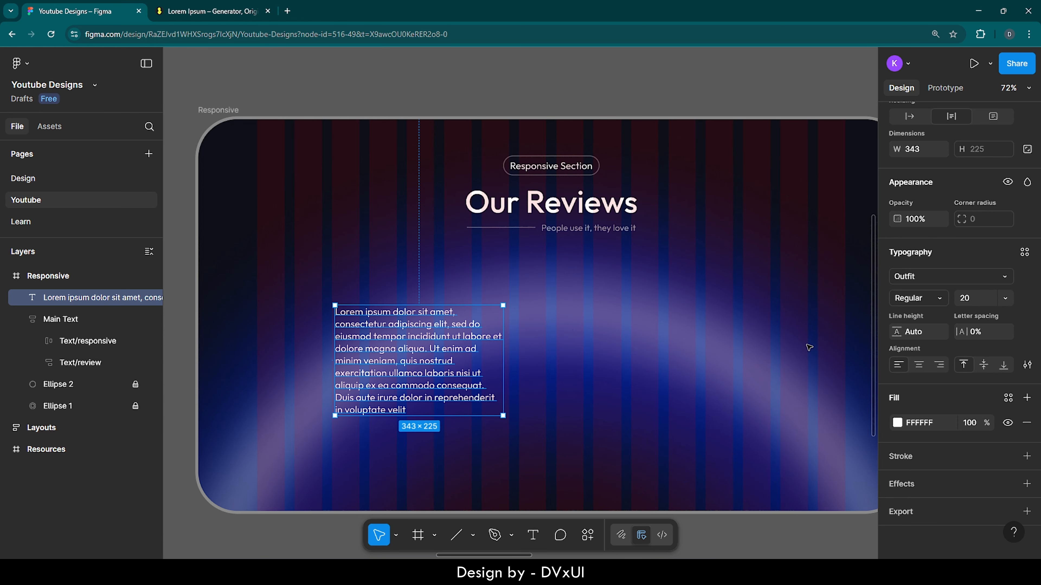
{"action": "scroll", "coordinate": [921, 318], "scroll_direction": "up", "scroll_amount": 3}
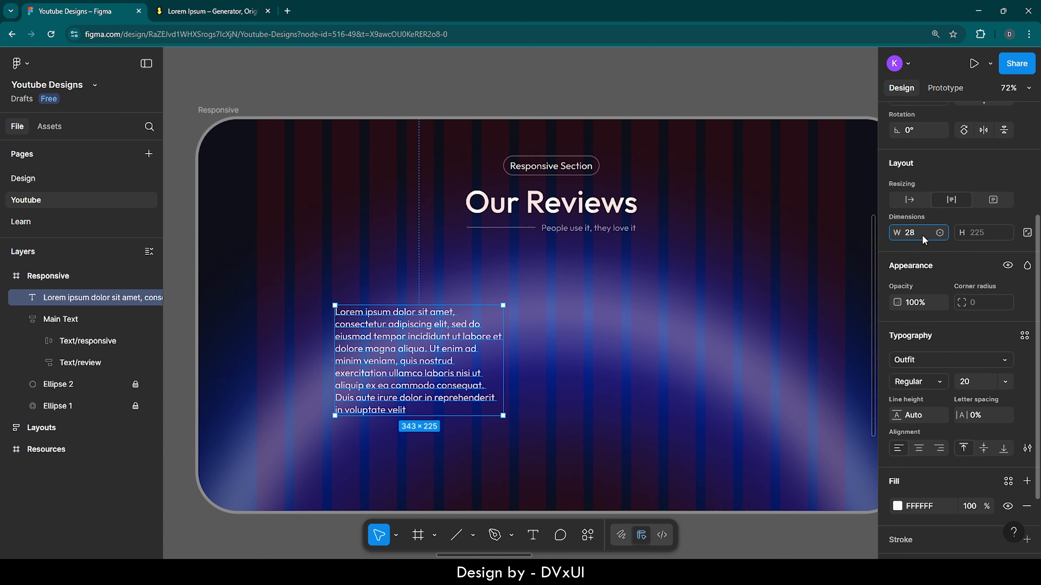
{"action": "key", "text": "Return"}
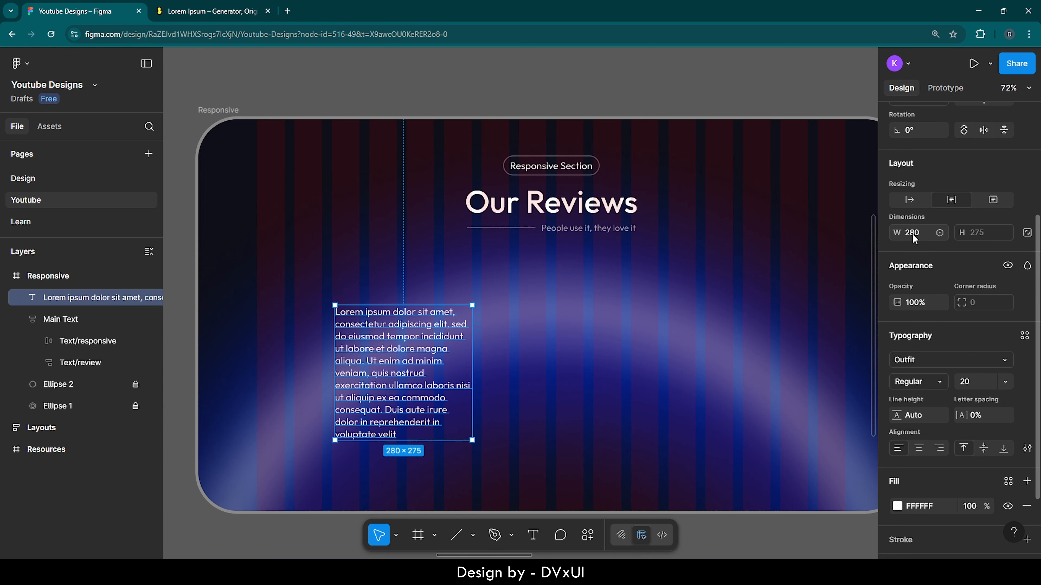
Step: Delete the sentence from "Ut enim ad minim" to "consequat." from the passage
{"action": "double_click", "coordinate": [416, 358]}
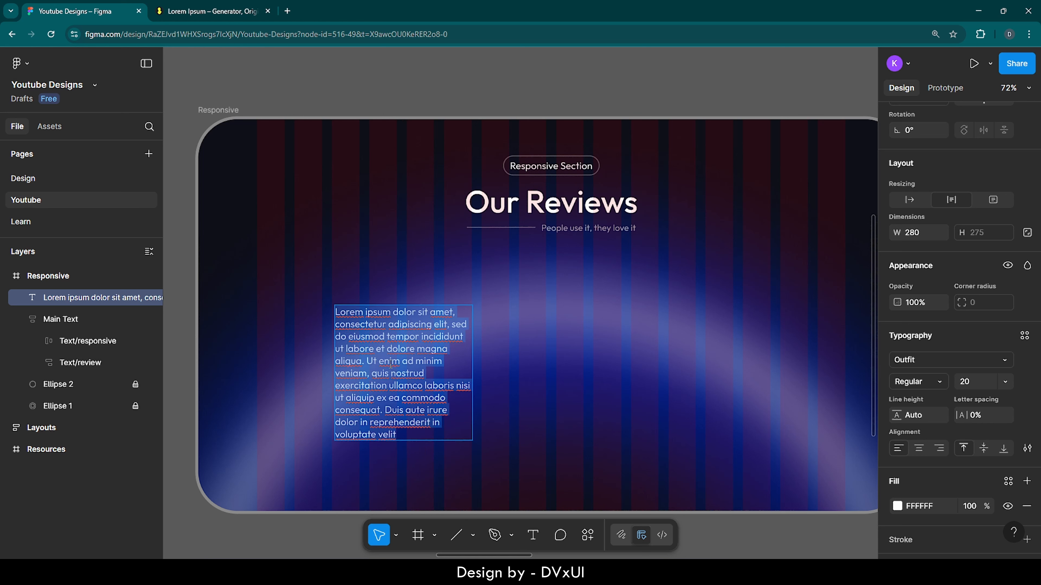
{"action": "left_click_drag", "start_coordinate": [369, 361], "coordinate": [384, 410]}
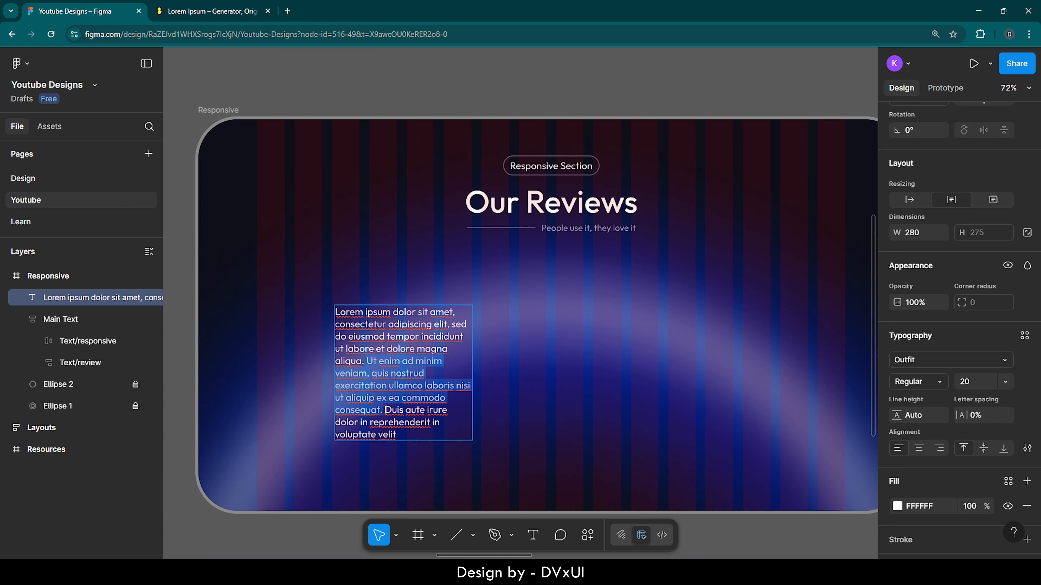
{"action": "key", "text": "BackSpace"}
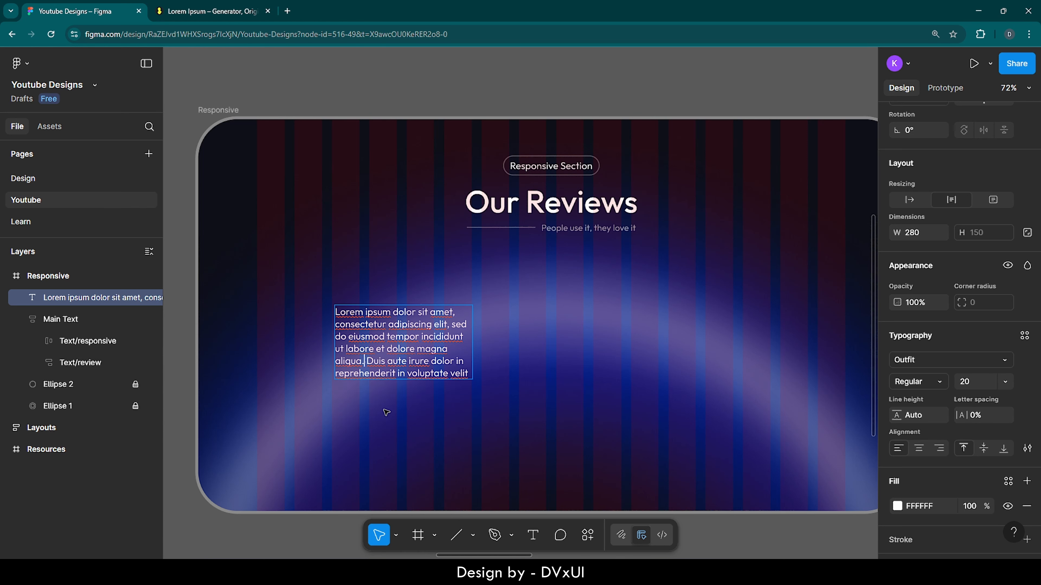
{"action": "left_click", "coordinate": [455, 417]}
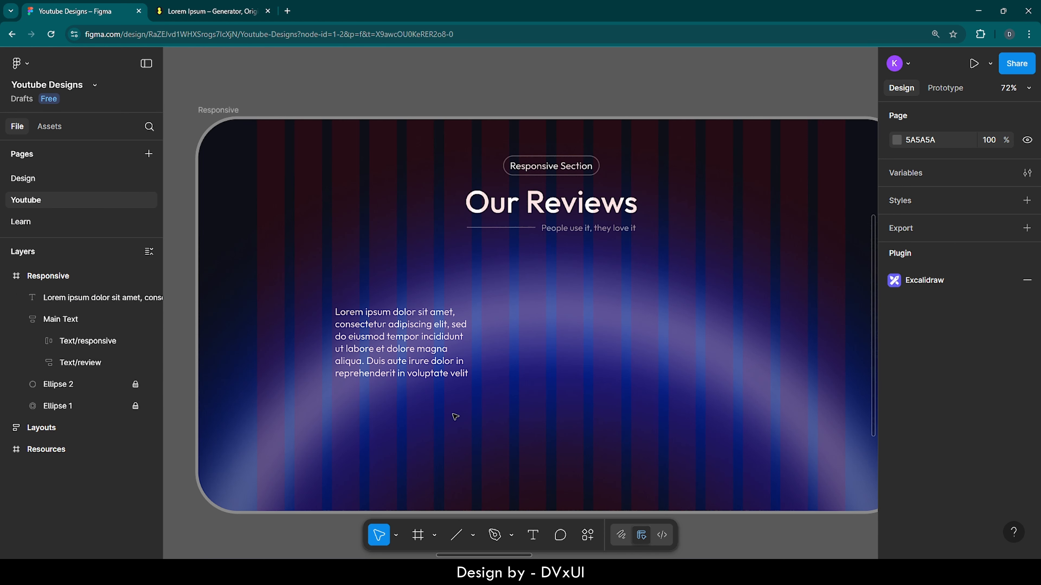
Step: Move the shortened passage slightly up and to the left within the section
{"action": "left_click", "coordinate": [390, 349]}
{"action": "left_click_drag", "start_coordinate": [389, 349], "coordinate": [370, 324]}
{"action": "left_click", "coordinate": [483, 353]}
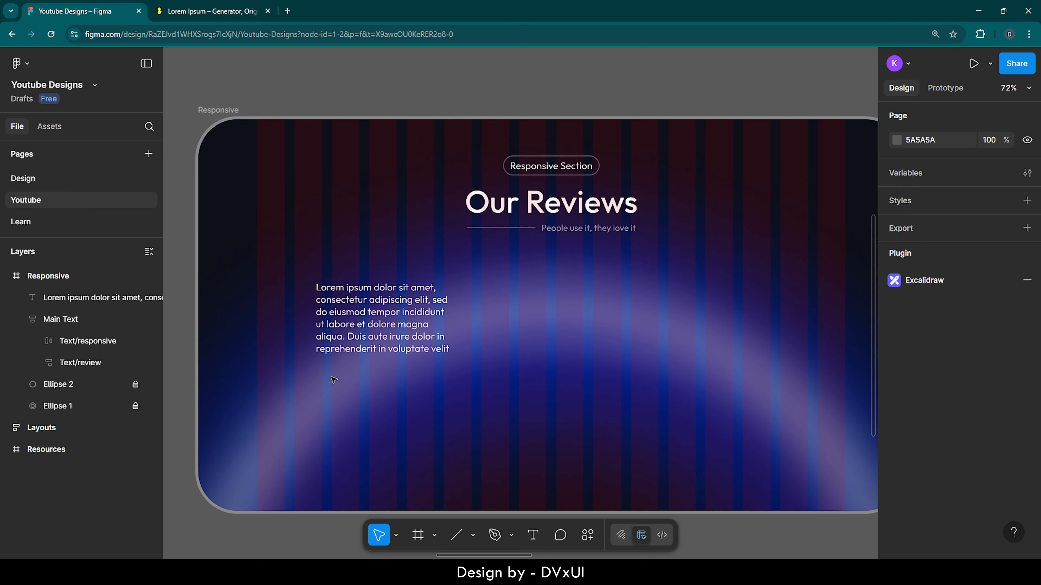
Step: Place a 100 × 100 frame below the passage and give it a white FFFFFF fill
{"action": "scroll", "coordinate": [332, 379], "scroll_direction": "up", "scroll_amount": 5, "text": "ctrl"}
{"action": "scroll", "coordinate": [333, 379], "scroll_direction": "down", "scroll_amount": 2}
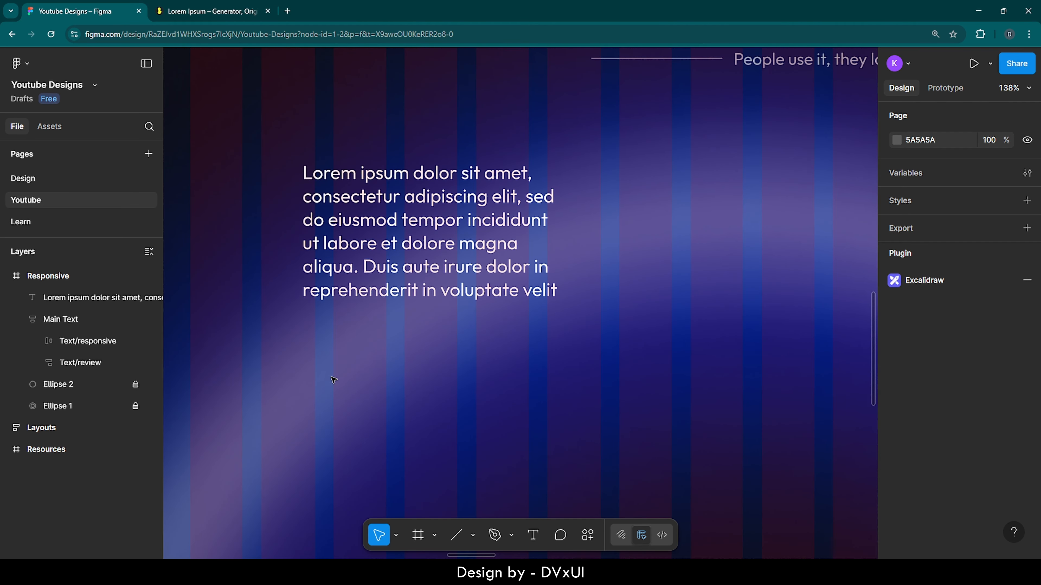
{"action": "key", "text": "f"}
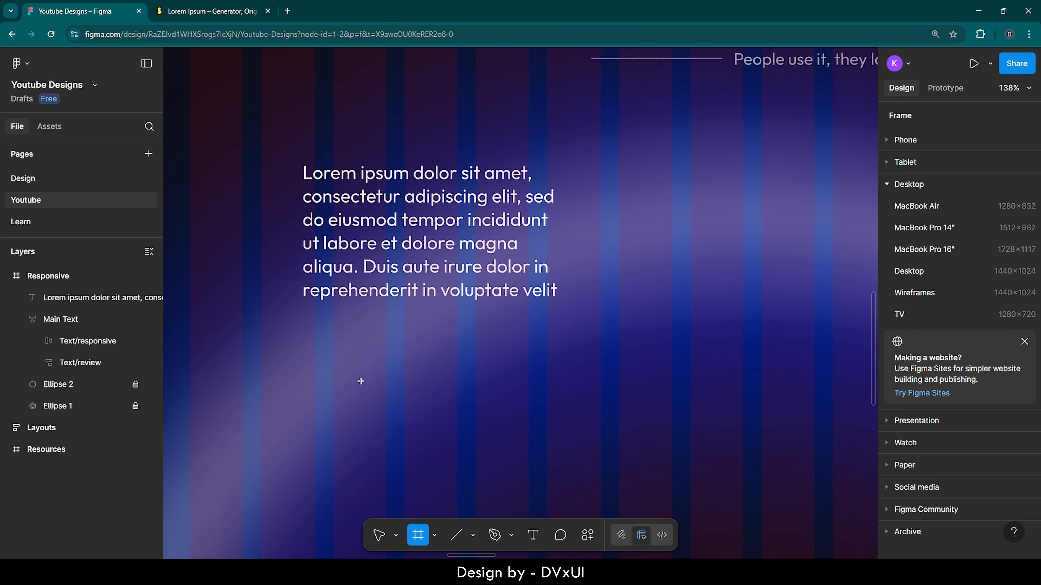
{"action": "left_click", "coordinate": [361, 381]}
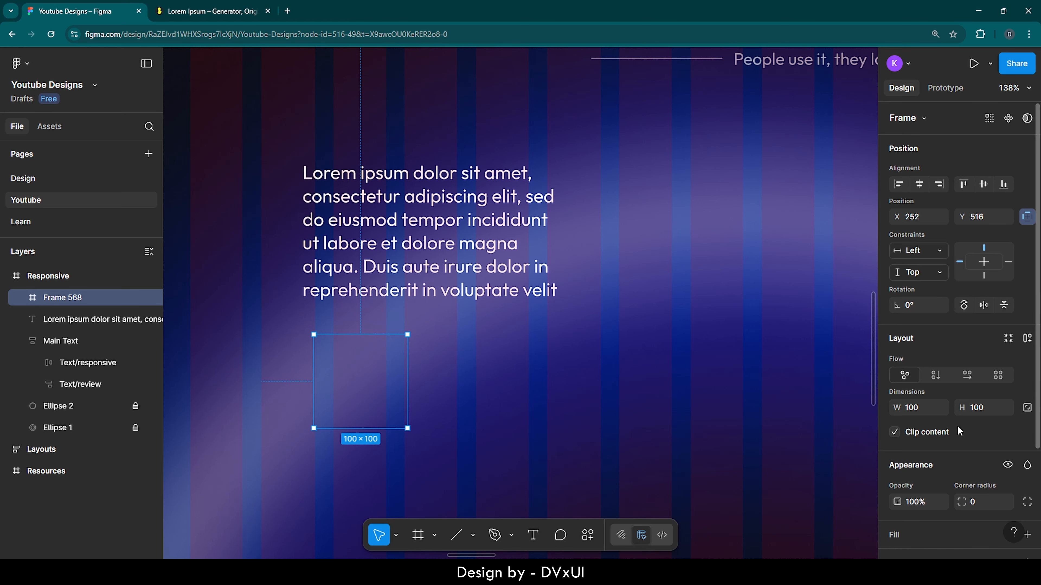
{"action": "scroll", "coordinate": [958, 431], "scroll_direction": "down", "scroll_amount": 3}
{"action": "left_click", "coordinate": [900, 404]}
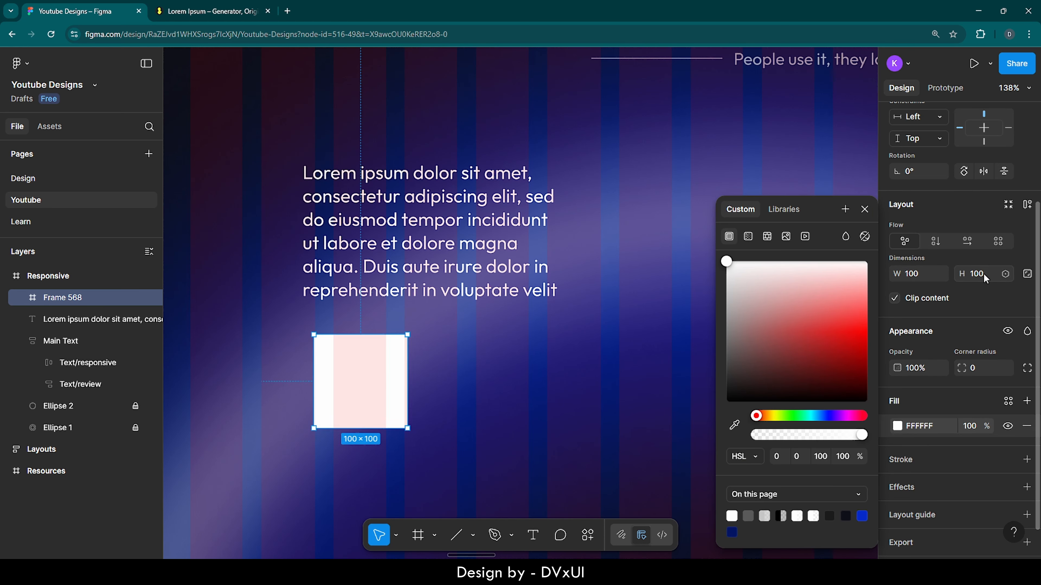
Step: Turn the white frame into a proportion-locked 70 × 70 circle with corner radius 100 and align it with the passage's left edge
{"action": "left_click", "coordinate": [1027, 274]}
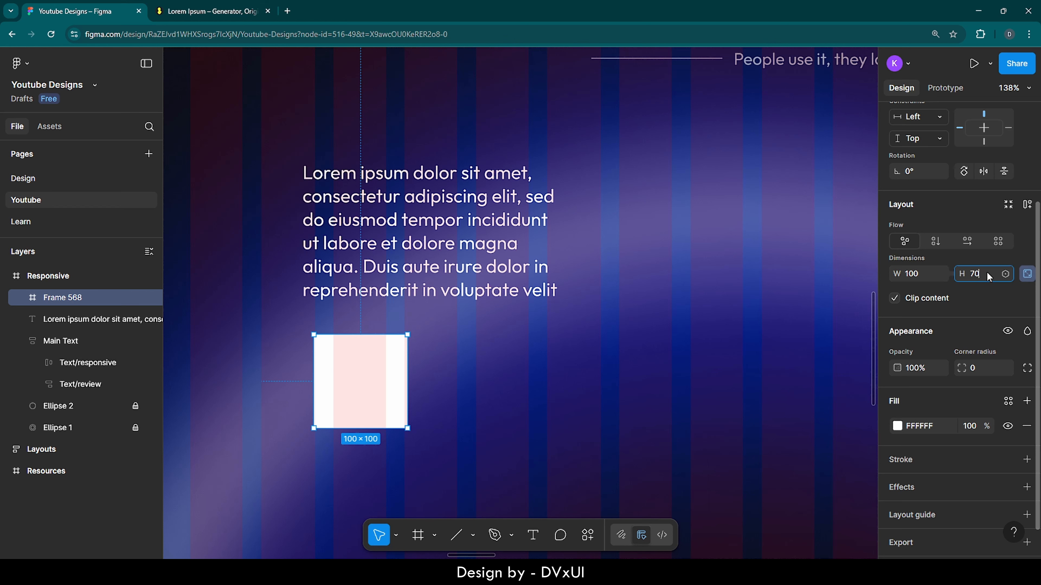
{"action": "key", "text": "Return"}
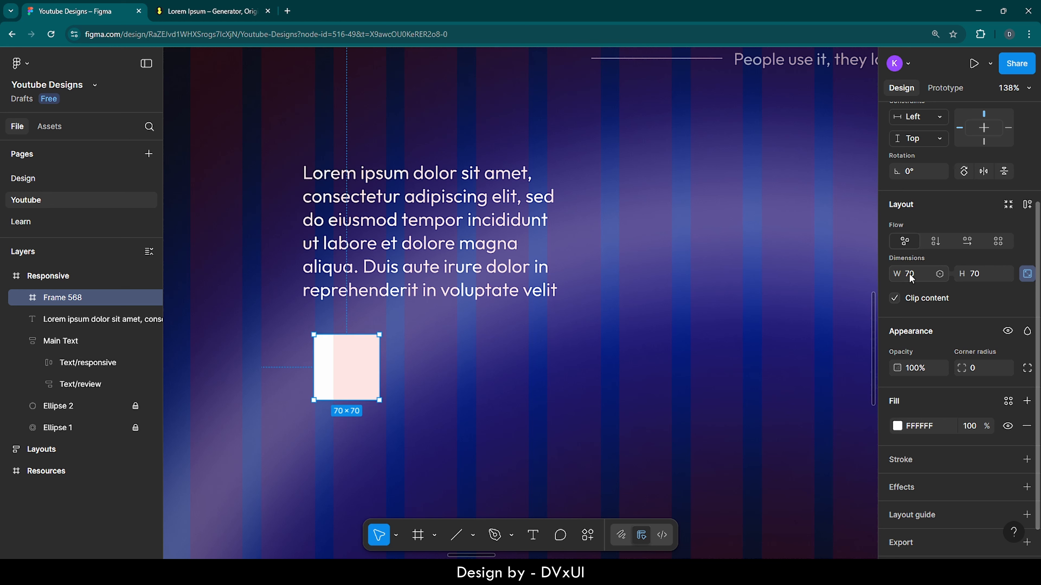
{"action": "left_click", "coordinate": [975, 369]}
{"action": "type", "text": "100"}
{"action": "key", "text": "Return"}
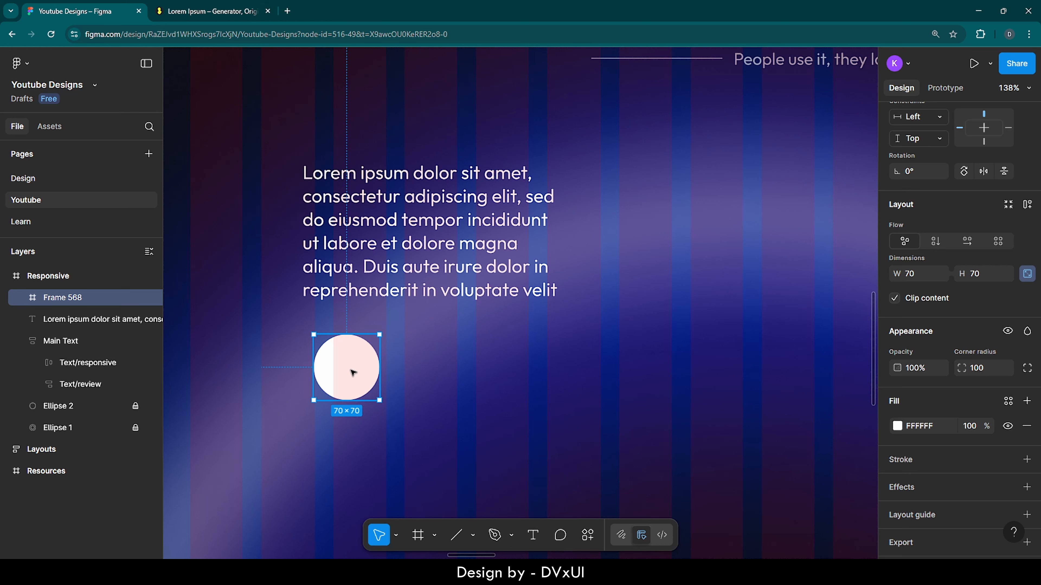
{"action": "left_click_drag", "start_coordinate": [352, 373], "coordinate": [342, 367]}
{"action": "left_click", "coordinate": [437, 357]}
{"action": "right_click", "coordinate": [435, 355]}
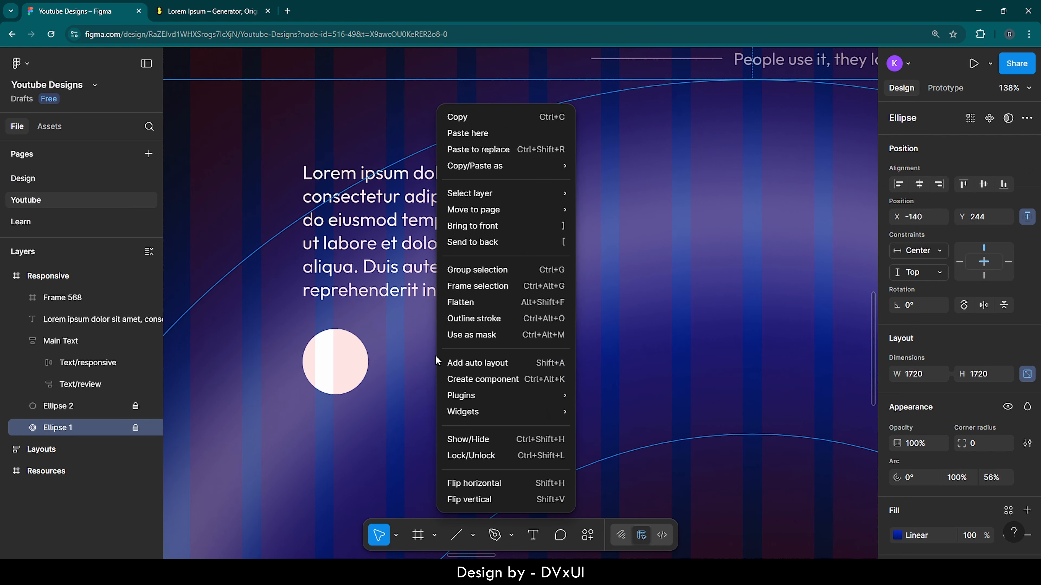
{"action": "mouse_move", "coordinate": [459, 395]}
{"action": "scroll", "coordinate": [224, 151], "scroll_direction": "down", "scroll_amount": 5}
{"action": "scroll", "coordinate": [223, 151], "scroll_direction": "down", "scroll_amount": 2}
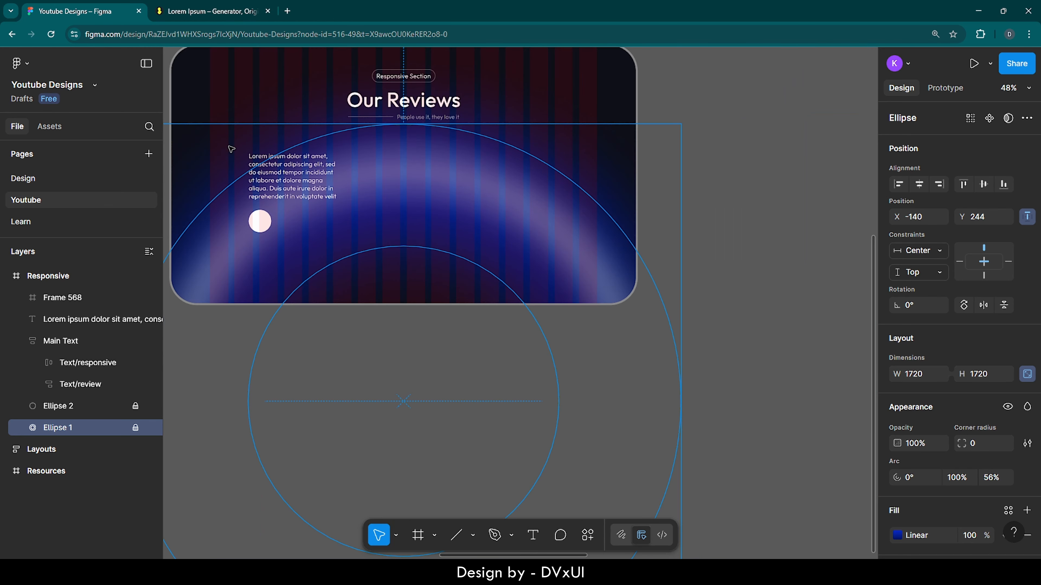
{"action": "scroll", "coordinate": [241, 150], "scroll_direction": "left", "scroll_amount": 4}
{"action": "left_click", "coordinate": [197, 123]}
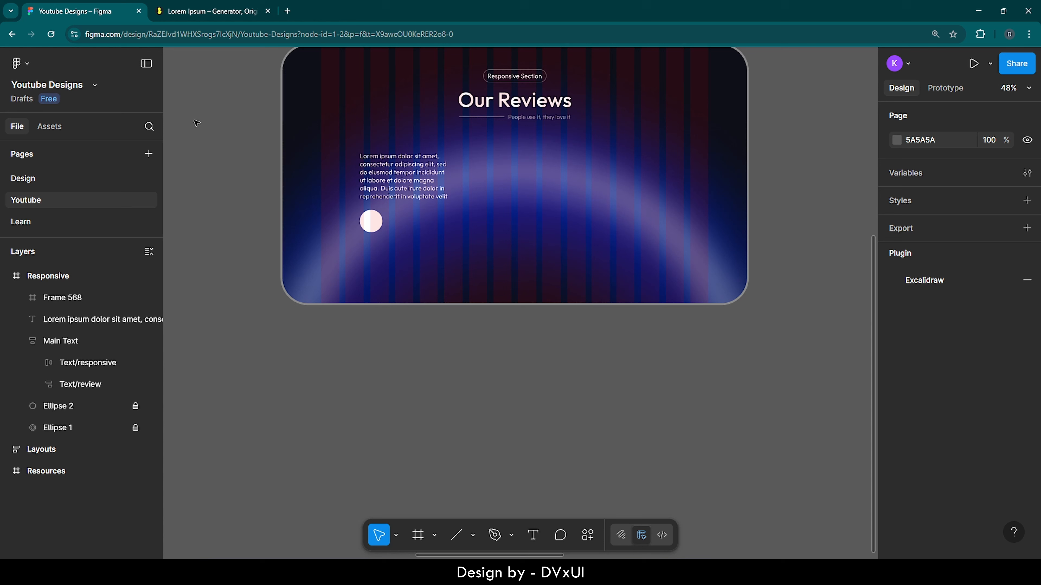
Step: Search the plugins for "unsplash" and run the Unsplash plugin
{"action": "right_click", "coordinate": [268, 240]}
{"action": "mouse_move", "coordinate": [308, 355]}
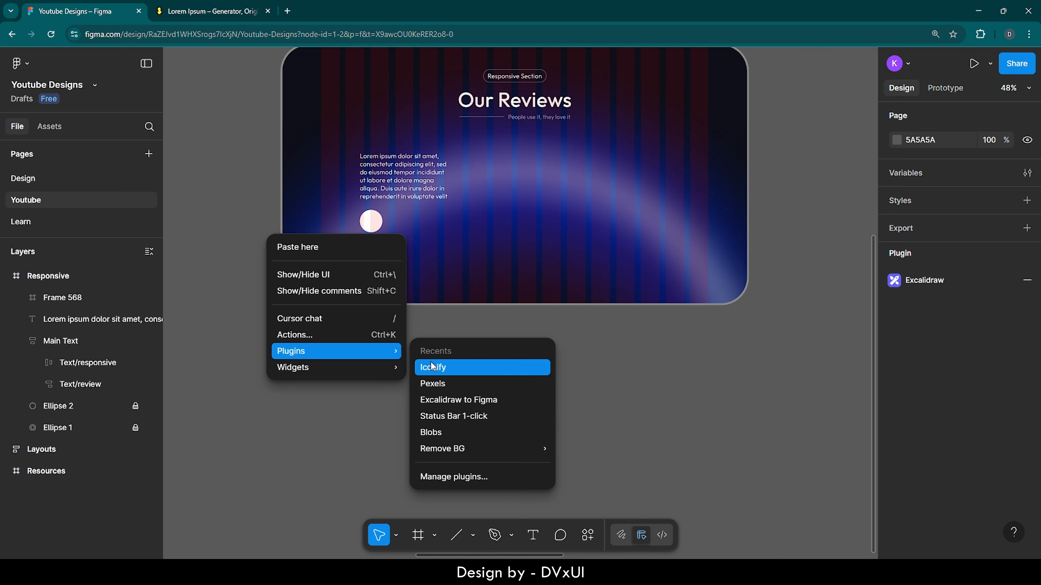
{"action": "left_click", "coordinate": [438, 477]}
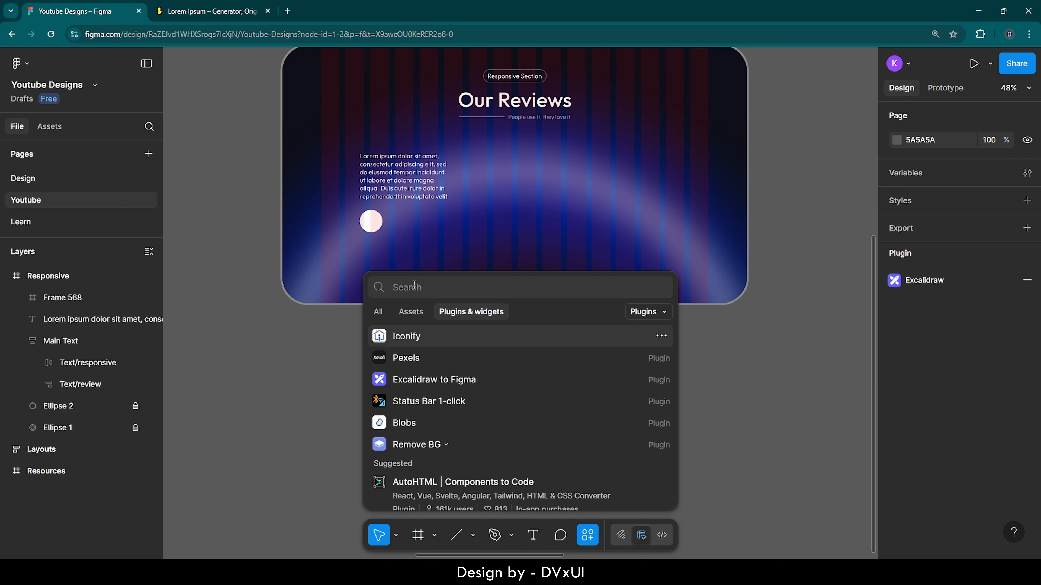
{"action": "type", "text": "unsplash"}
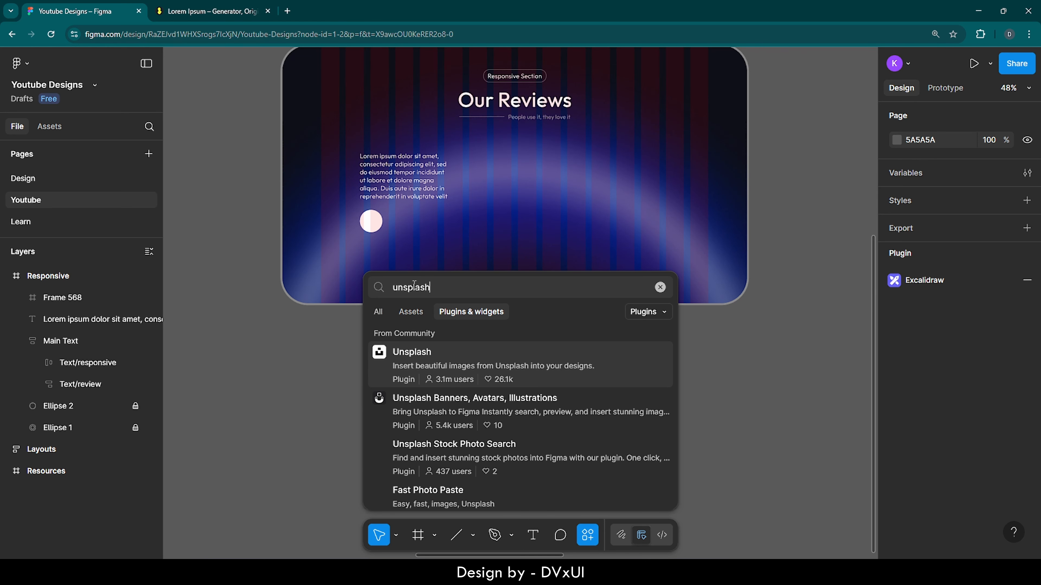
{"action": "left_click", "coordinate": [435, 371]}
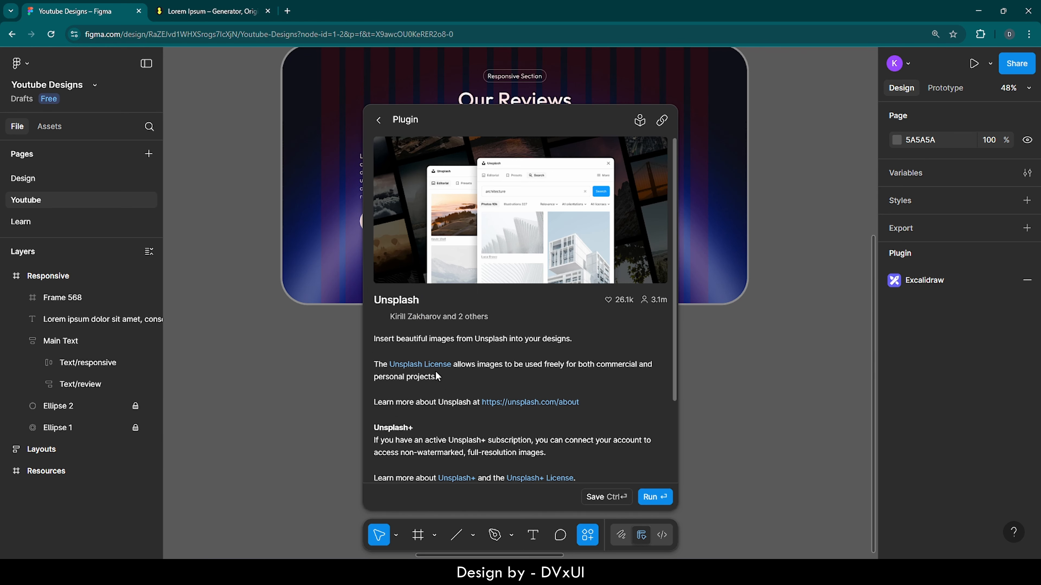
{"action": "left_click", "coordinate": [652, 499]}
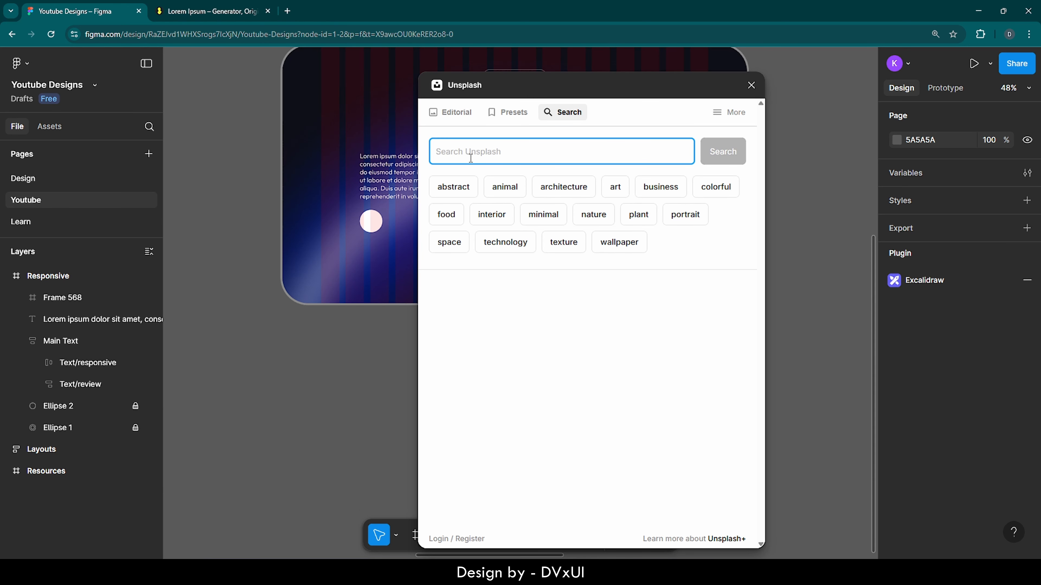
Step: Search Unsplash for "person", insert the photo of the red-haired woman by the lake onto the canvas, and close the plugin
{"action": "type", "text": "person"}
{"action": "key", "text": "Return"}
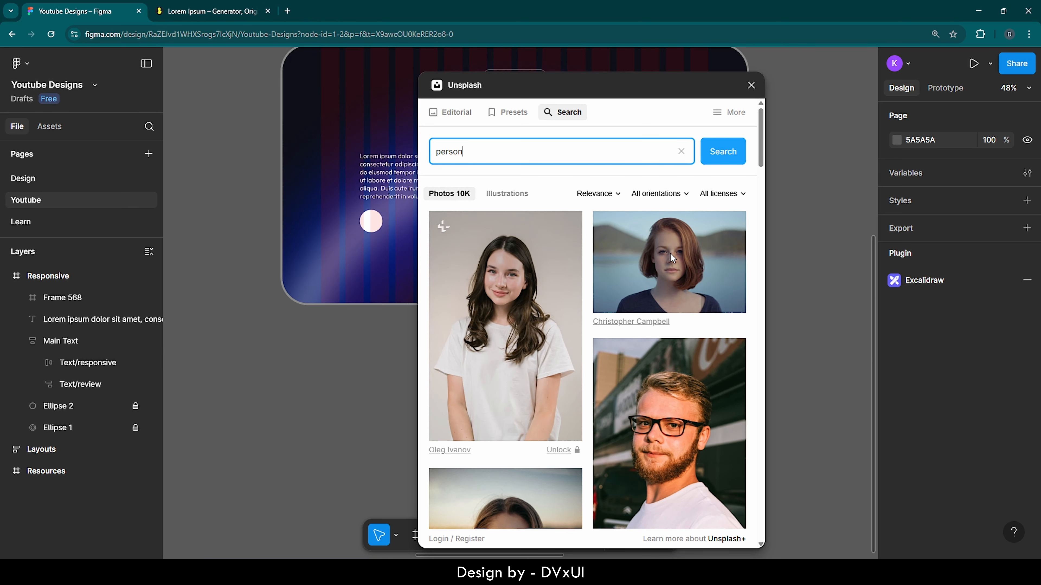
{"action": "left_click_drag", "start_coordinate": [670, 252], "coordinate": [296, 376]}
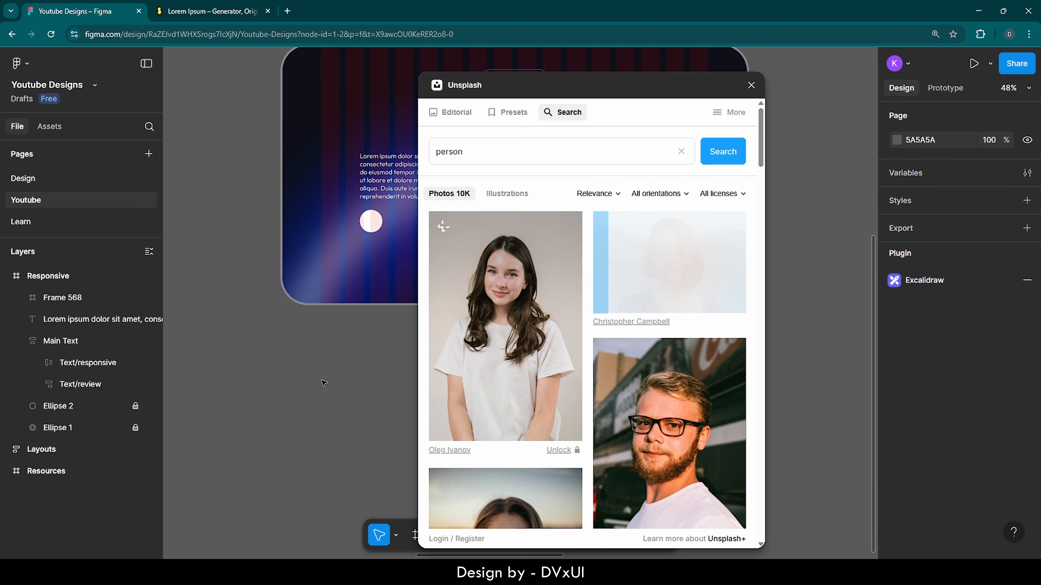
{"action": "key", "text": "Escape"}
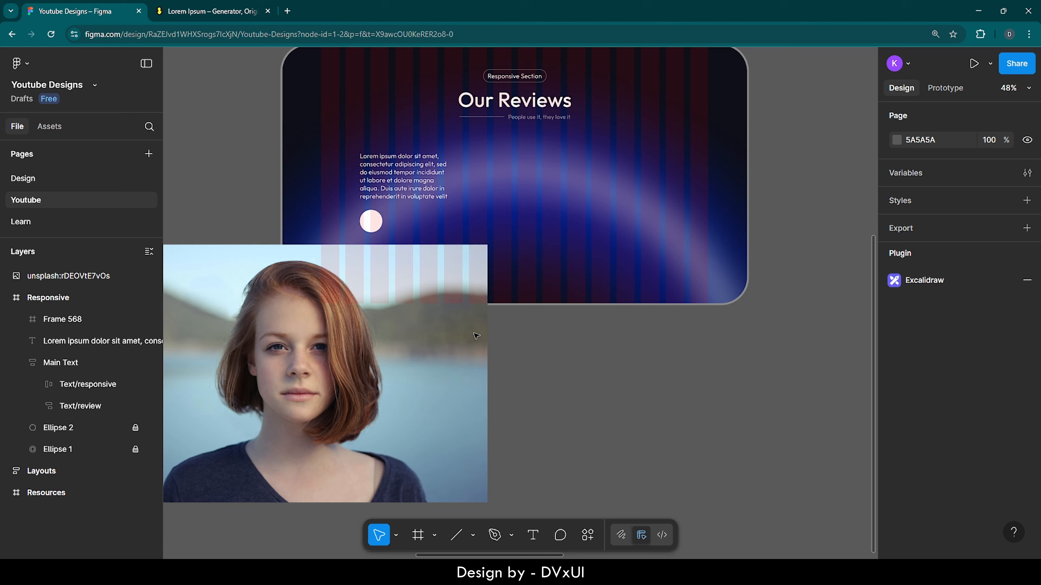
Step: Scale the inserted portrait photo down proportionally around its centre to about 164 × 110
{"action": "left_click", "coordinate": [438, 368]}
{"action": "scroll", "coordinate": [436, 365], "scroll_direction": "left", "scroll_amount": 5}
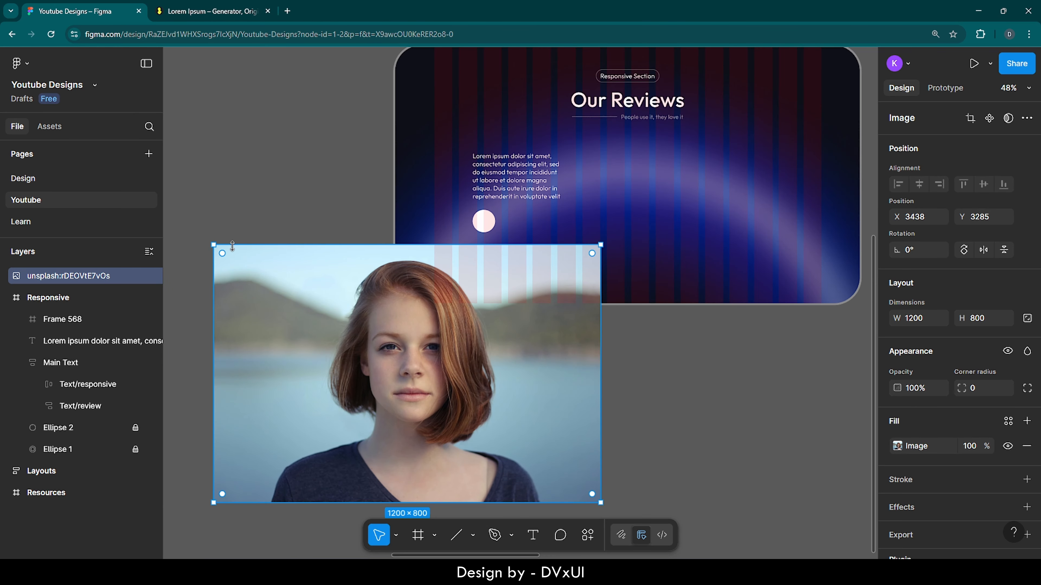
{"action": "left_click_drag", "start_coordinate": [216, 244], "coordinate": [381, 366]}
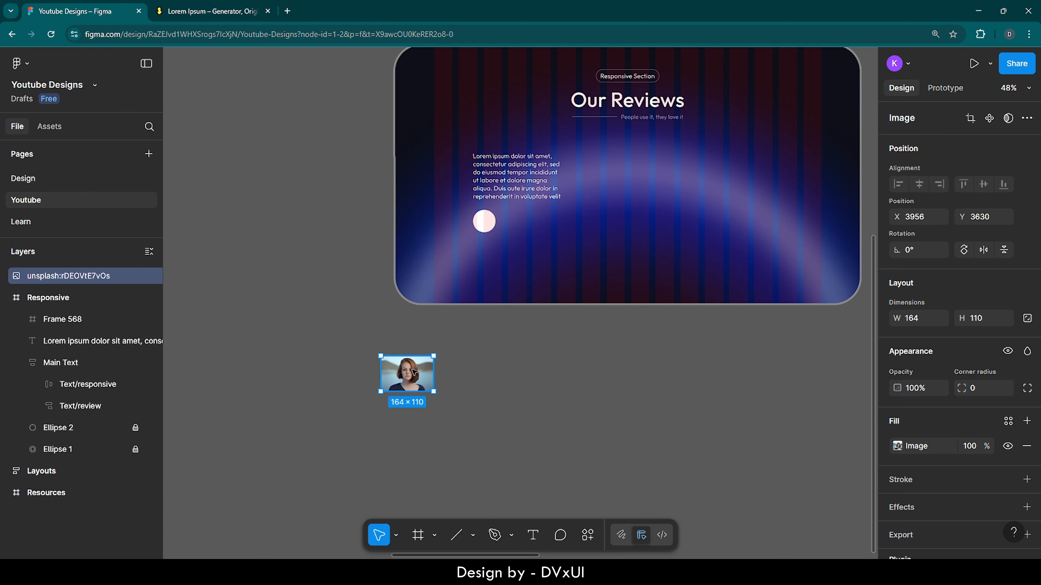
Step: Cut the portrait from the canvas and paste it inside the white circular frame below the passage
{"action": "key", "text": "ctrl+x"}
{"action": "left_click", "coordinate": [485, 219]}
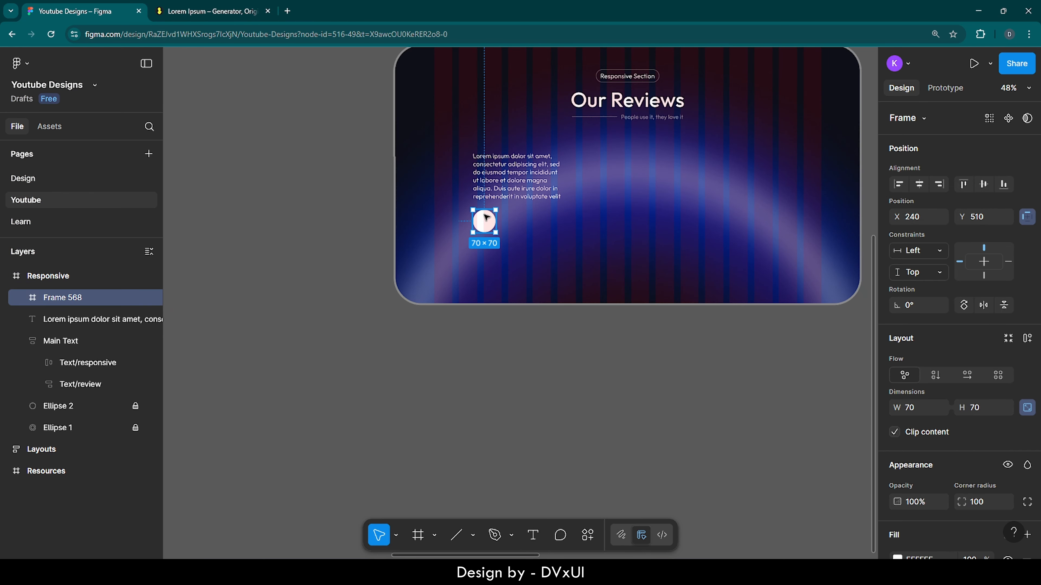
{"action": "scroll", "coordinate": [486, 217], "scroll_direction": "up", "scroll_amount": 5}
{"action": "scroll", "coordinate": [486, 218], "scroll_direction": "up", "scroll_amount": 5}
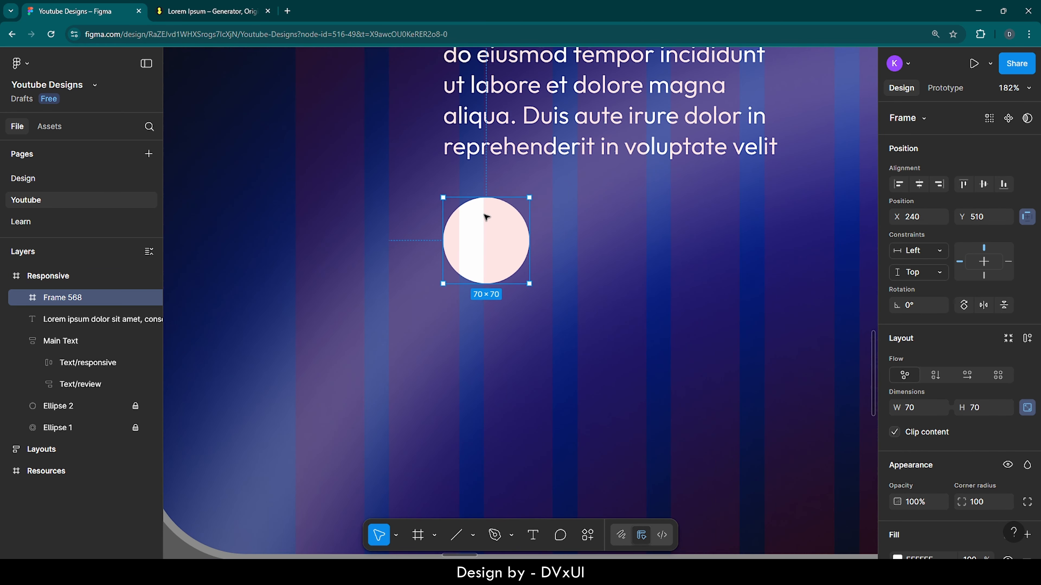
{"action": "key", "text": "ctrl+v"}
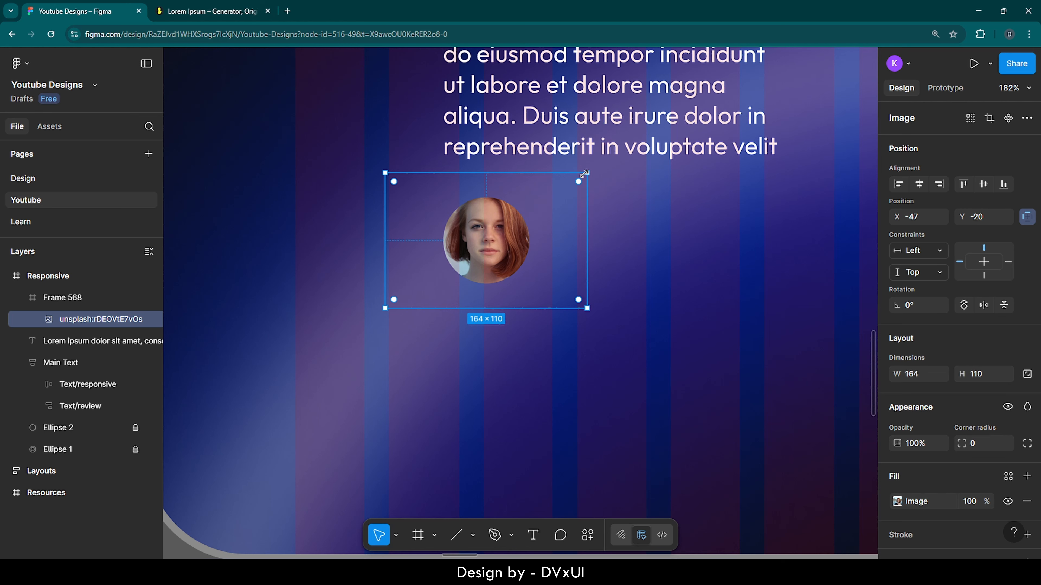
Step: Shrink the portrait photo proportionally inside its circular frame, and move the frame up closer to the passage, to about Y 494
{"action": "left_click_drag", "start_coordinate": [585, 174], "coordinate": [565, 199]}
{"action": "left_click", "coordinate": [615, 203]}
{"action": "scroll", "coordinate": [615, 204], "scroll_direction": "up", "scroll_amount": 3}
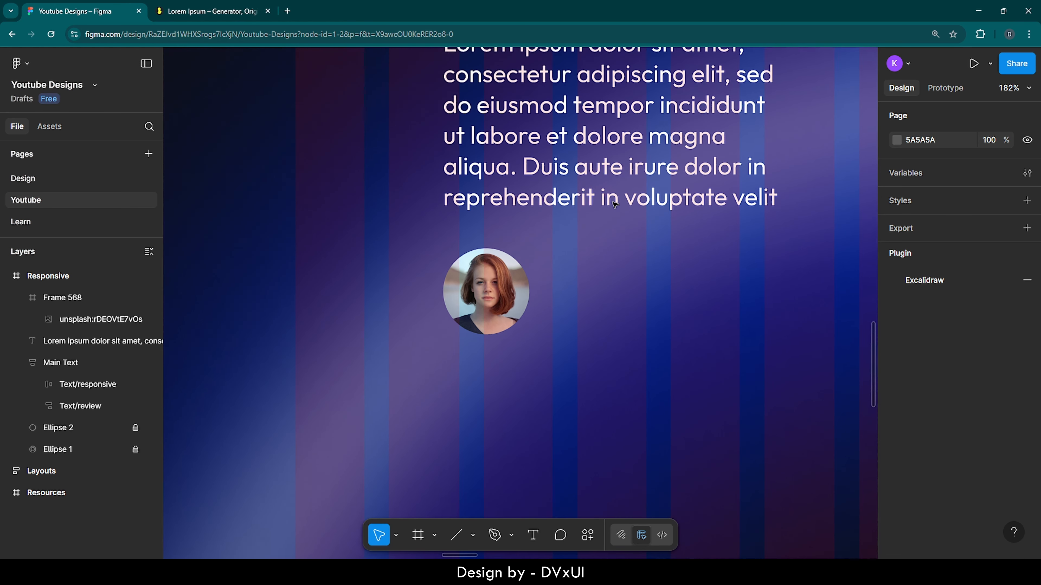
{"action": "scroll", "coordinate": [615, 203], "scroll_direction": "right", "scroll_amount": 3}
{"action": "left_click", "coordinate": [418, 357]}
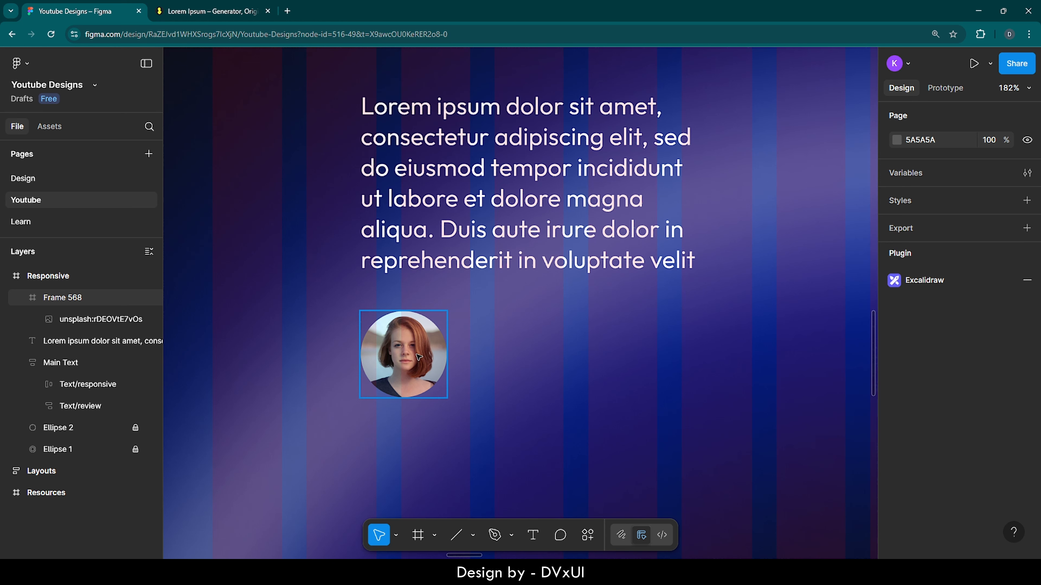
{"action": "left_click_drag", "start_coordinate": [417, 357], "coordinate": [418, 337]}
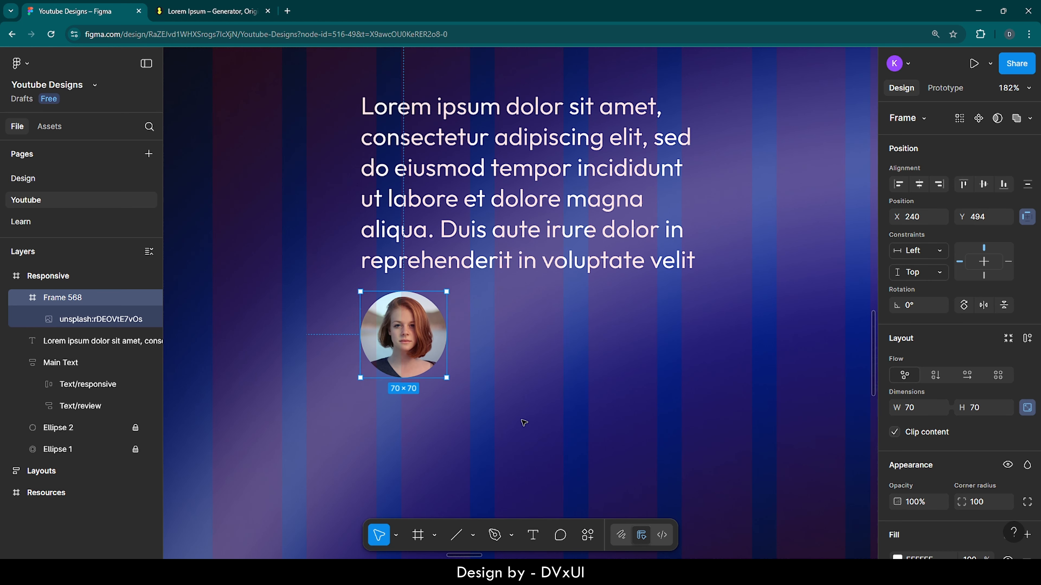
Step: Add a text layer with the reviewer's full name beside the circular portrait
{"action": "key", "text": "t"}
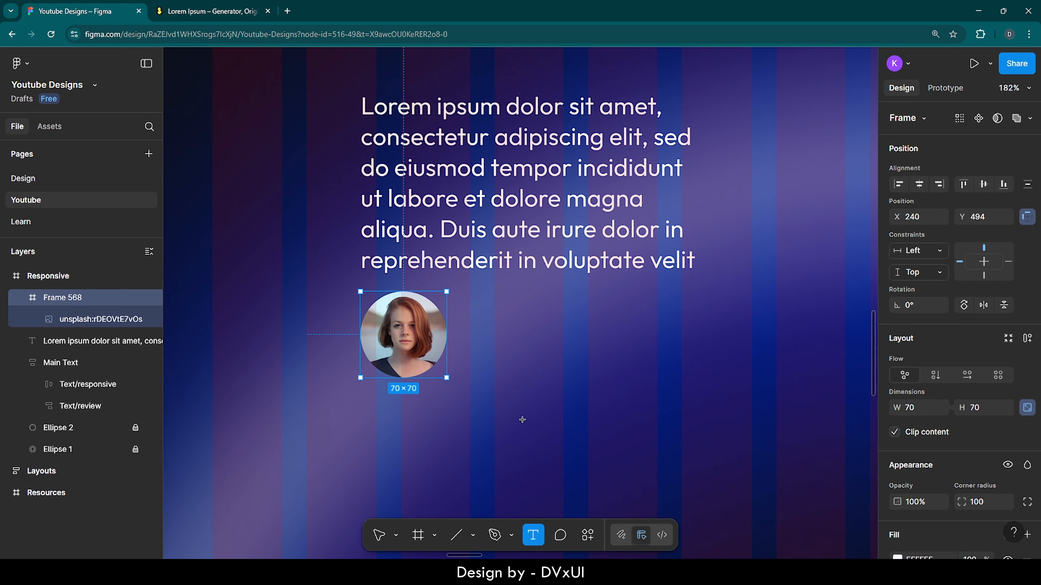
{"action": "left_click", "coordinate": [489, 316]}
{"action": "type", "text": "Ca"}
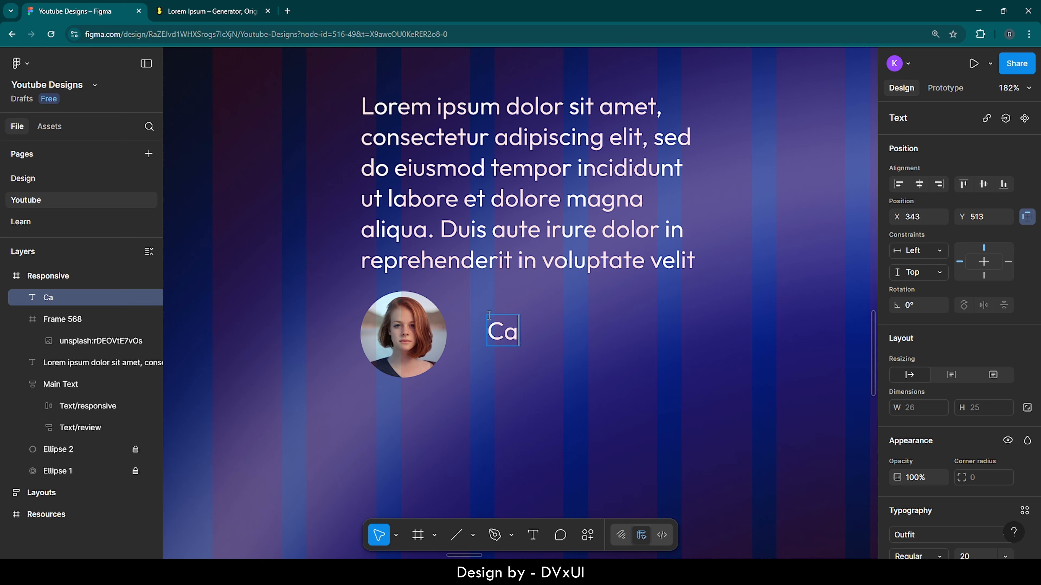
{"action": "type", "text": "rolina "}
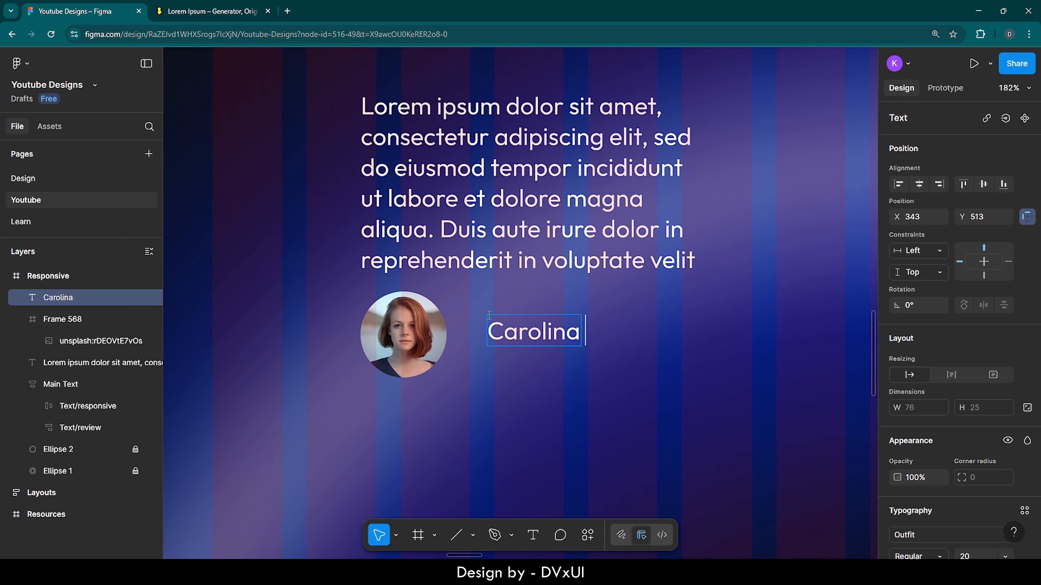
{"action": "type", "text": "Abbott"}
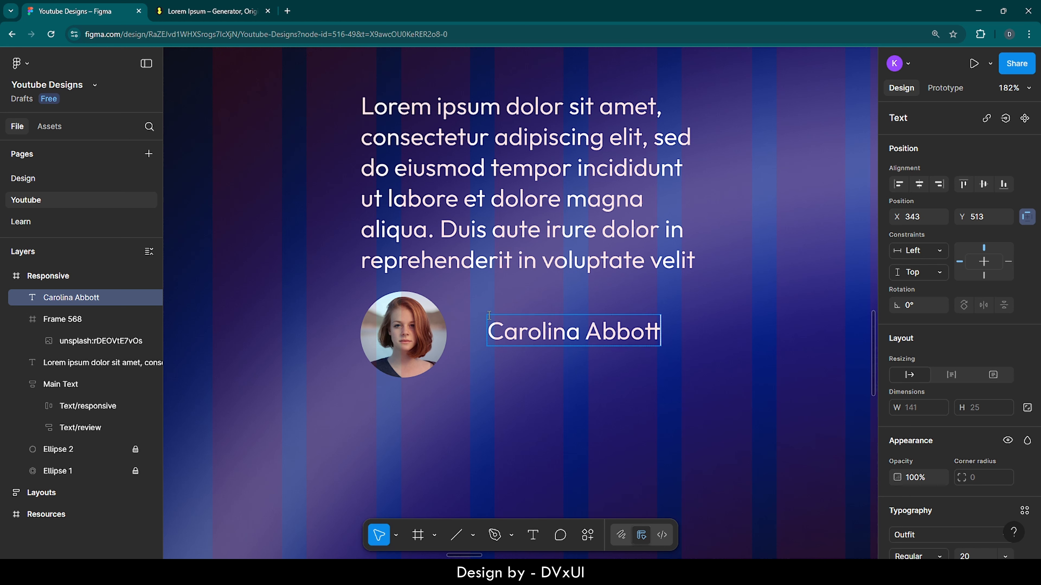
{"action": "key", "text": "Left"}
{"action": "key", "text": "Left"}
{"action": "key", "text": "BackSpace"}
{"action": "key", "text": "Escape"}
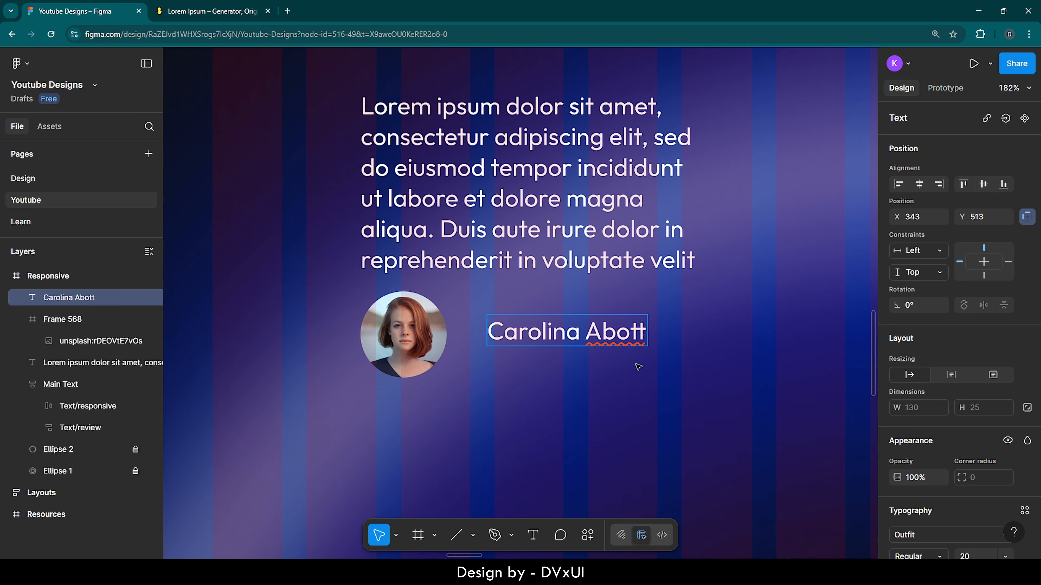
Step: Duplicate the reviewer's name text, place the copy directly below at about Y 533, and change its wording to "Business Owner"
{"action": "key", "text": "ctrl+d"}
{"action": "left_click_drag", "start_coordinate": [585, 344], "coordinate": [585, 369]}
{"action": "double_click", "coordinate": [586, 369]}
{"action": "key", "text": "BackSpace"}
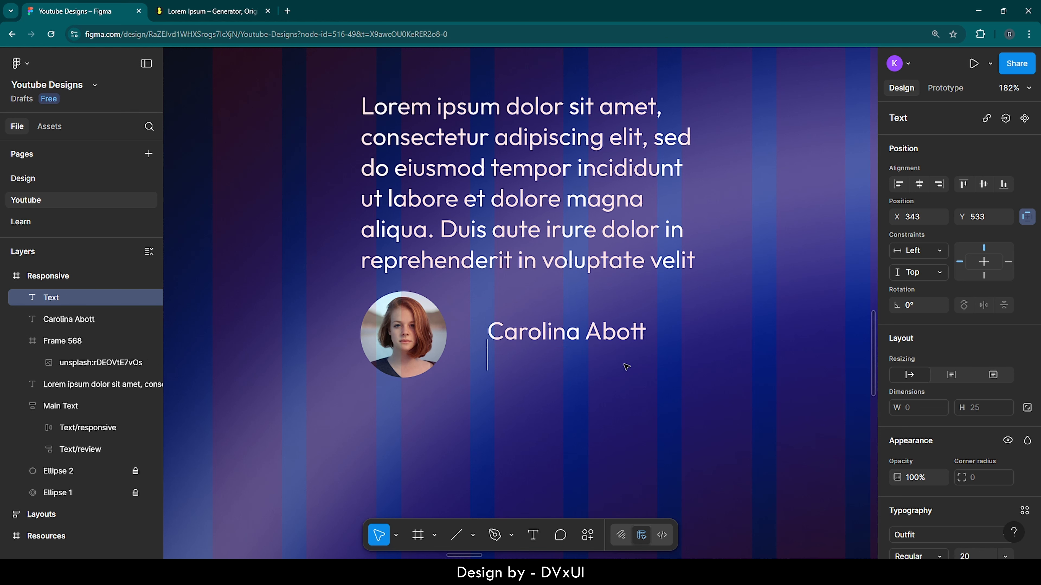
{"action": "type", "text": "Business "}
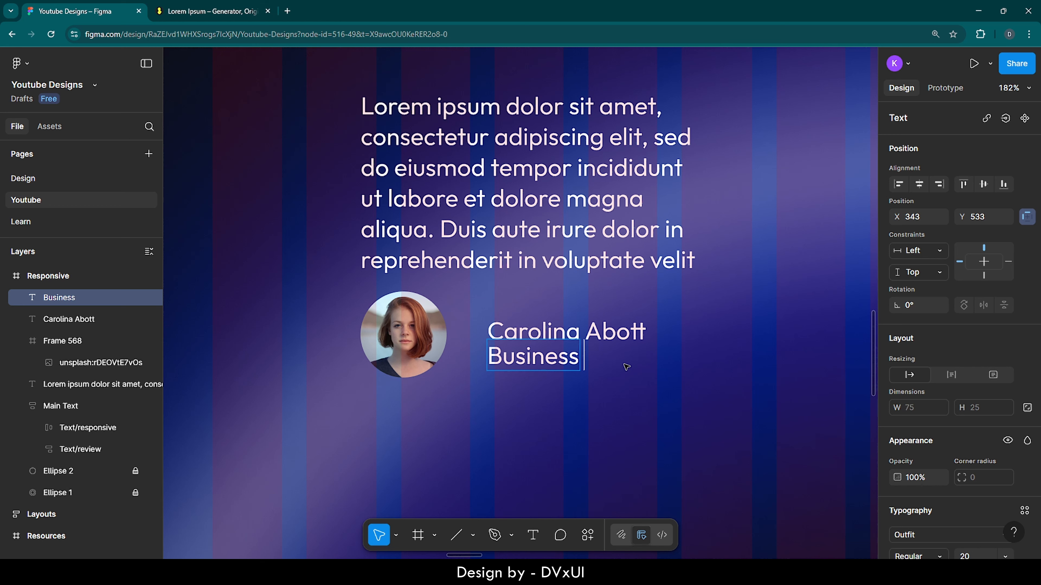
{"action": "type", "text": "Owner"}
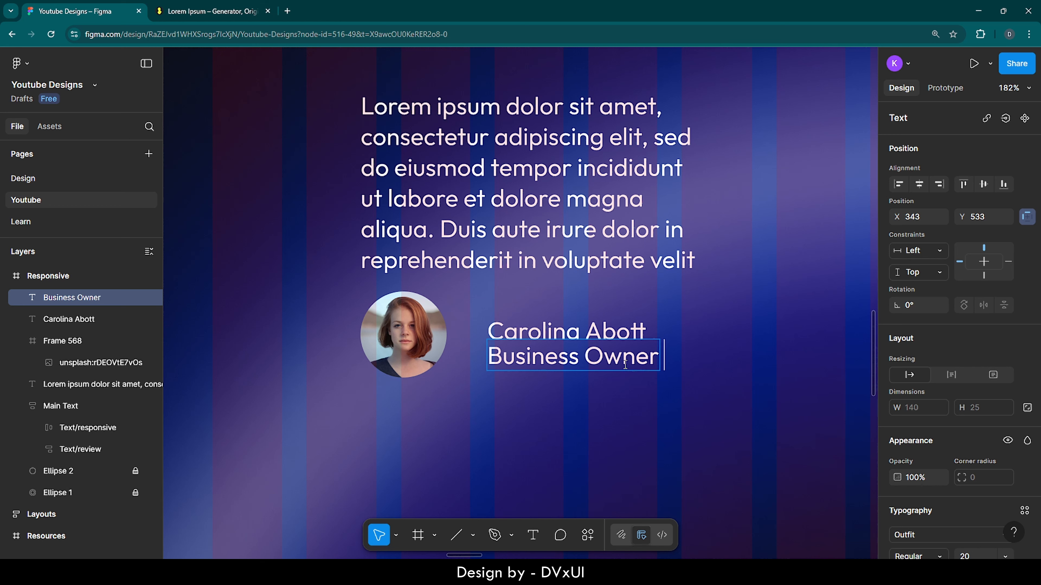
{"action": "key", "text": "Escape"}
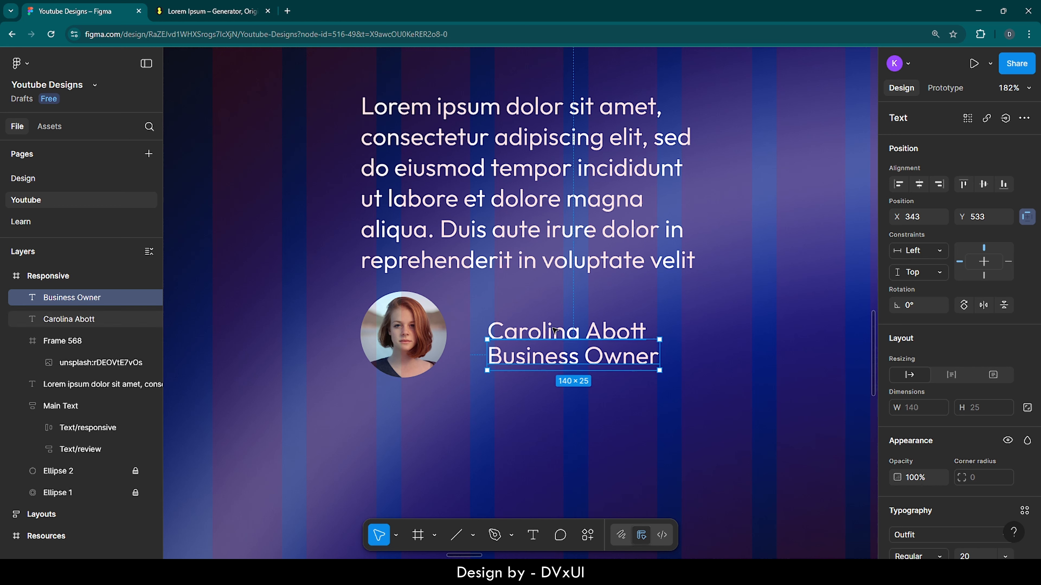
Step: Set the reviewer's name text to font size 24 and Medium weight
{"action": "left_click", "coordinate": [554, 330]}
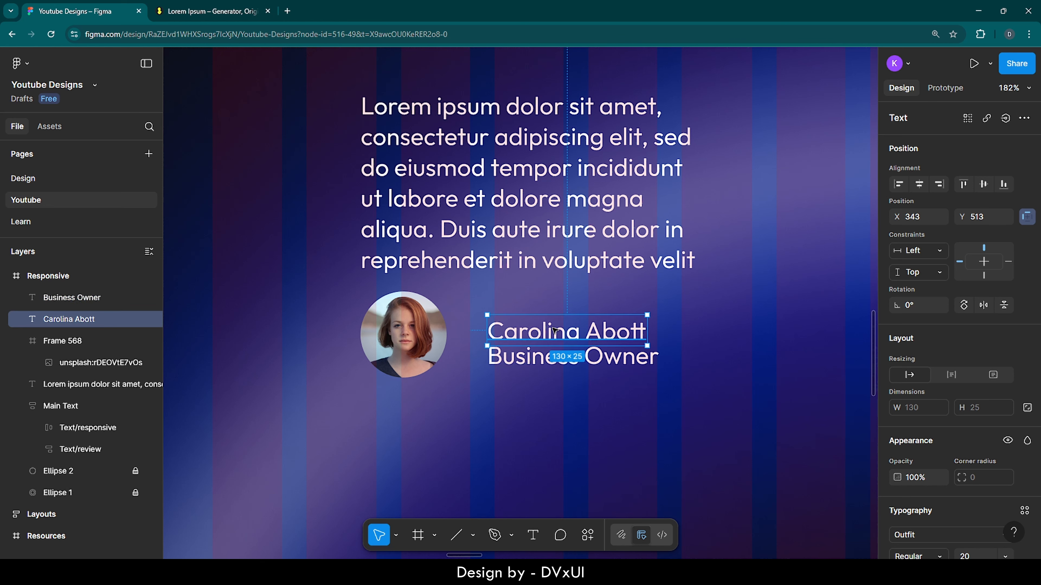
{"action": "scroll", "coordinate": [943, 432], "scroll_direction": "down", "scroll_amount": 3}
{"action": "left_click", "coordinate": [974, 445]}
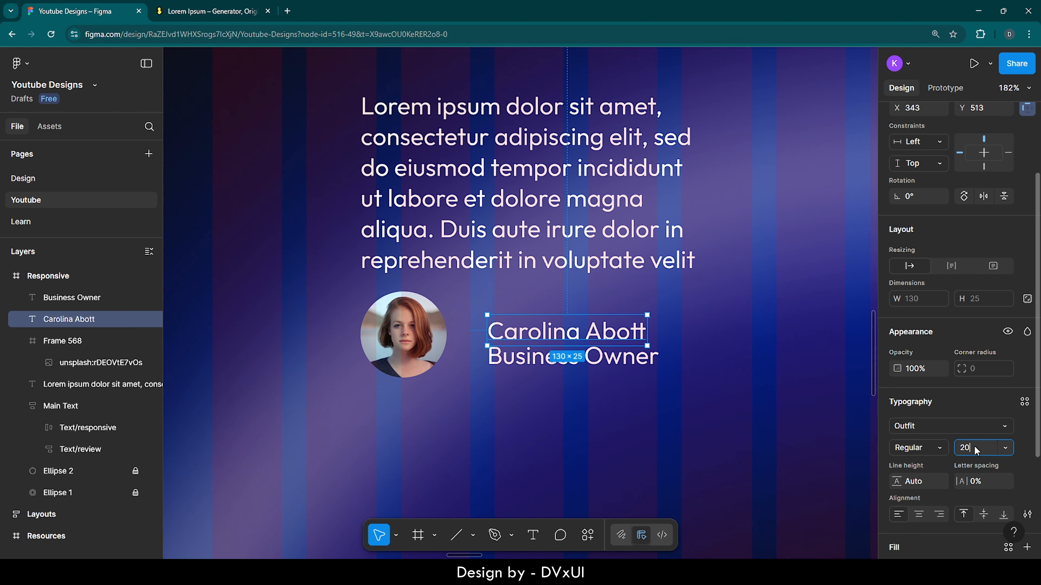
{"action": "scroll", "coordinate": [974, 445], "scroll_direction": "down", "scroll_amount": 1}
{"action": "type", "text": "24"}
{"action": "key", "text": "Return"}
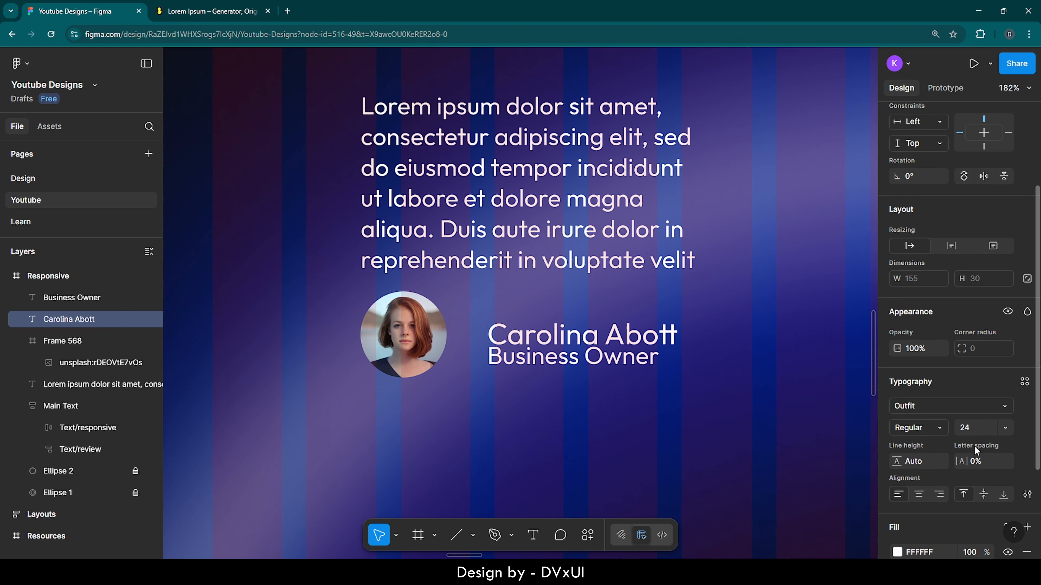
{"action": "left_click", "coordinate": [918, 427]}
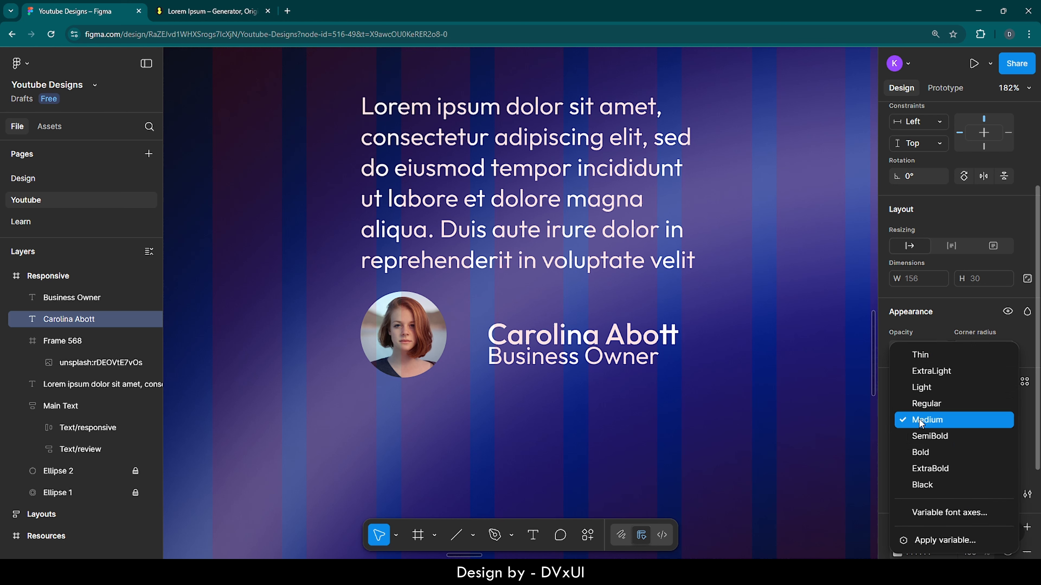
{"action": "left_click", "coordinate": [611, 360]}
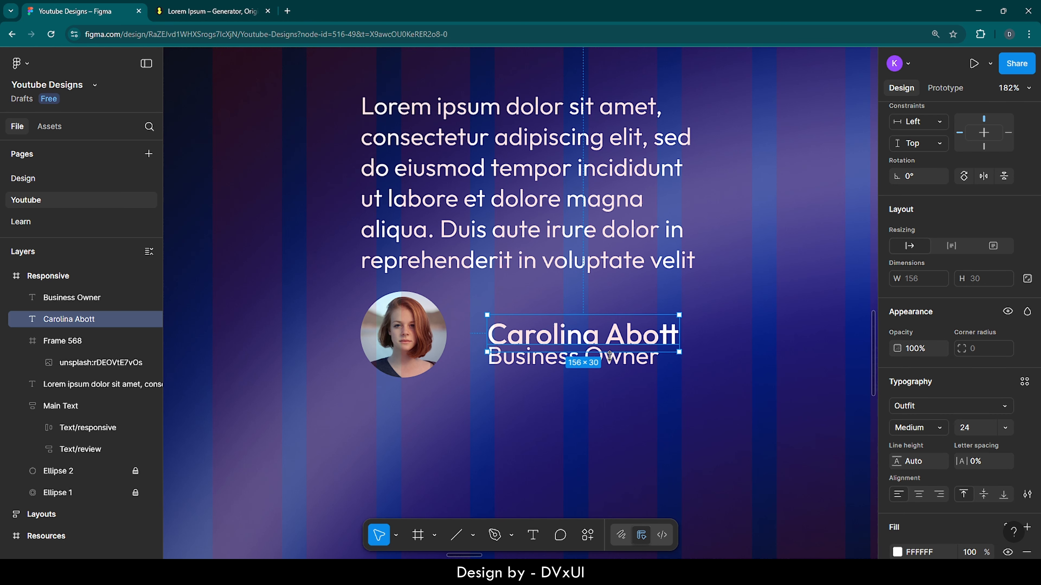
Step: Move the "Business Owner" text down clear of the name and set its fill opacity to 70%
{"action": "left_click", "coordinate": [623, 363]}
{"action": "left_click_drag", "start_coordinate": [619, 357], "coordinate": [619, 369]}
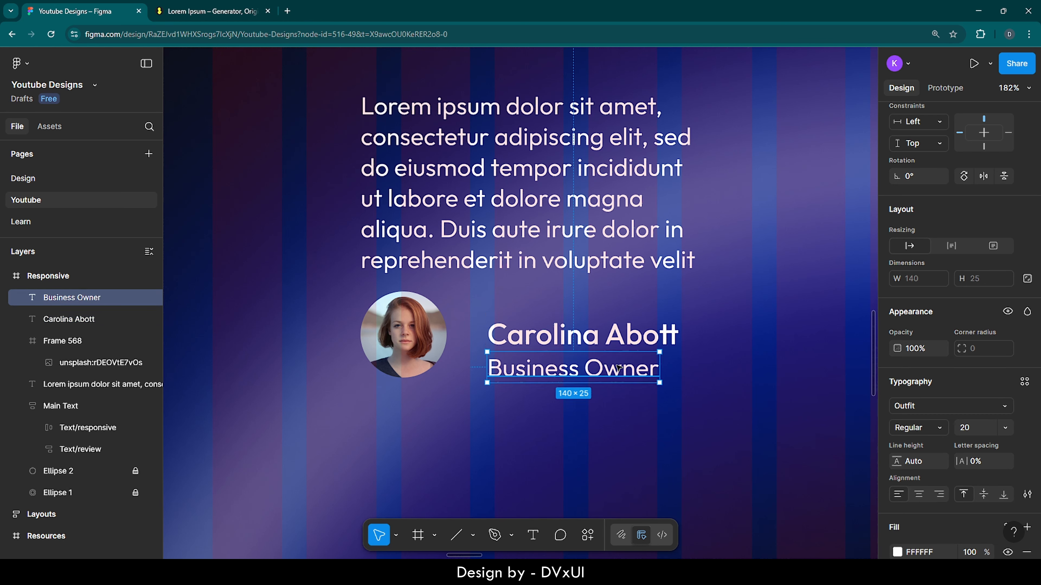
{"action": "scroll", "coordinate": [949, 437], "scroll_direction": "down", "scroll_amount": 3}
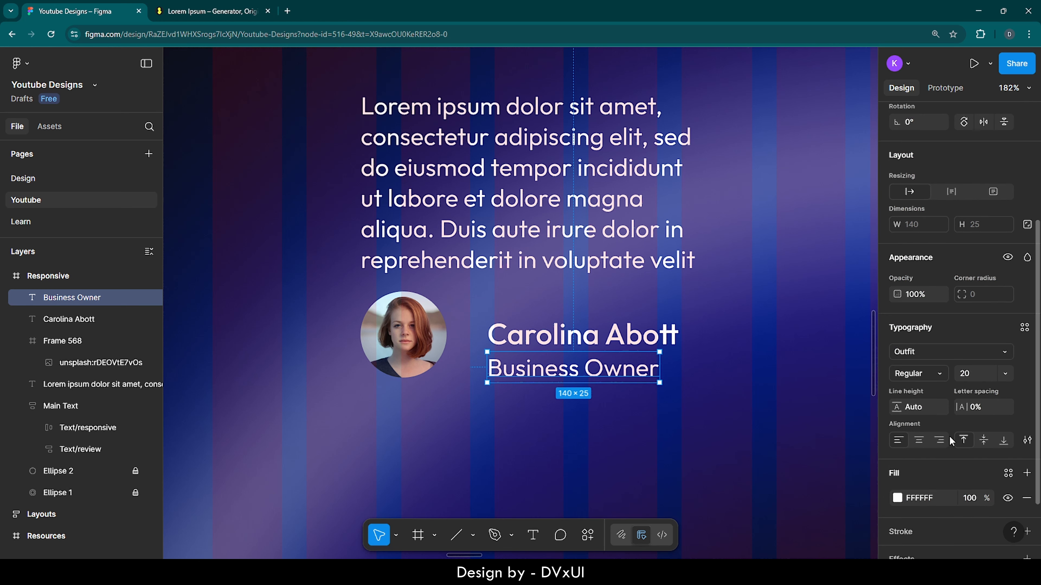
{"action": "left_click", "coordinate": [971, 499]}
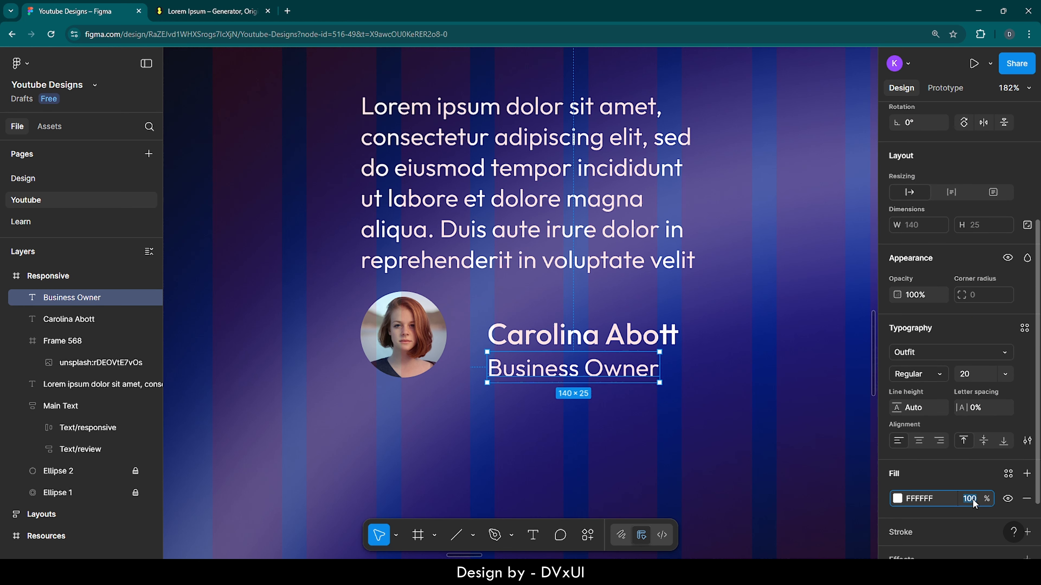
{"action": "key", "text": "Return"}
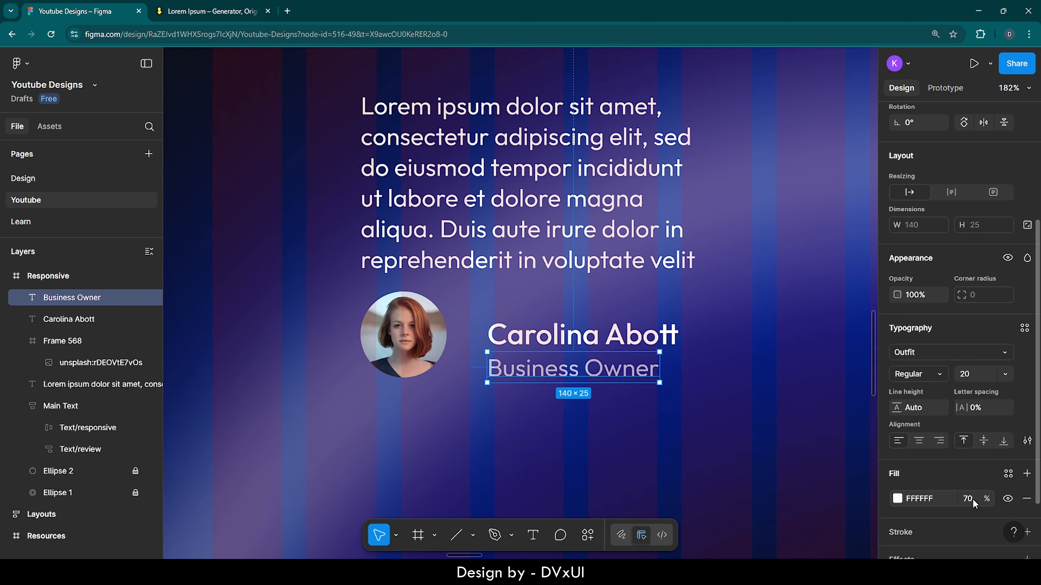
{"action": "left_click", "coordinate": [623, 444]}
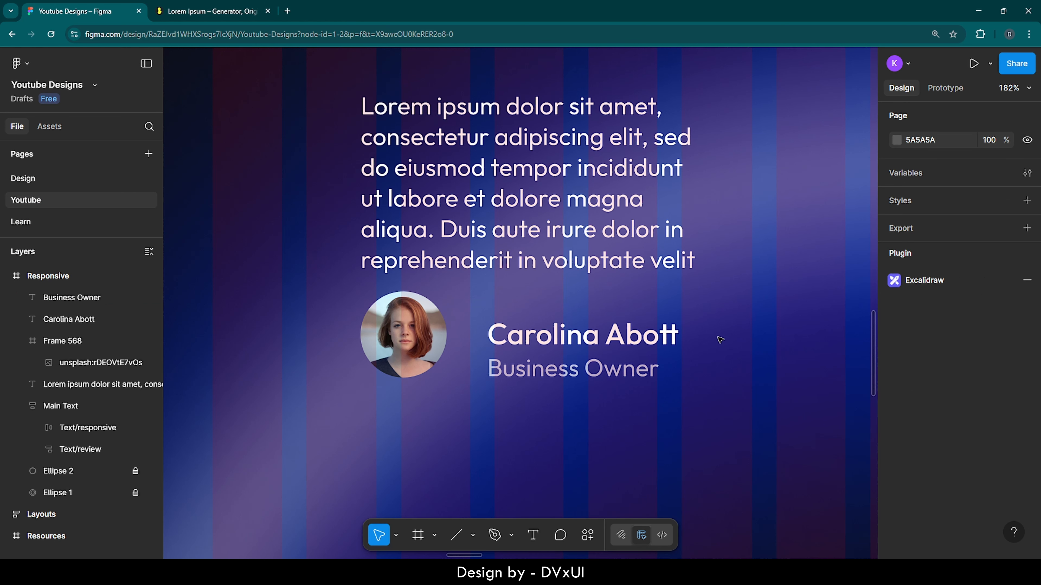
Step: Combine the name and "Business Owner" texts in a vertical auto layout, left-aligned at mid-height, with a gap of 2
{"action": "left_click", "coordinate": [594, 371]}
{"action": "left_click", "coordinate": [594, 337], "text": "shift"}
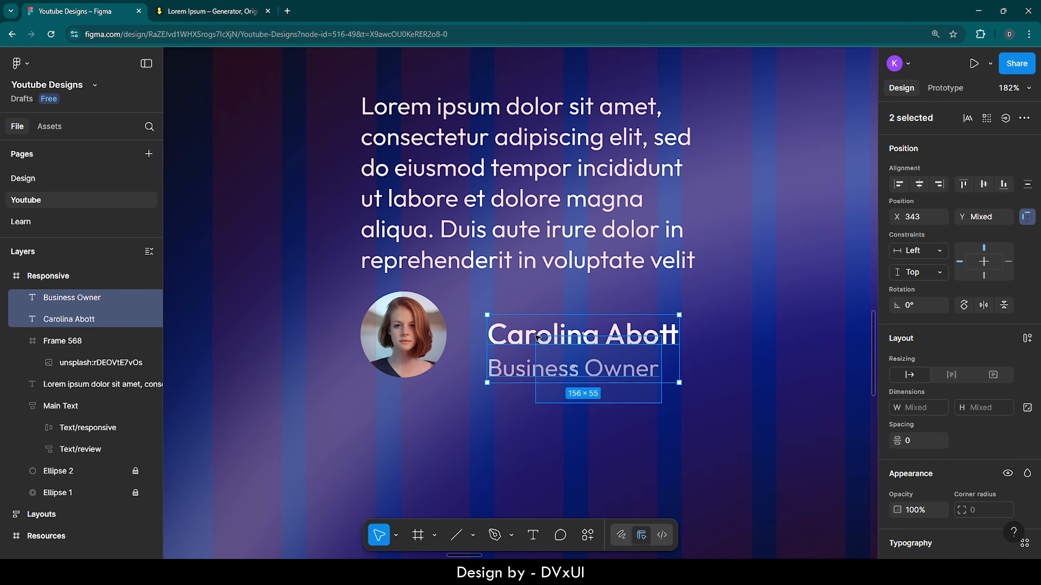
{"action": "left_click", "coordinate": [1027, 338]}
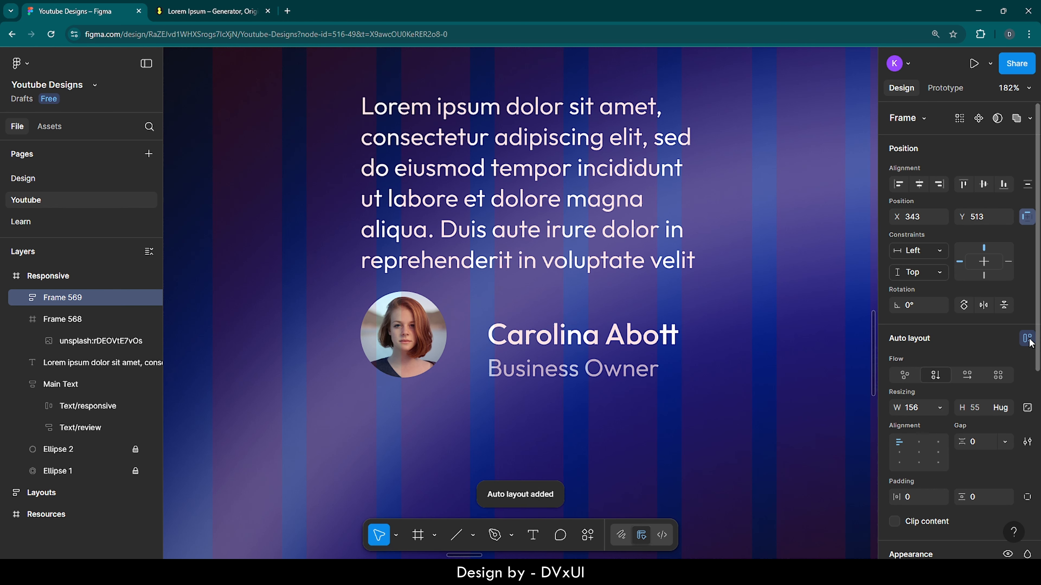
{"action": "left_click", "coordinate": [899, 453]}
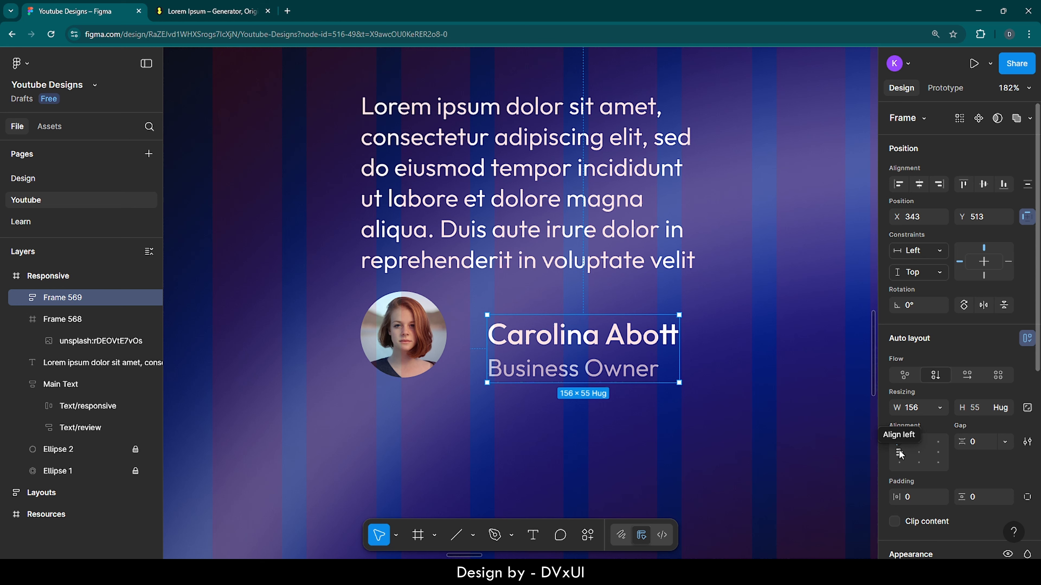
{"action": "left_click", "coordinate": [899, 453]}
{"action": "left_click", "coordinate": [978, 443]}
{"action": "type", "text": "2"}
{"action": "key", "text": "Return"}
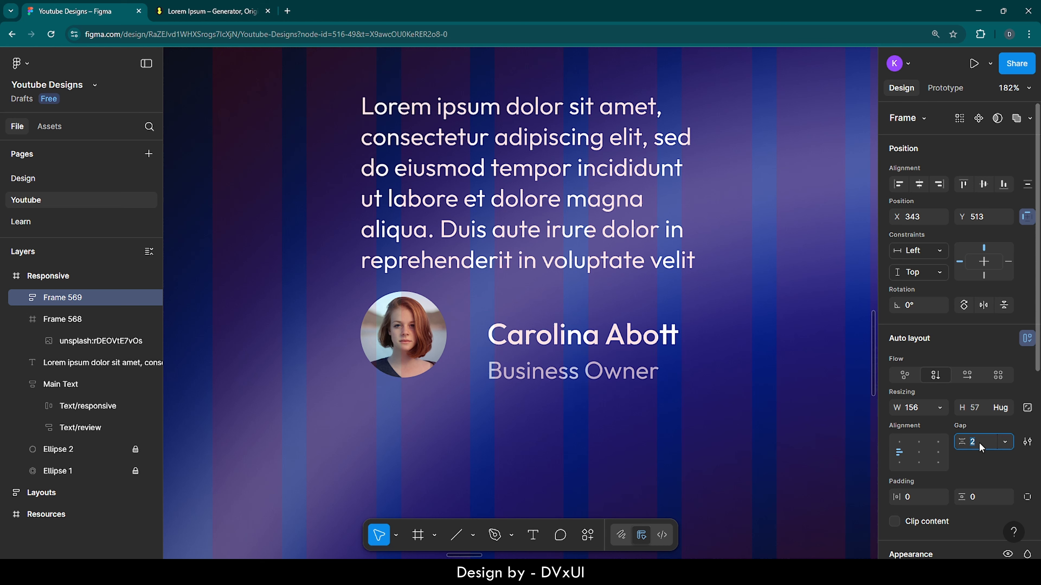
Step: Set the width of the name and job title auto layout frame to hug its contents
{"action": "left_click", "coordinate": [574, 333]}
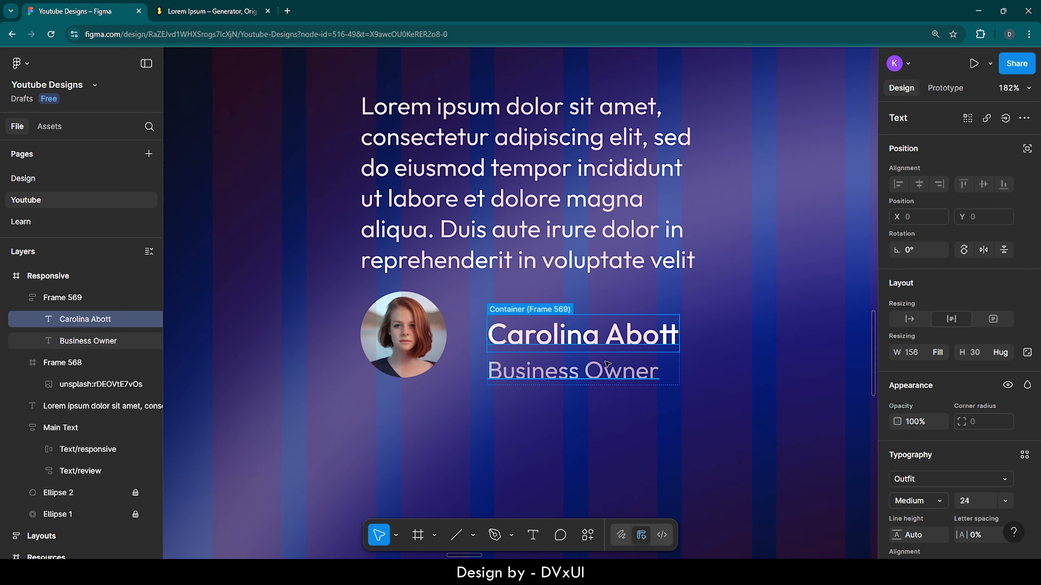
{"action": "left_click", "coordinate": [549, 364]}
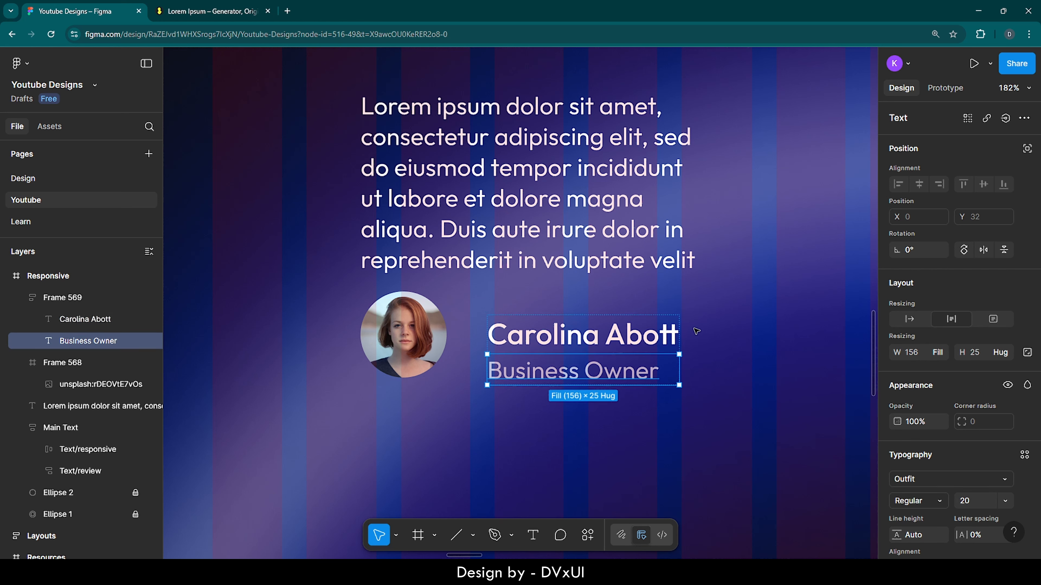
{"action": "left_click", "coordinate": [696, 331]}
{"action": "left_click", "coordinate": [582, 333]}
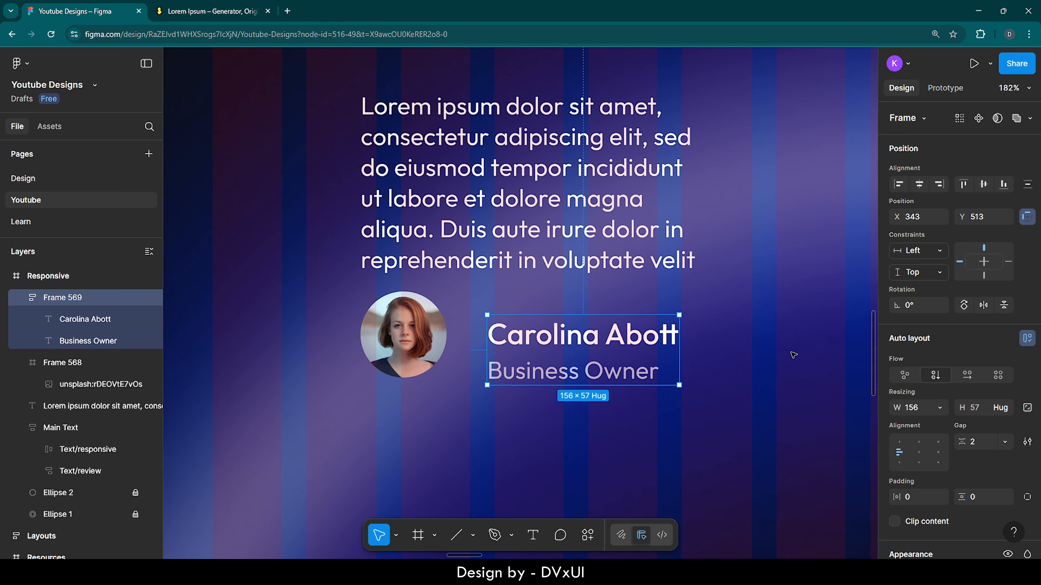
{"action": "left_click", "coordinate": [938, 407]}
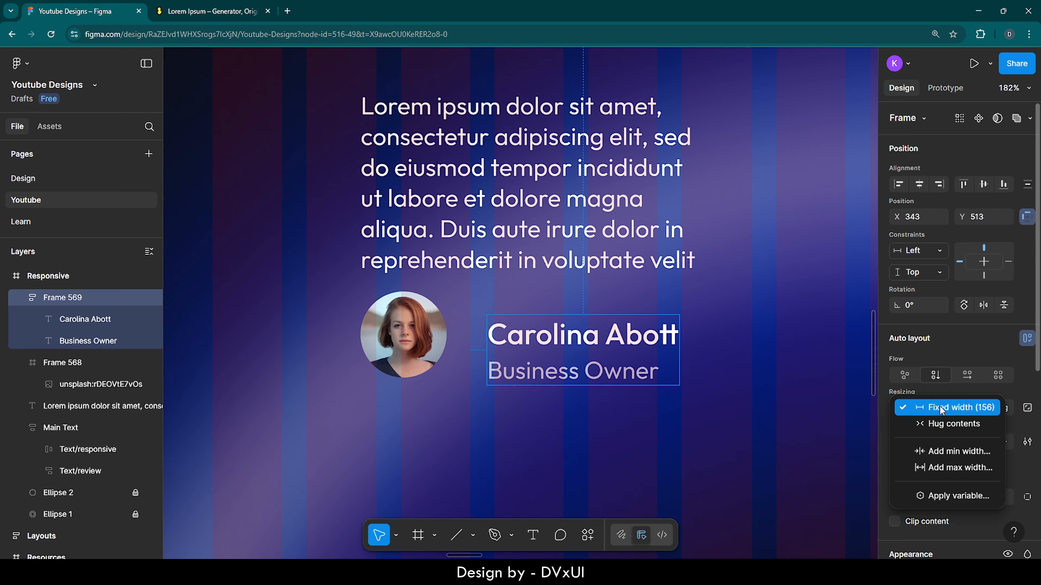
{"action": "left_click", "coordinate": [936, 423]}
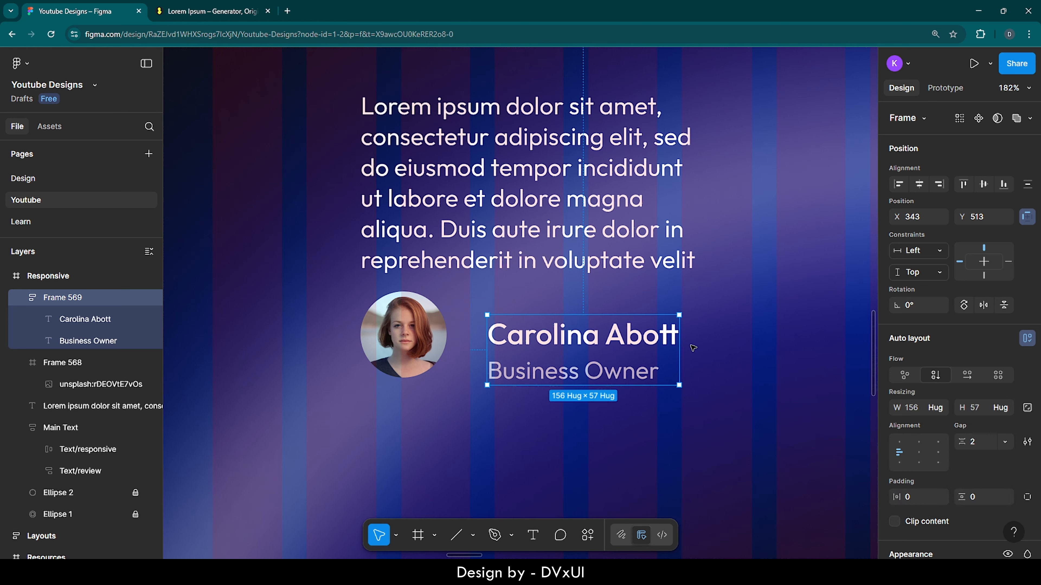
{"action": "left_click", "coordinate": [692, 347]}
Step: Move the name and job title frame beside the portrait to about X 336, Y 500, and wrap both in an auto layout
{"action": "left_click_drag", "start_coordinate": [545, 339], "coordinate": [537, 323]}
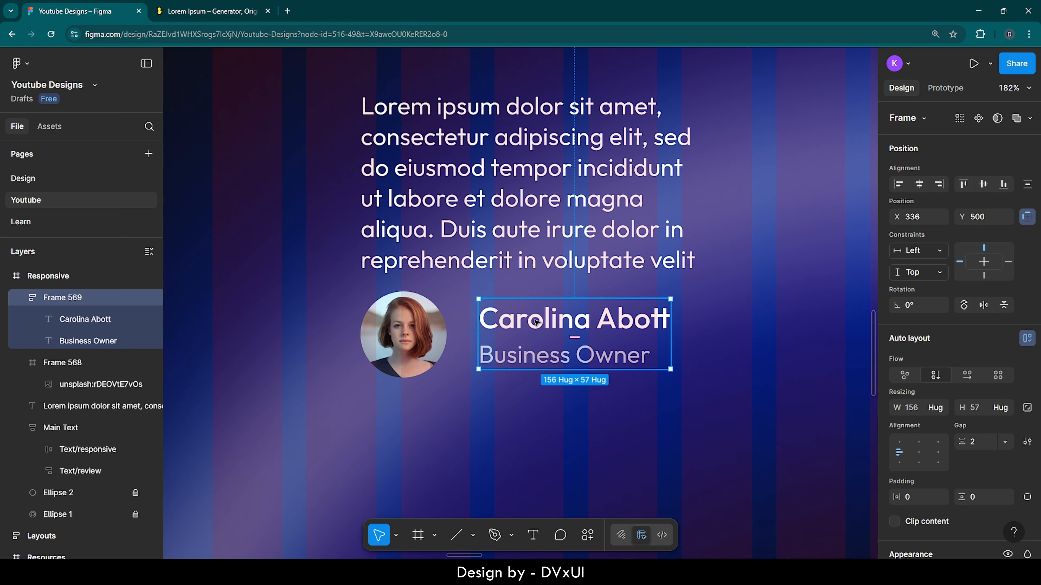
{"action": "left_click", "coordinate": [397, 315], "text": "shift"}
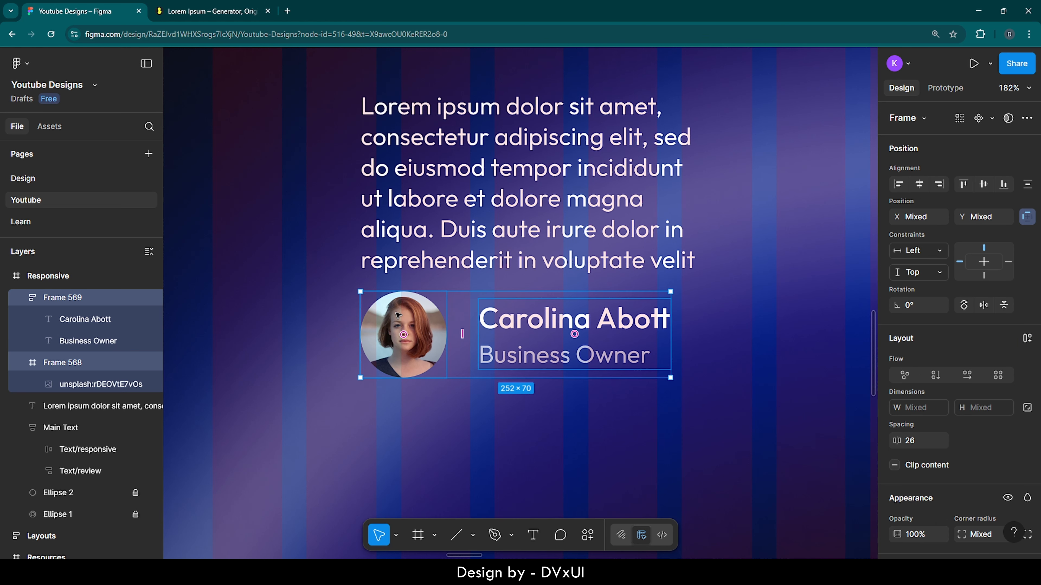
{"action": "left_click", "coordinate": [1026, 338]}
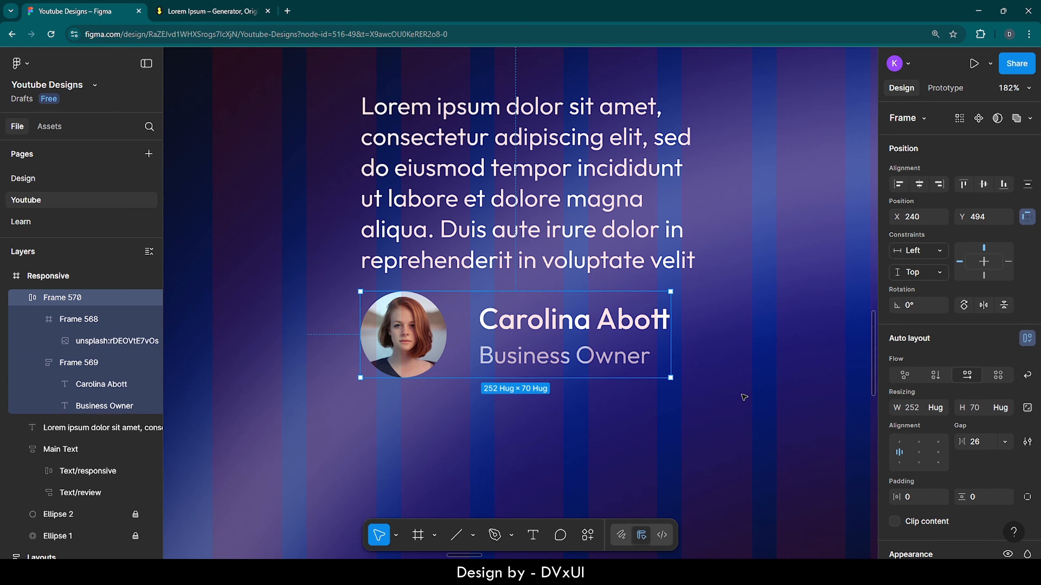
Step: Set the gap between the portrait and the name and job title texts to 24
{"action": "left_click", "coordinate": [981, 442]}
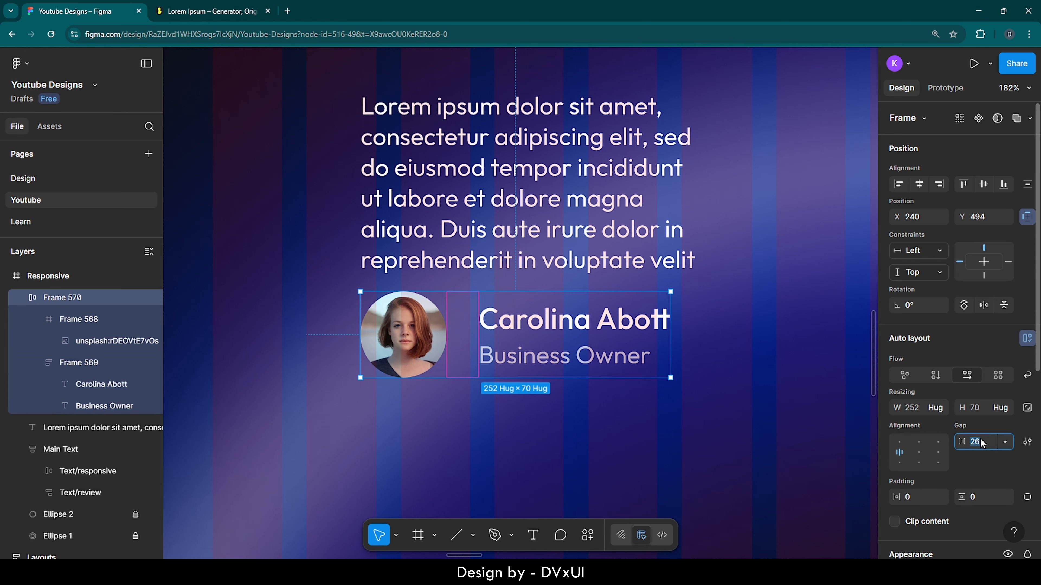
{"action": "type", "text": "24"}
{"action": "key", "text": "Return"}
{"action": "left_click", "coordinate": [743, 395]}
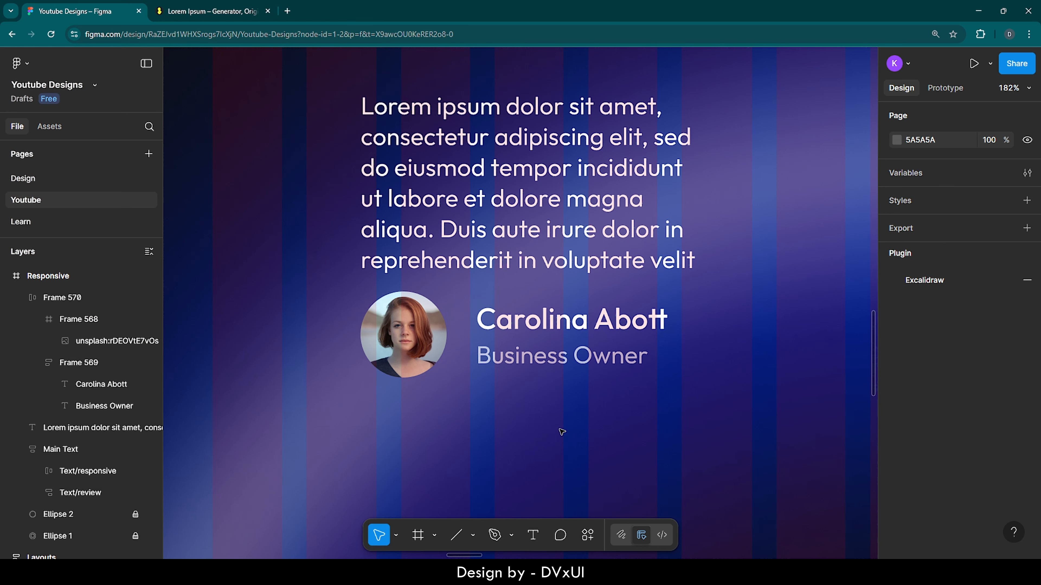
Step: Try narrowing the portrait and name auto layout frame to a width of 140
{"action": "left_click", "coordinate": [535, 344]}
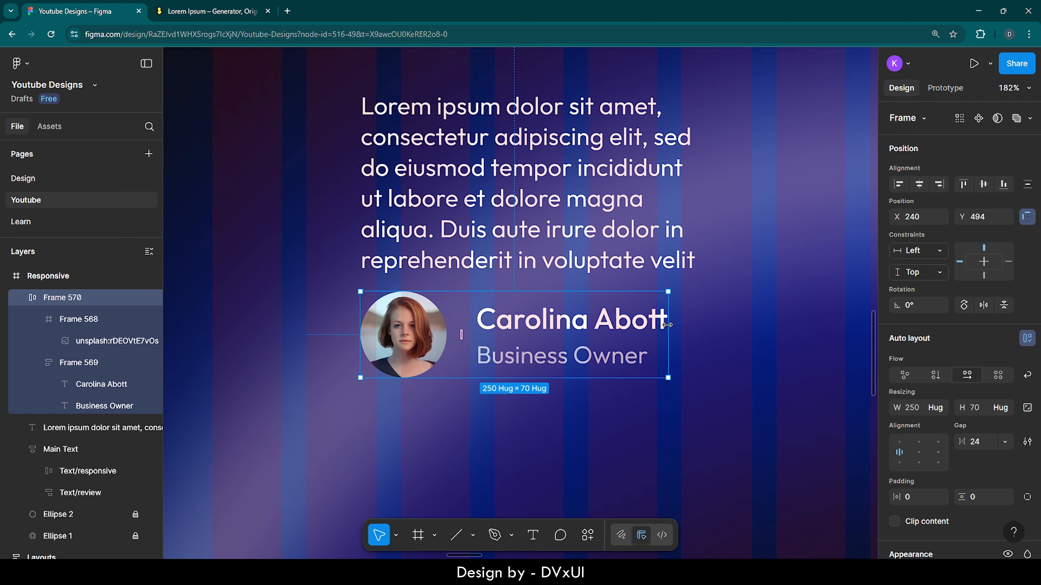
{"action": "left_click_drag", "start_coordinate": [664, 325], "coordinate": [532, 332]}
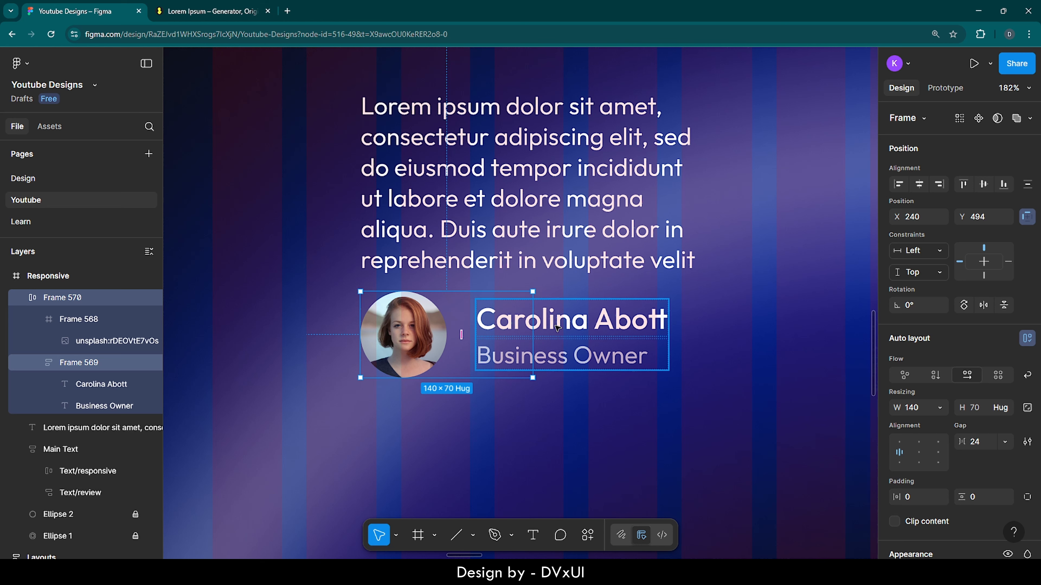
{"action": "key", "text": "ctrl+z"}
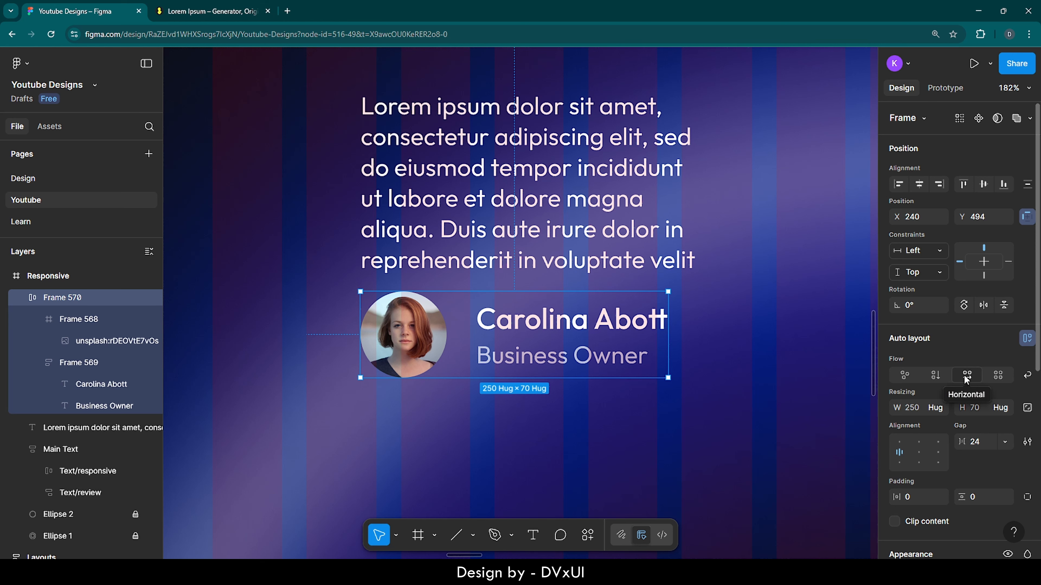
Step: Turn on wrapping for the portrait and name auto layout and narrow the frame to a width of about 231
{"action": "left_click", "coordinate": [399, 348]}
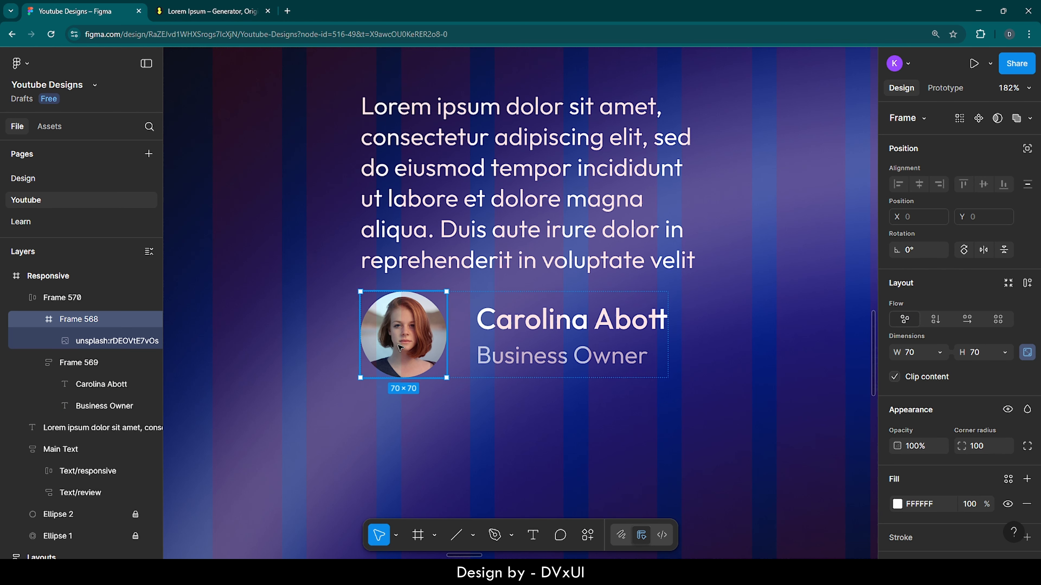
{"action": "left_click", "coordinate": [527, 346]}
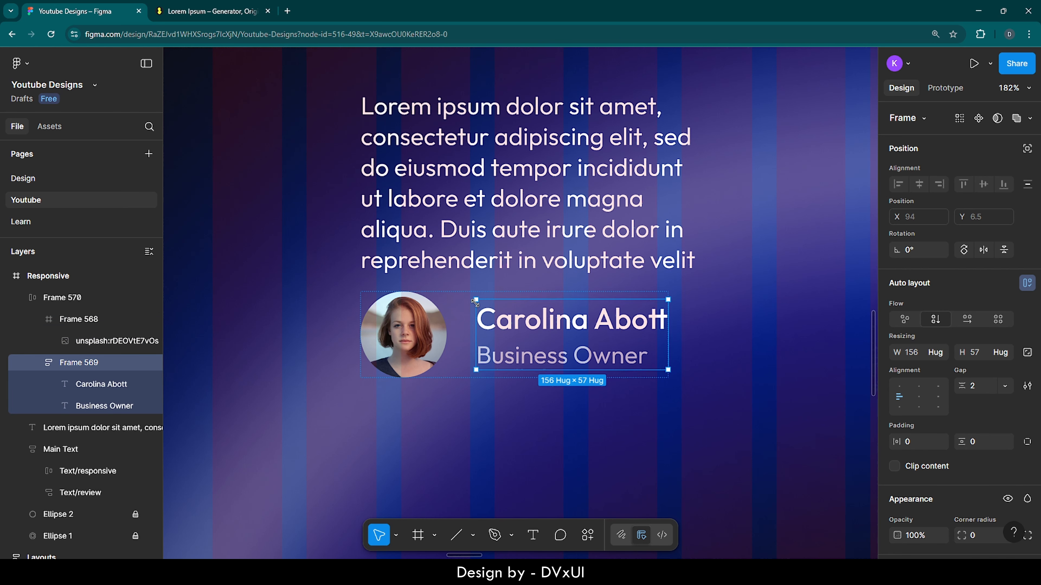
{"action": "key", "text": "Escape"}
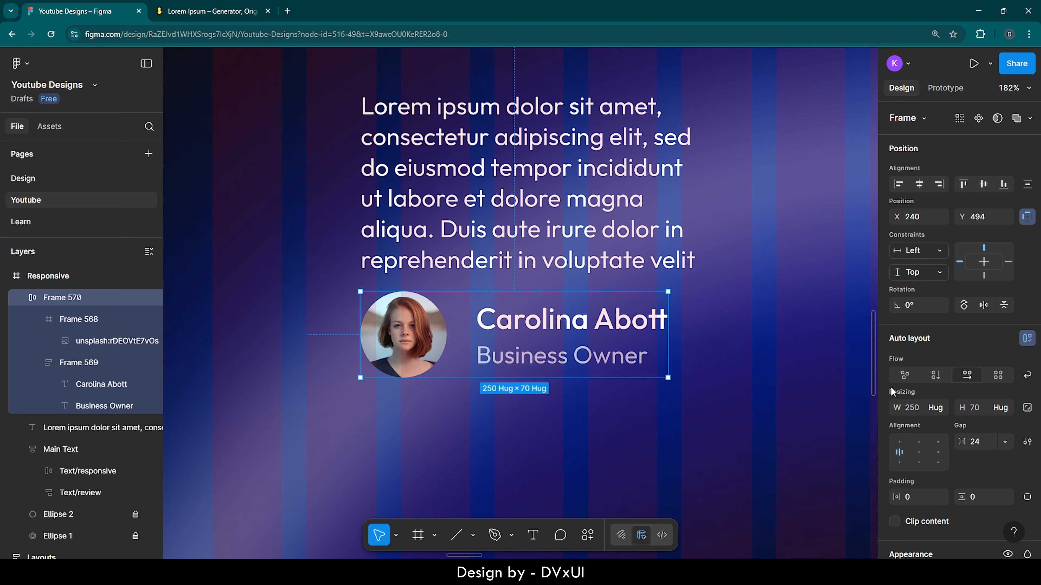
{"action": "left_click", "coordinate": [1027, 376]}
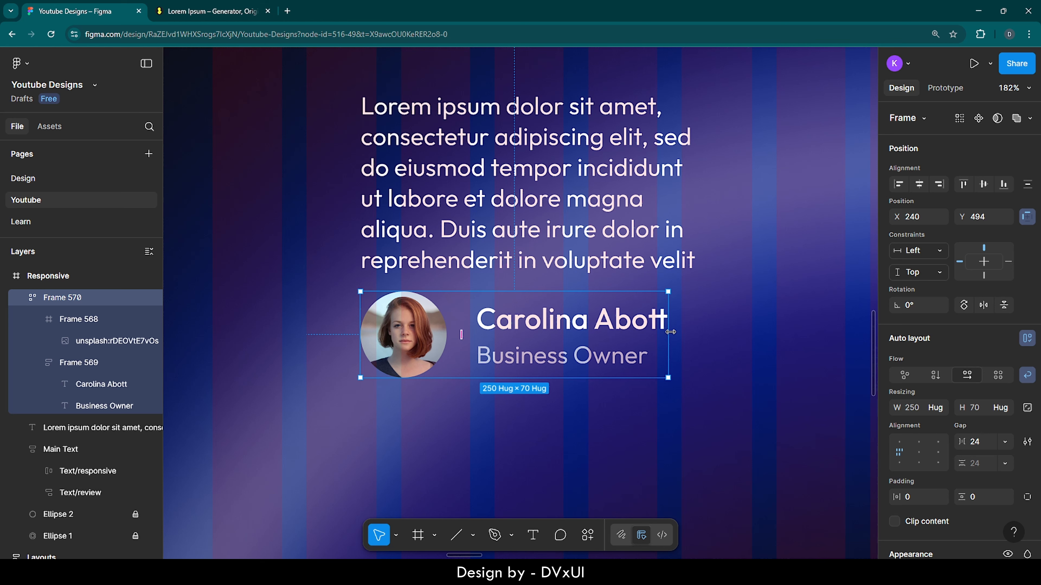
{"action": "left_click_drag", "start_coordinate": [670, 332], "coordinate": [644, 333]}
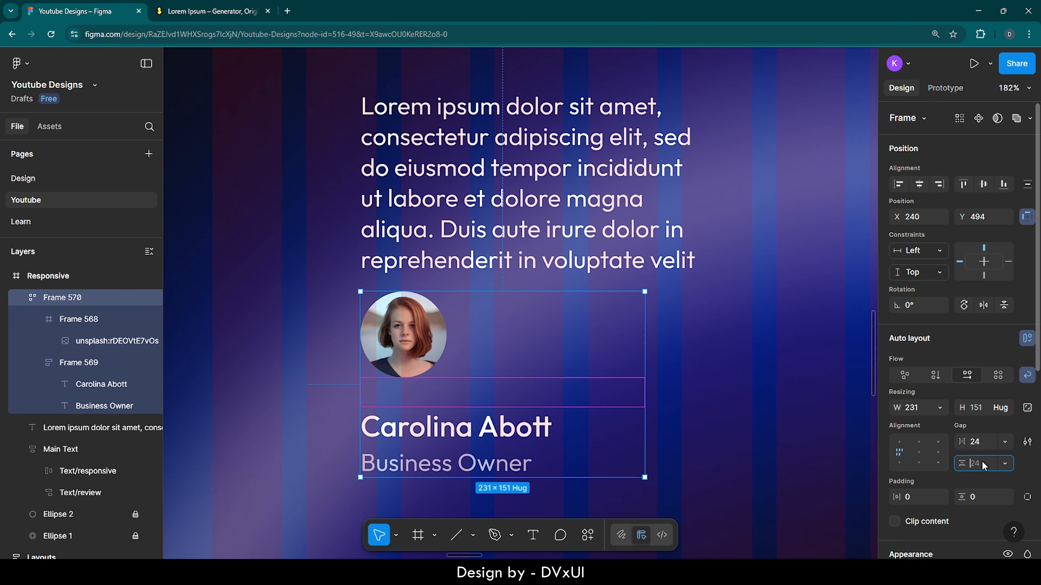
Step: Set the wrapped frame's vertical gap to 6 and widen the frame to about 258
{"action": "type", "text": "6"}
{"action": "key", "text": "Return"}
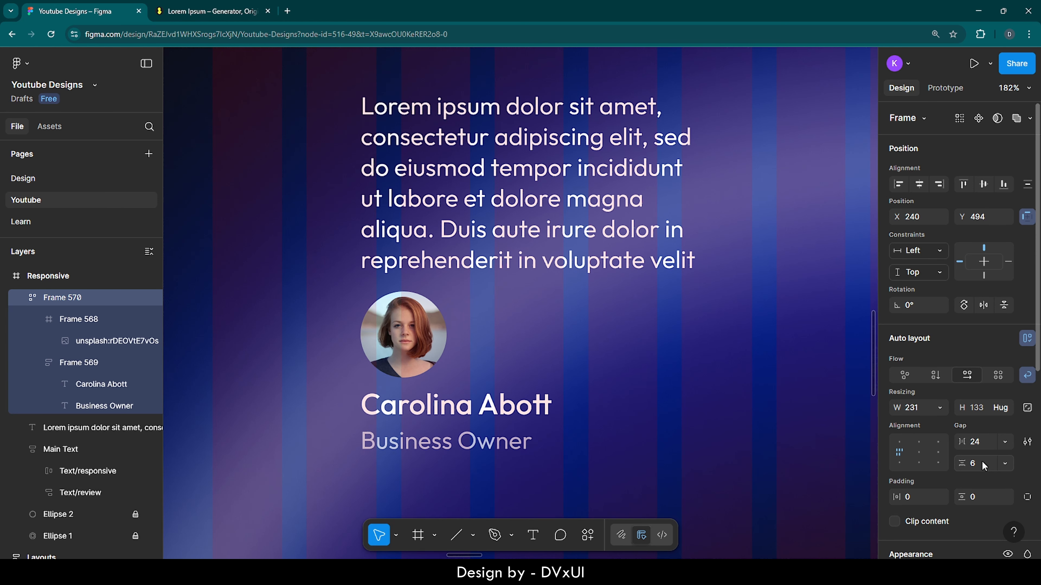
{"action": "left_click_drag", "start_coordinate": [649, 385], "coordinate": [677, 363]}
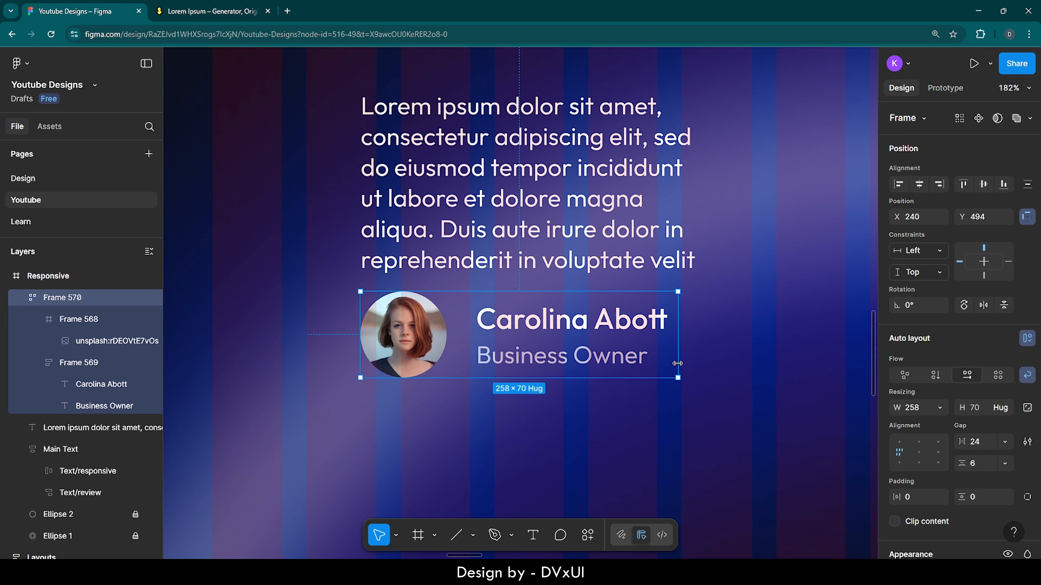
Step: Combine the review paragraph and the portrait and name frame in a vertical auto layout
{"action": "left_click", "coordinate": [549, 195]}
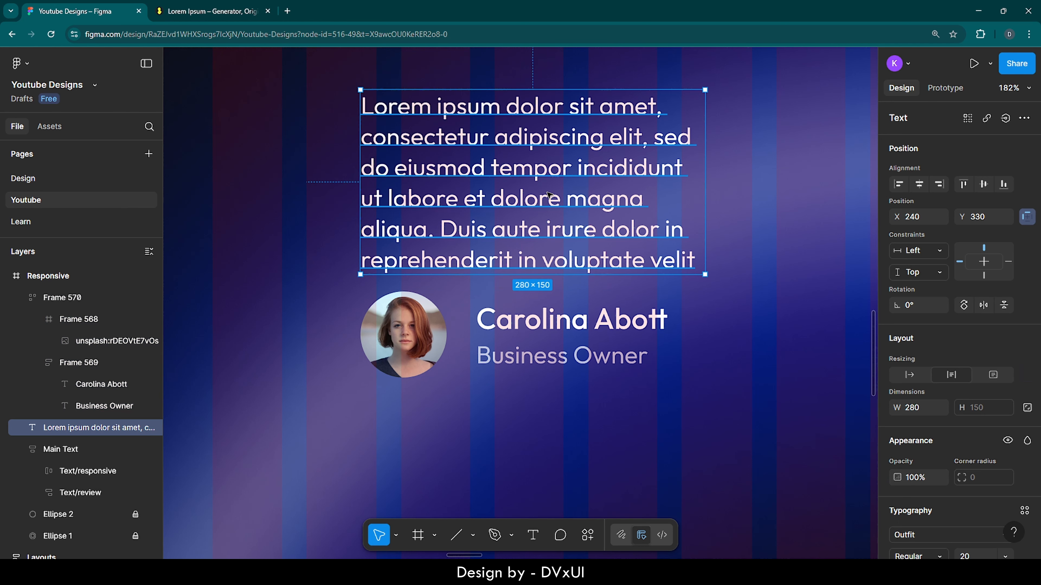
{"action": "left_click", "coordinate": [922, 411]}
{"action": "left_click", "coordinate": [568, 196]}
{"action": "left_click", "coordinate": [545, 325], "text": "shift"}
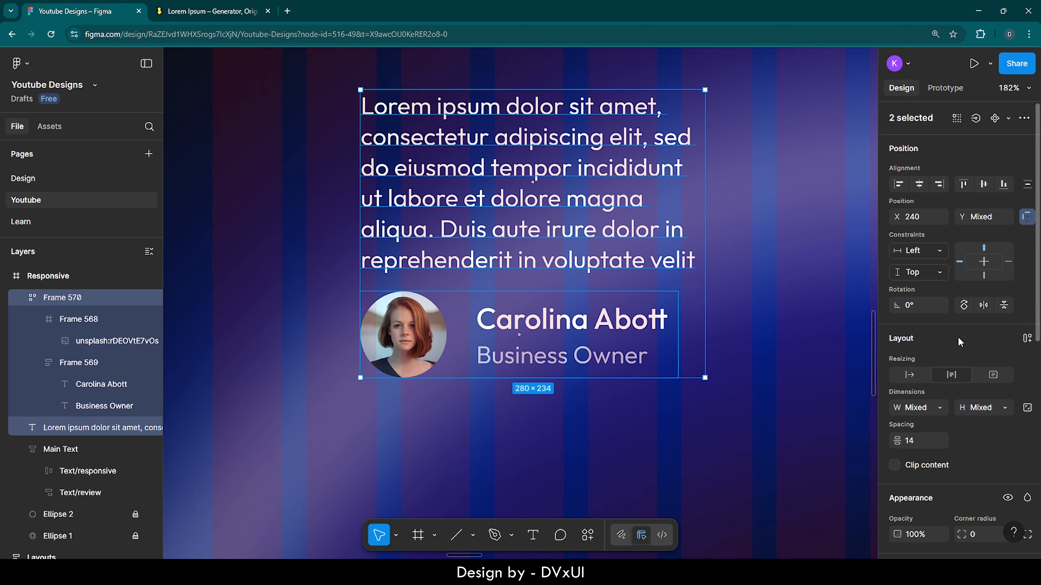
{"action": "left_click", "coordinate": [1026, 339]}
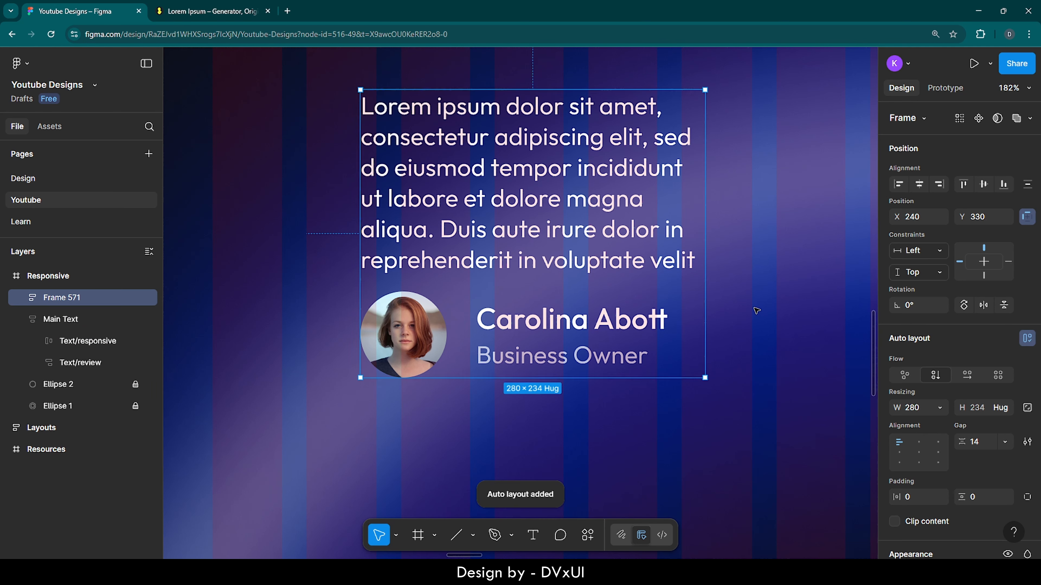
Step: Set the width of the whole review auto layout frame to hug its contents
{"action": "left_click", "coordinate": [940, 407]}
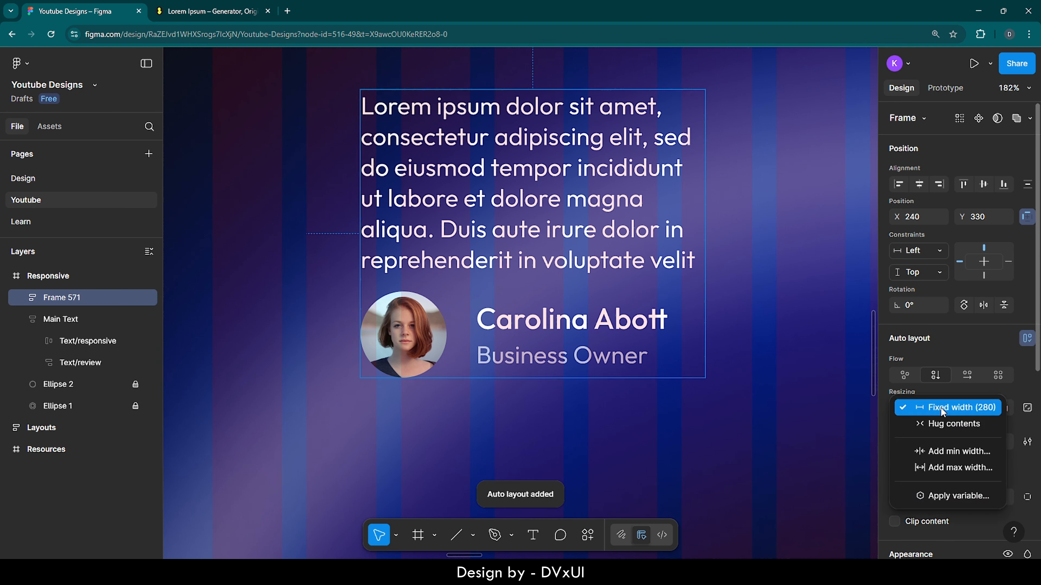
{"action": "left_click", "coordinate": [934, 421]}
{"action": "left_click", "coordinate": [747, 373]}
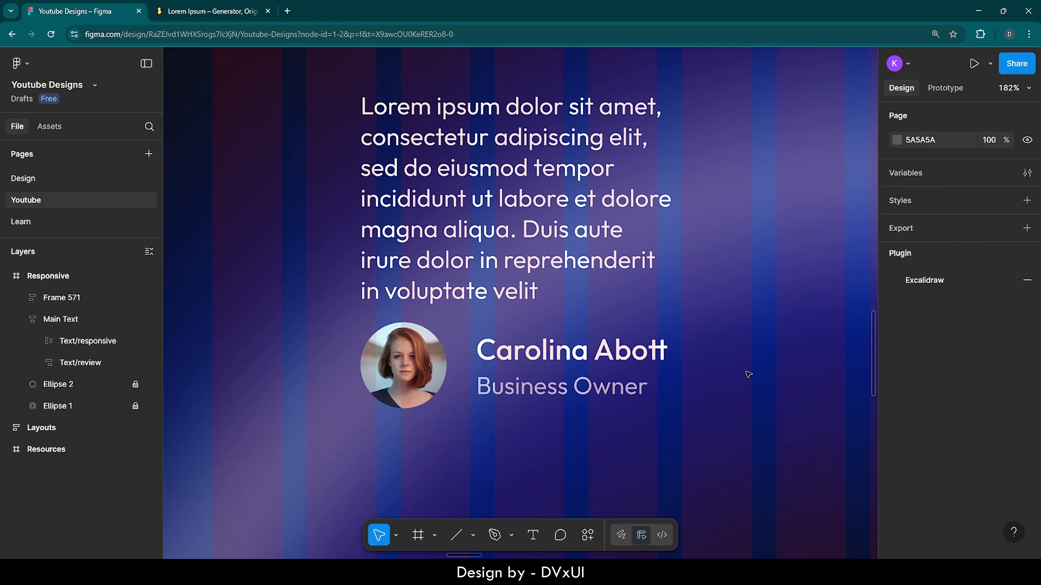
Step: Set the review frame's horizontal and vertical padding to 40 each
{"action": "left_click", "coordinate": [666, 331]}
{"action": "scroll", "coordinate": [894, 456], "scroll_direction": "down", "scroll_amount": 2}
{"action": "left_click", "coordinate": [913, 431]}
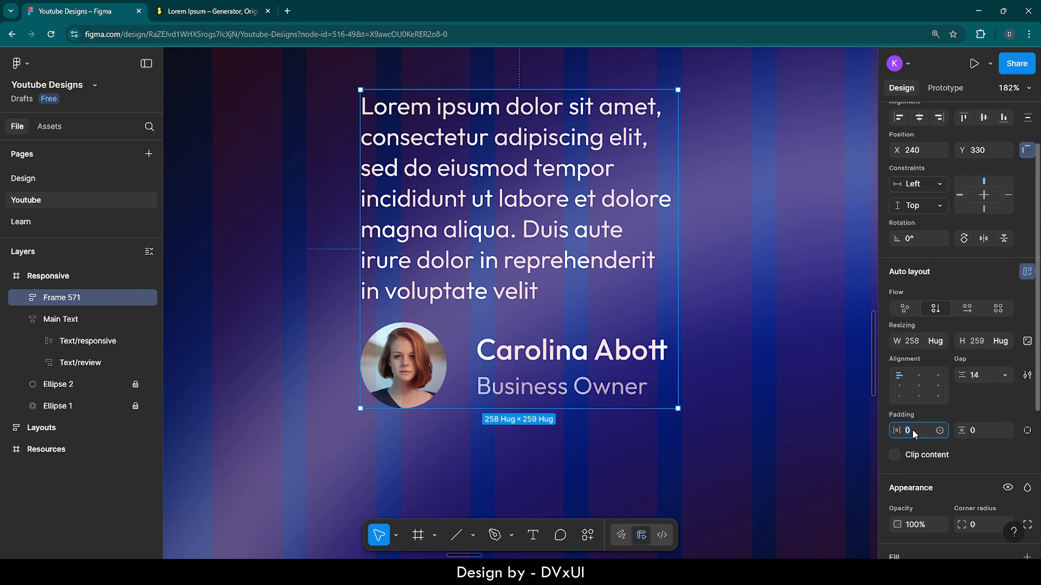
{"action": "type", "text": "40"}
{"action": "key", "text": "Return"}
{"action": "left_click", "coordinate": [974, 431]}
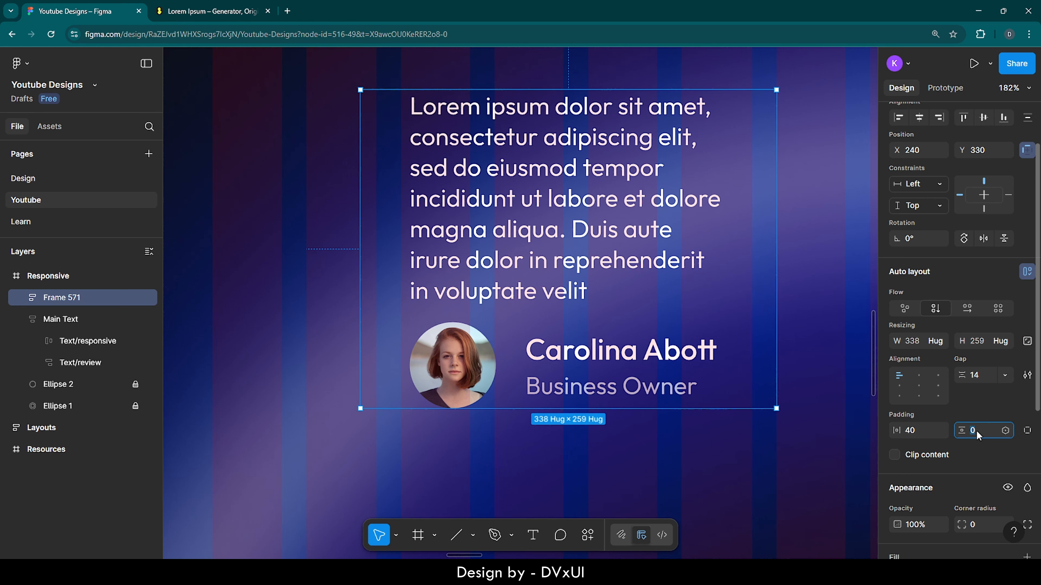
{"action": "type", "text": "40"}
{"action": "key", "text": "Return"}
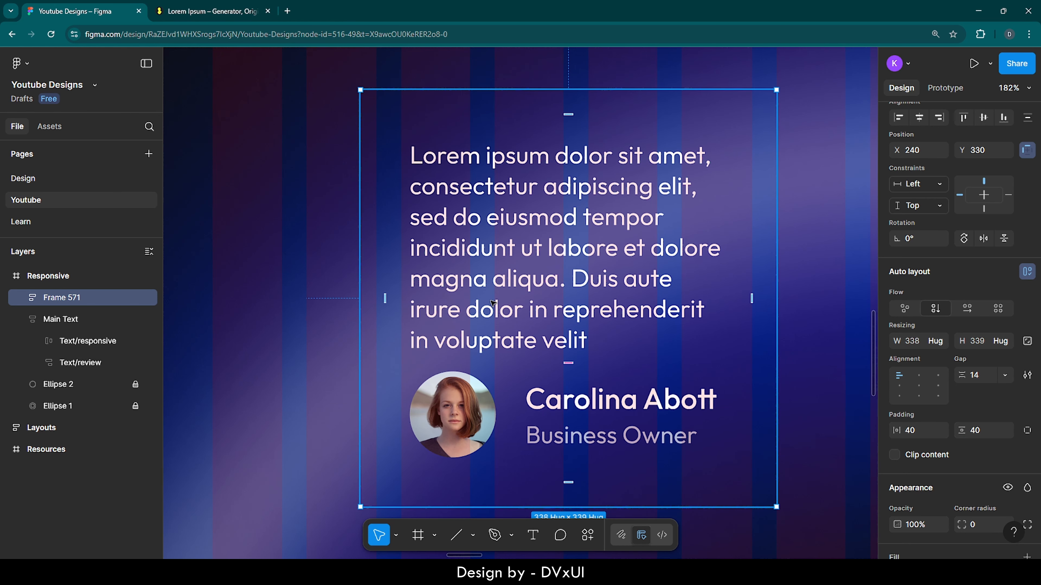
Step: Give the review card a white FFFFFF fill at 5% opacity
{"action": "scroll", "coordinate": [493, 303], "scroll_direction": "down", "scroll_amount": 2}
{"action": "scroll", "coordinate": [493, 303], "scroll_direction": "down", "scroll_amount": 3}
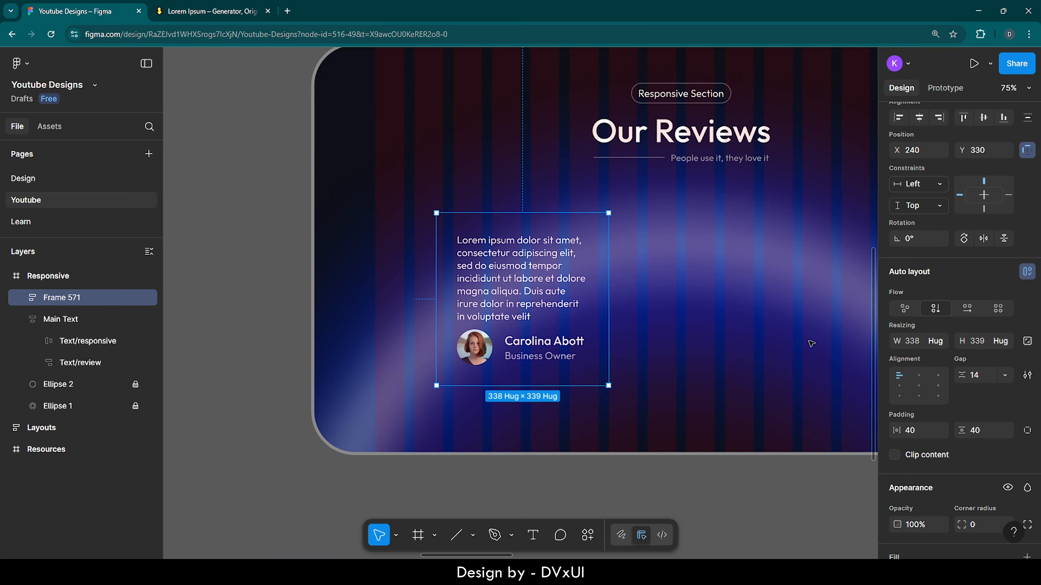
{"action": "scroll", "coordinate": [985, 412], "scroll_direction": "down", "scroll_amount": 5}
{"action": "left_click", "coordinate": [896, 322]}
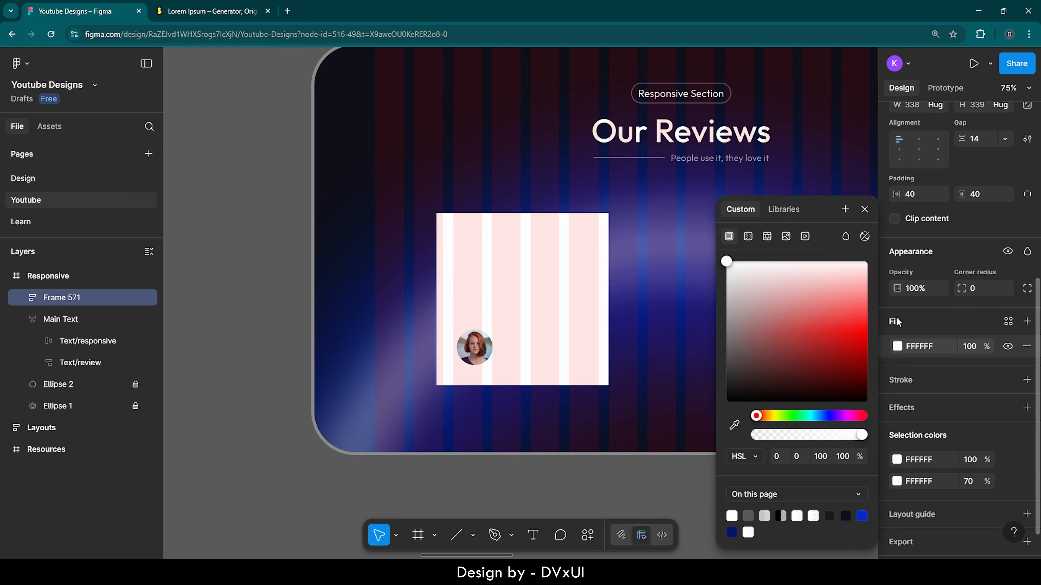
{"action": "left_click", "coordinate": [976, 347]}
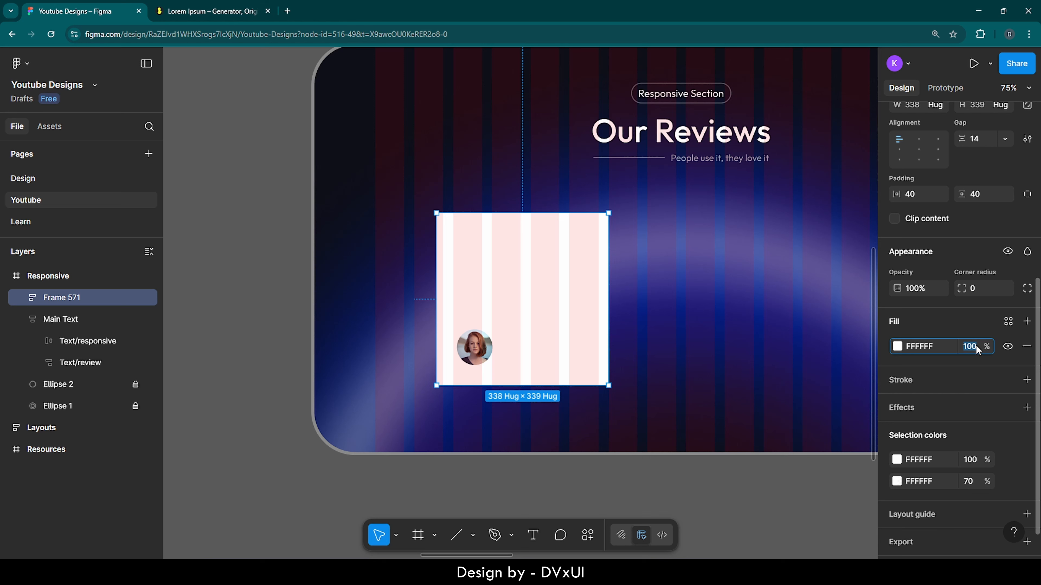
{"action": "type", "text": "5"}
{"action": "key", "text": "Return"}
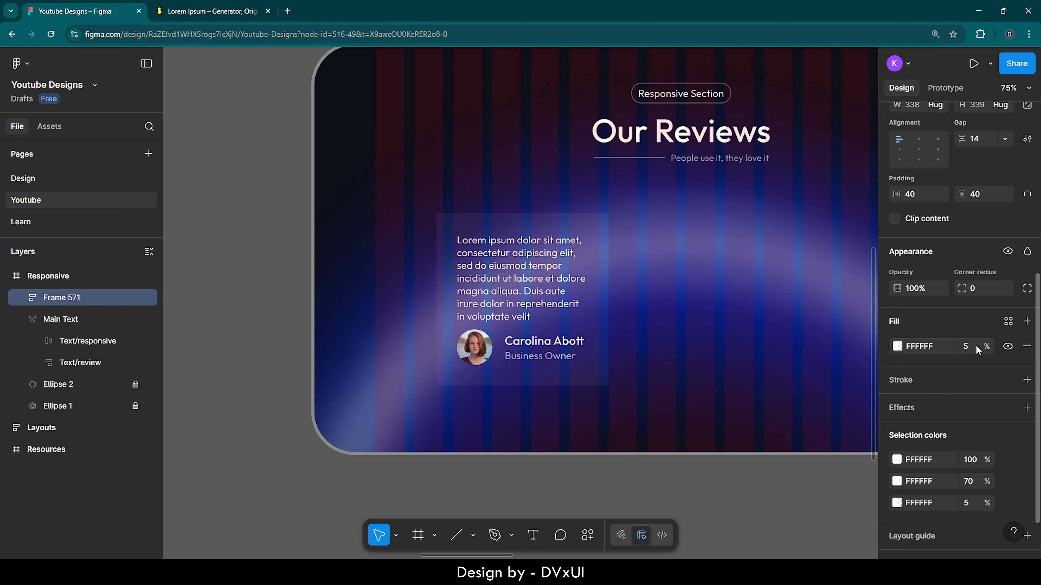
Step: Add a white FFFFFF inside stroke with a weight of 2 to the review card
{"action": "left_click", "coordinate": [904, 380]}
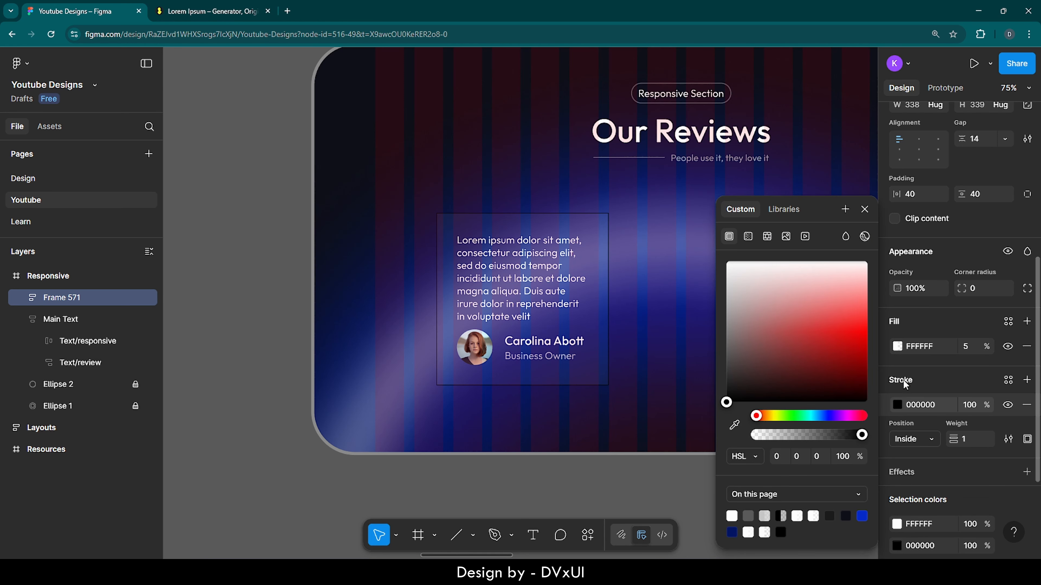
{"action": "left_click", "coordinate": [919, 404]}
{"action": "type", "text": "fff"}
{"action": "key", "text": "Return"}
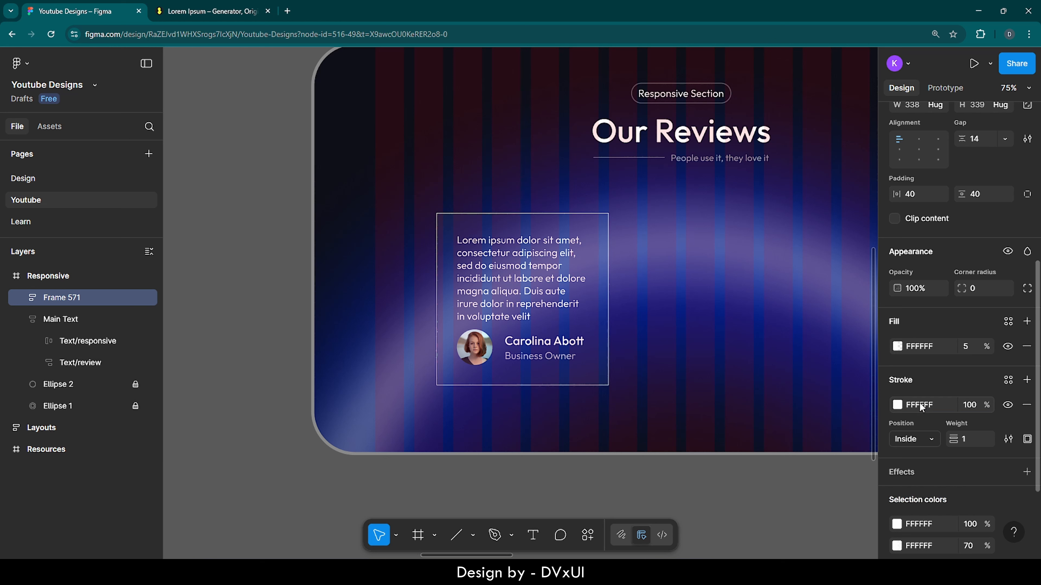
{"action": "left_click", "coordinate": [965, 435]}
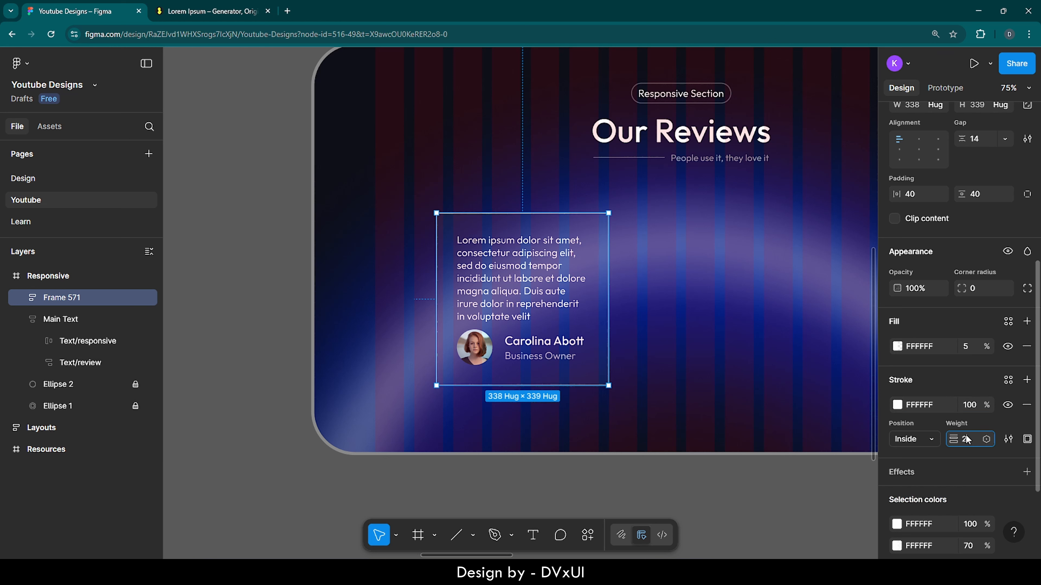
{"action": "key", "text": "Return"}
Step: Reduce the review card's stroke opacity to 20%
{"action": "left_click", "coordinate": [968, 404]}
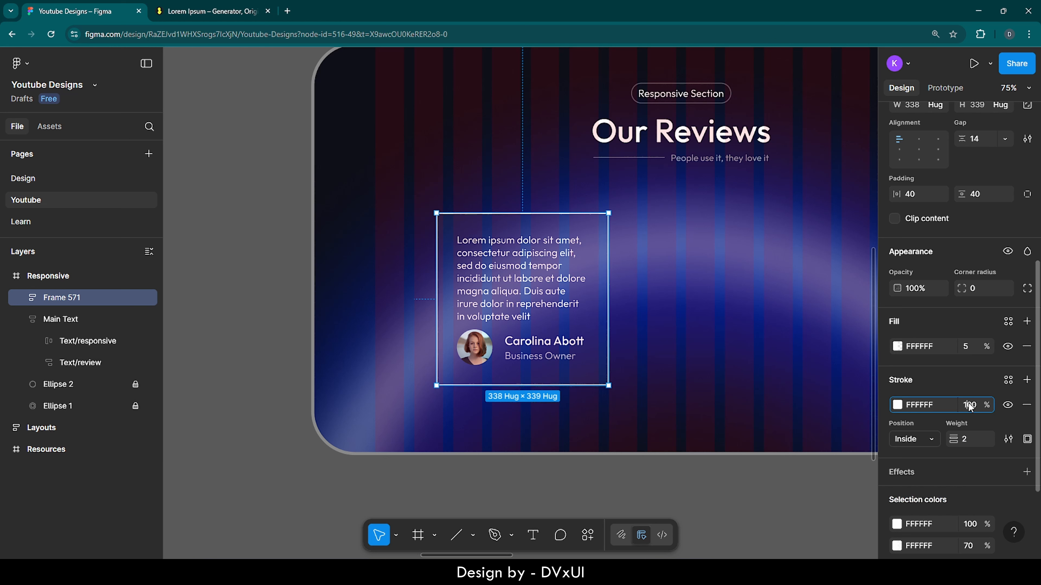
{"action": "type", "text": "30"}
{"action": "key", "text": "BackSpace"}
{"action": "key", "text": "BackSpace"}
{"action": "type", "text": "20"}
{"action": "key", "text": "Return"}
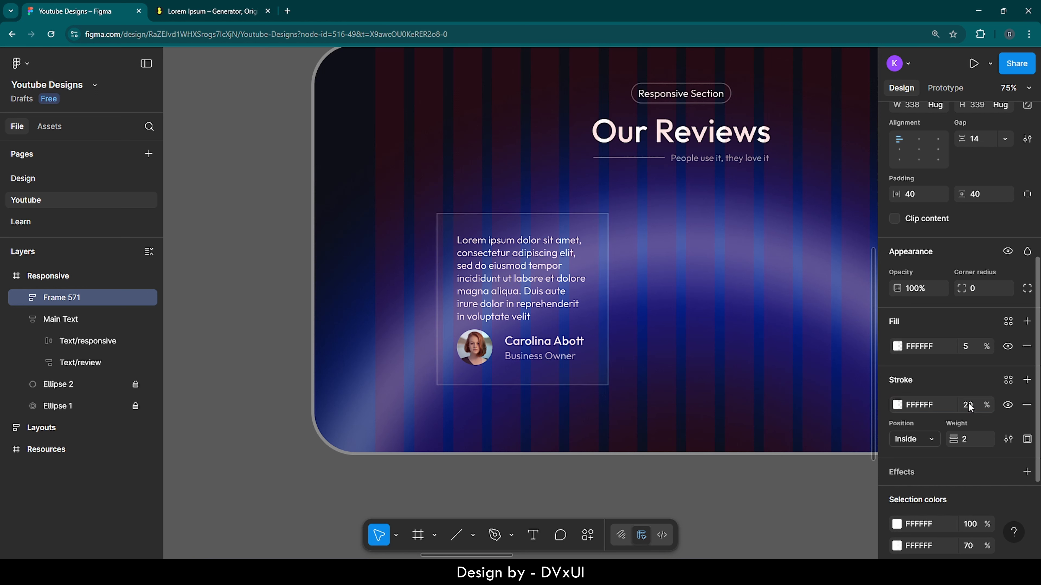
Step: Round the review card's corners with a radius of 74
{"action": "left_click", "coordinate": [980, 287]}
{"action": "type", "text": "74"}
{"action": "key", "text": "Return"}
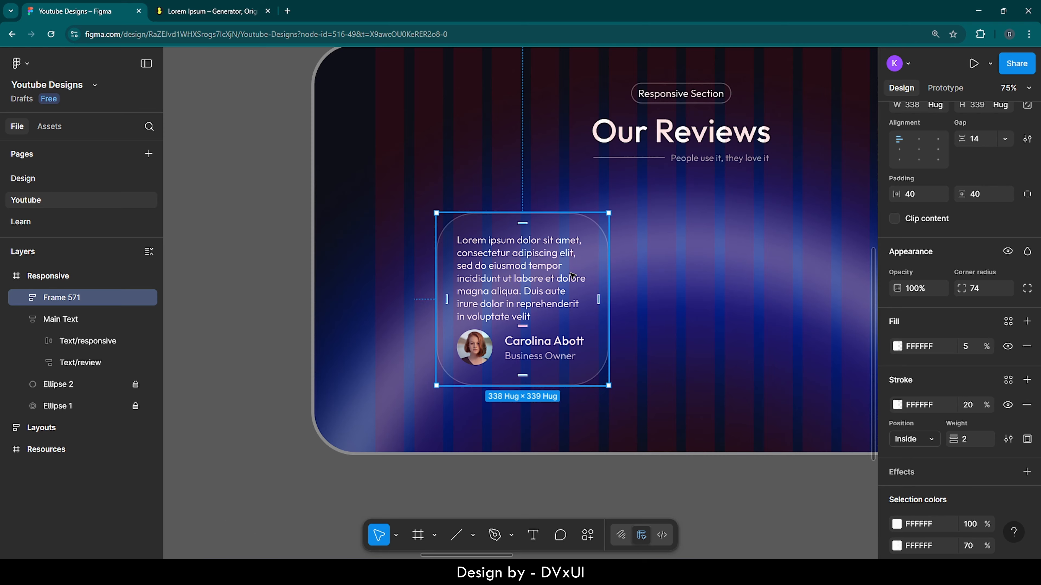
Step: Duplicate the finished review card twice in place within the Responsive frame
{"action": "scroll", "coordinate": [574, 274], "scroll_direction": "up", "scroll_amount": 3}
{"action": "scroll", "coordinate": [504, 379], "scroll_direction": "down", "scroll_amount": 2}
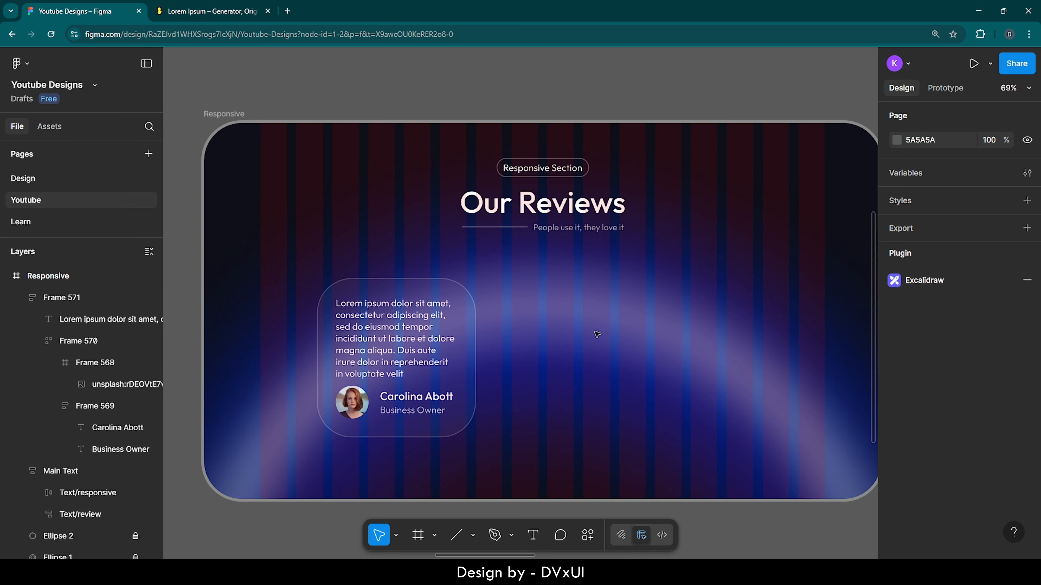
{"action": "left_click", "coordinate": [473, 332]}
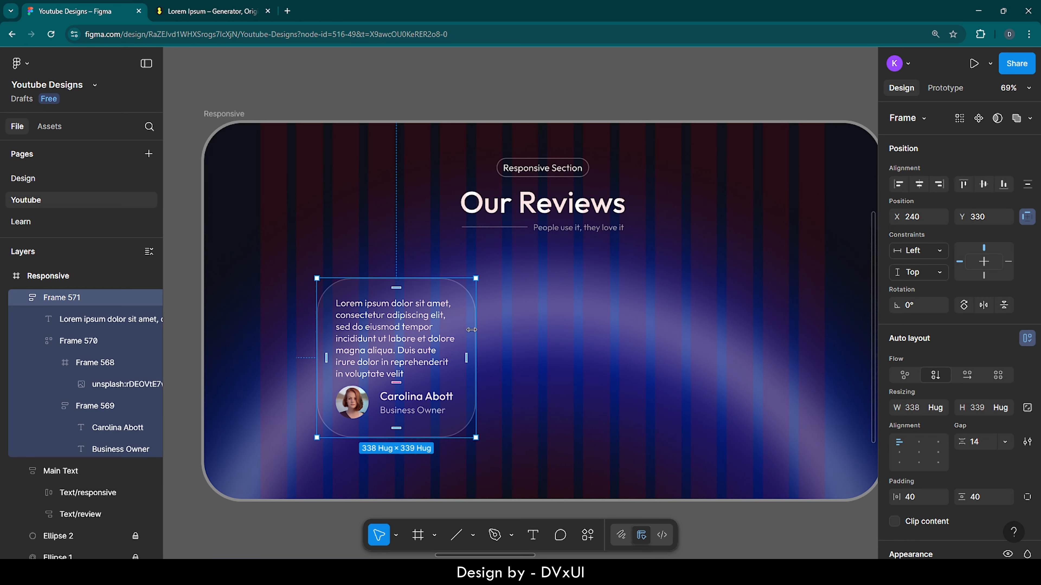
{"action": "key", "text": "ctrl+d"}
{"action": "key", "text": "ctrl+d"}
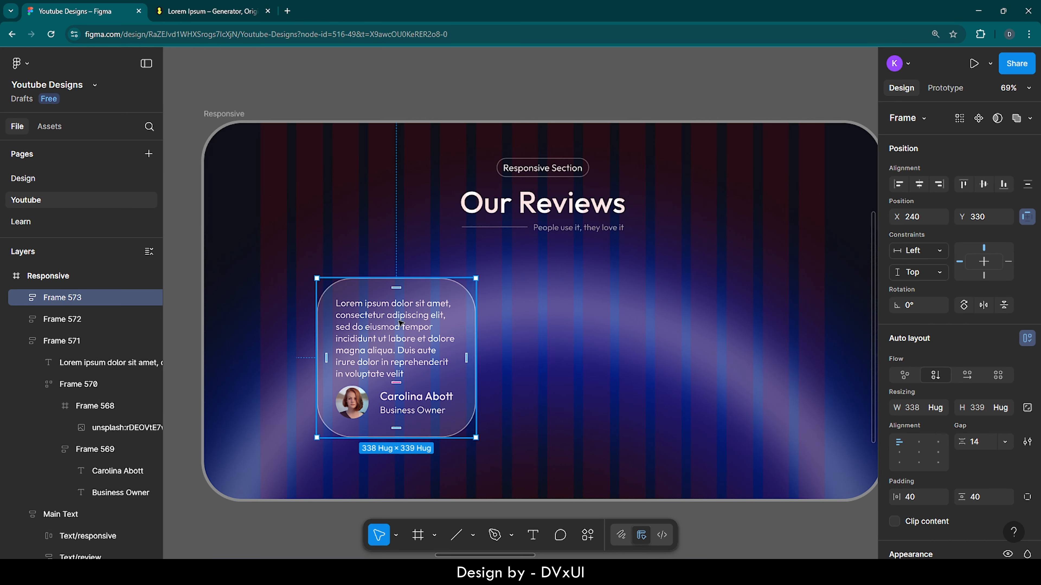
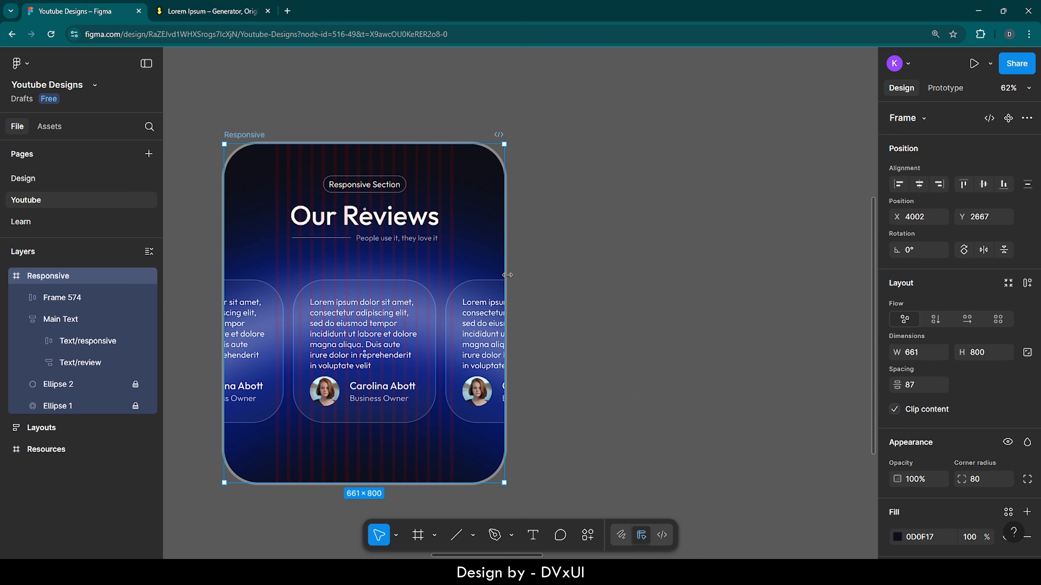
Step: Widen the Responsive frame back to 1440 and turn on wrapping for the auto-layout row of review cards
{"action": "left_click_drag", "start_coordinate": [507, 275], "coordinate": [833, 275]}
{"action": "left_click", "coordinate": [580, 313]}
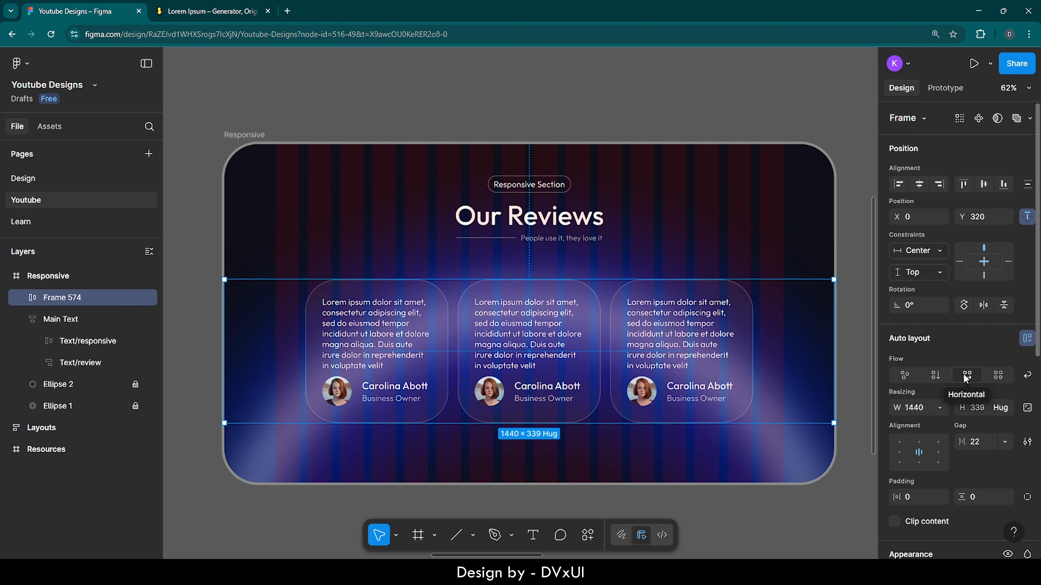
{"action": "left_click", "coordinate": [1028, 376]}
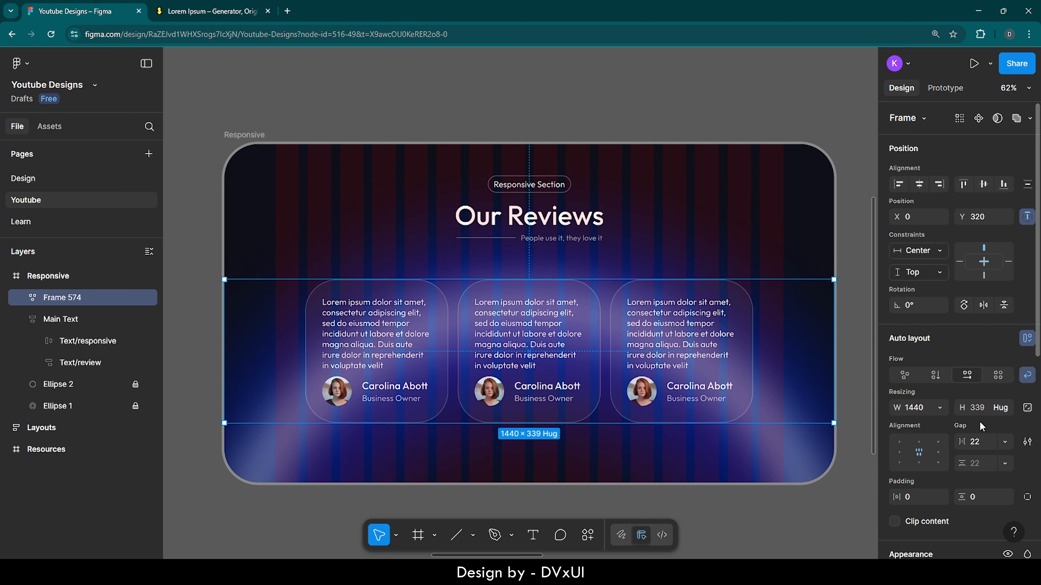
Step: Test the card wrapping by narrowing the Responsive frame to about 802 wide, and undo the resize
{"action": "key", "text": "shift+Return"}
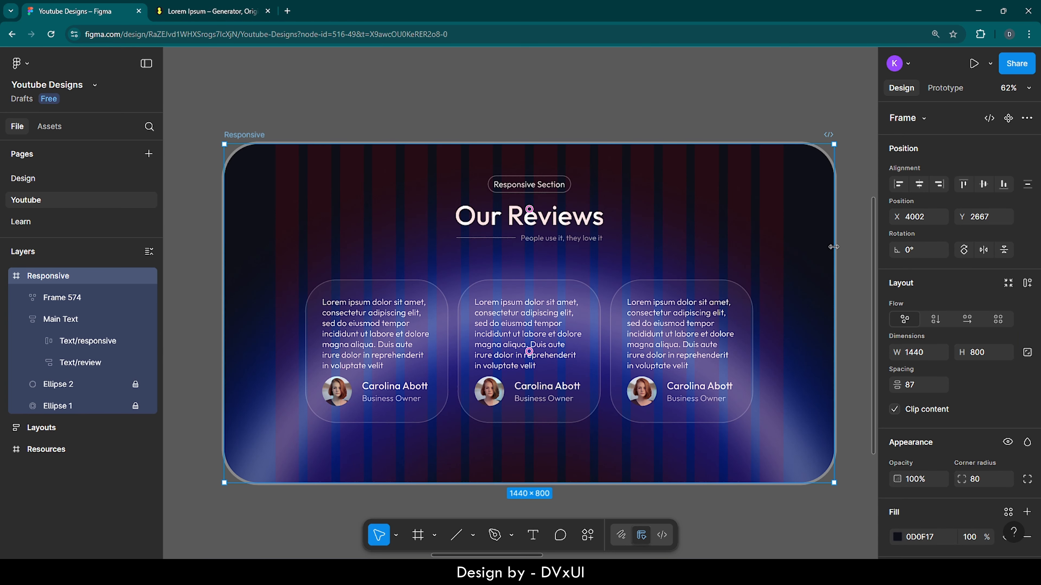
{"action": "left_click_drag", "start_coordinate": [833, 246], "coordinate": [561, 247]}
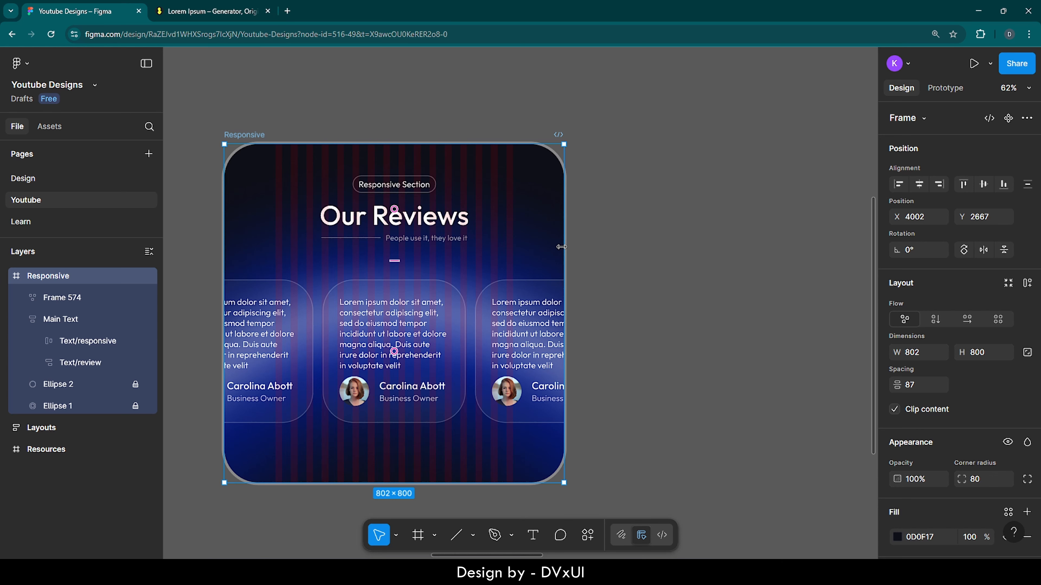
{"action": "key", "text": "ctrl+z"}
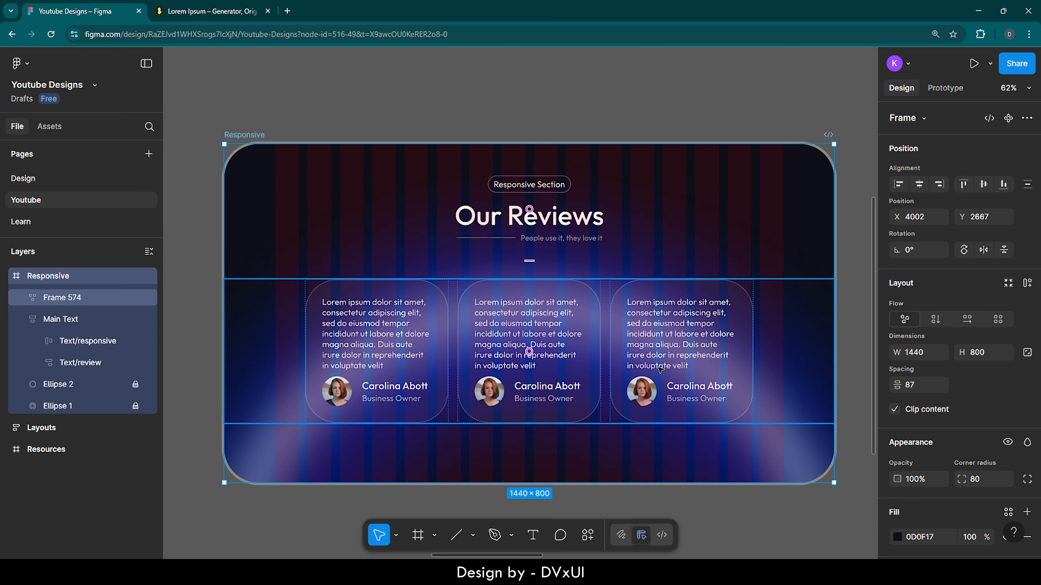
Step: Set the horizontal constraint of the review cards row to Left + Right
{"action": "left_click", "coordinate": [660, 368]}
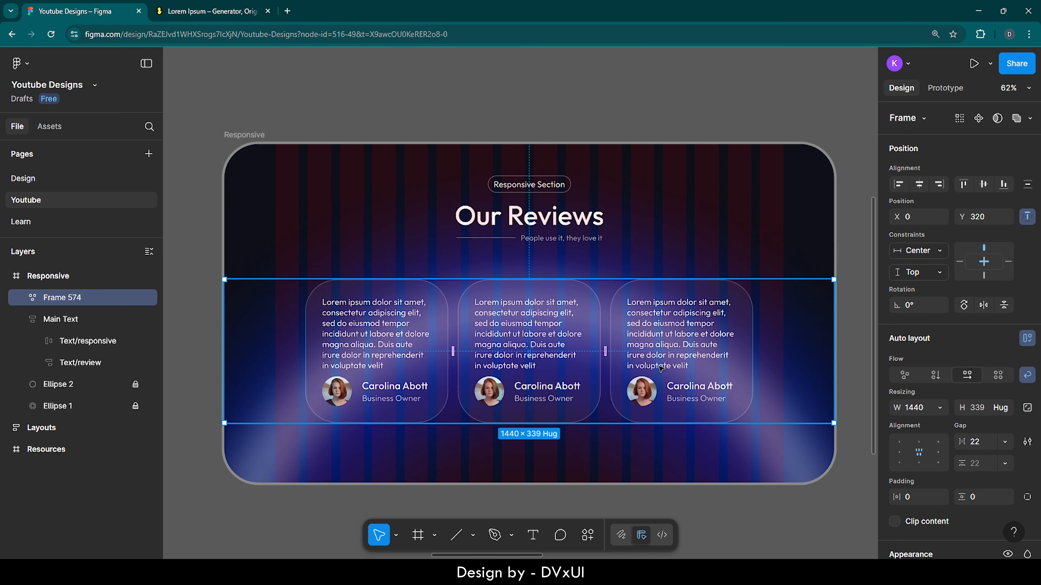
{"action": "left_click", "coordinate": [910, 251]}
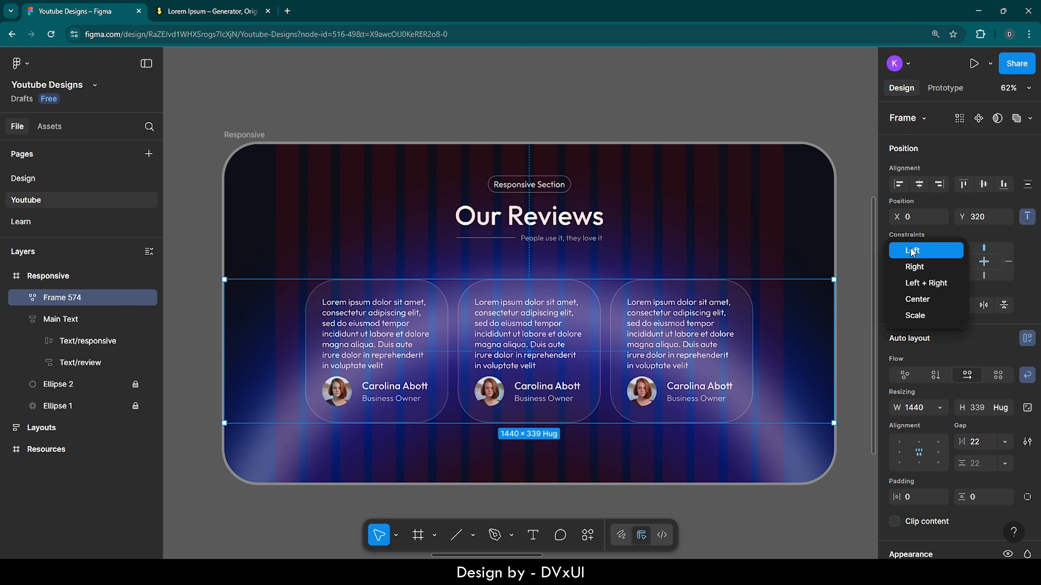
{"action": "left_click", "coordinate": [912, 283]}
{"action": "left_click", "coordinate": [859, 245]}
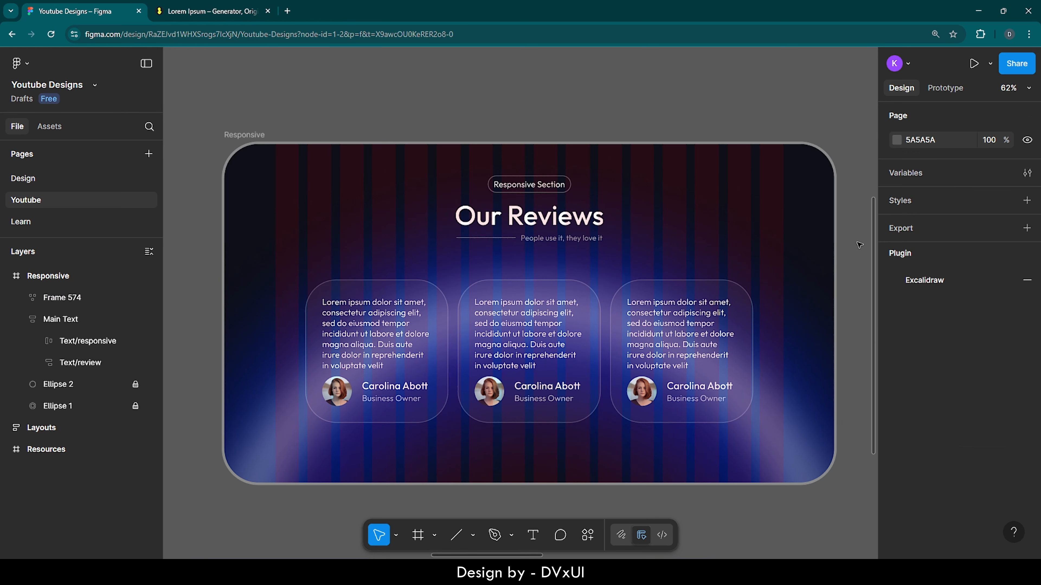
Step: Test the stretching cards row by narrowing the Responsive frame to about 636 wide, and undo the resize
{"action": "left_click", "coordinate": [248, 143]}
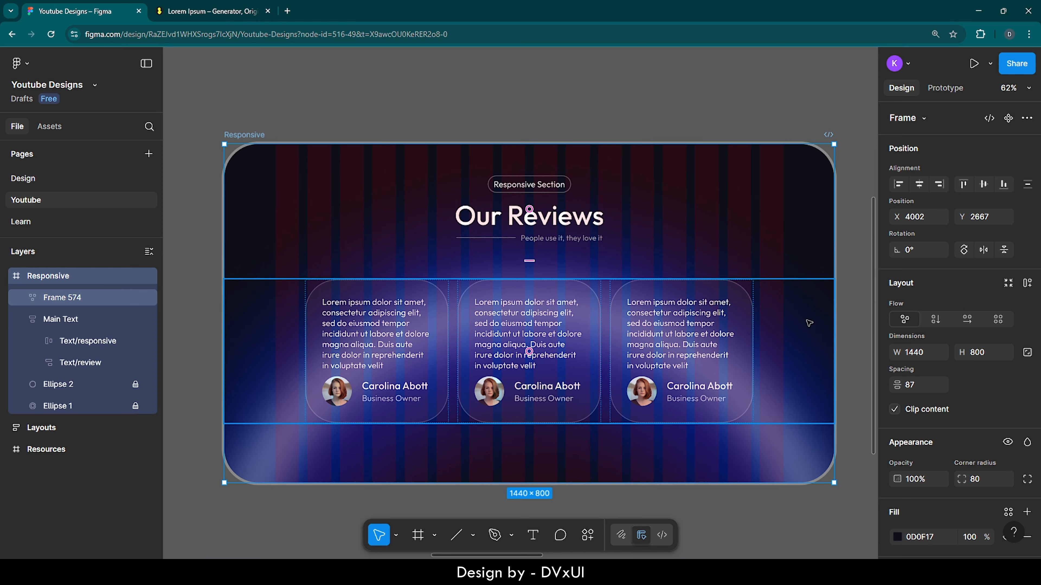
{"action": "left_click_drag", "start_coordinate": [834, 302], "coordinate": [494, 300]}
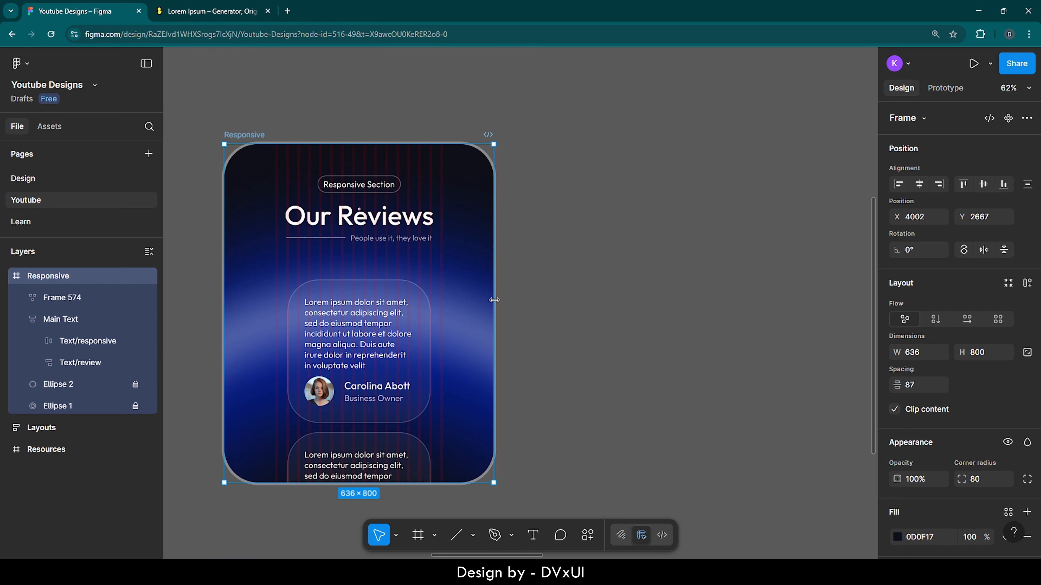
{"action": "key", "text": "ctrl+z"}
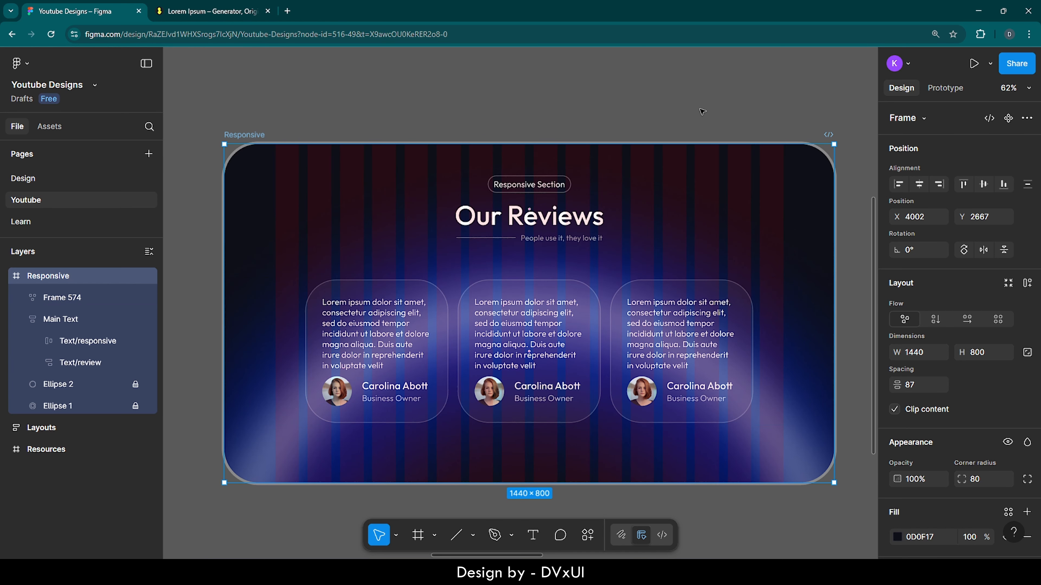
{"action": "left_click", "coordinate": [702, 111]}
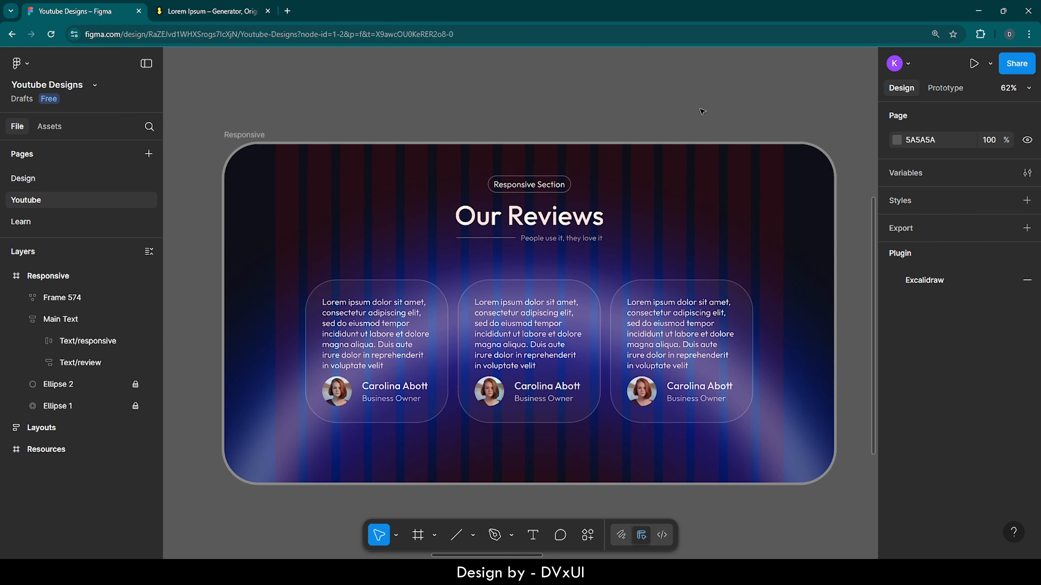
Step: Check the gap below the Our Reviews heading and move the review cards row slightly closer to it
{"action": "left_click", "coordinate": [550, 310]}
{"action": "key", "text": "alt"}
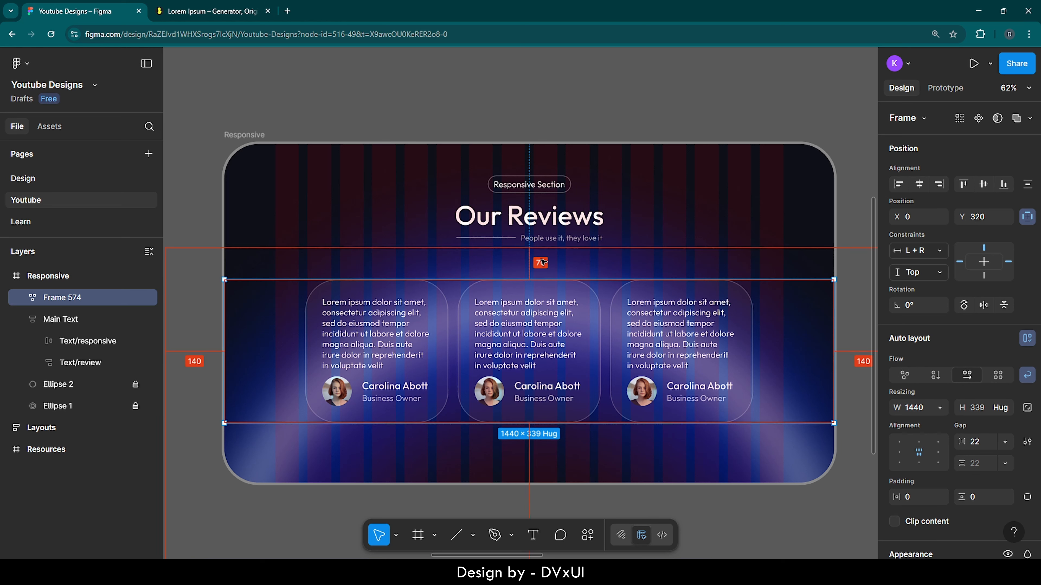
{"action": "key", "text": "shift+Up"}
{"action": "key", "text": "shift+Up"}
{"action": "key", "text": "shift+Up"}
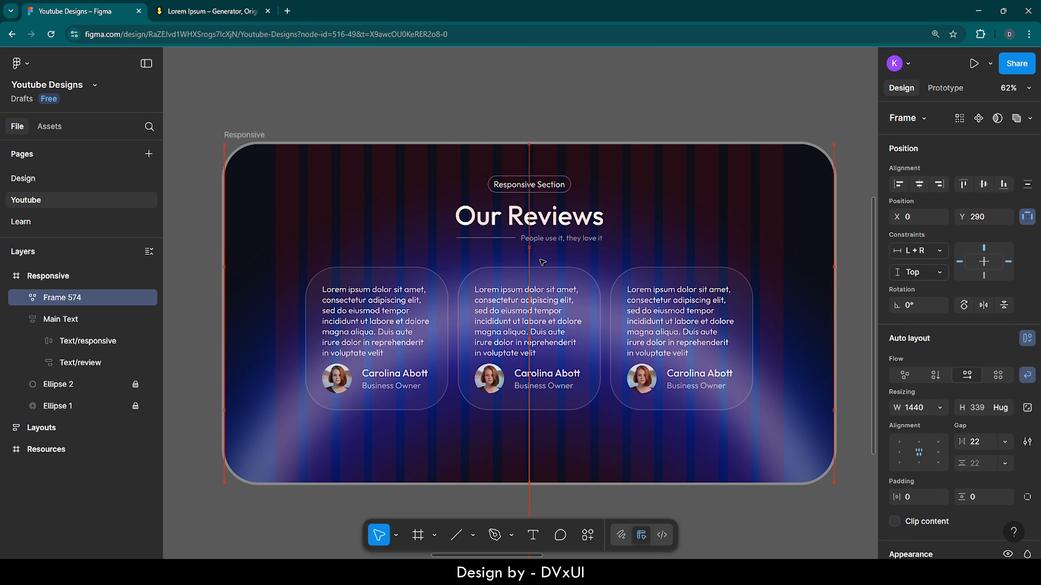
{"action": "key", "text": "alt"}
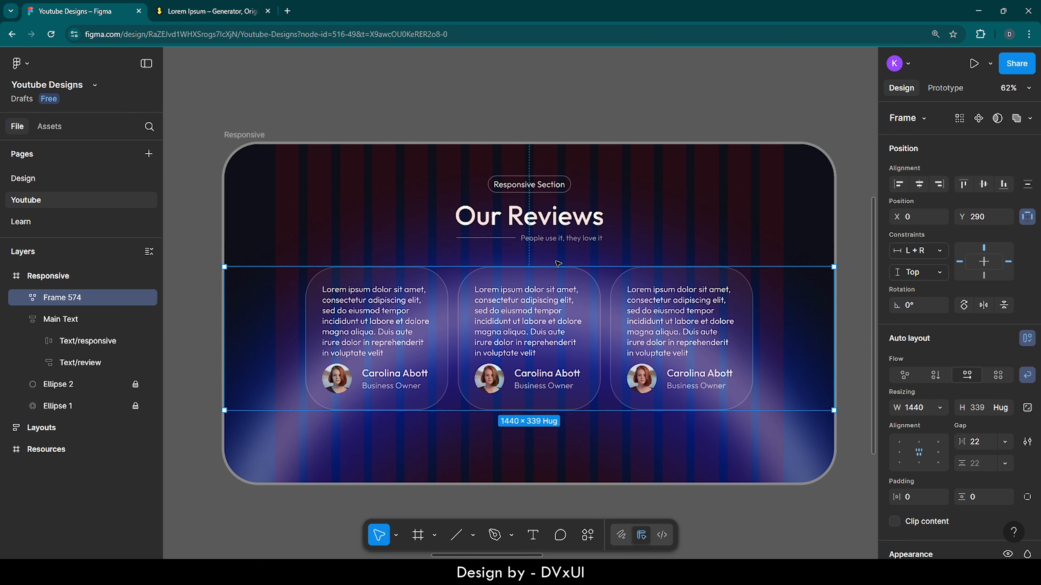
{"action": "key", "text": "shift+Down"}
{"action": "key", "text": "shift+Down"}
{"action": "key", "text": "shift+Up"}
{"action": "left_click", "coordinate": [659, 132]}
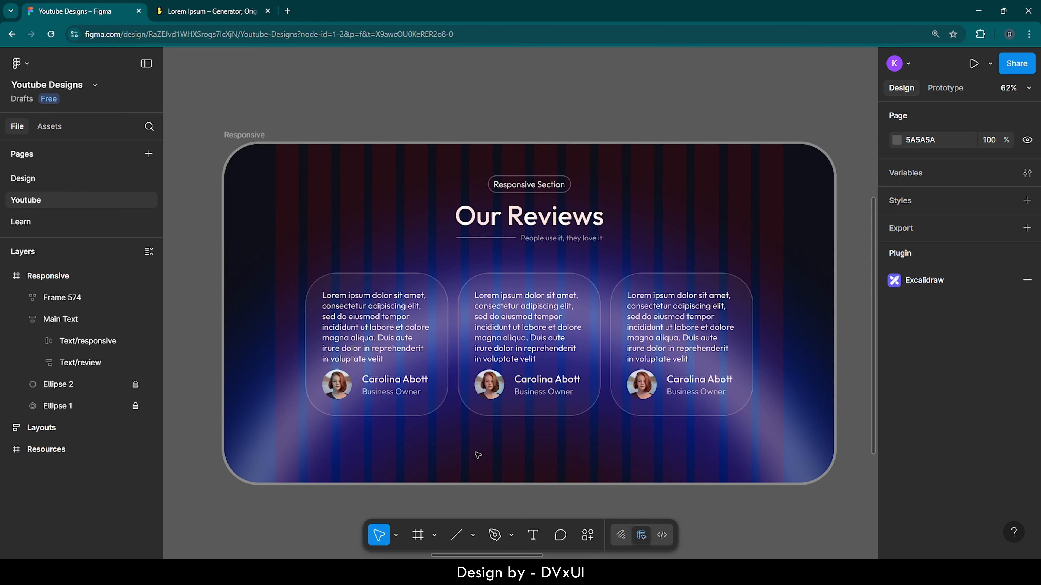
Step: Add a circle below the middle review card and size it to 12 × 12 with locked proportions
{"action": "scroll", "coordinate": [534, 456], "scroll_direction": "up", "scroll_amount": 10, "text": "ctrl"}
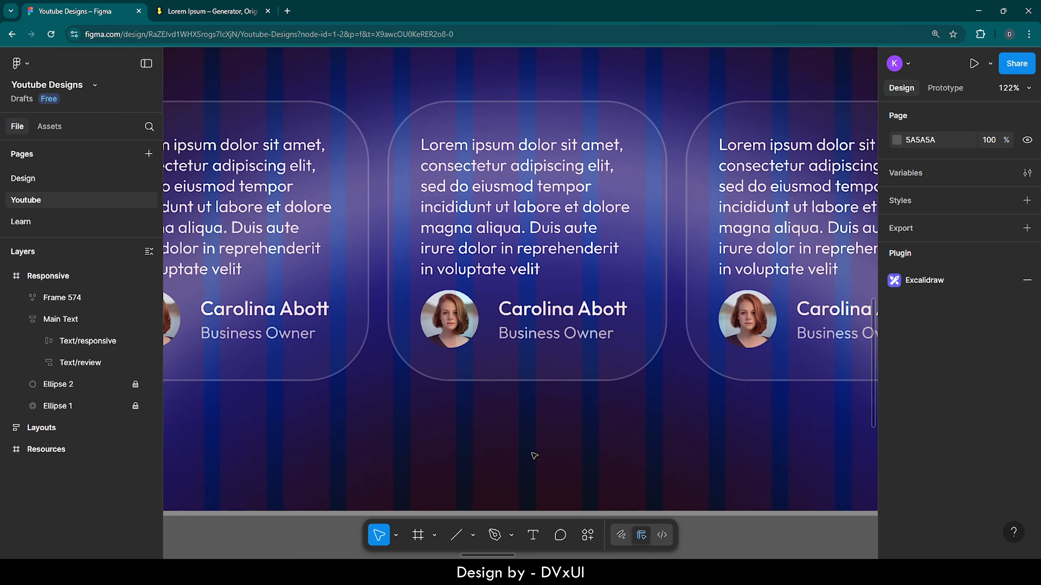
{"action": "scroll", "coordinate": [534, 456], "scroll_direction": "down", "scroll_amount": 1}
{"action": "key", "text": "o"}
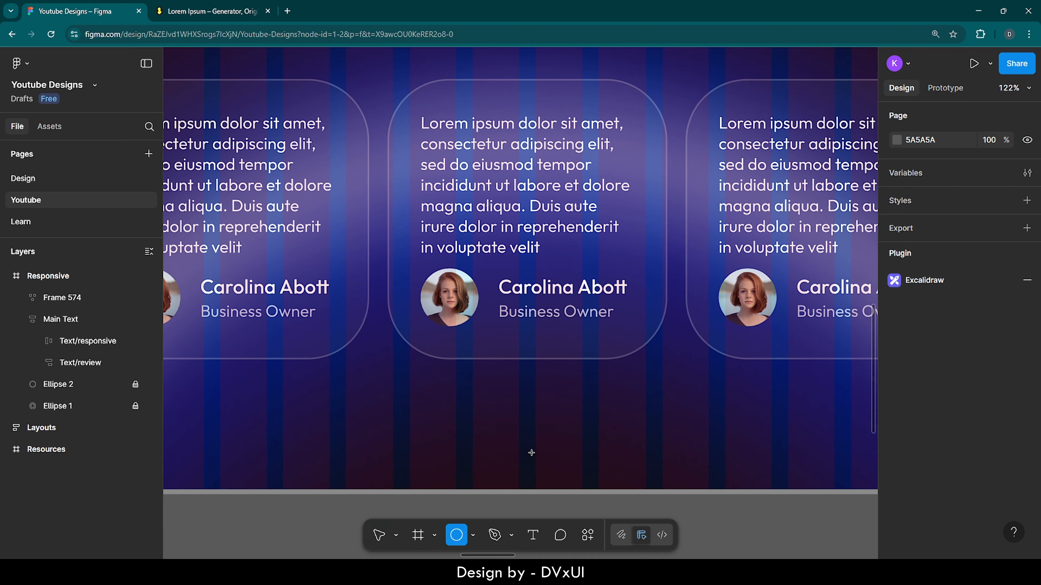
{"action": "left_click", "coordinate": [490, 435]}
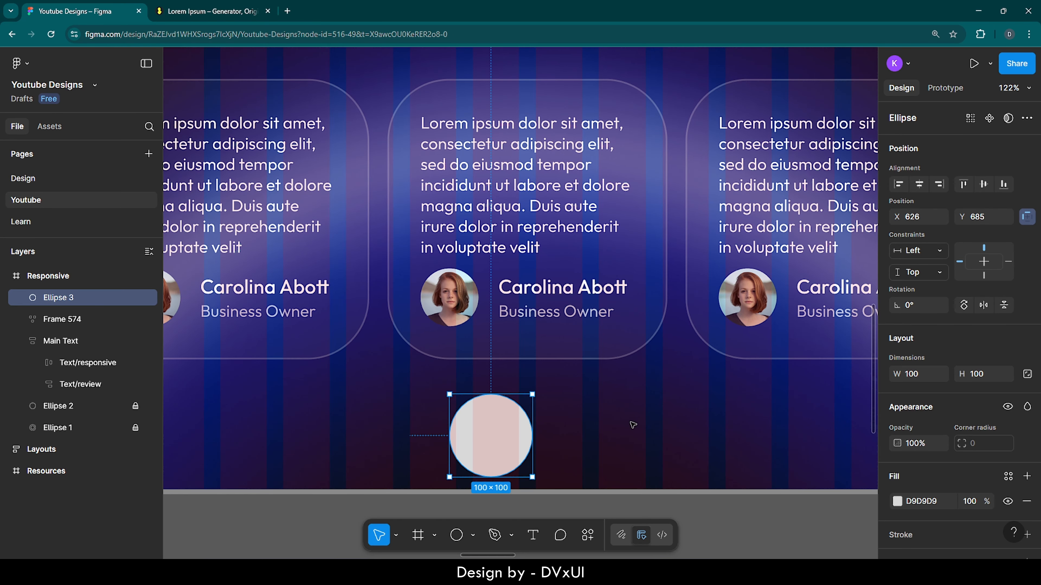
{"action": "left_click", "coordinate": [1025, 374]}
{"action": "left_click", "coordinate": [992, 377]}
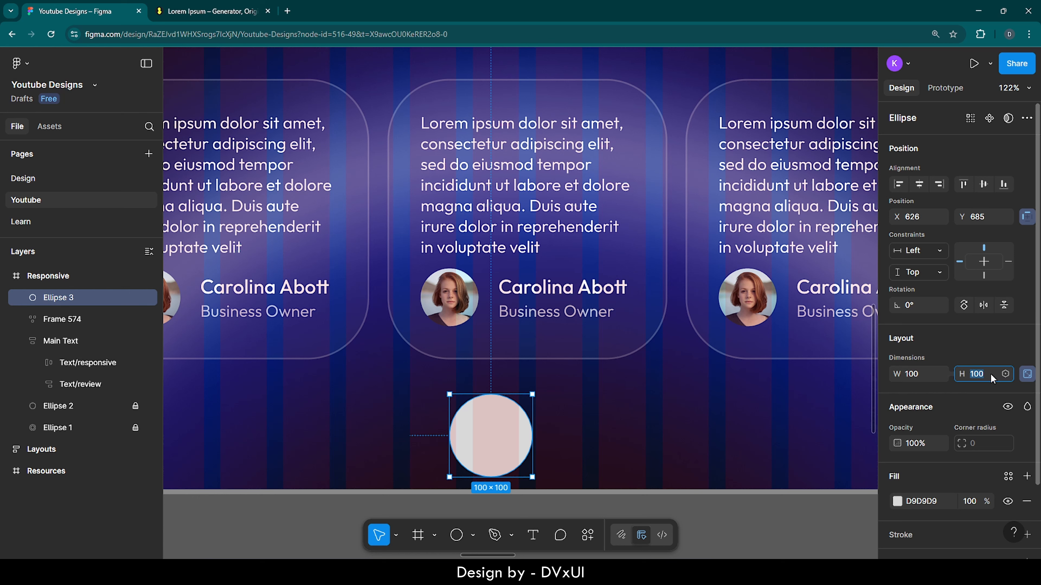
{"action": "type", "text": "12"}
{"action": "key", "text": "Return"}
Step: Duplicate the small circle, place the copy beside it with a gap of 10, and put both in an auto layout
{"action": "key", "text": "ctrl+d"}
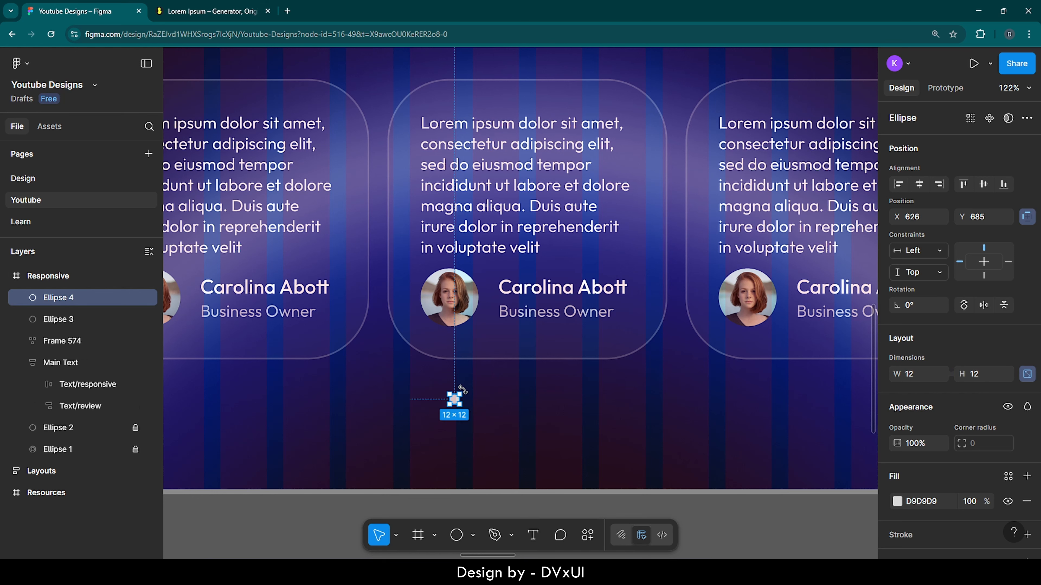
{"action": "left_click_drag", "start_coordinate": [453, 398], "coordinate": [472, 398]}
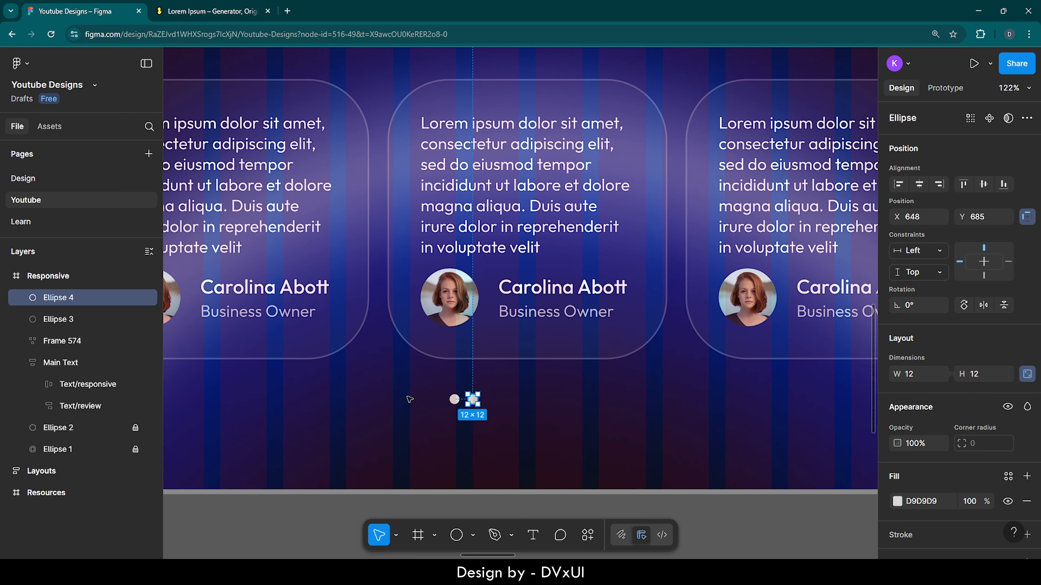
{"action": "left_click_drag", "start_coordinate": [409, 400], "coordinate": [505, 421]}
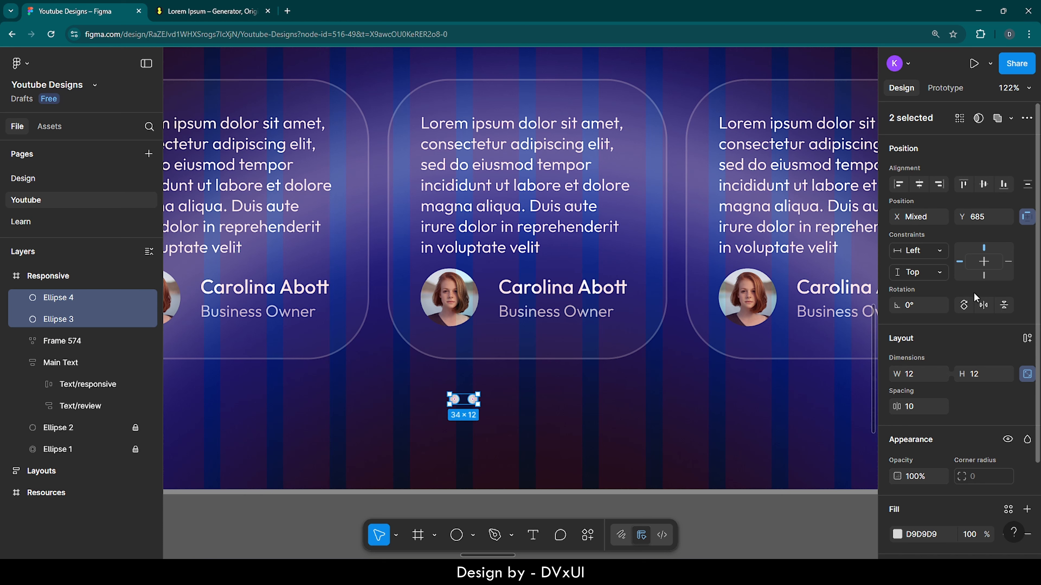
{"action": "left_click", "coordinate": [1026, 338]}
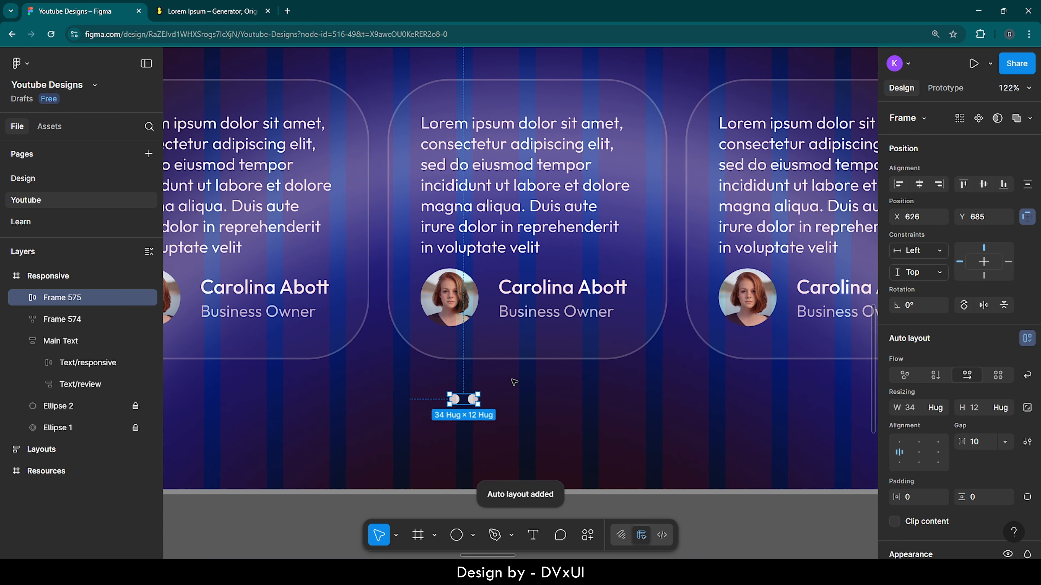
Step: Duplicate the first dot twice inside the auto layout to make a row of four dots
{"action": "double_click", "coordinate": [459, 400]}
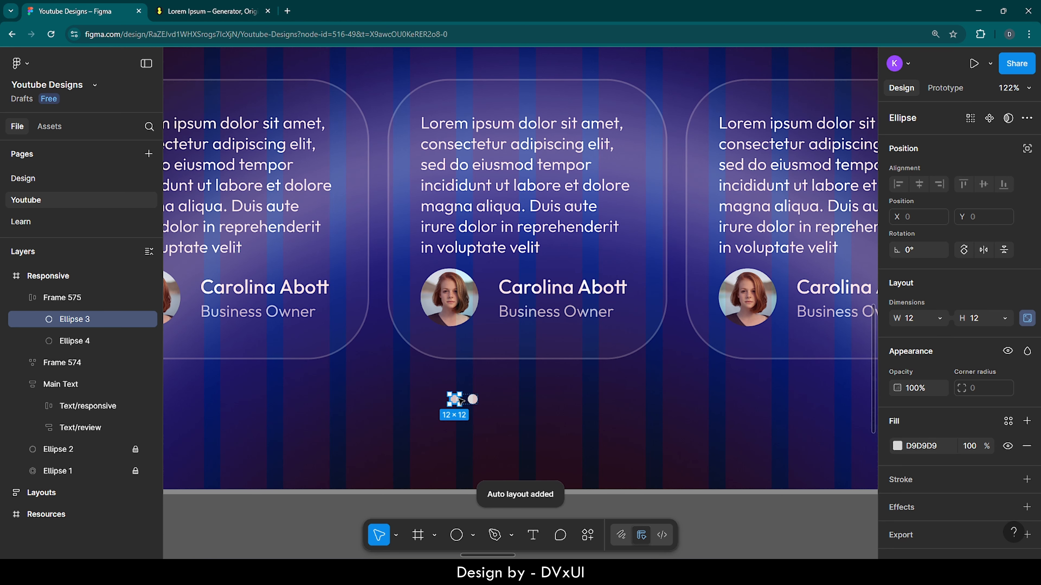
{"action": "key", "text": "ctrl+d"}
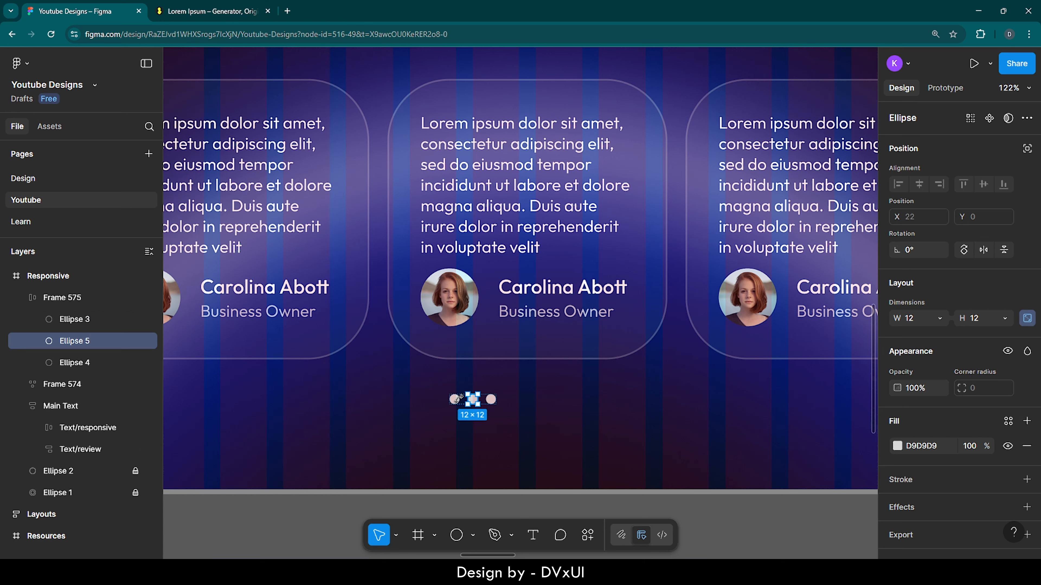
{"action": "key", "text": "ctrl+d"}
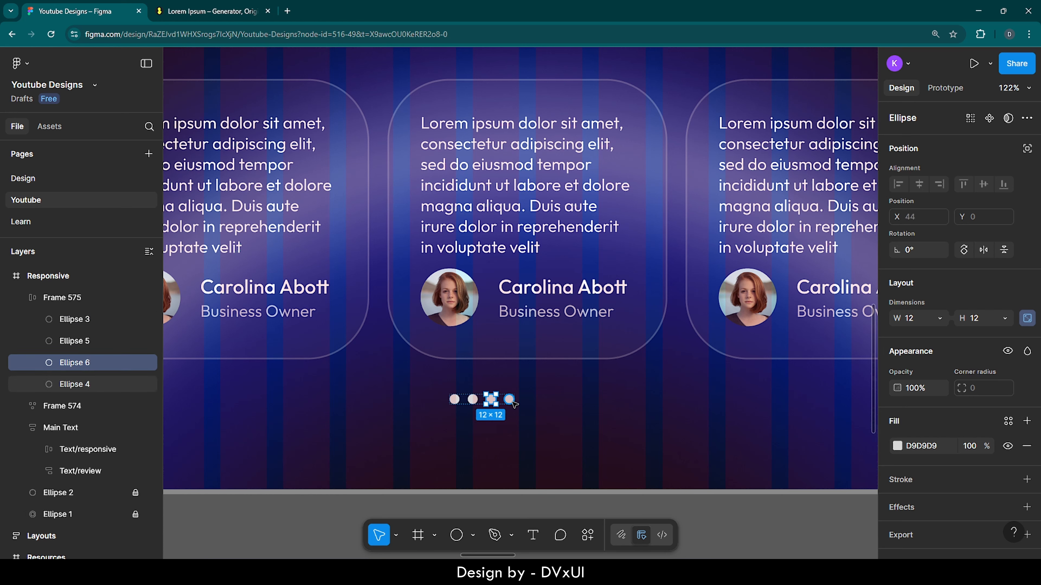
{"action": "left_click", "coordinate": [566, 410]}
Step: Center the row of dots horizontally in the Responsive frame and move it down to Y 705
{"action": "left_click", "coordinate": [491, 399]}
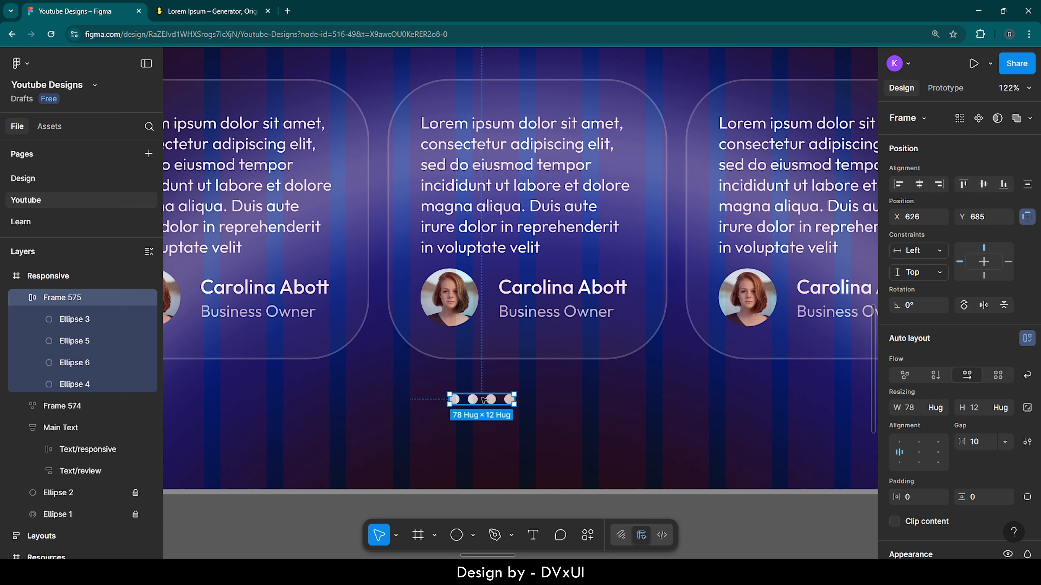
{"action": "left_click", "coordinate": [919, 184]}
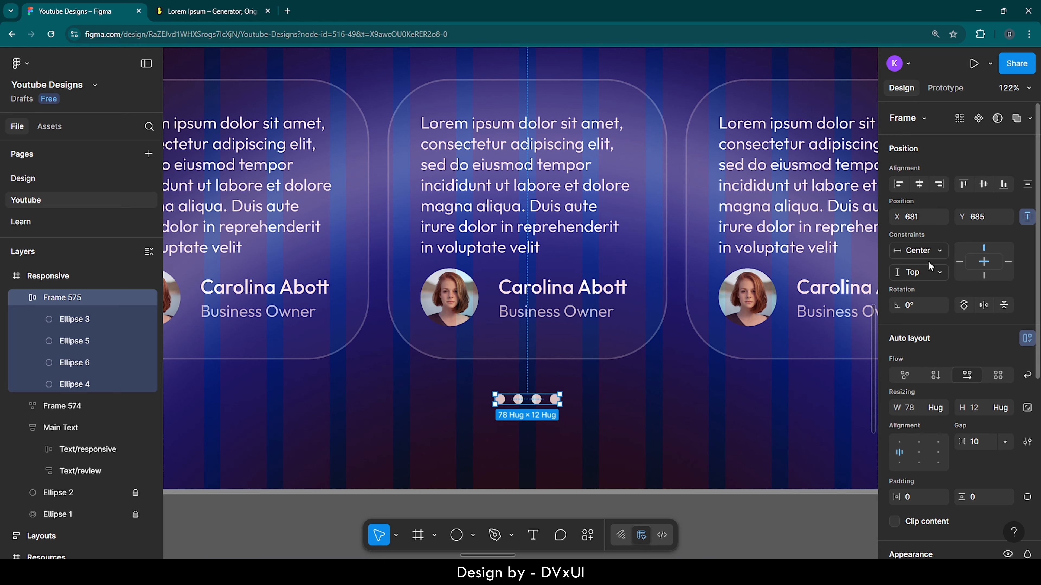
{"action": "key", "text": "shift+Down"}
{"action": "key", "text": "shift+Down"}
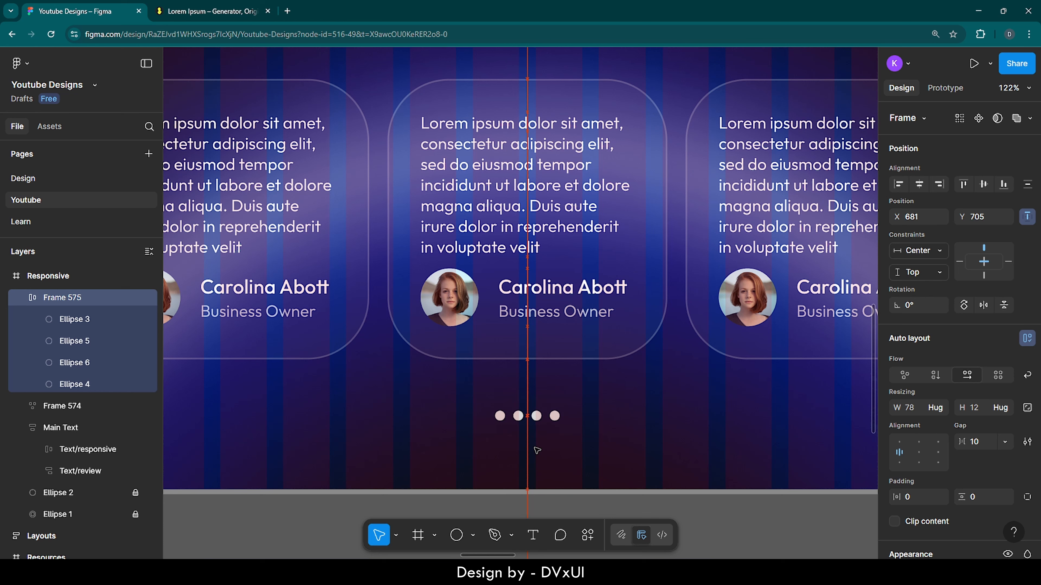
Step: Recolor all four pagination dots to white FFFFFF at 30% opacity
{"action": "scroll", "coordinate": [906, 451], "scroll_direction": "down", "scroll_amount": 5}
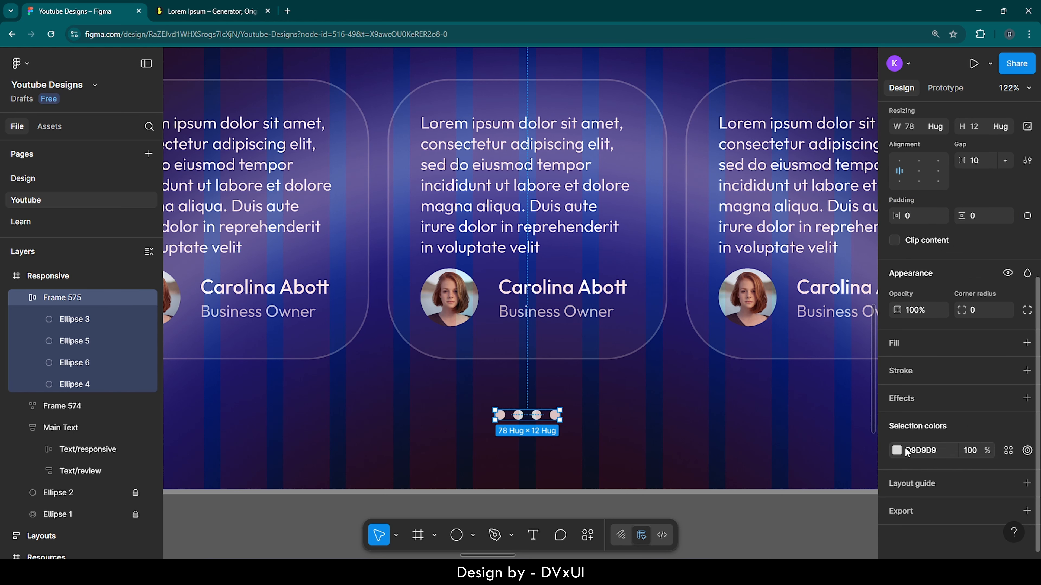
{"action": "left_click", "coordinate": [916, 449]}
{"action": "type", "text": "FFFFFF"}
{"action": "key", "text": "Return"}
{"action": "left_click", "coordinate": [973, 449]}
{"action": "type", "text": "30"}
{"action": "key", "text": "Return"}
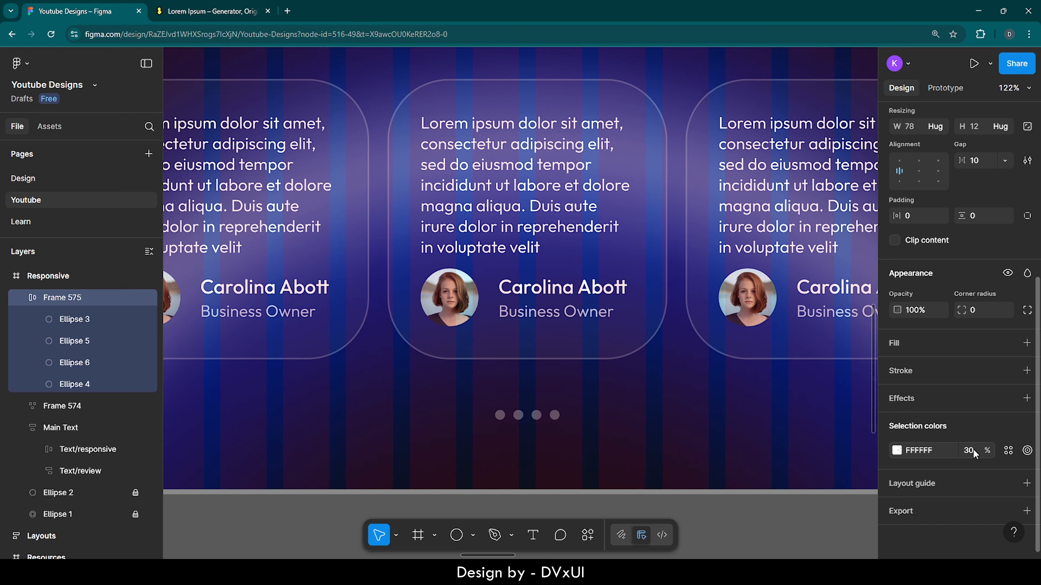
Step: Set the second dot's fill opacity to 100% to mark it as the active one
{"action": "left_click", "coordinate": [518, 416]}
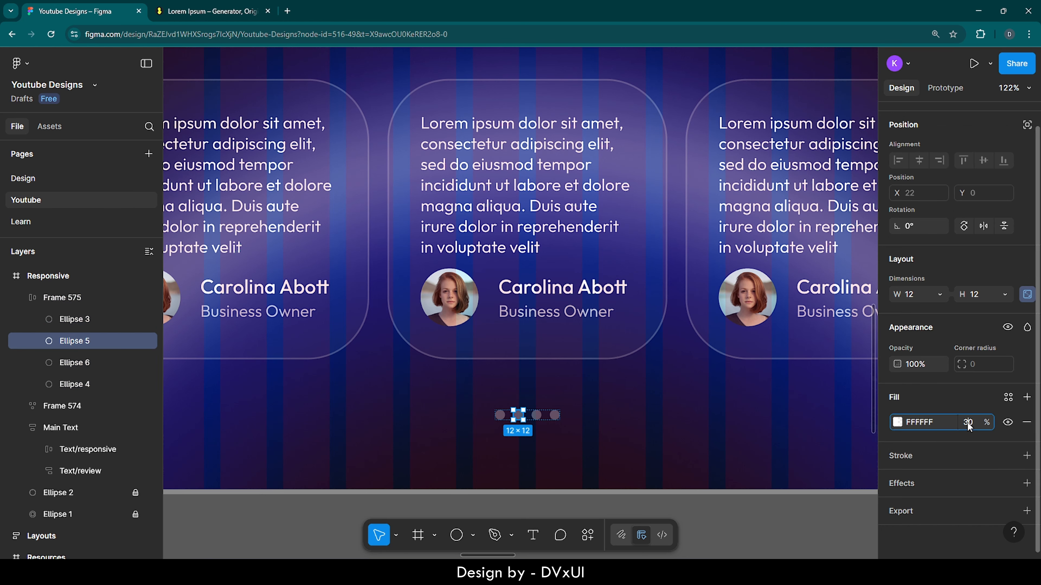
{"action": "key", "text": "Return"}
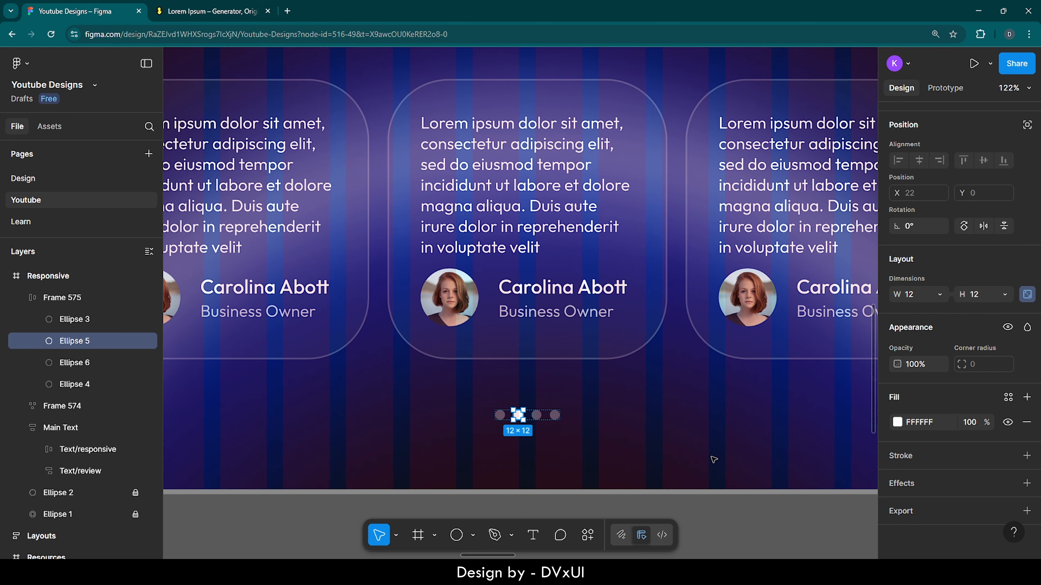
{"action": "left_click", "coordinate": [551, 459]}
{"action": "scroll", "coordinate": [551, 460], "scroll_direction": "down", "scroll_amount": 10}
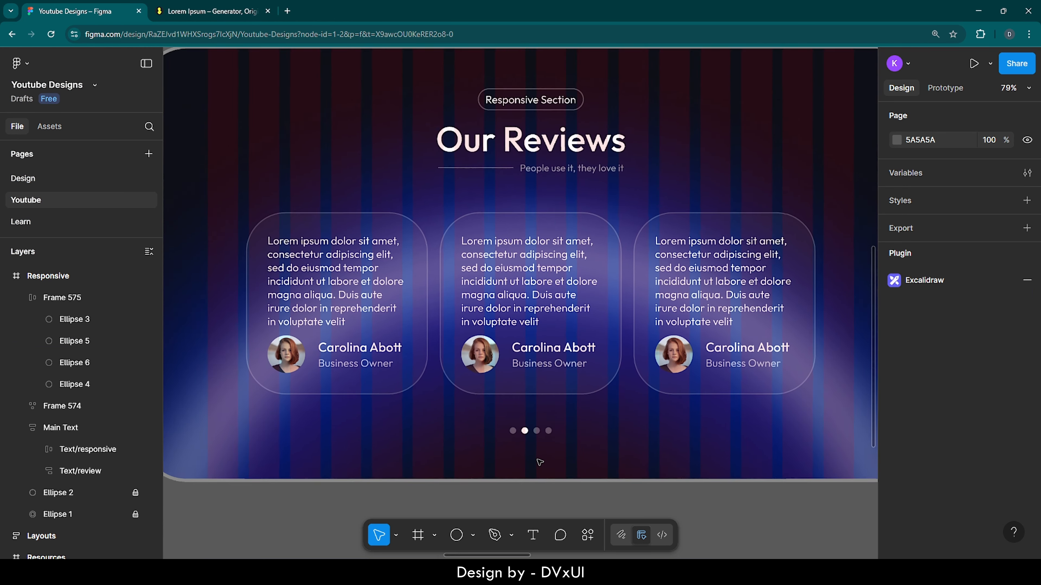
Step: Move the row of pagination dots up to Y 694 in the Responsive frame
{"action": "scroll", "coordinate": [539, 463], "scroll_direction": "up", "scroll_amount": 1}
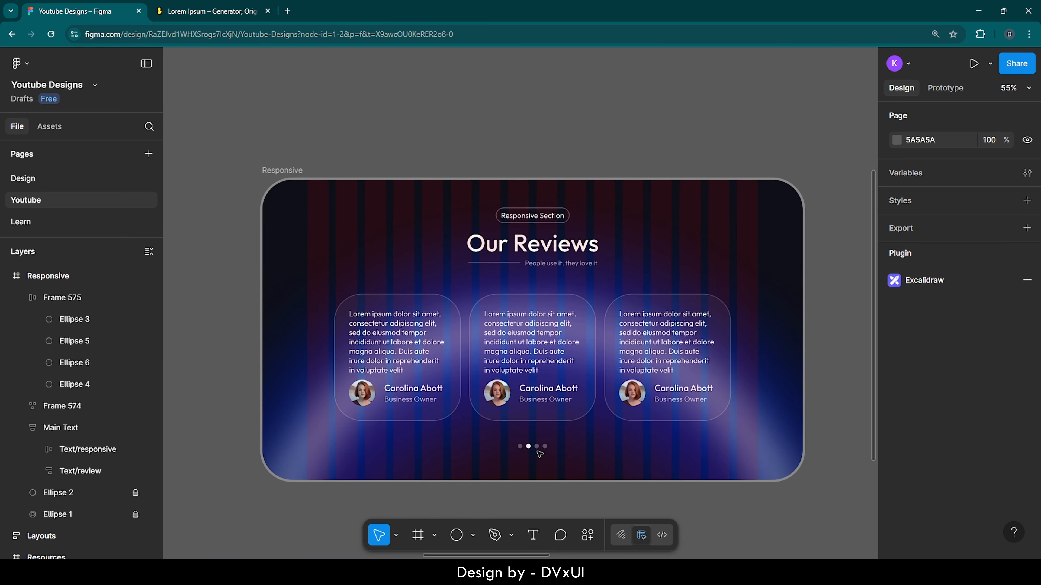
{"action": "left_click", "coordinate": [538, 450]}
{"action": "key", "text": "shift+Up"}
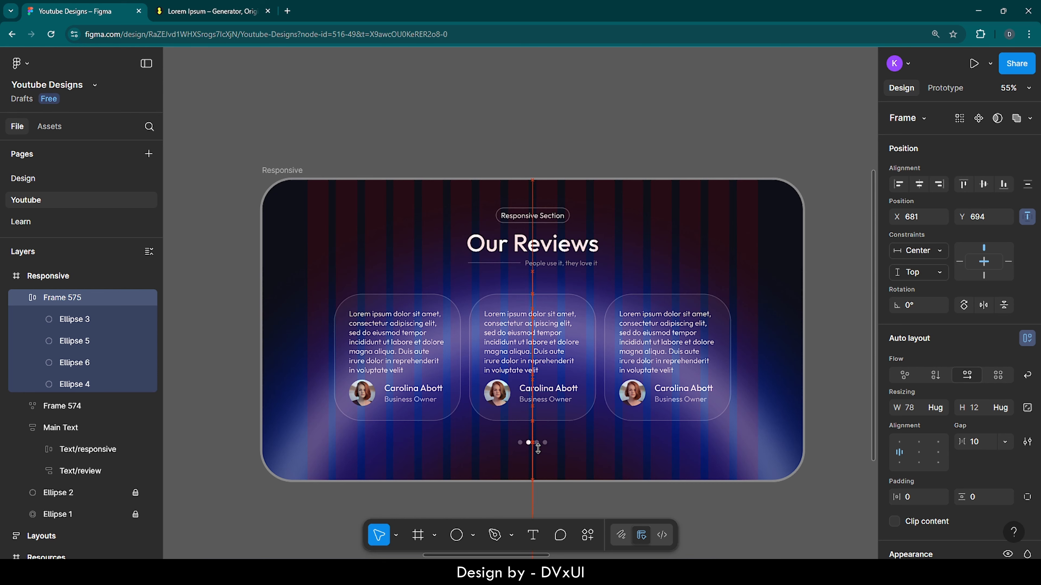
{"action": "left_click", "coordinate": [530, 476]}
Step: Test the layout by narrowing the Responsive frame to 685 wide, and undo the resize
{"action": "scroll", "coordinate": [530, 477], "scroll_direction": "up", "scroll_amount": 3}
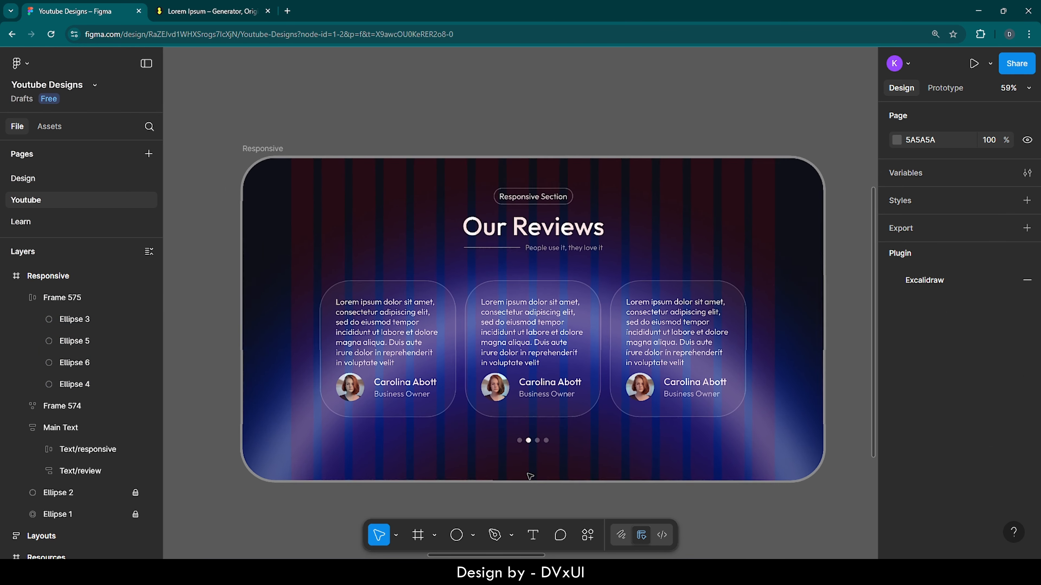
{"action": "scroll", "coordinate": [530, 477], "scroll_direction": "right", "scroll_amount": 1}
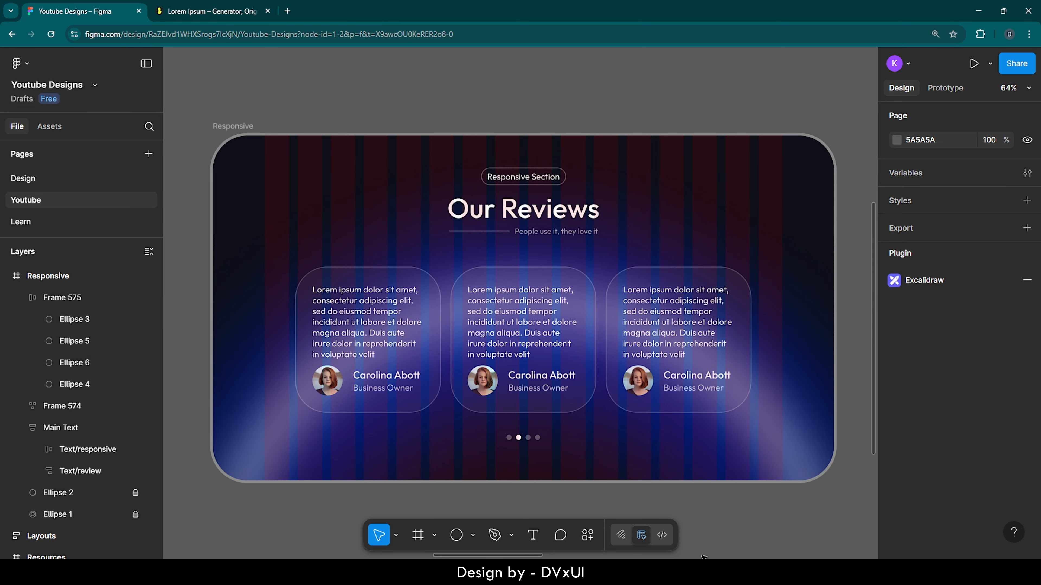
{"action": "scroll", "coordinate": [702, 558], "scroll_direction": "down", "scroll_amount": 1}
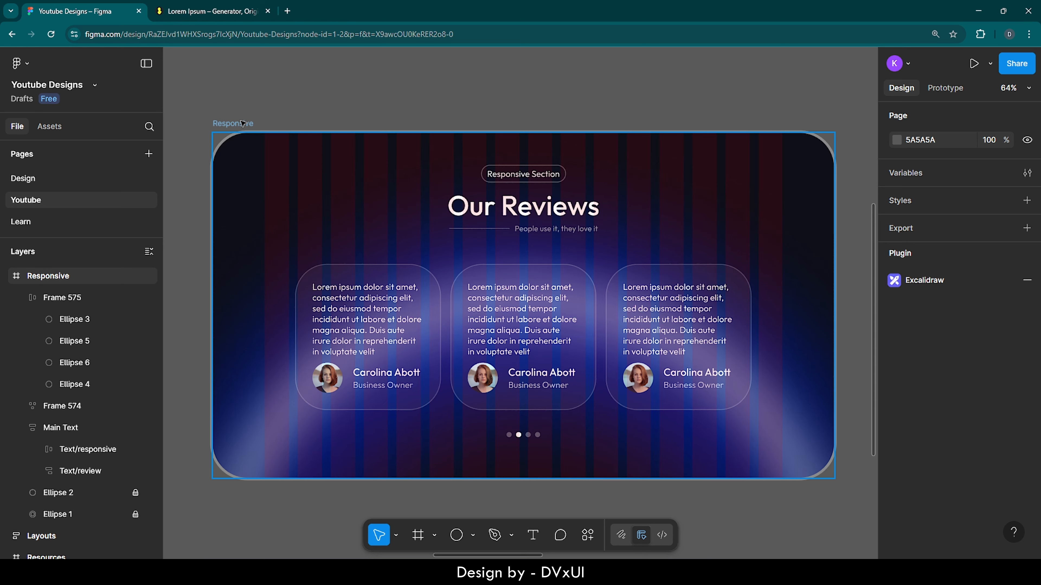
{"action": "left_click", "coordinate": [243, 123]}
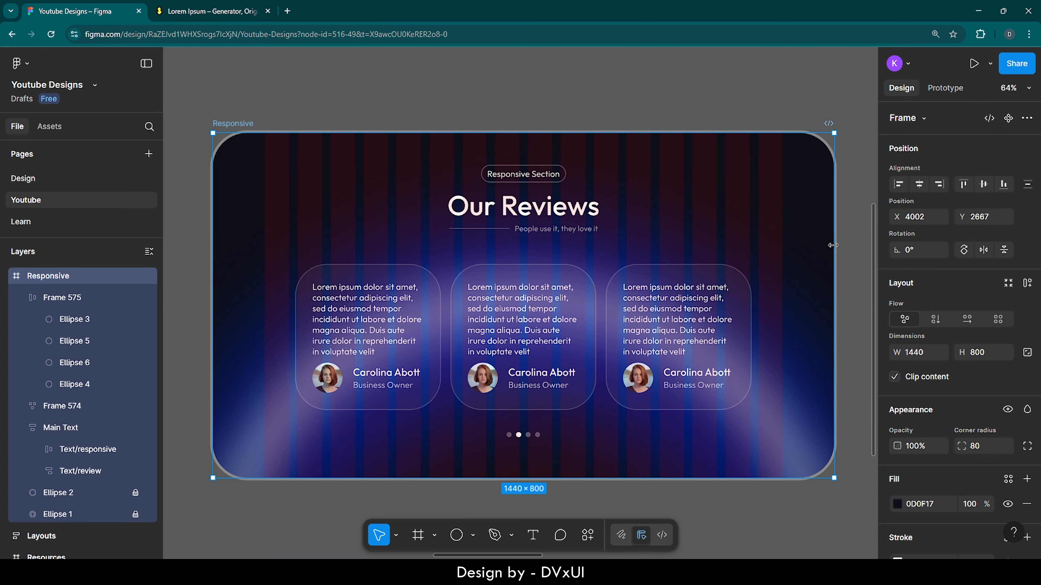
{"action": "left_click_drag", "start_coordinate": [833, 246], "coordinate": [508, 246]}
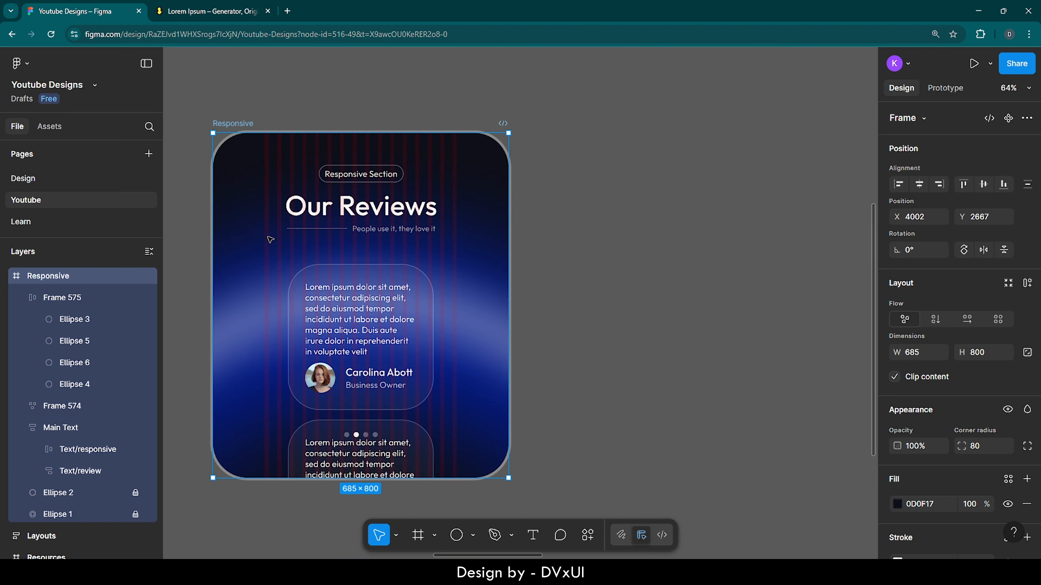
{"action": "key", "text": "ctrl+z"}
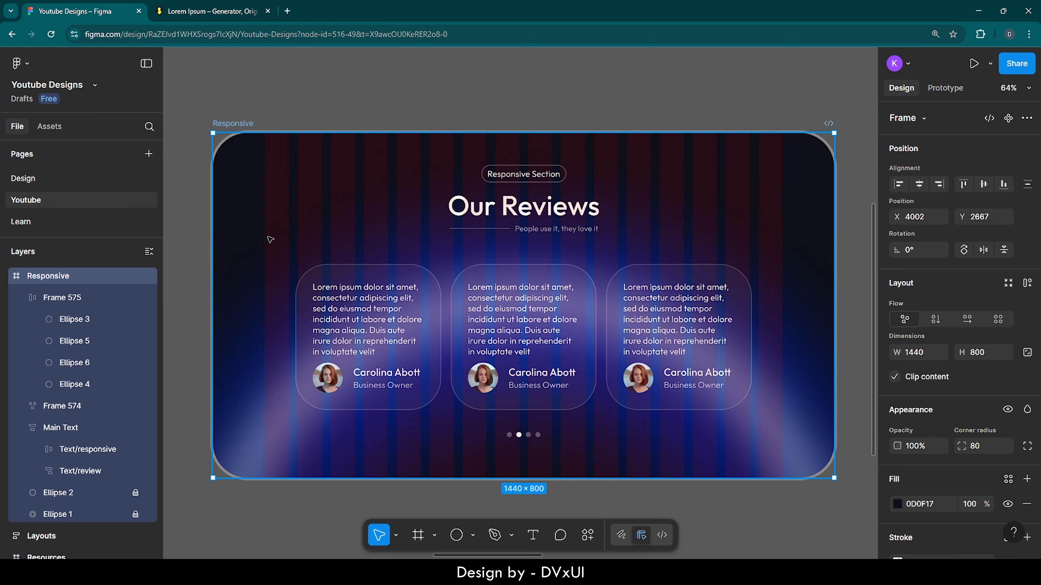
Step: Set the vertical constraint of the pagination dots row to Bottom
{"action": "left_click", "coordinate": [537, 431]}
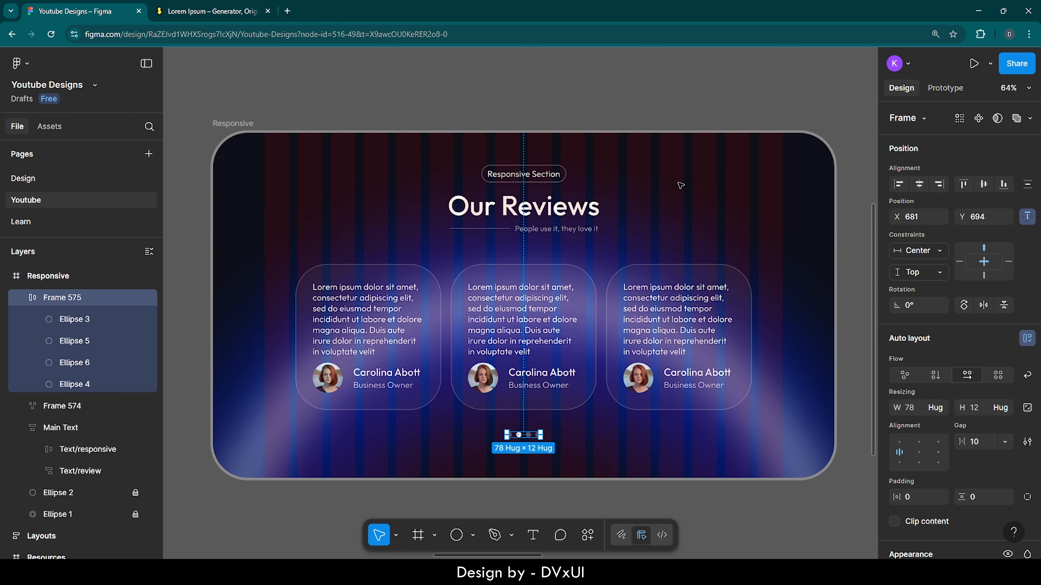
{"action": "left_click", "coordinate": [930, 271]}
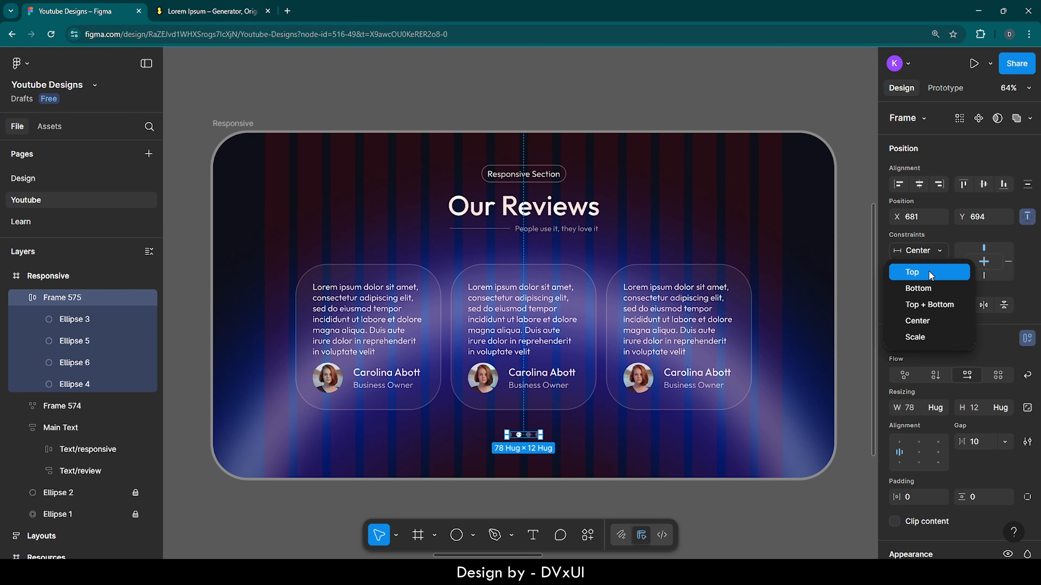
{"action": "left_click", "coordinate": [928, 288]}
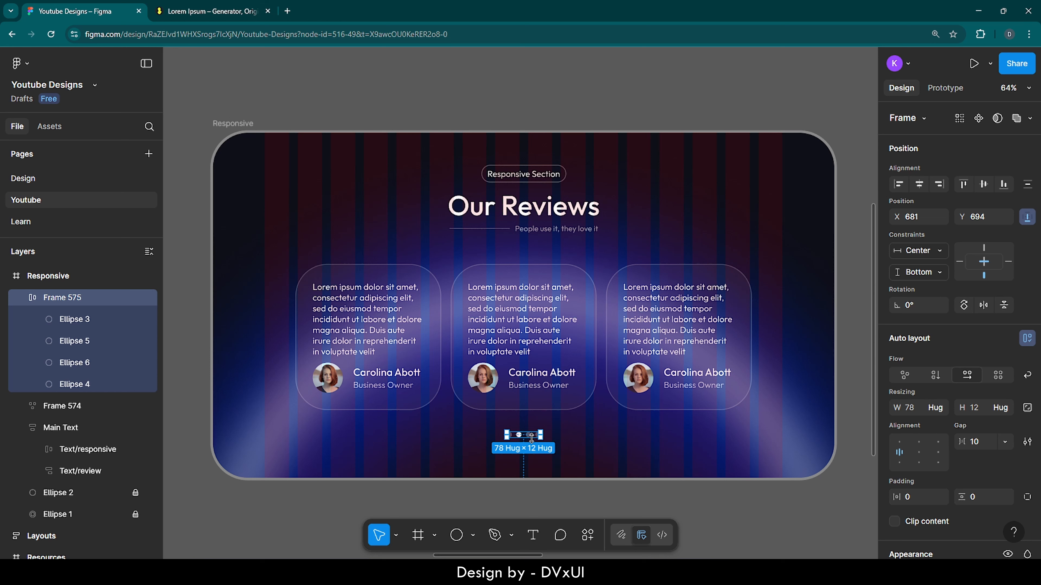
{"action": "left_click", "coordinate": [594, 440]}
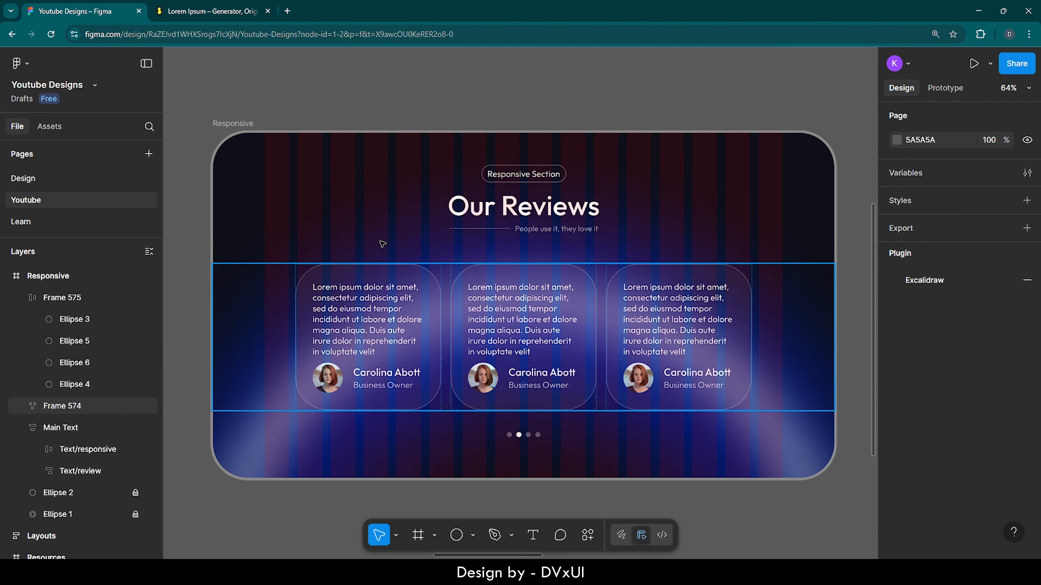
Step: Test how the content reflows by resizing the Responsive frame to 636 × 1532, and undo both resizes
{"action": "left_click", "coordinate": [239, 129]}
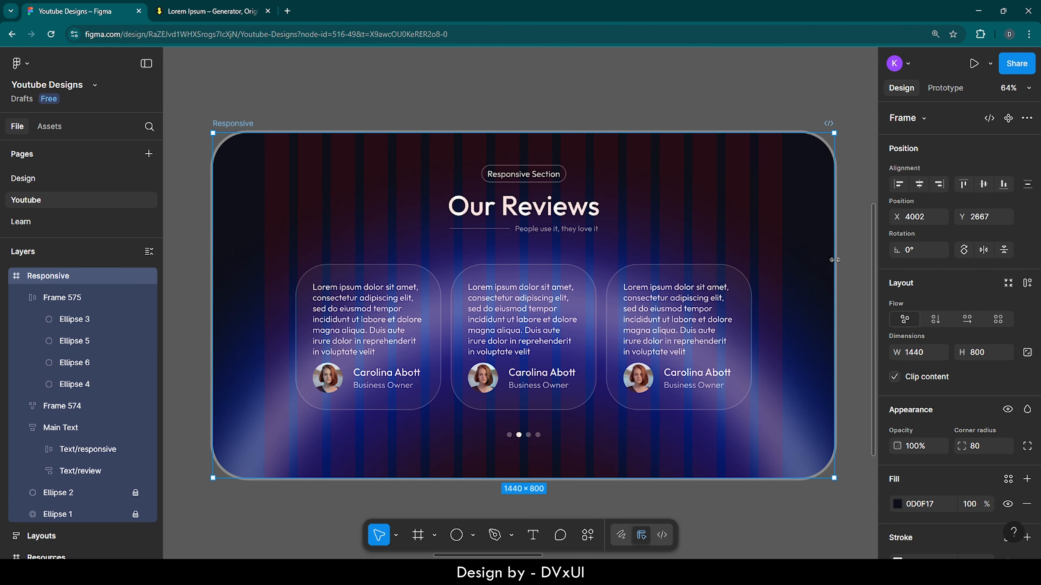
{"action": "left_click_drag", "start_coordinate": [834, 256], "coordinate": [491, 244]}
{"action": "scroll", "coordinate": [345, 379], "scroll_direction": "down", "scroll_amount": 3}
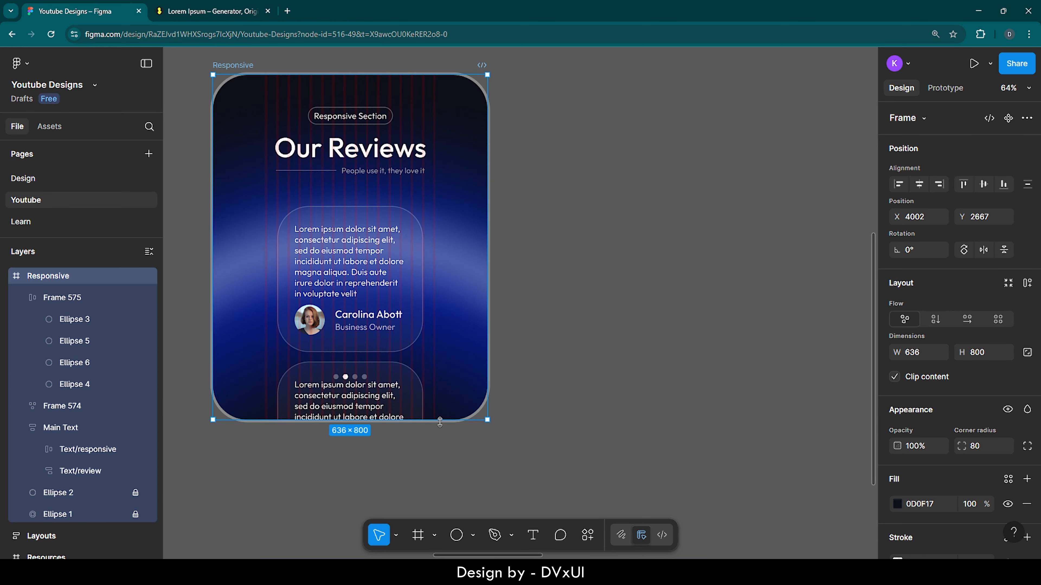
{"action": "mouse_move", "coordinate": [440, 420]}
{"action": "left_mouse_down"}
{"action": "mouse_move", "coordinate": [443, 561]}
{"action": "mouse_move", "coordinate": [437, 425]}
{"action": "left_mouse_up"}
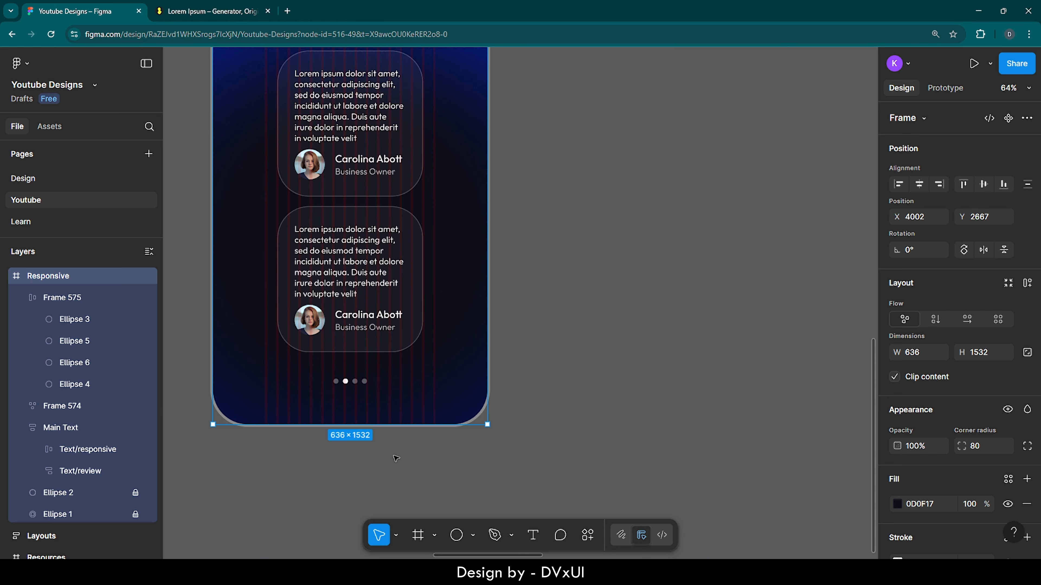
{"action": "scroll", "coordinate": [396, 459], "scroll_direction": "down", "scroll_amount": 3}
{"action": "scroll", "coordinate": [395, 458], "scroll_direction": "left", "scroll_amount": 2}
{"action": "scroll", "coordinate": [396, 459], "scroll_direction": "up", "scroll_amount": 1}
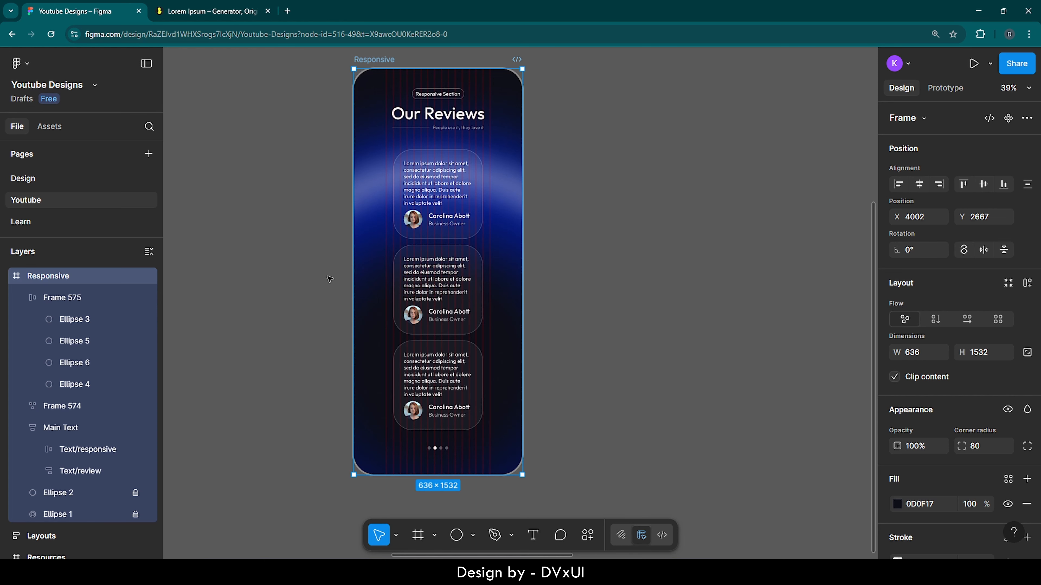
{"action": "key", "text": "ctrl+z"}
{"action": "key", "text": "ctrl+z"}
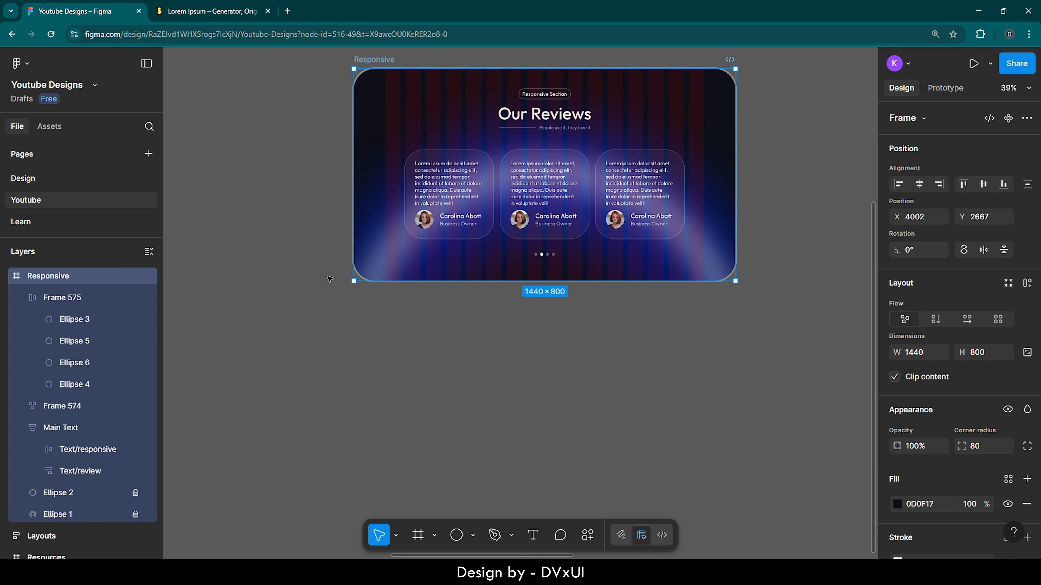
Step: Hide the 16-column layout guide on the Responsive frame
{"action": "scroll", "coordinate": [706, 128], "scroll_direction": "up", "scroll_amount": 3}
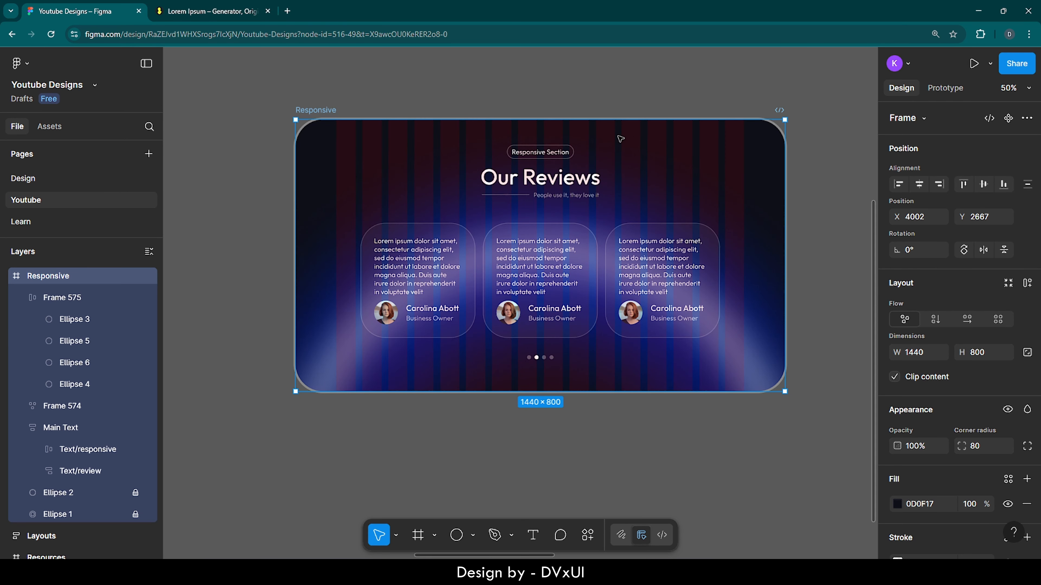
{"action": "scroll", "coordinate": [953, 384], "scroll_direction": "down", "scroll_amount": 6}
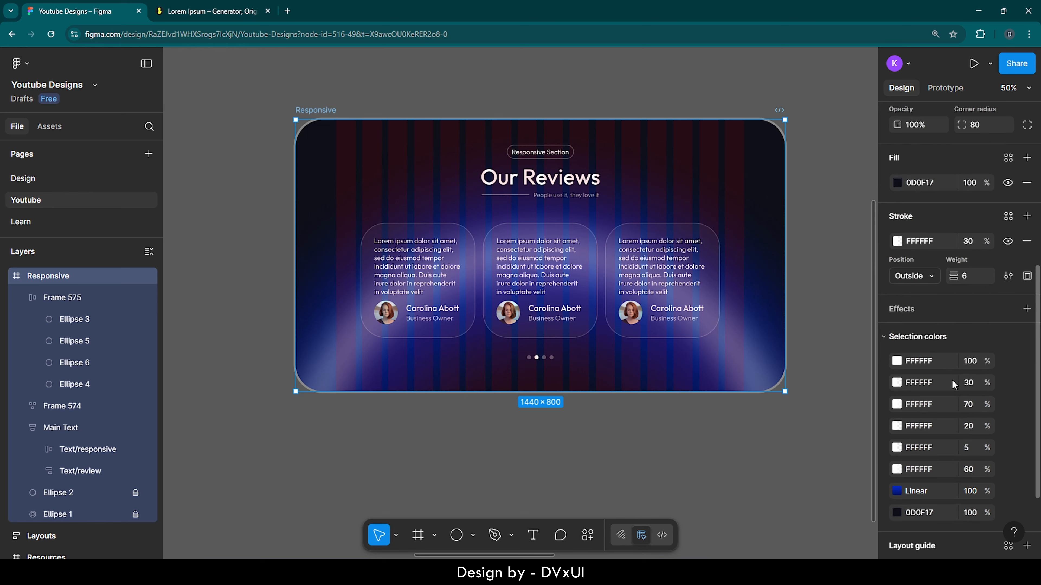
{"action": "scroll", "coordinate": [952, 384], "scroll_direction": "down", "scroll_amount": 2}
{"action": "left_click", "coordinate": [1008, 479]}
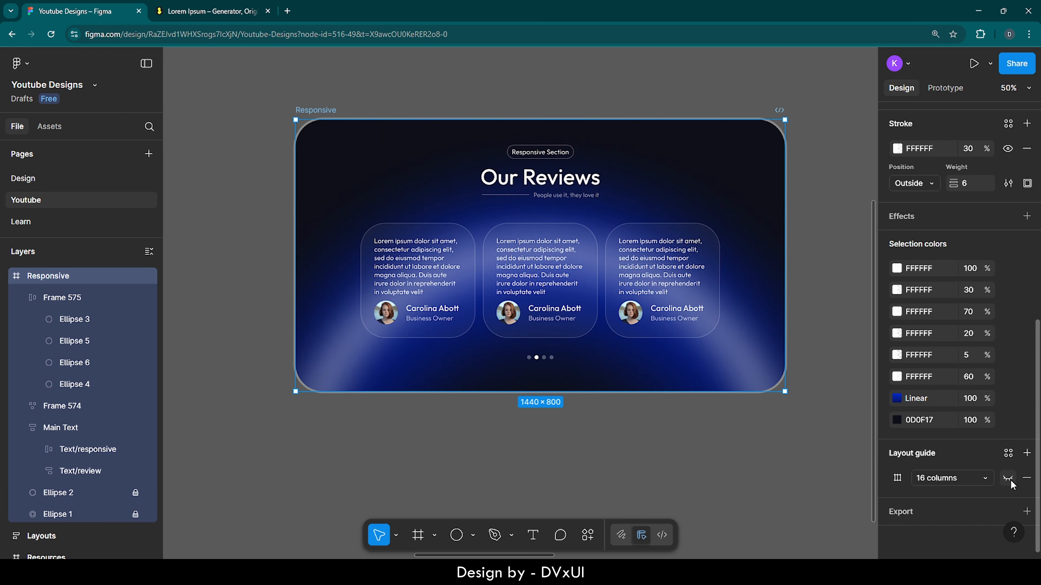
{"action": "left_click", "coordinate": [816, 227]}
{"action": "scroll", "coordinate": [815, 227], "scroll_direction": "up", "scroll_amount": 3}
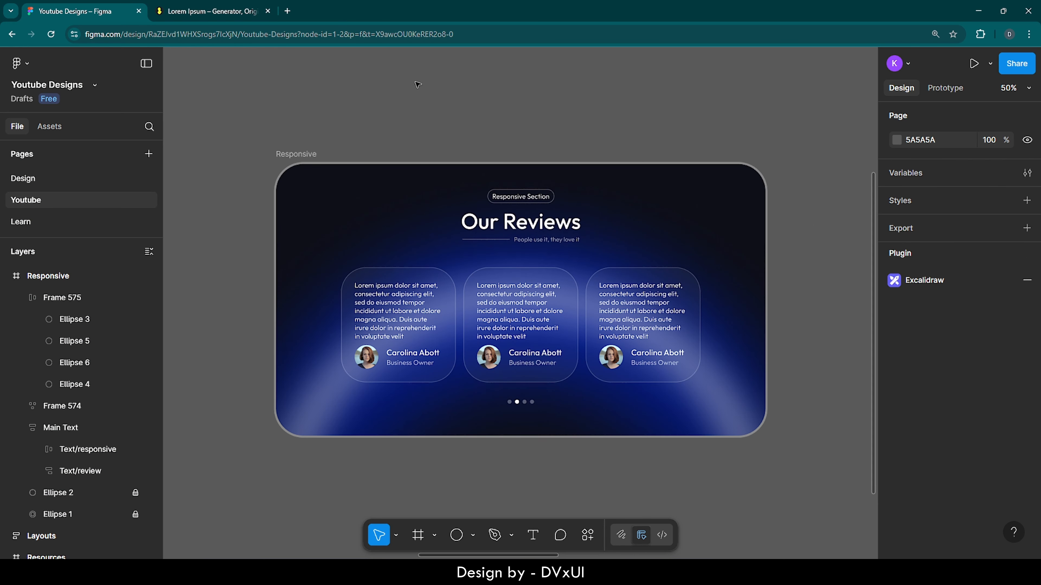
Step: Copy the abstract purple 3D image from the Resources frame and paste it into the Responsive frame
{"action": "left_click", "coordinate": [5, 277]}
{"action": "double_click", "coordinate": [16, 319]}
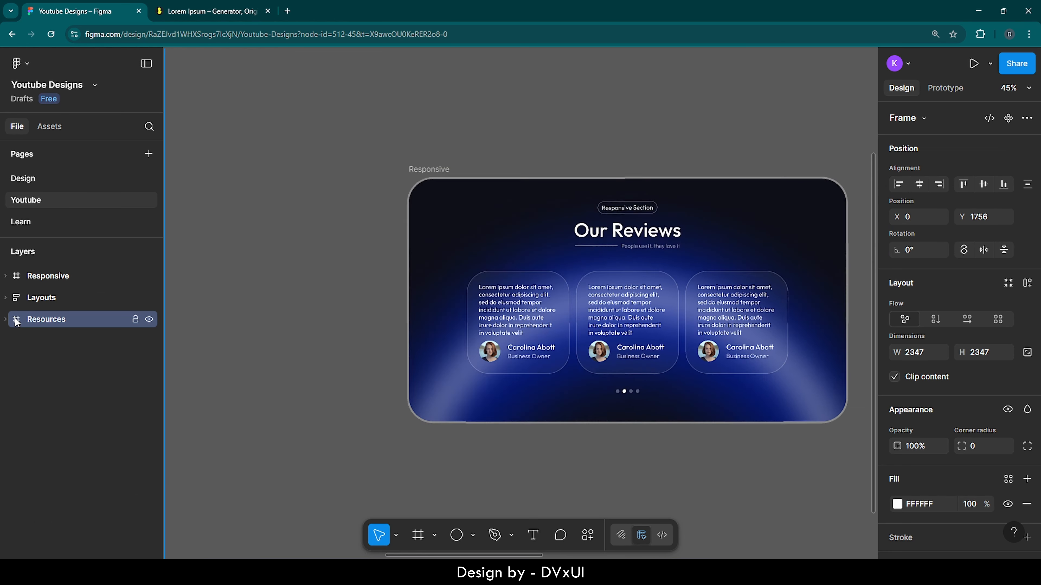
{"action": "left_click", "coordinate": [454, 227]}
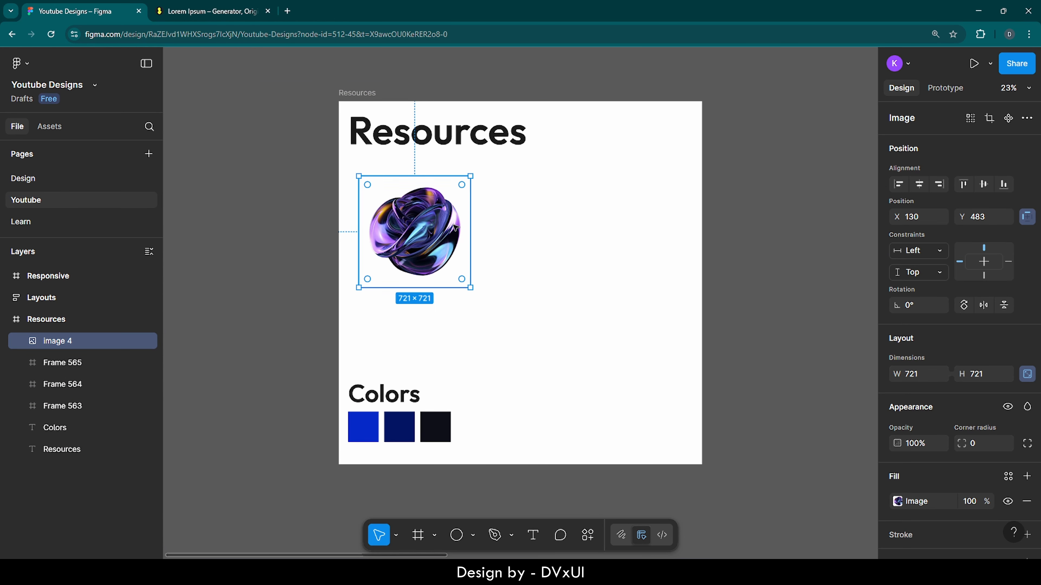
{"action": "double_click", "coordinate": [40, 275]}
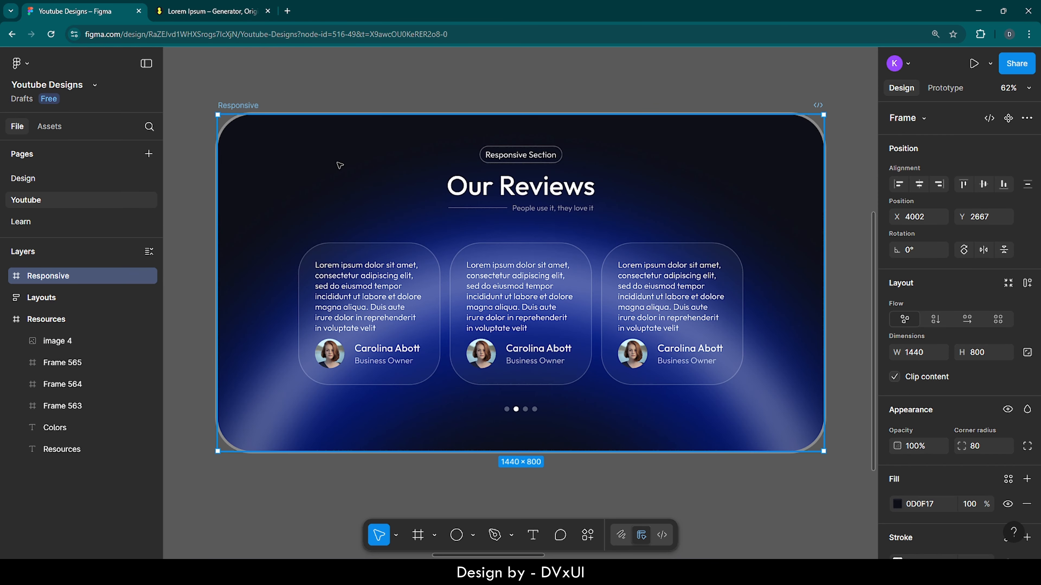
{"action": "key", "text": "ctrl+v"}
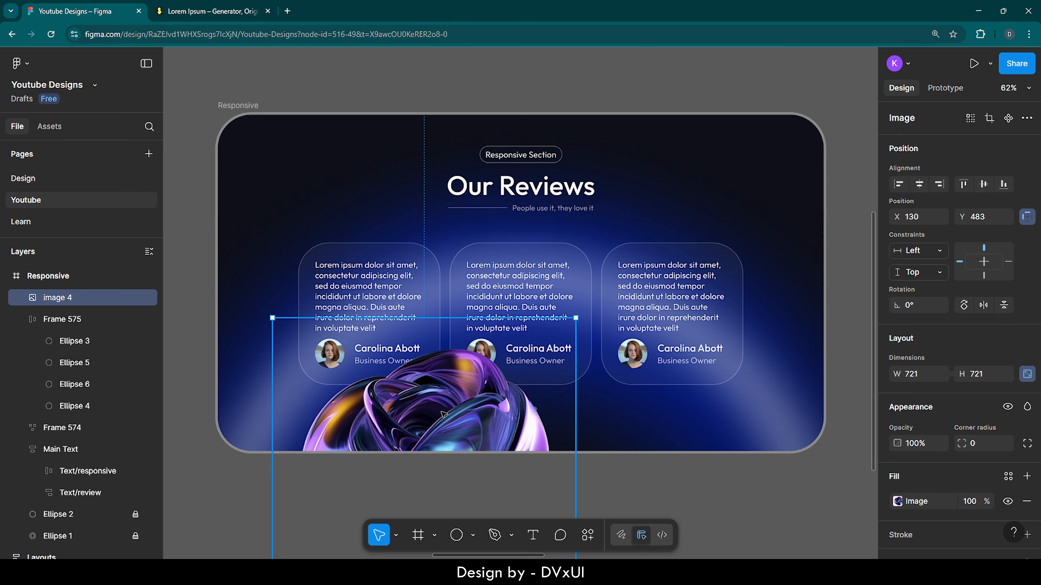
Step: Move the pasted 3D image over the Responsive frame's lower-right corner, at X 1038, Y 389
{"action": "left_click_drag", "start_coordinate": [443, 414], "coordinate": [792, 399]}
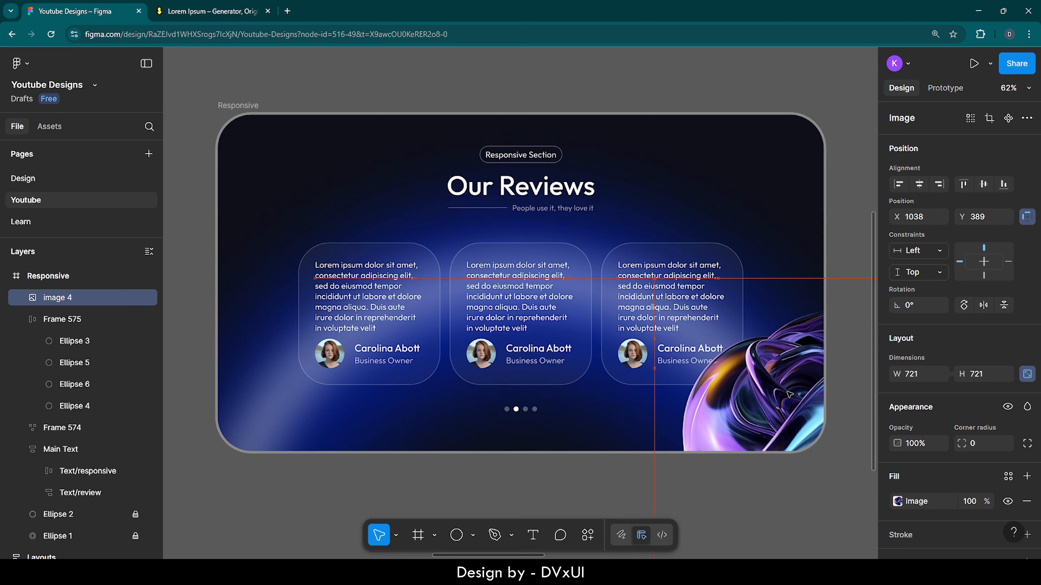
{"action": "right_click", "coordinate": [787, 394]}
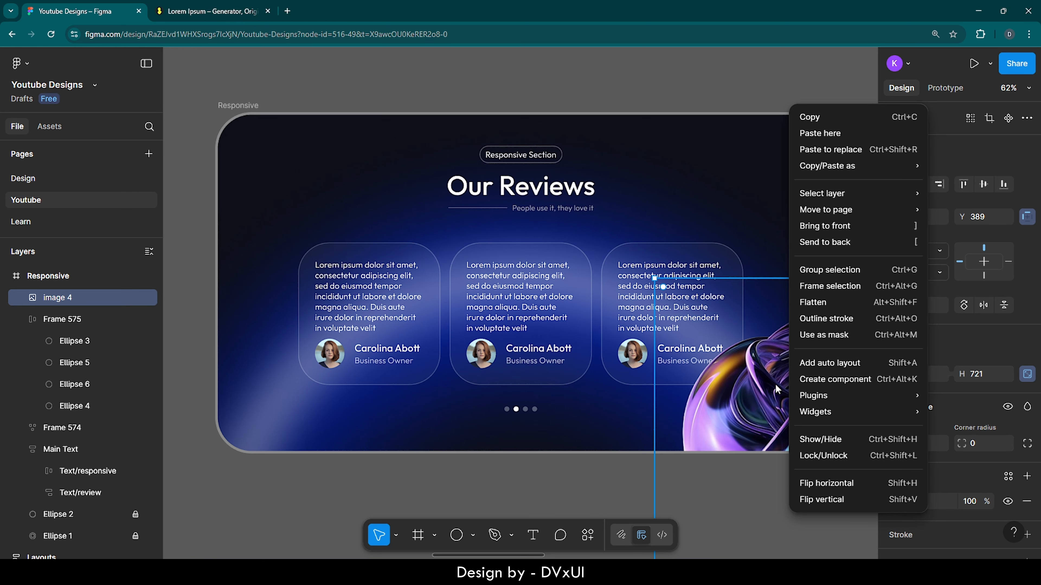